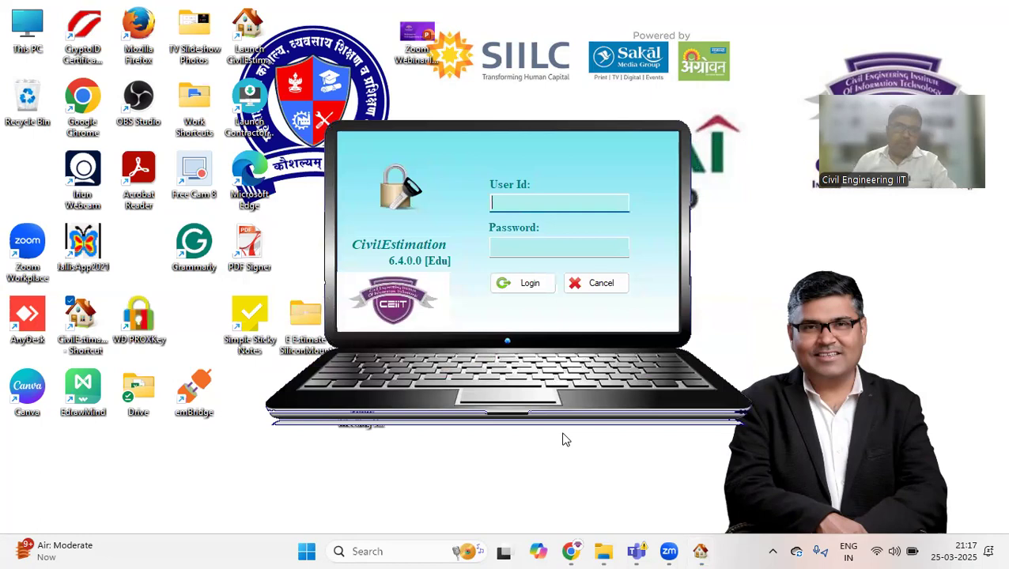
- Log in to CivilEstimation with the user ID and account password
text(civil)
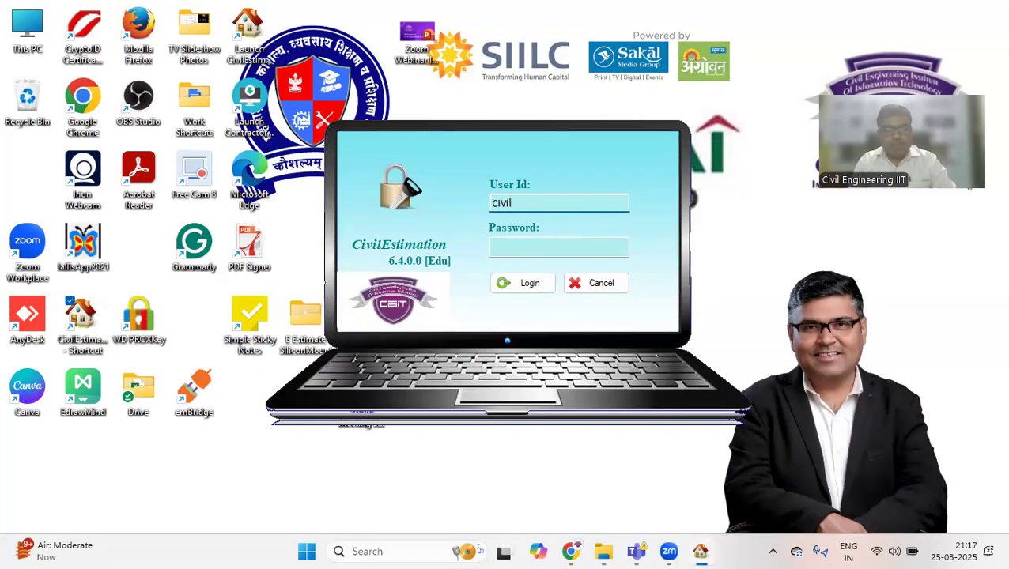
key(Tab)
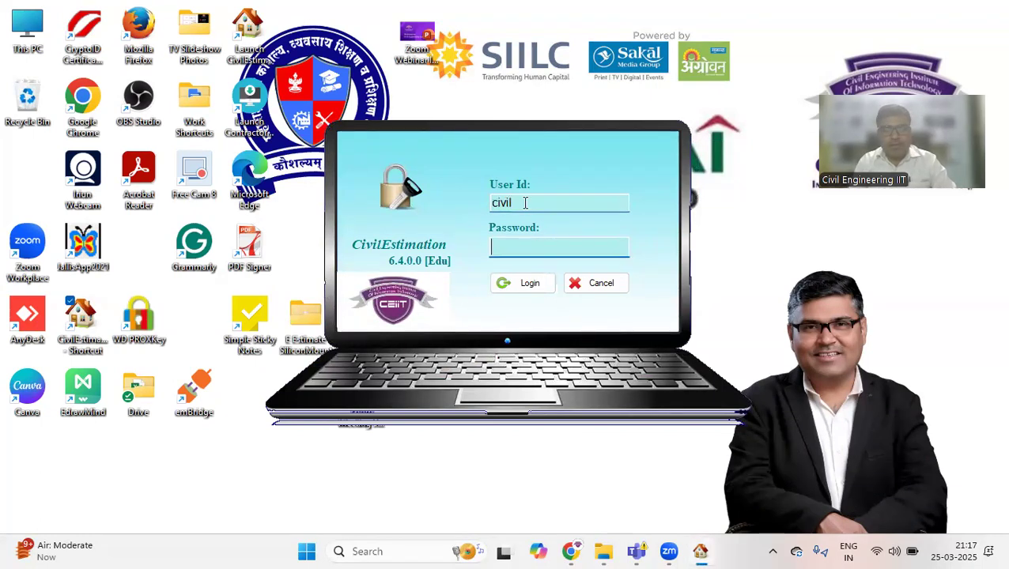
text(****)
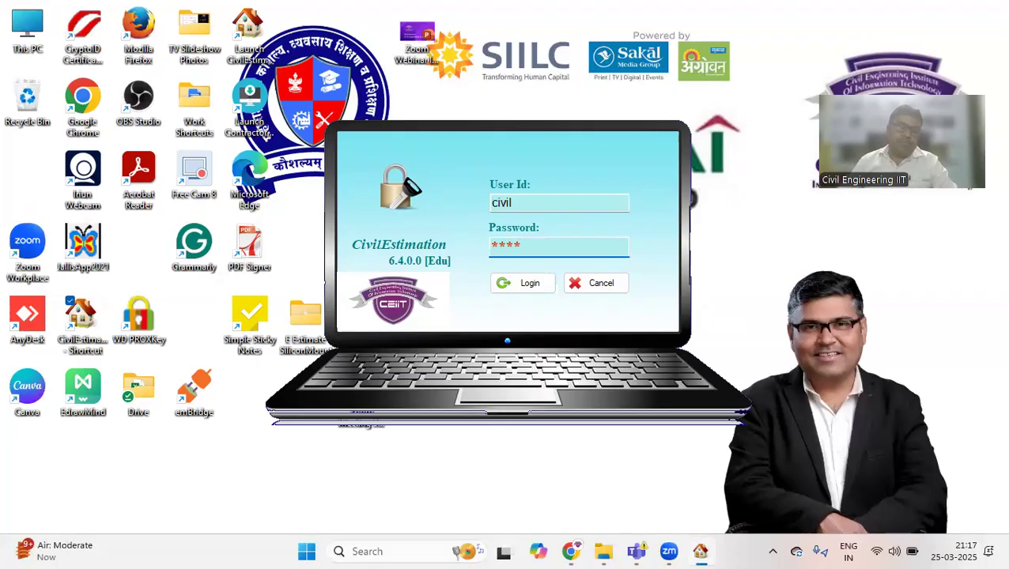
click(502, 288)
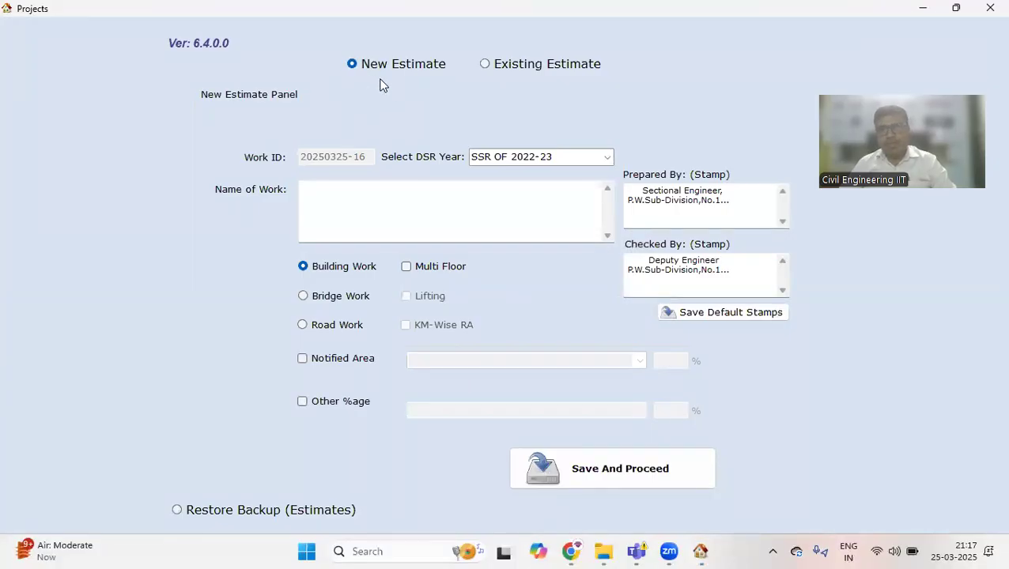
- Inspect the work named CONSTRUCTON among the existing estimates and return to the new estimate form
click(485, 64)
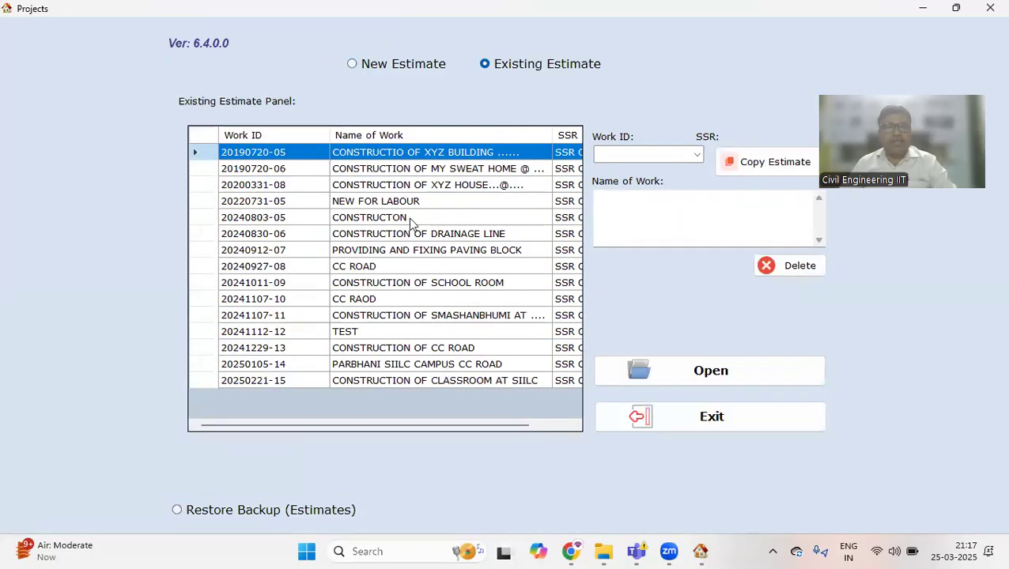
click(356, 216)
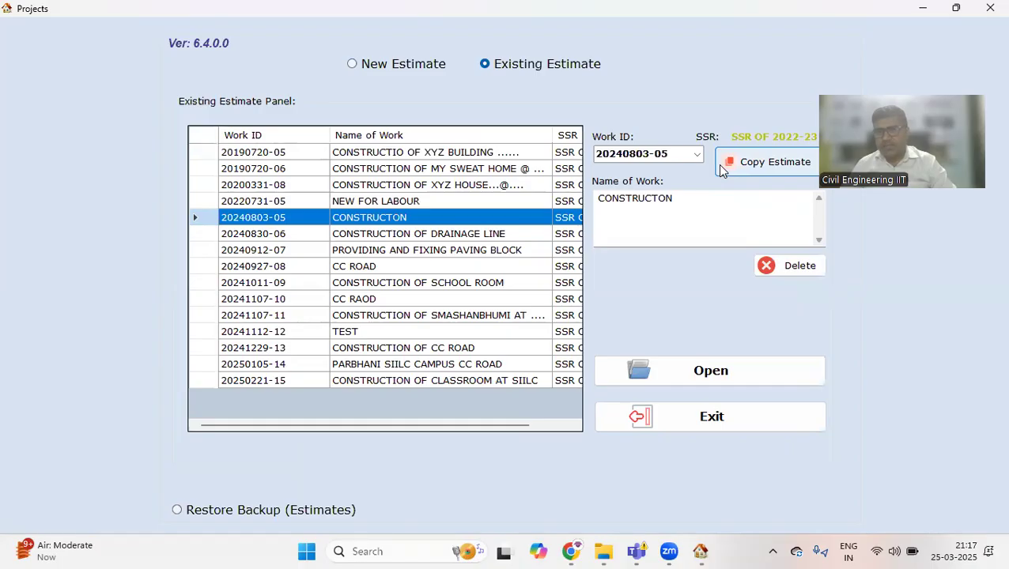
click(355, 65)
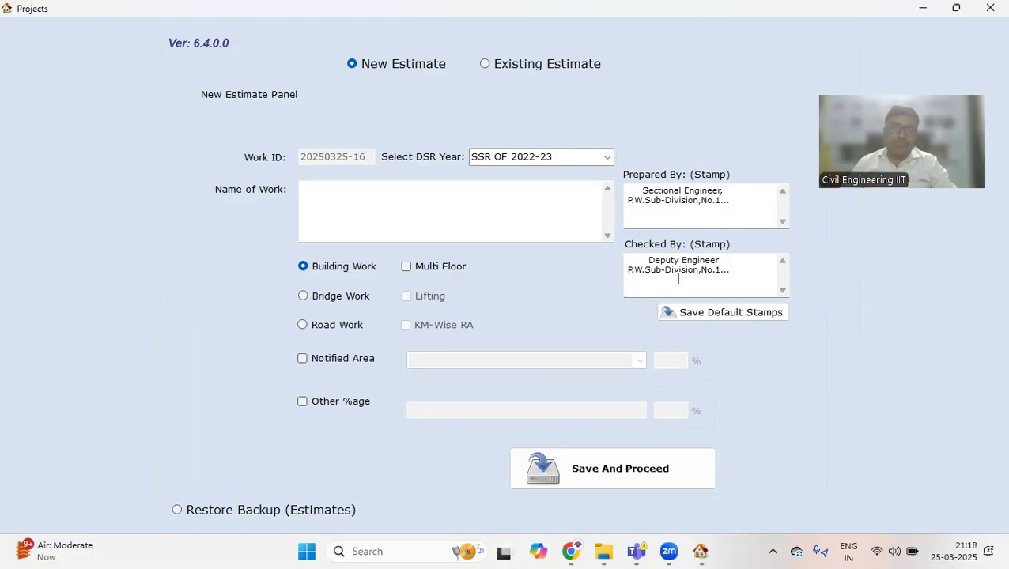
- Enter "Construction of CC Road at CEiiT Campus March 25" as the new estimate's name of work
drag(637, 191, 743, 200)
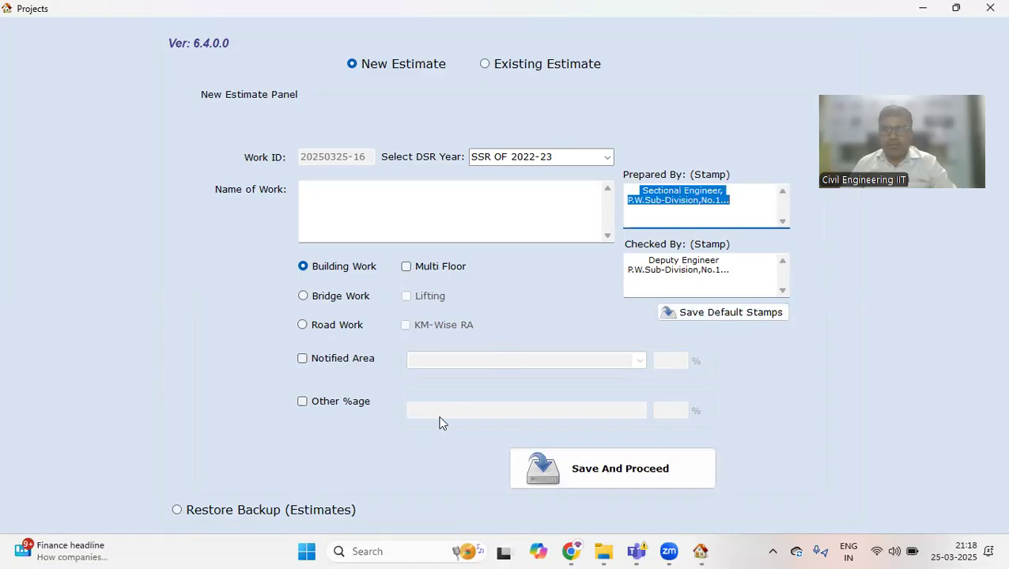
click(374, 201)
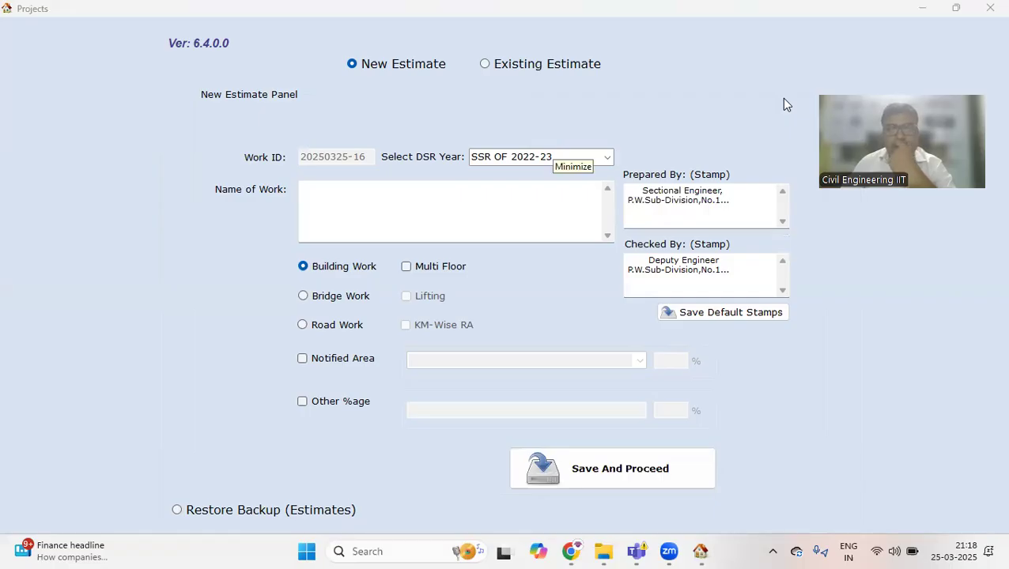
click(401, 210)
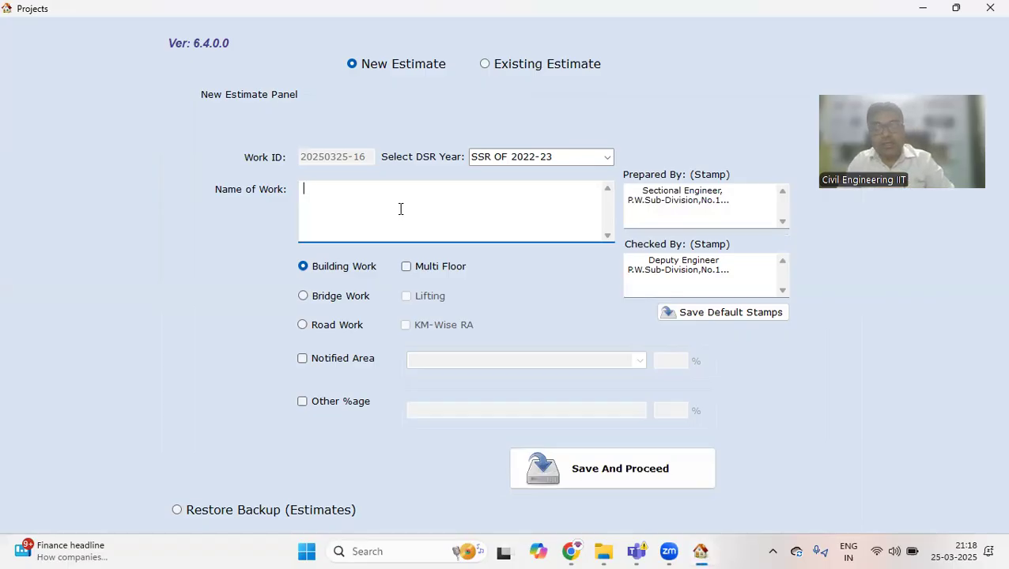
text(CC Road)
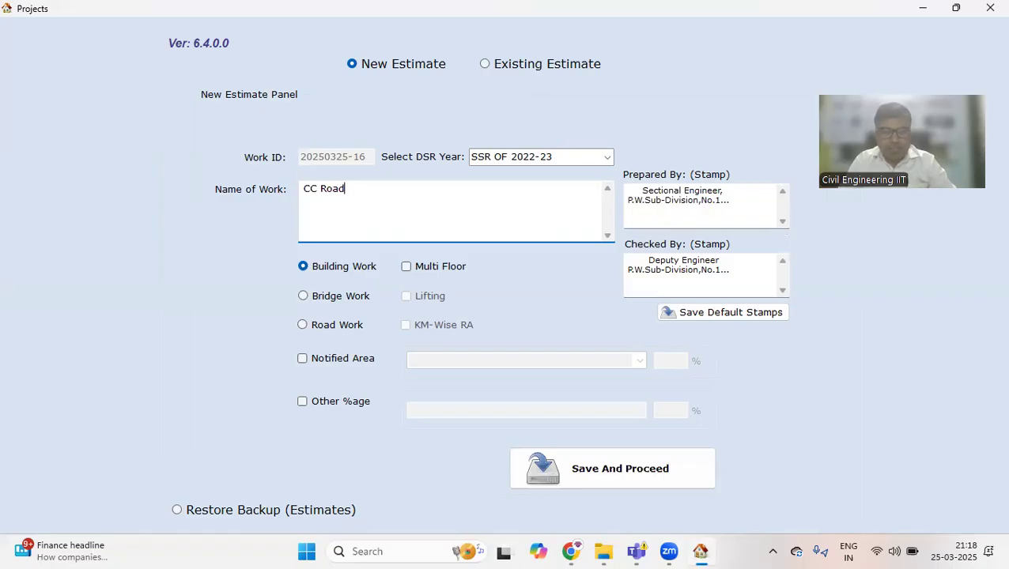
click(304, 188)
text(Constructi)
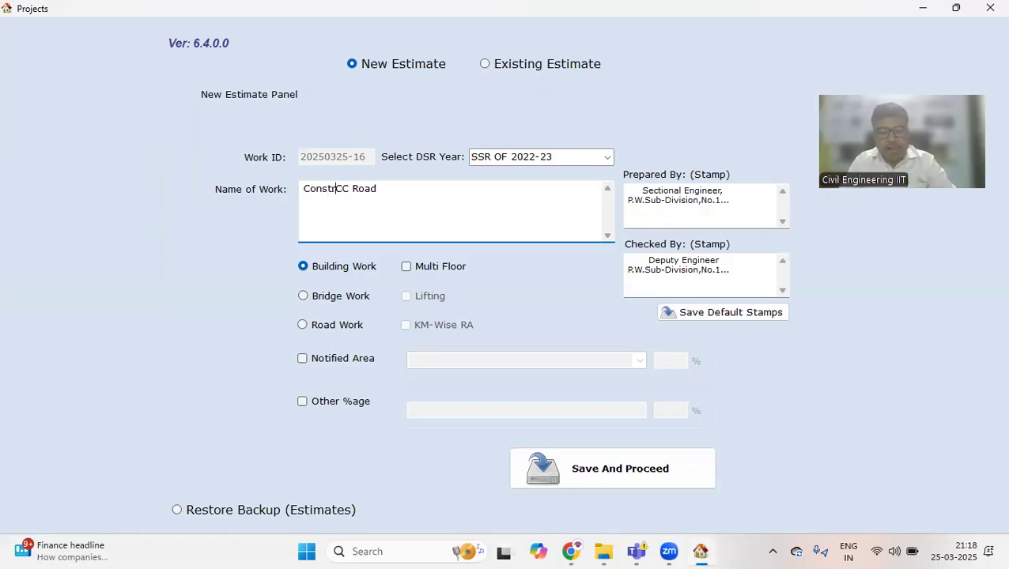
text(on of)
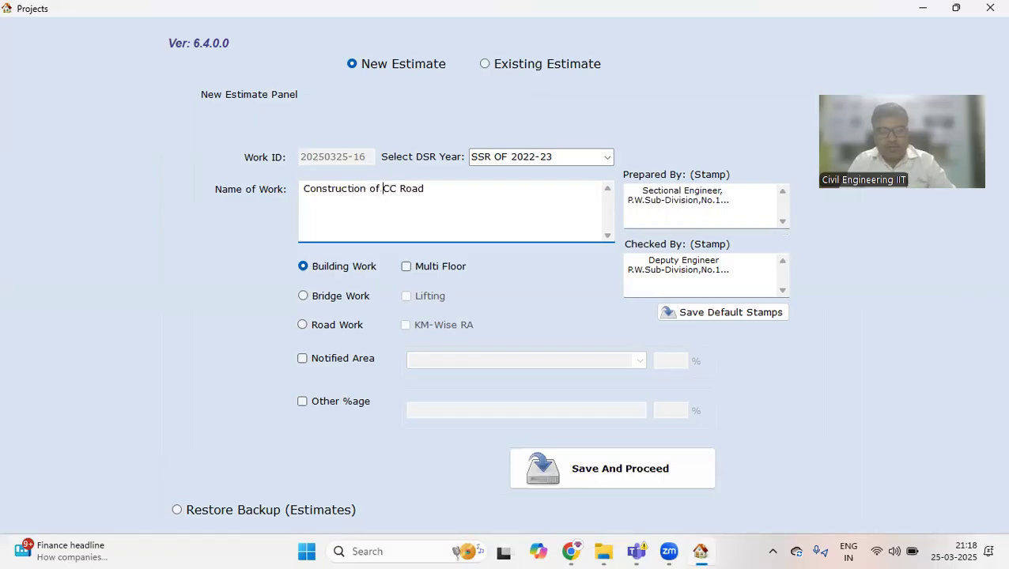
click(428, 188)
text(at CE)
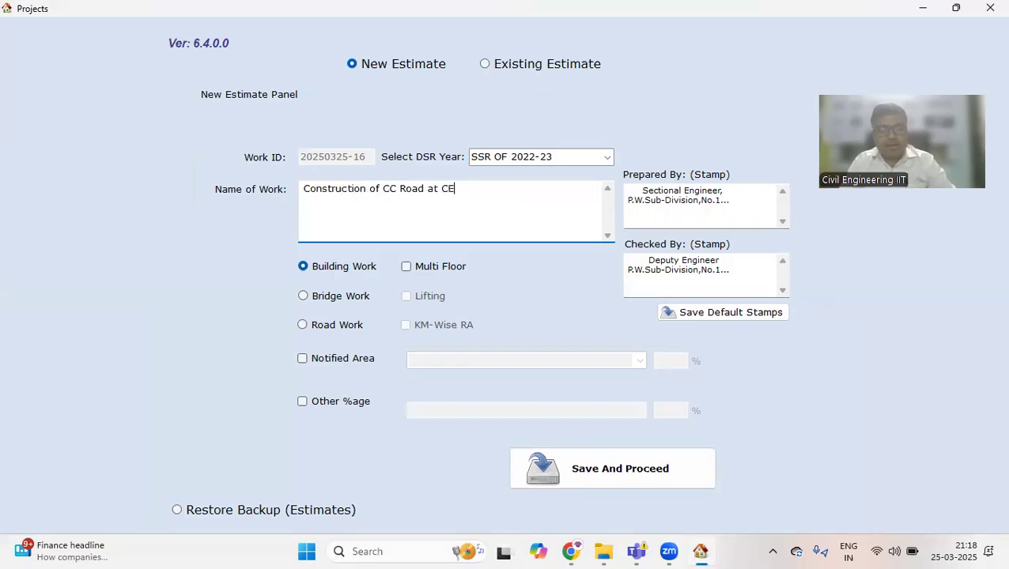
text(iiT Campus)
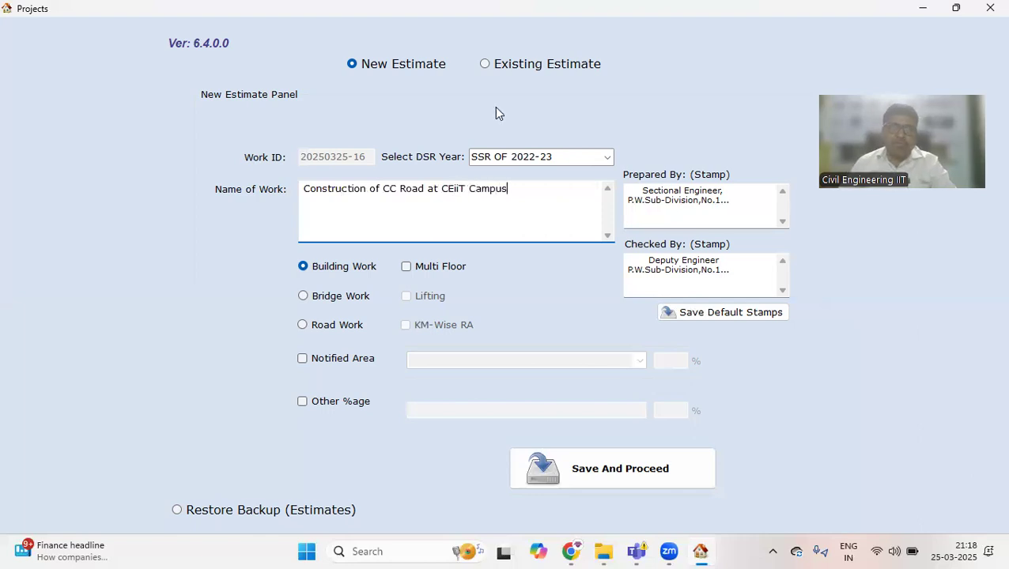
text( March 25)
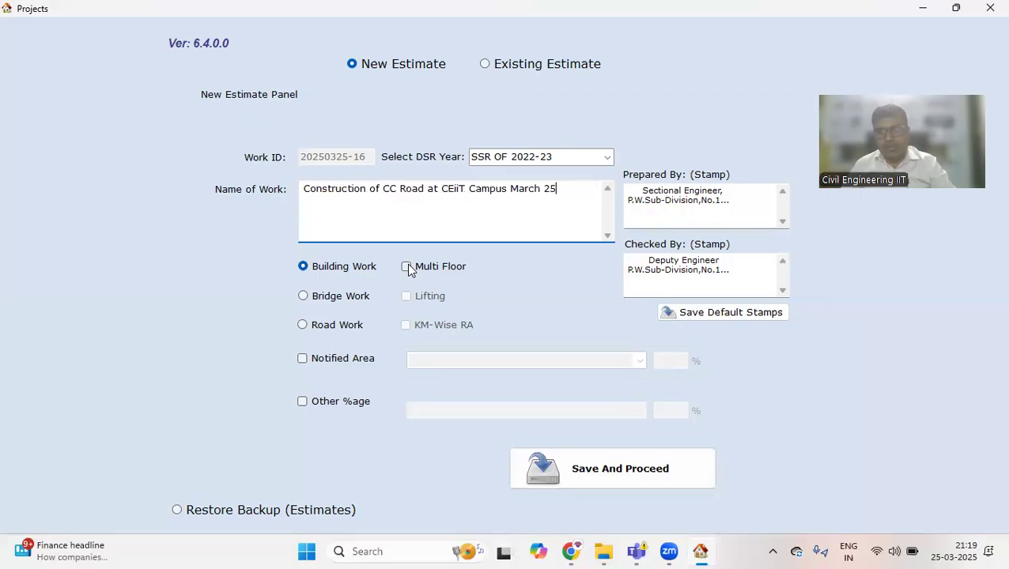
- Try the Bridge Work and Road Work types, returning the work type to Building Work
click(302, 296)
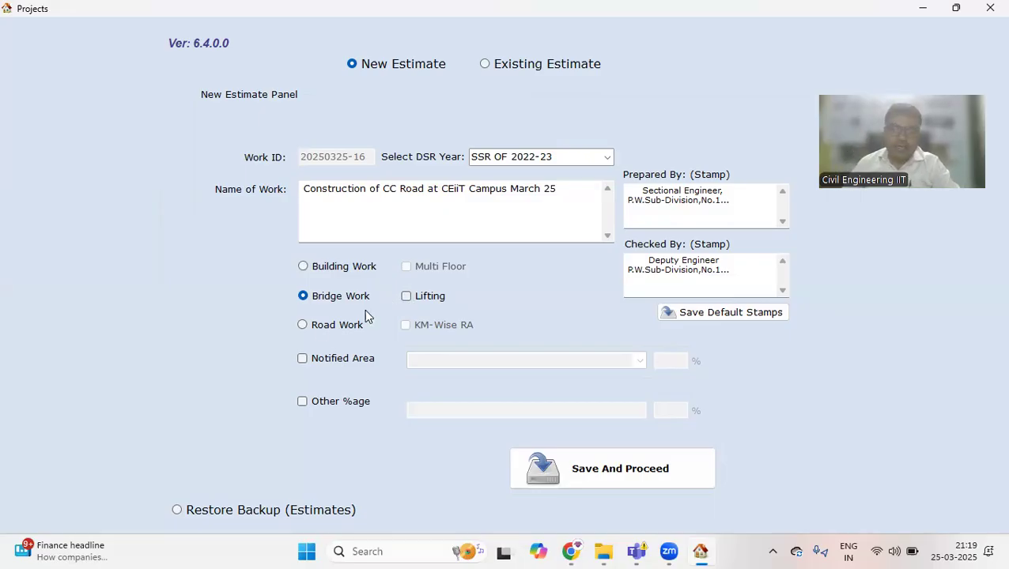
click(303, 324)
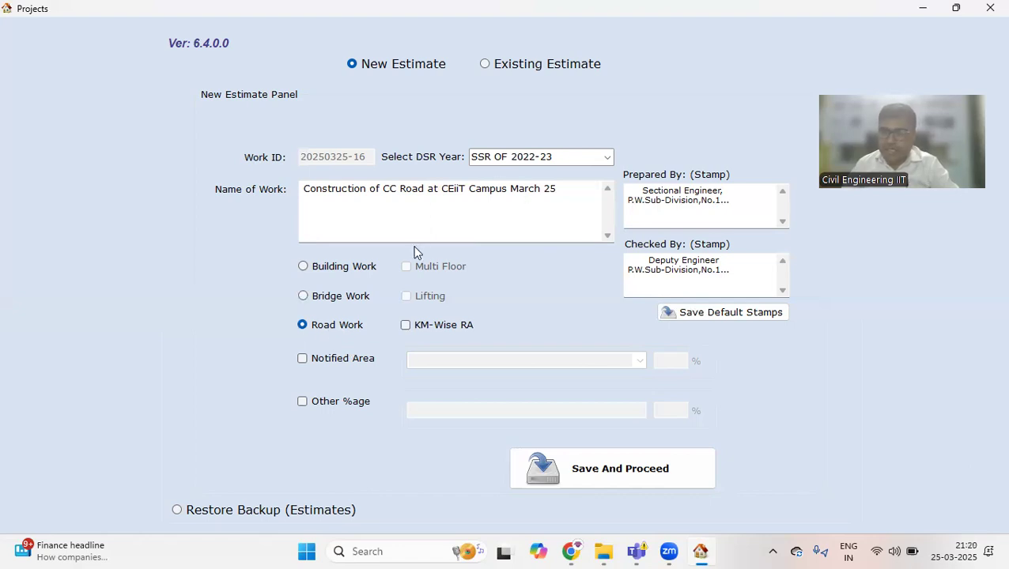
click(303, 268)
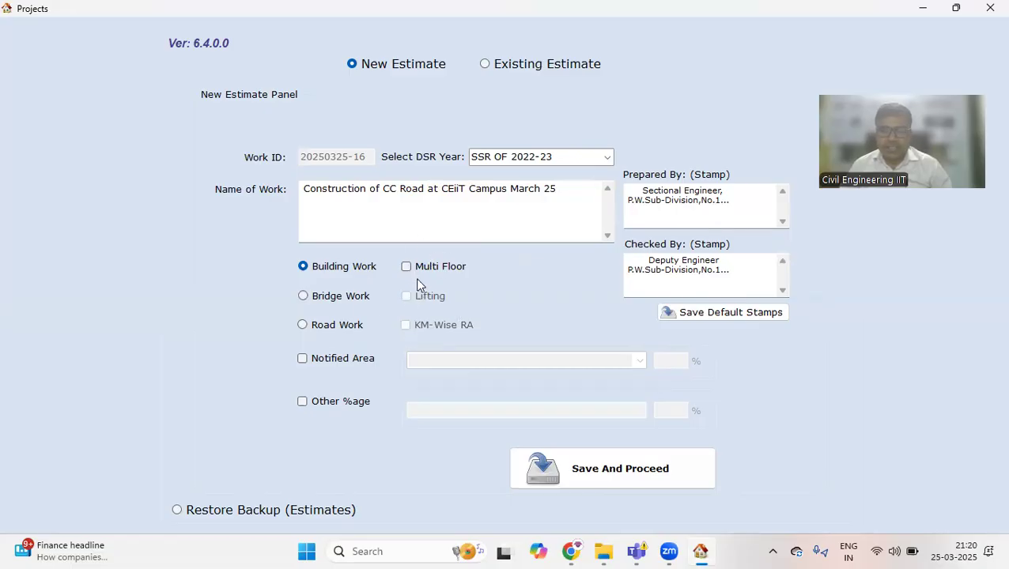
- Enable the notified area for the estimate and set it to Muncipal Council Area
click(302, 359)
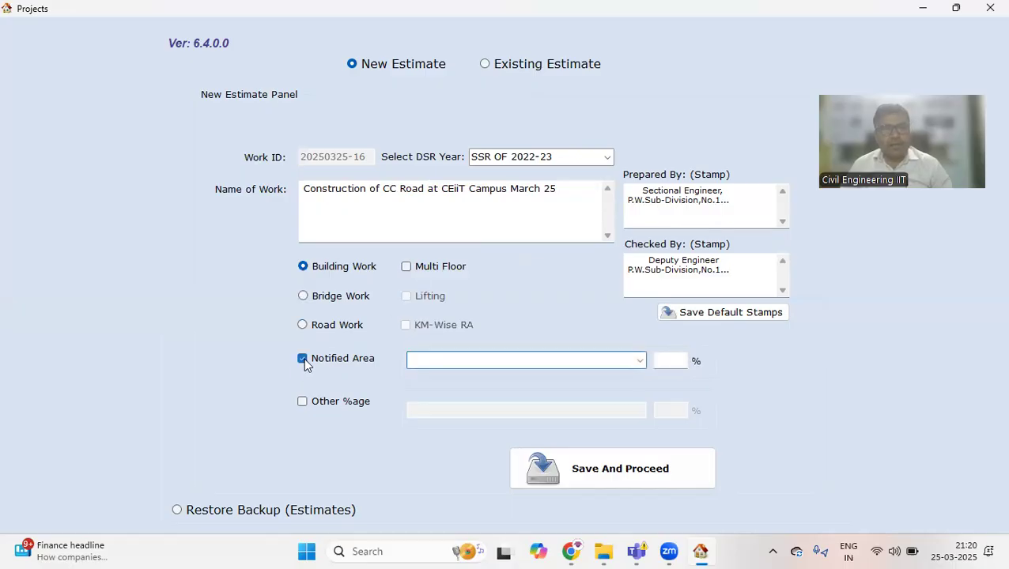
click(303, 359)
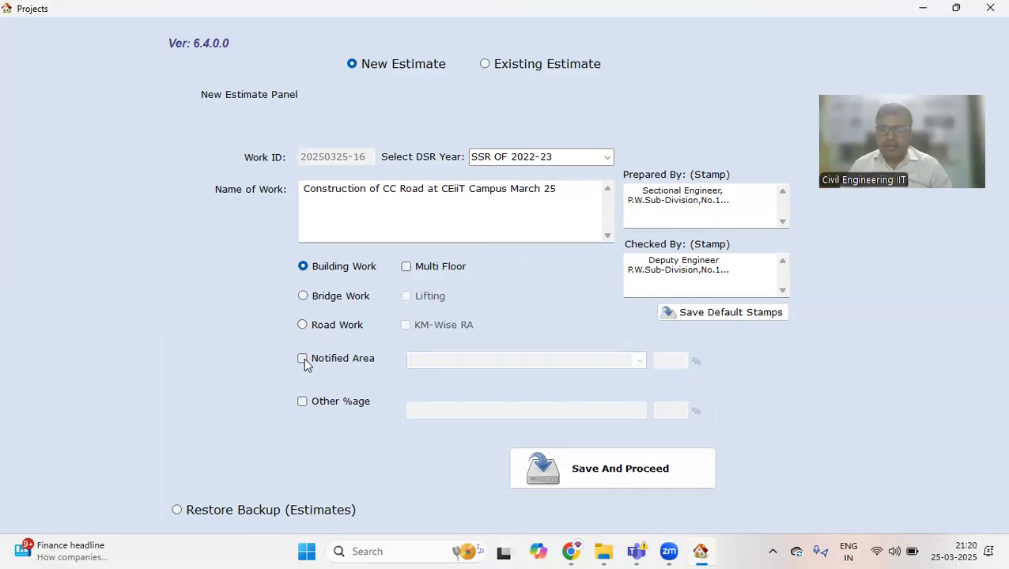
click(303, 358)
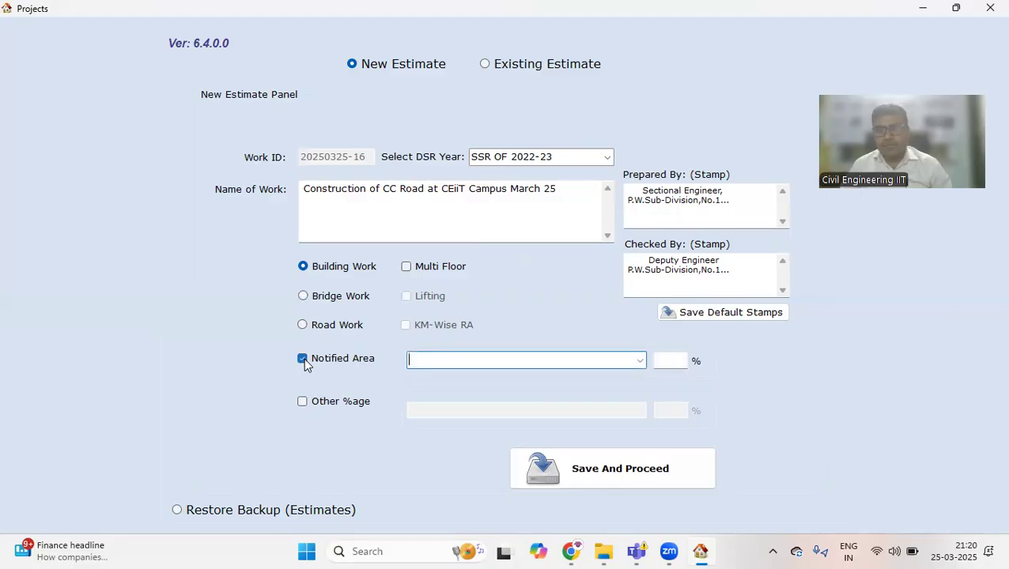
click(638, 362)
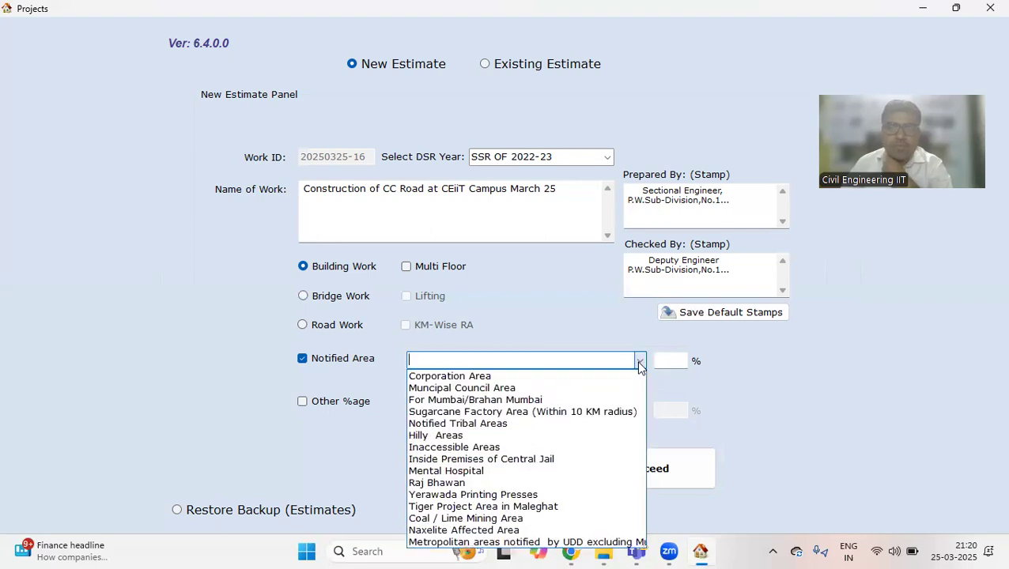
click(557, 387)
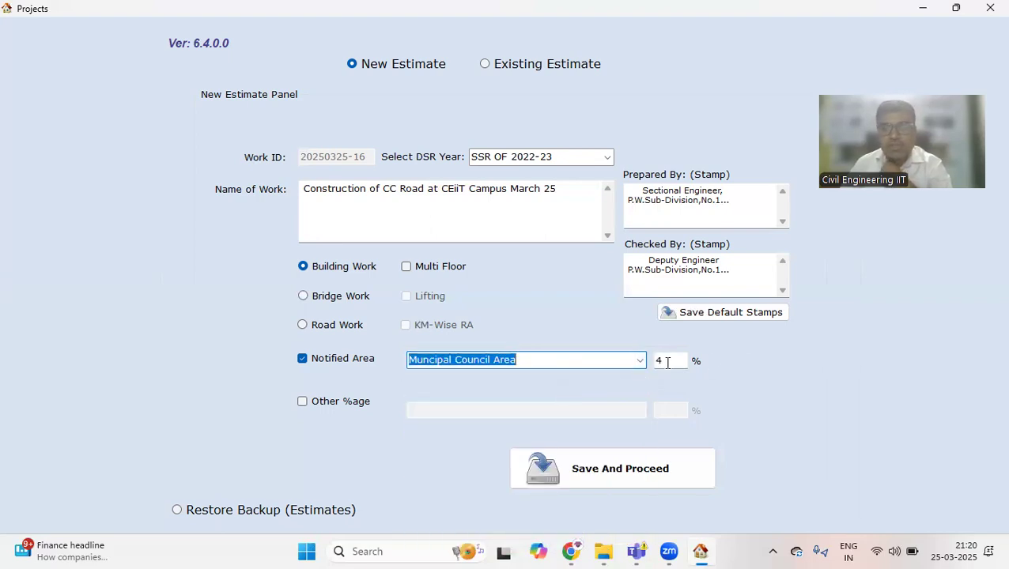
click(639, 362)
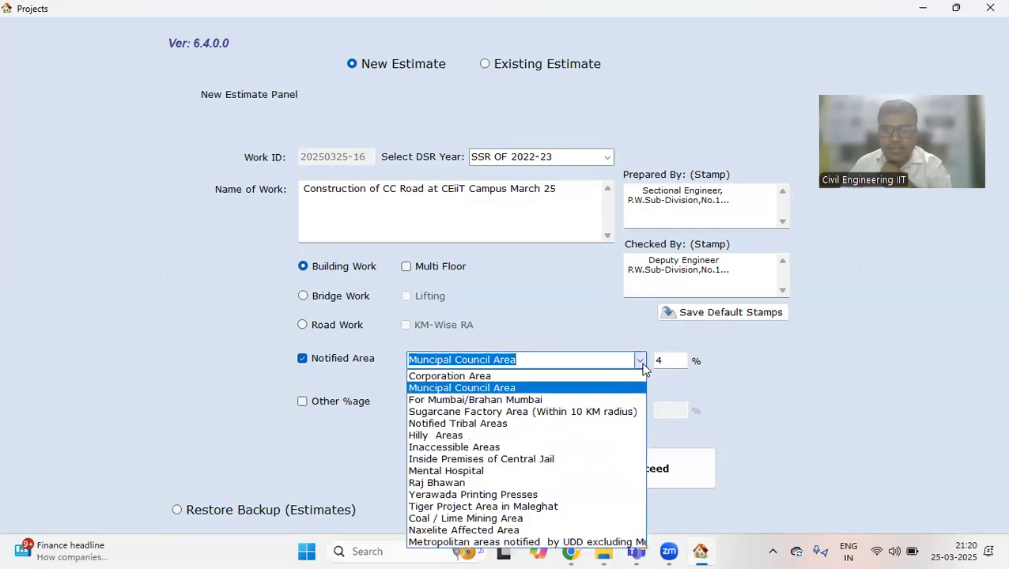
click(588, 389)
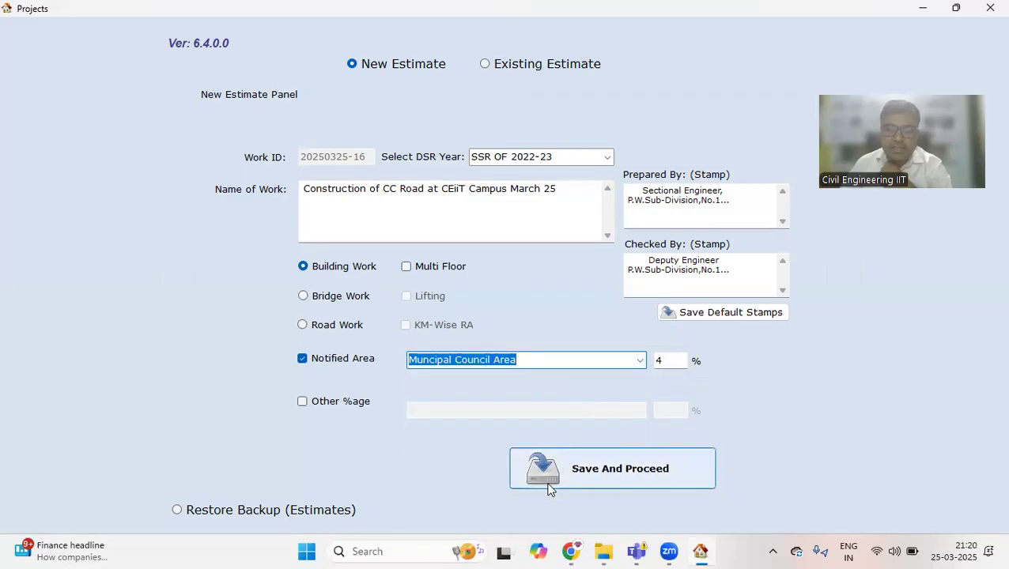
- Save the new estimate, acknowledge its creation, and open its measurements
click(587, 472)
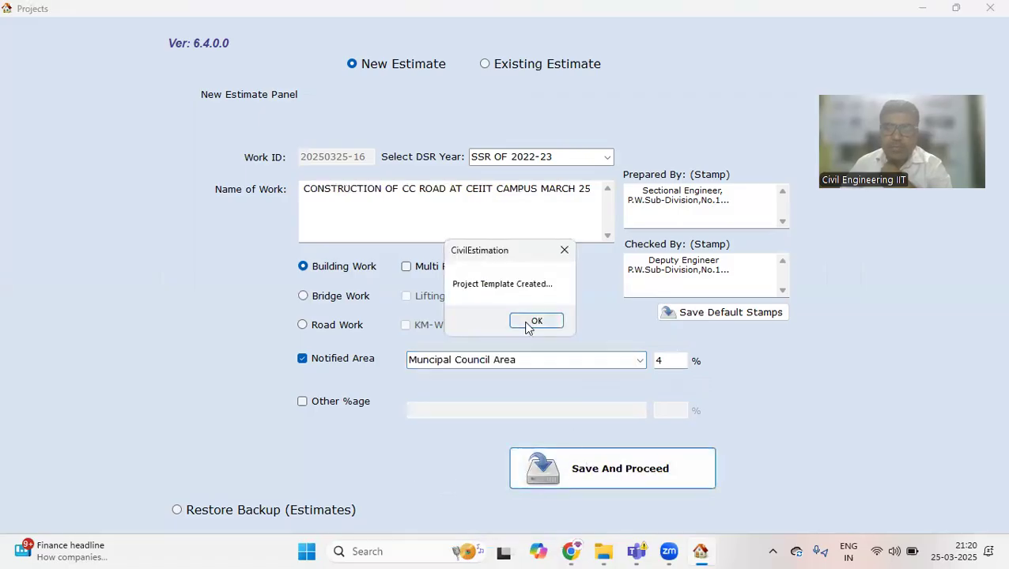
click(536, 321)
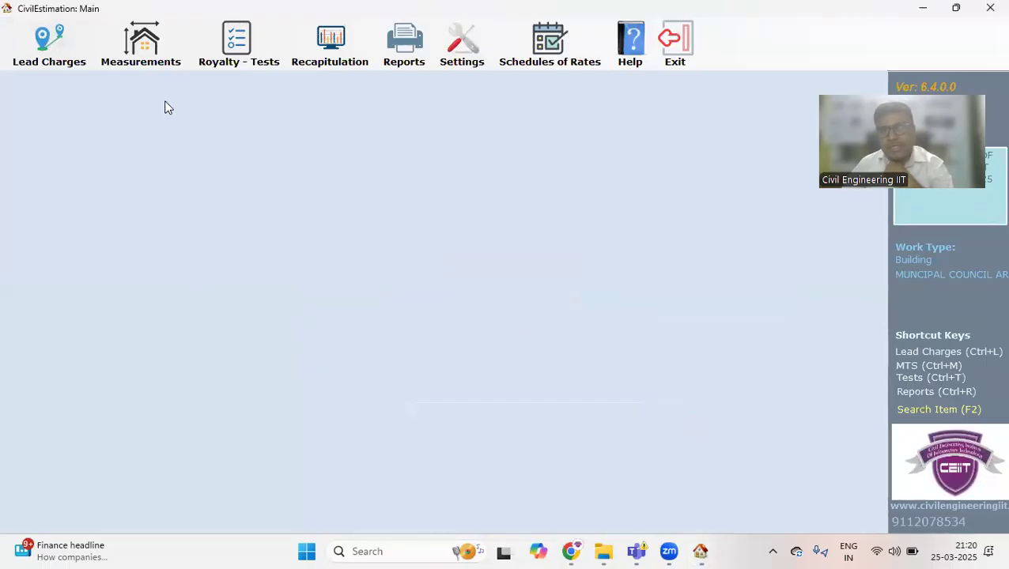
click(152, 52)
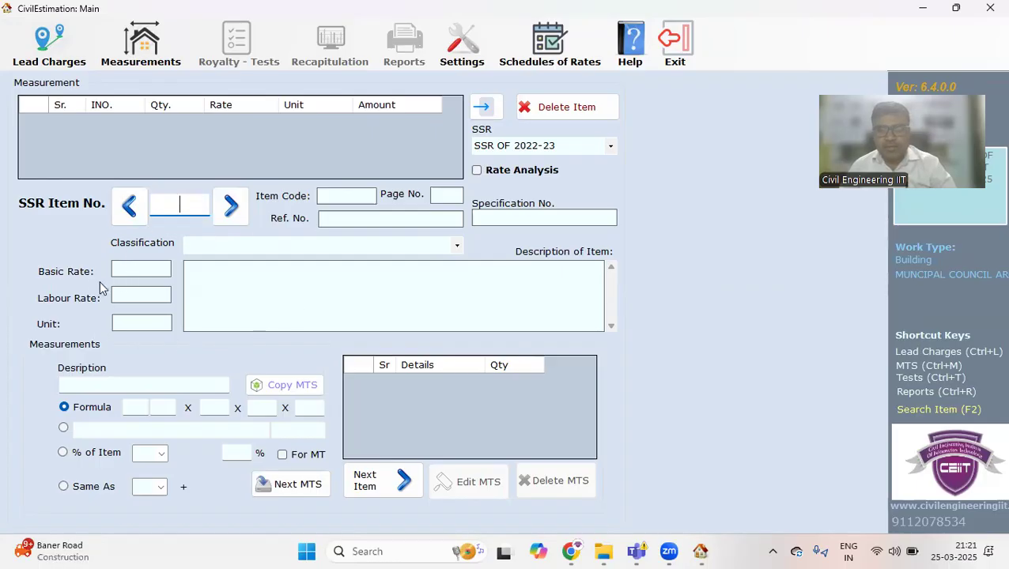
- Load SSR item 2.11 for roadway excavation and advance to item 2.13 for excavation in hard murum
click(249, 287)
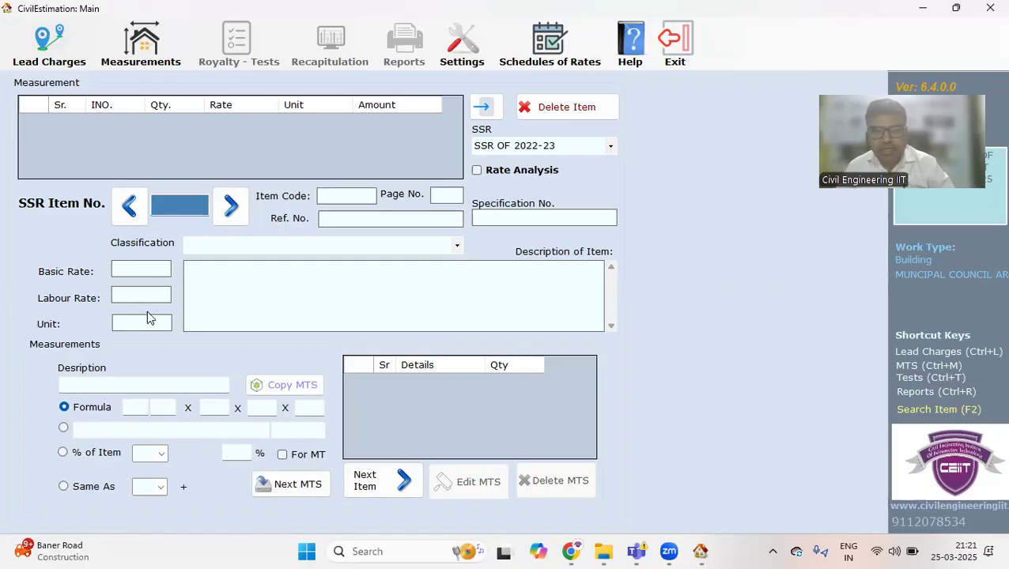
click(188, 208)
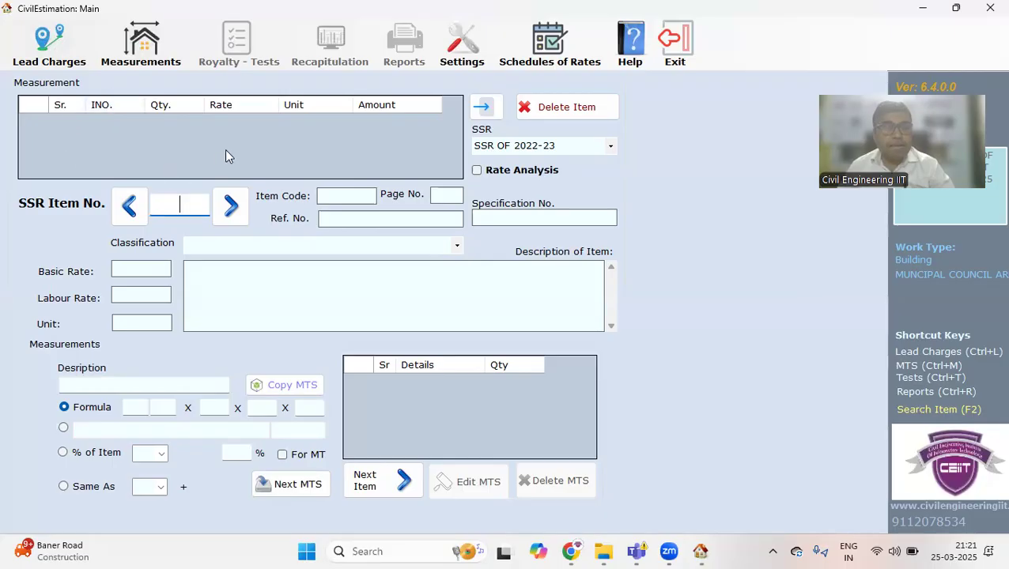
text(2.11)
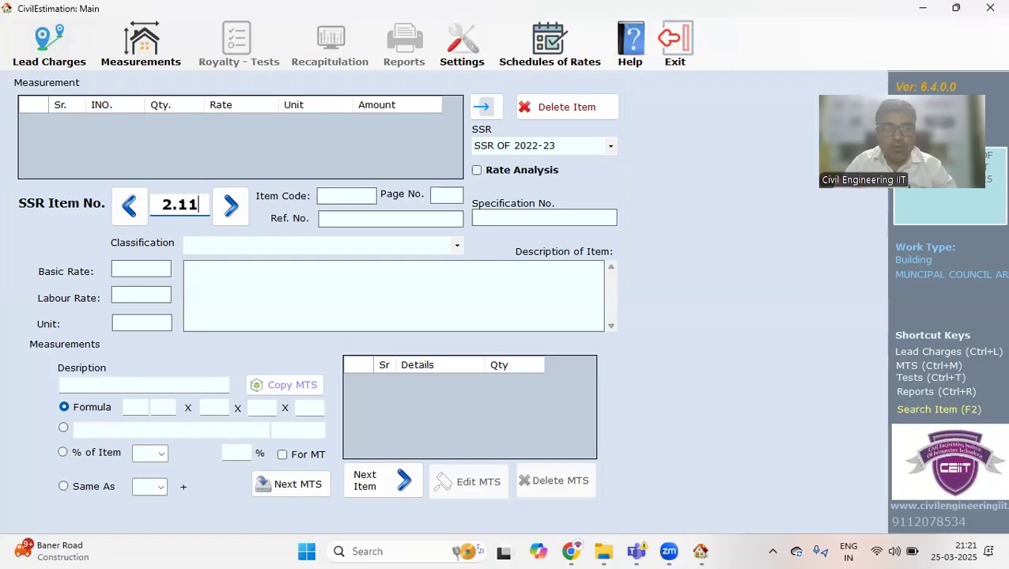
key(Return)
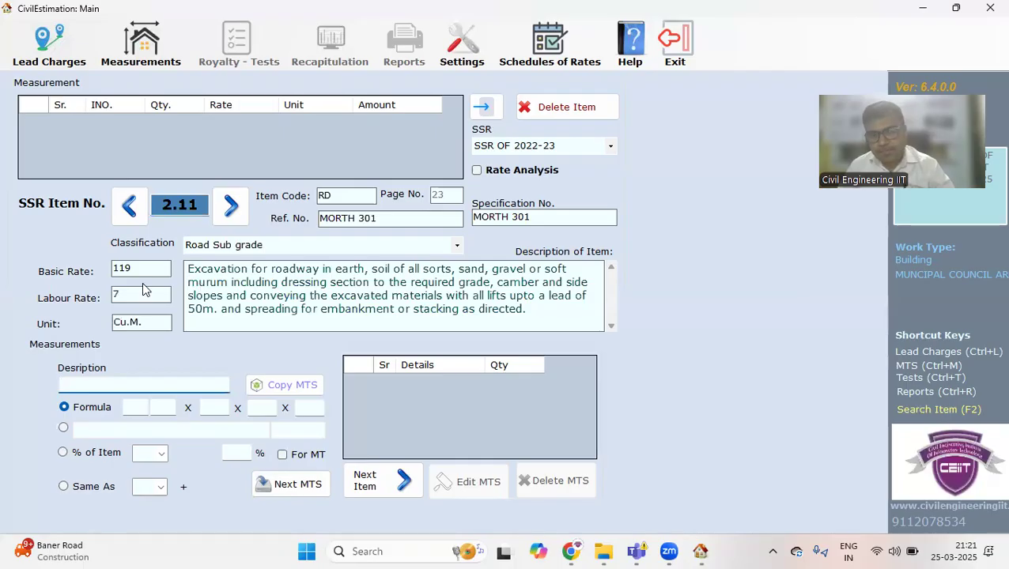
click(182, 205)
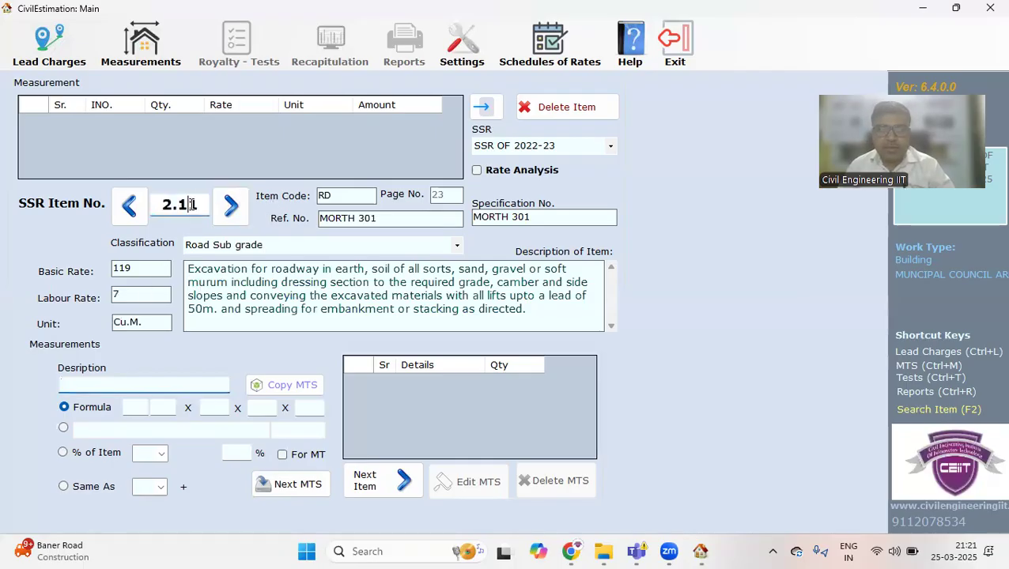
click(231, 206)
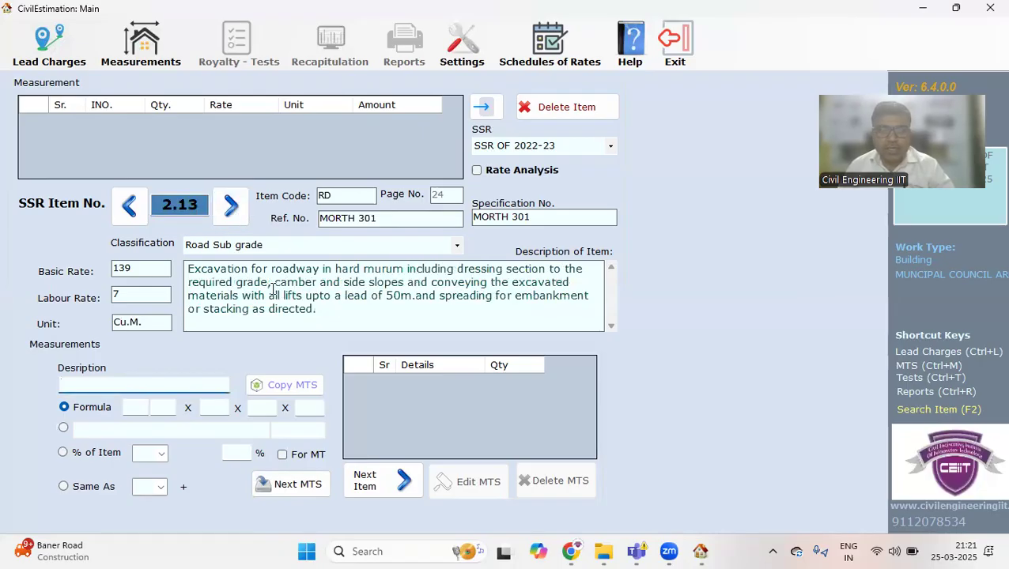
- Go back to SSR item 2.1 for manual excavation, and return to item 2.11 for roadway excavation in earth or soft murum
click(131, 210)
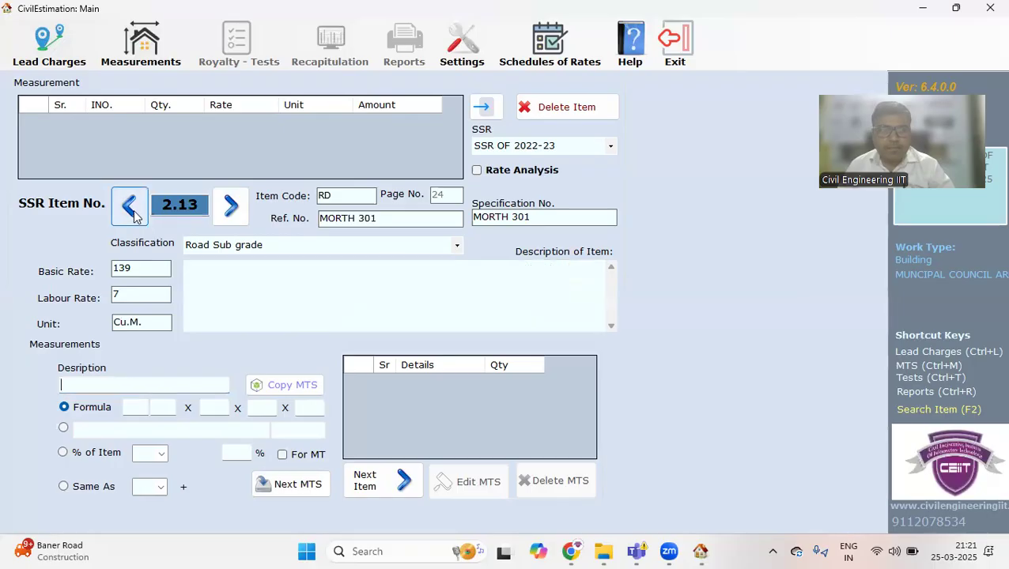
click(131, 210)
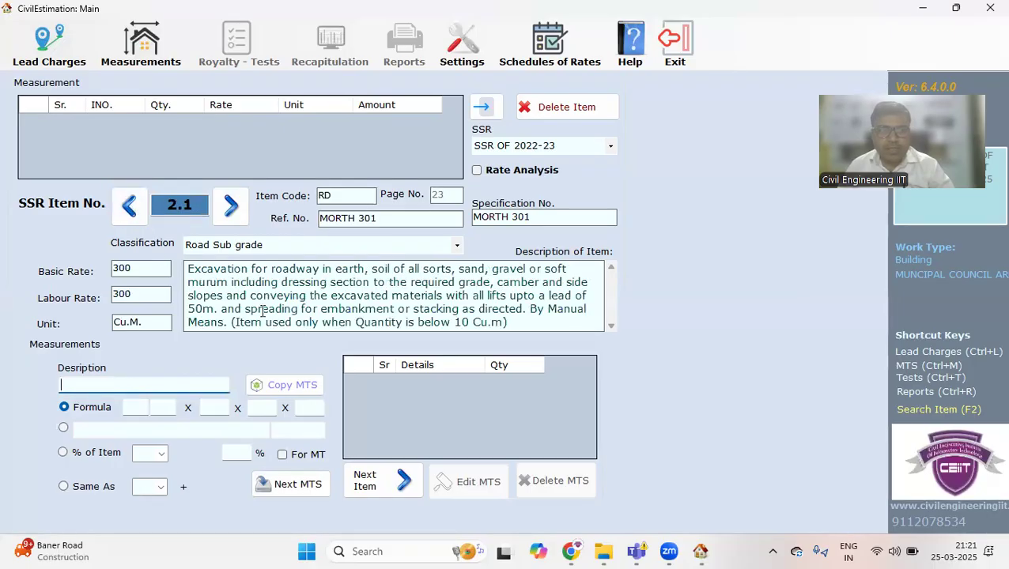
click(231, 207)
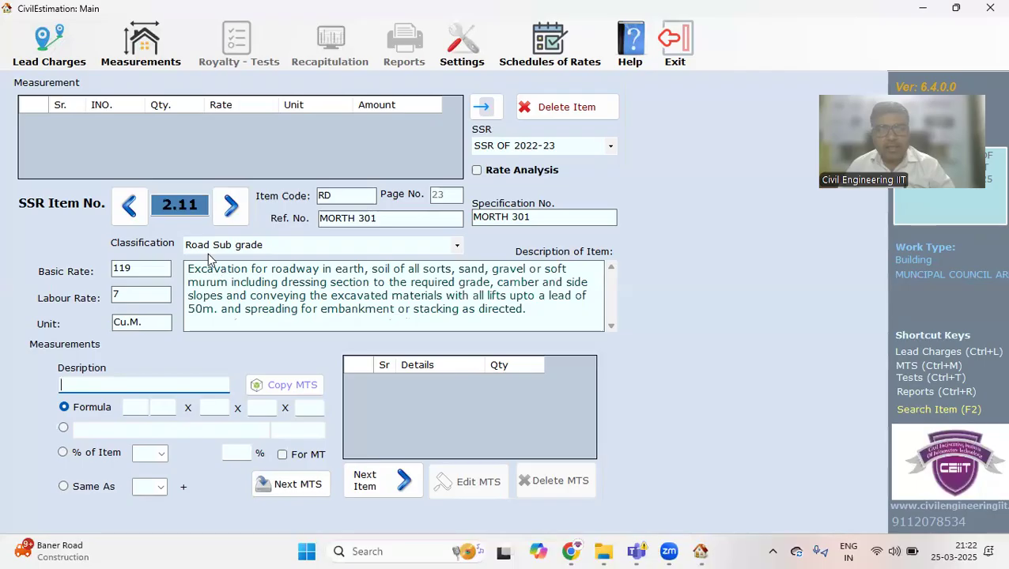
- Look through the available SSR item classifications without changing the current Road Sub grade selection
click(454, 245)
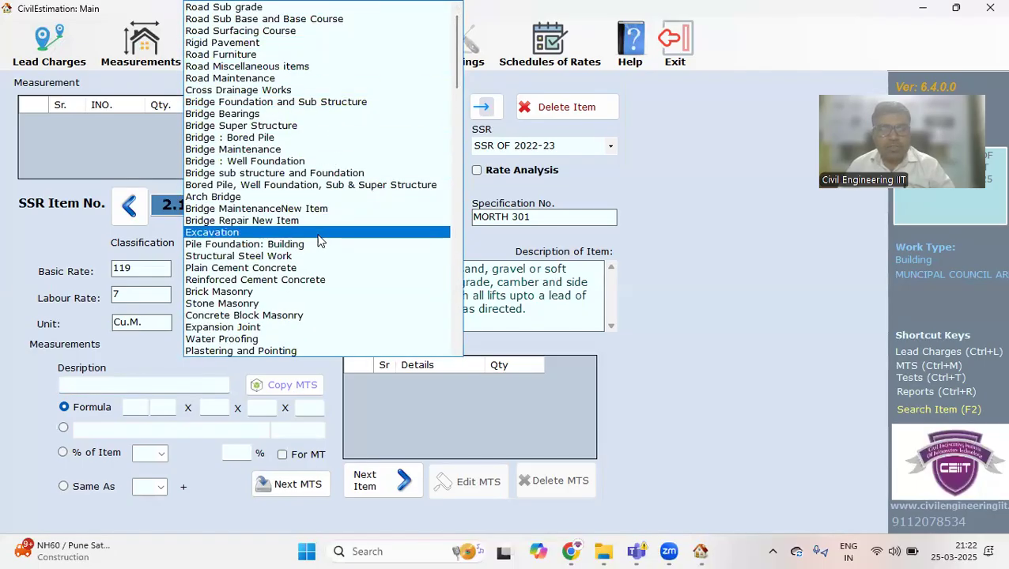
scroll(320, 241, down, 13)
scroll(322, 272, down, 10)
scroll(320, 233, down, 9)
scroll(321, 233, up, 20)
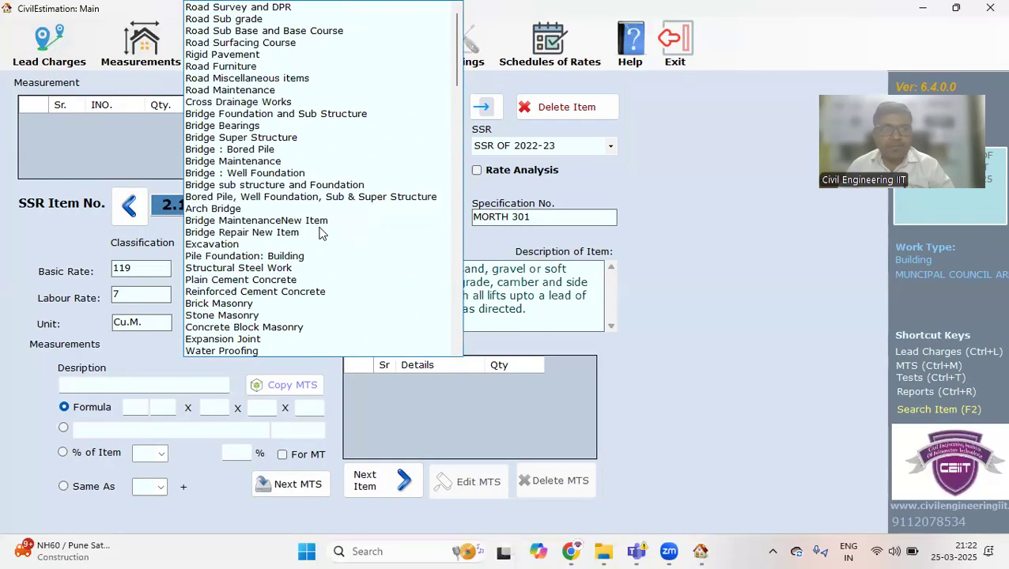
key(Escape)
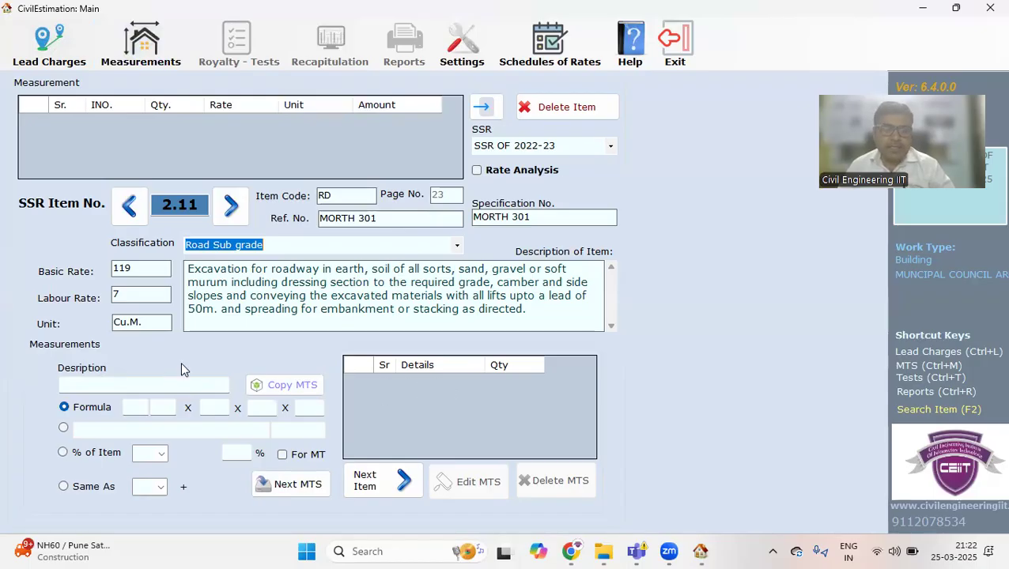
- Describe the first excavation measurement of item 2.11 as "For Hostel Building A to B"
click(113, 388)
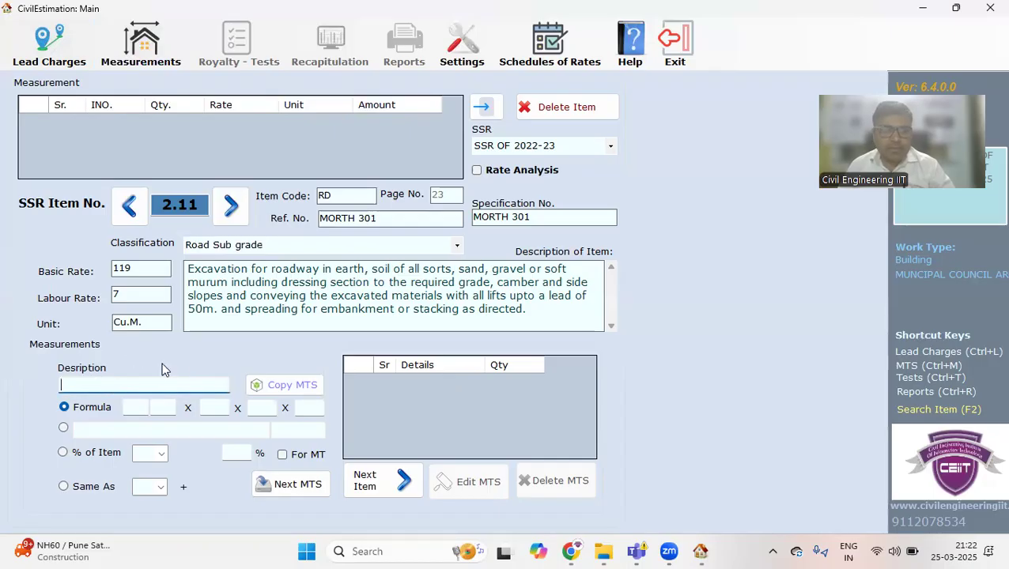
text(For )
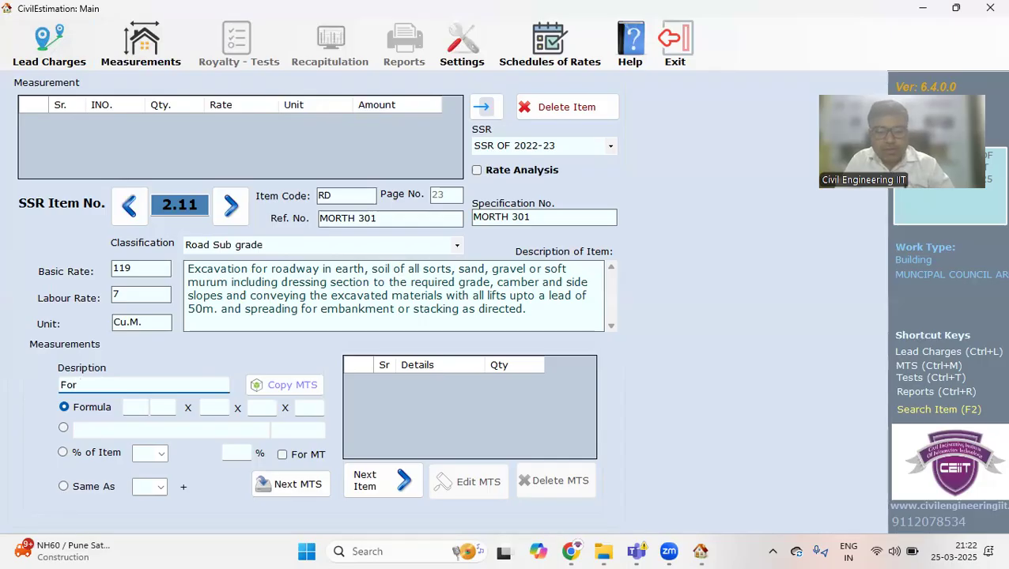
text(Hostel Building)
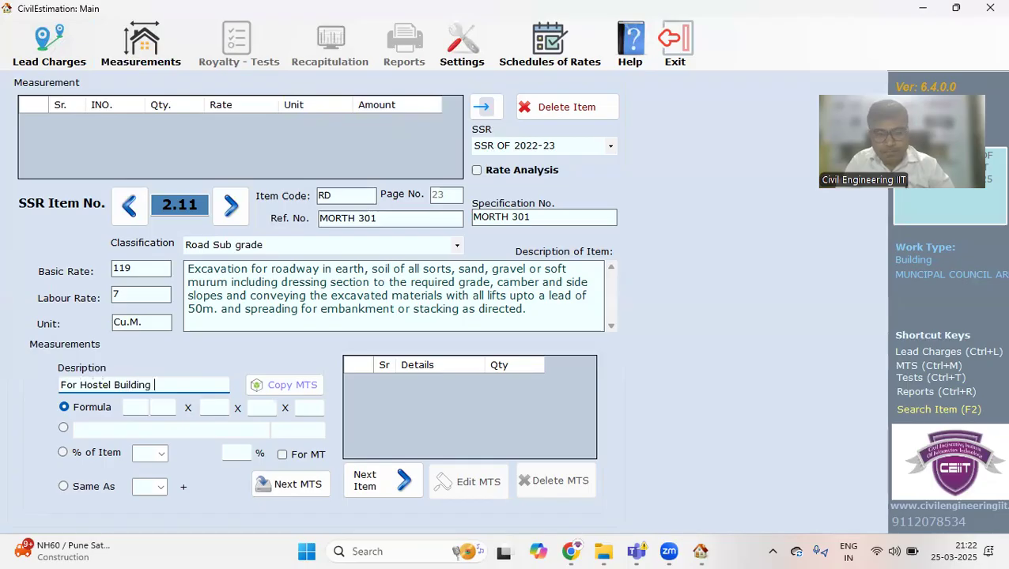
text( A to B)
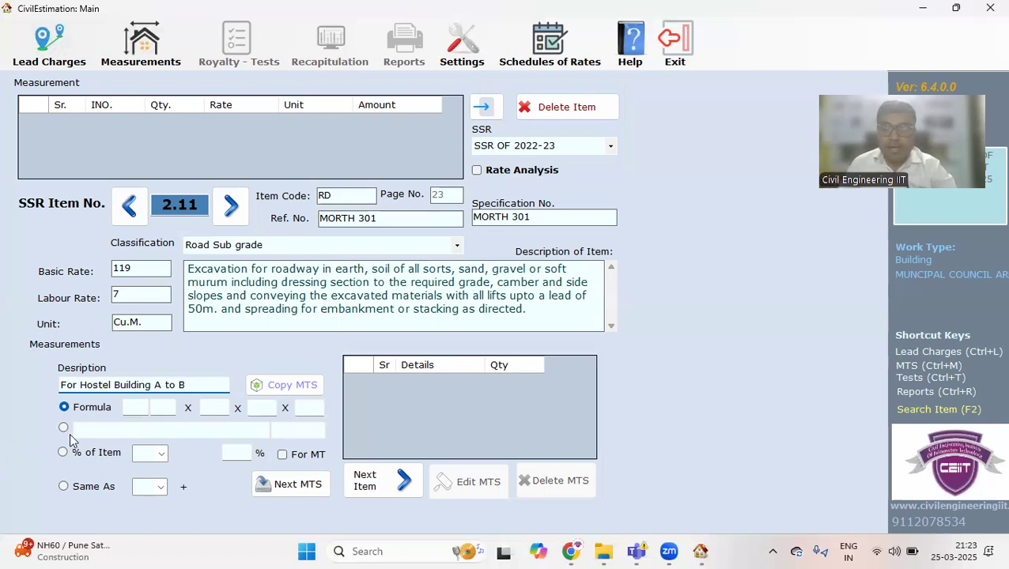
click(153, 385)
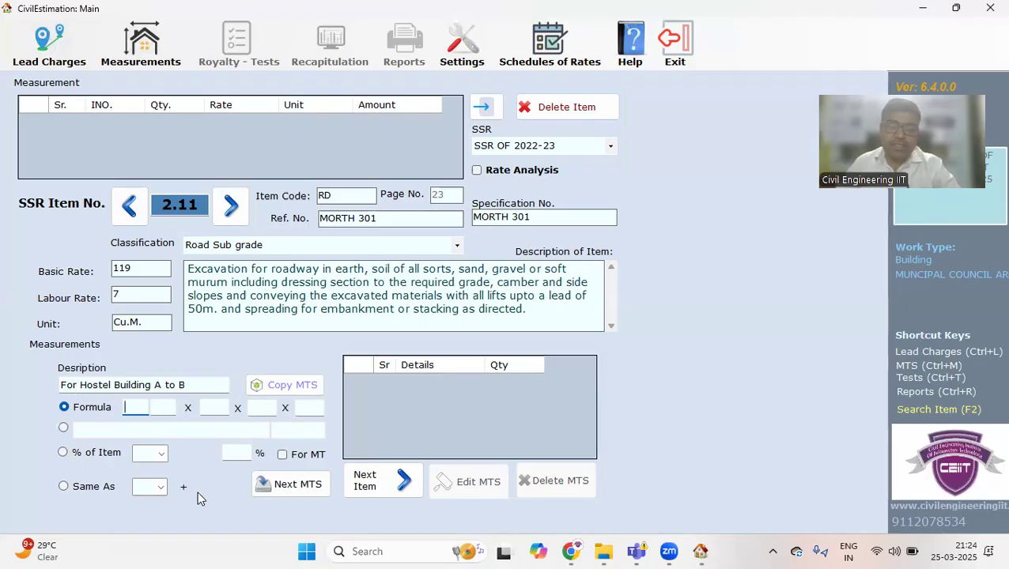
- Enter the hostel road excavation as 1 x 100 x 2.5 x 0.3, add the measurement record, and acknowledge it
text(1)
key(Tab)
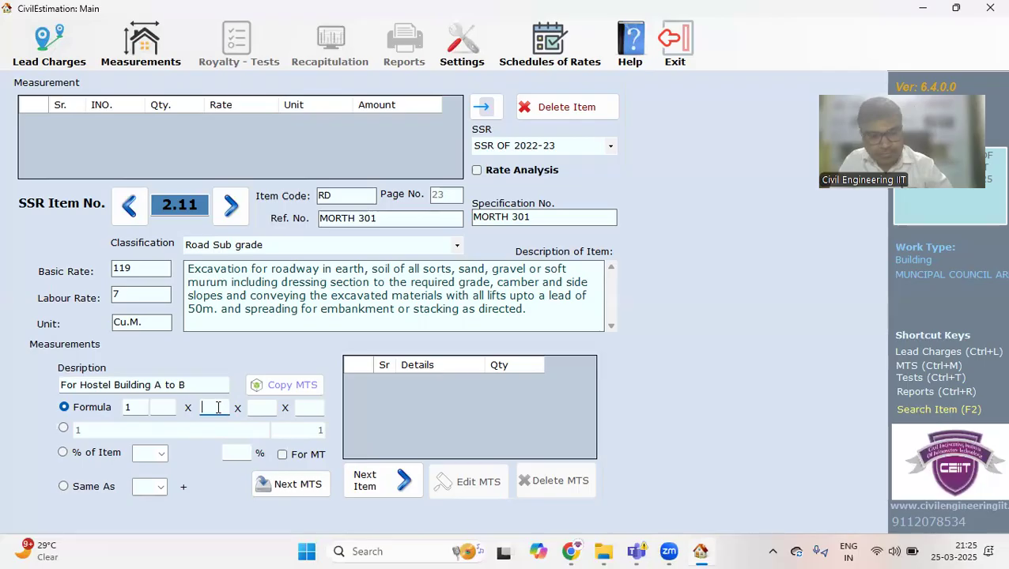
text(100)
key(Tab)
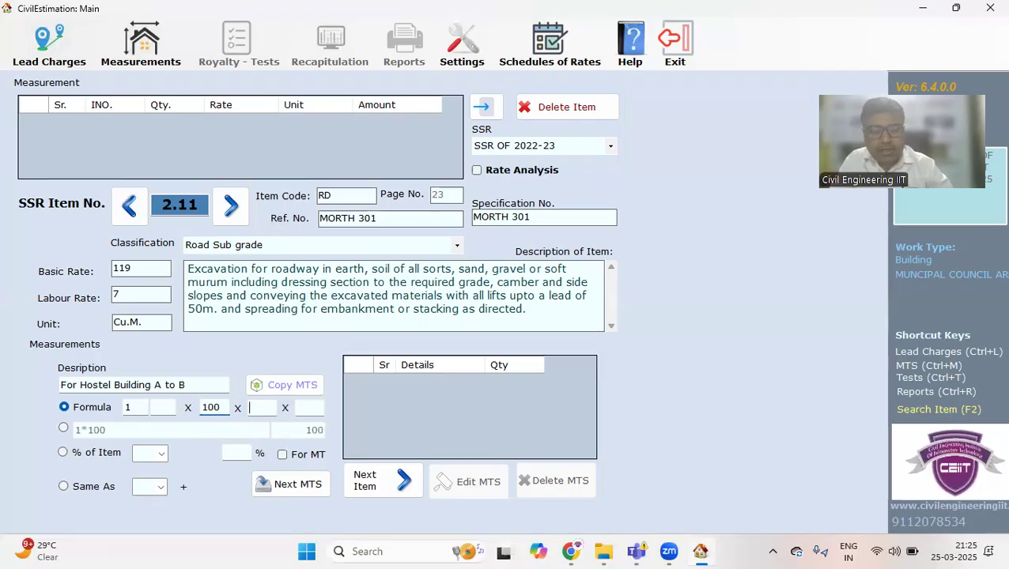
text(2.5)
key(Tab)
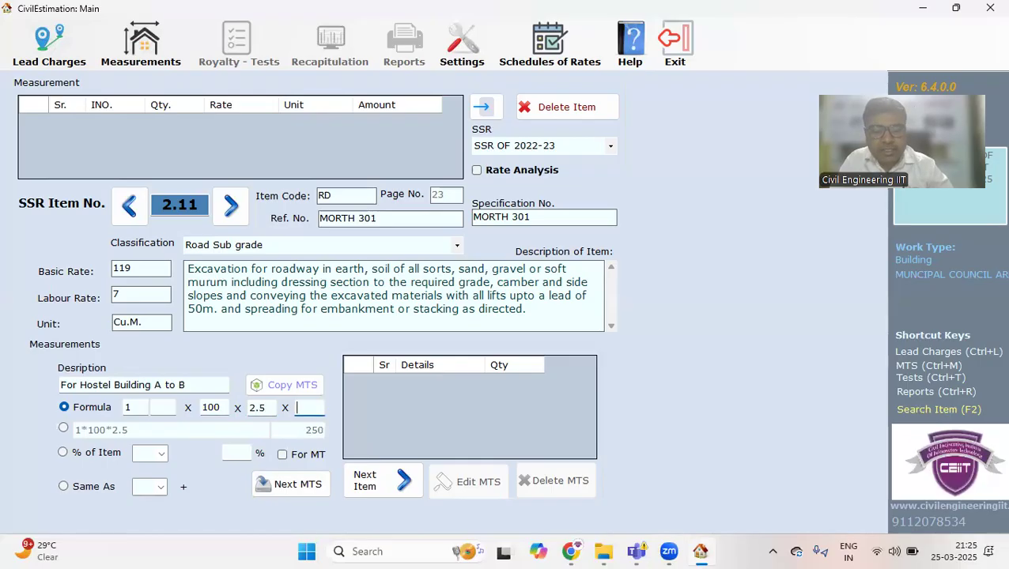
text(.3)
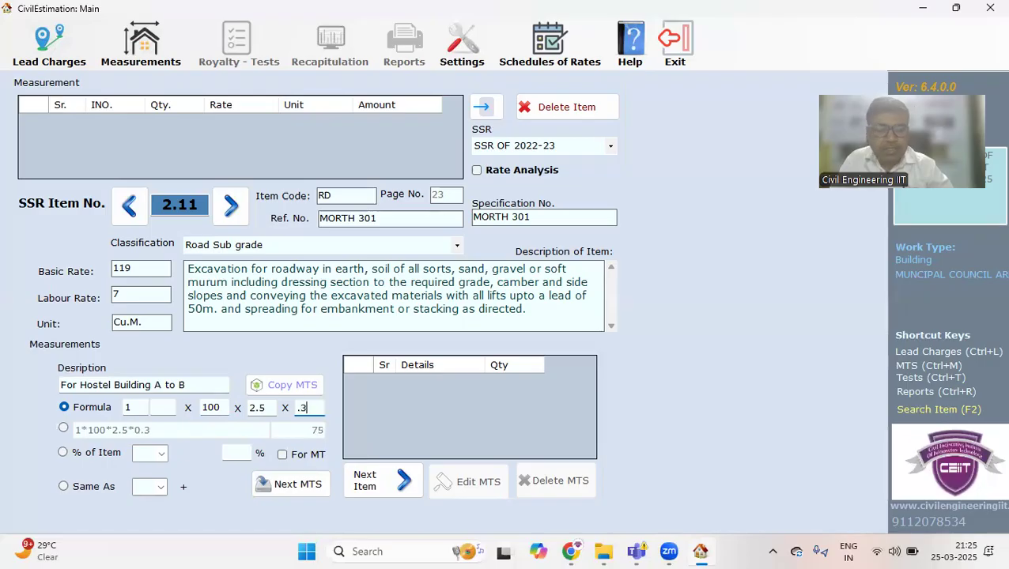
key(Tab)
key(Return)
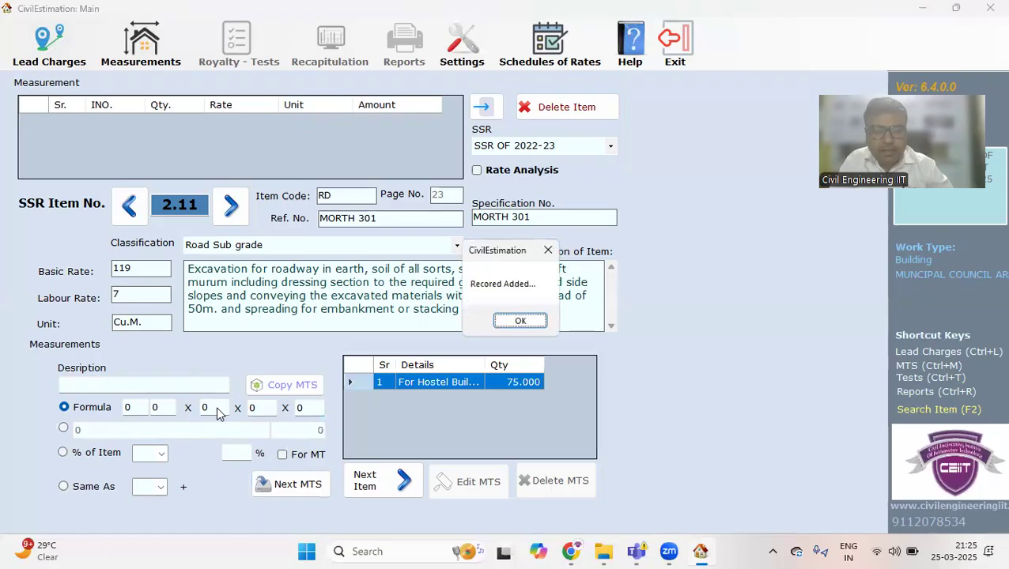
key(Return)
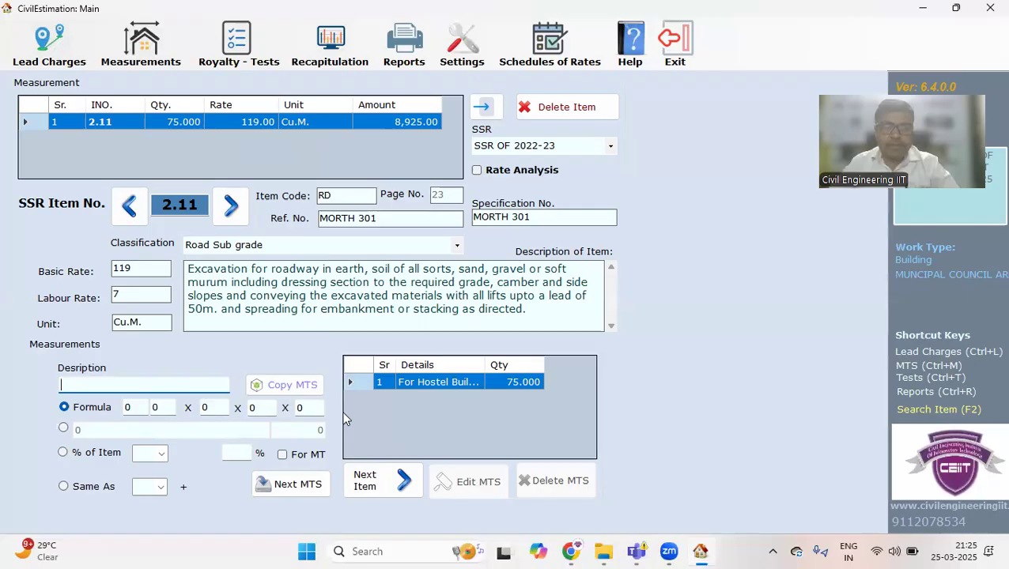
- Describe the second excavation measurement as "From Academic Block to Canteen"
text(From)
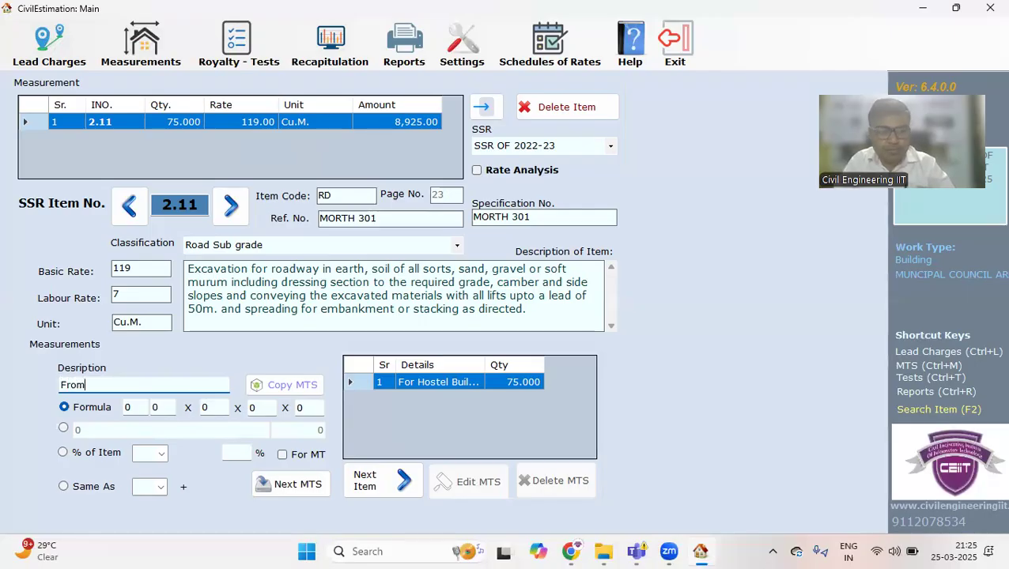
text( Academic )
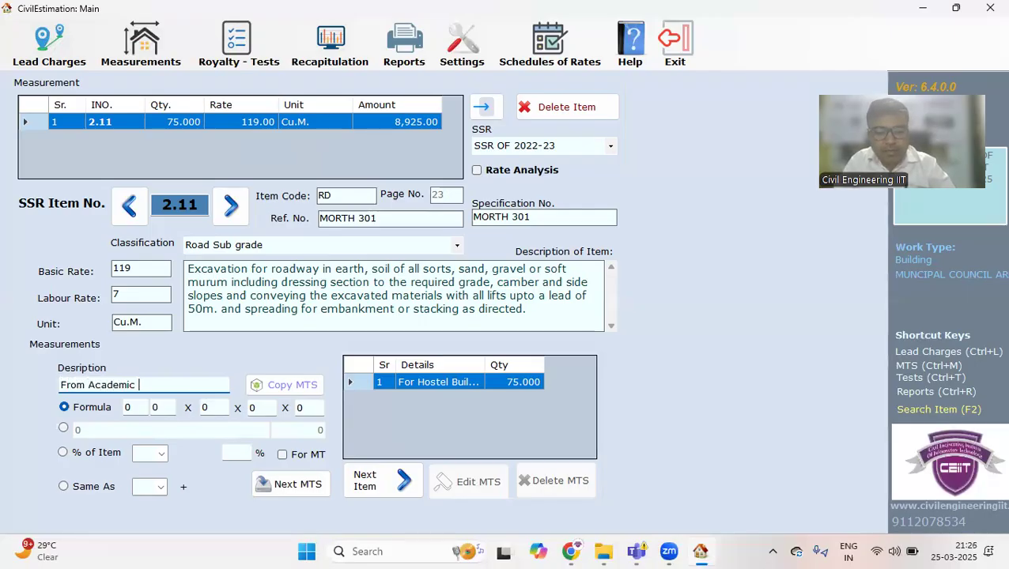
text(Blo)
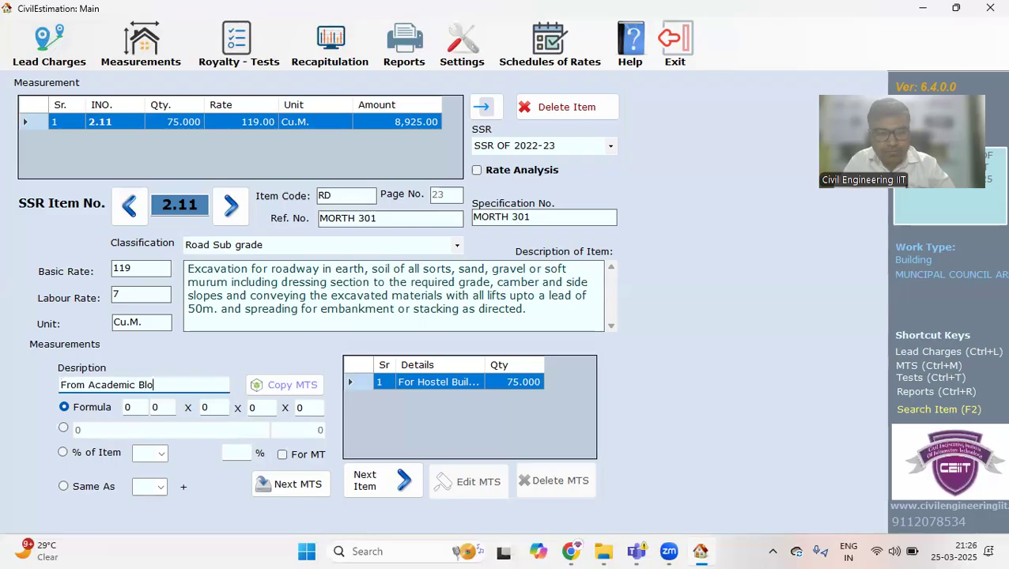
text(ck to Canteen)
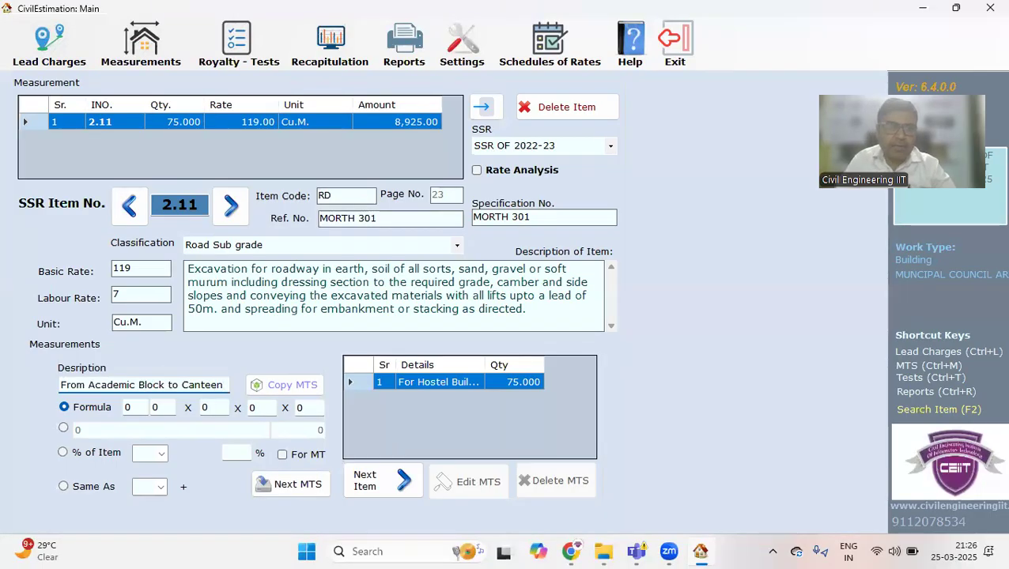
key(Tab)
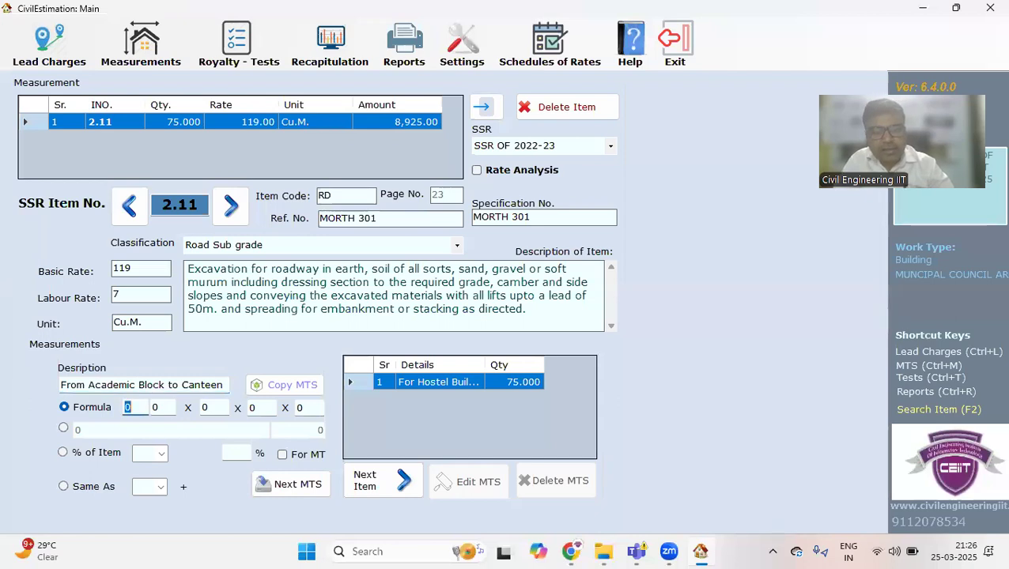
- Enter the academic block to canteen excavation as 1 x 50 x 3 x 0.45 and add the measurement record
text(1)
key(Tab)
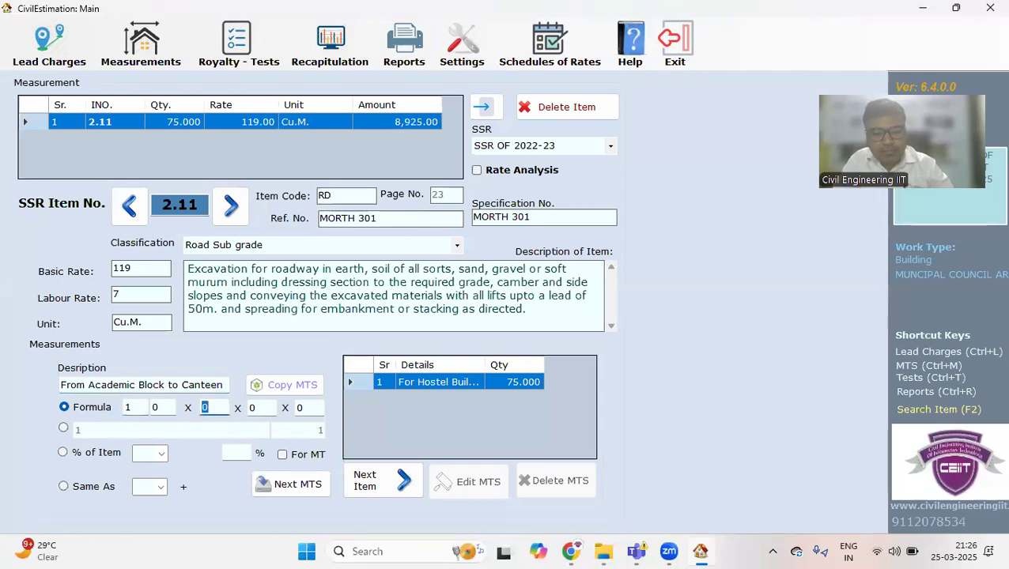
text(50)
key(Tab)
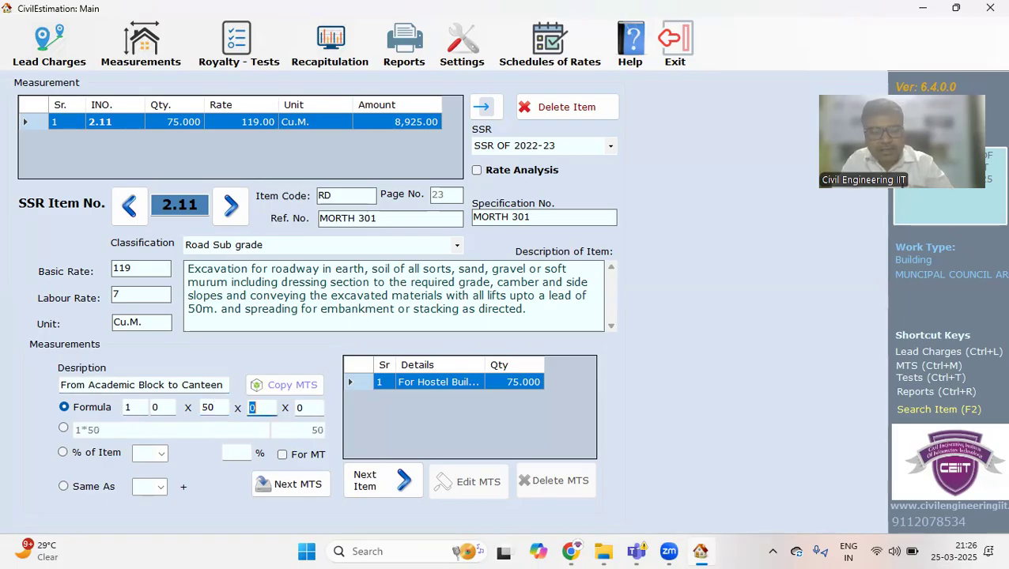
text(3)
key(Tab)
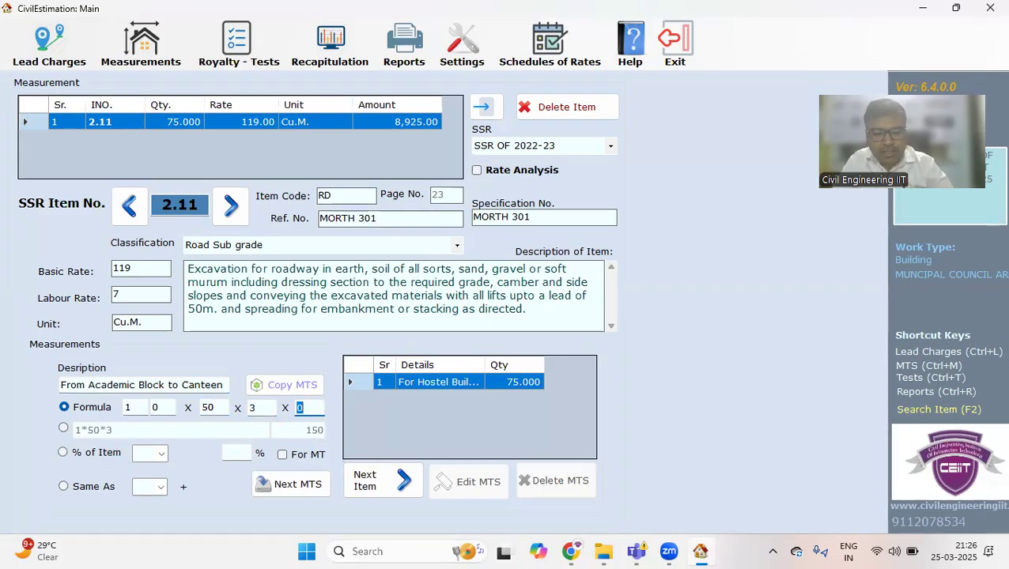
text(.45)
key(Return)
key(Return)
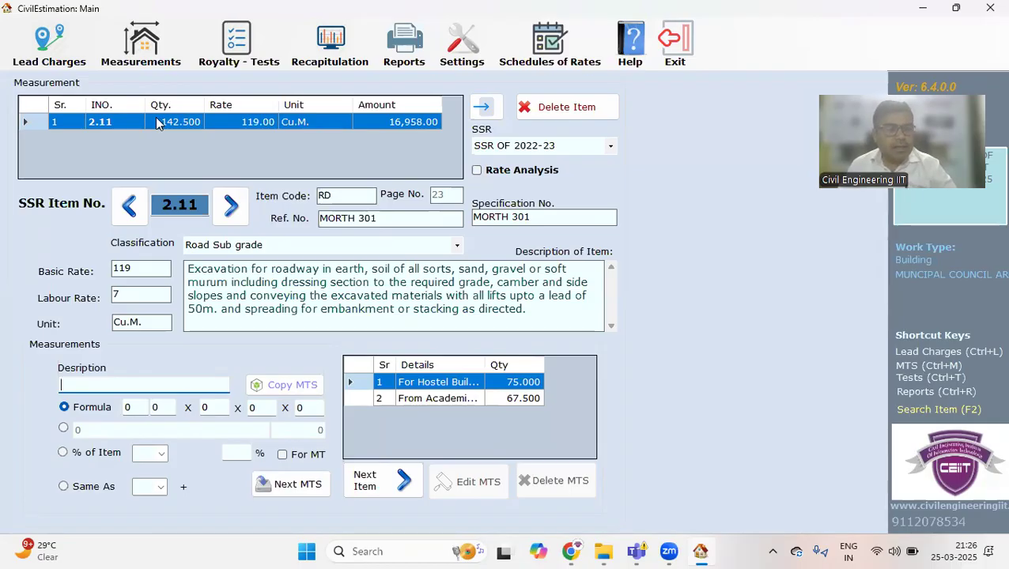
- Start the next item and load SSR item 21.4 for soling with 80 mm trap metal
click(371, 482)
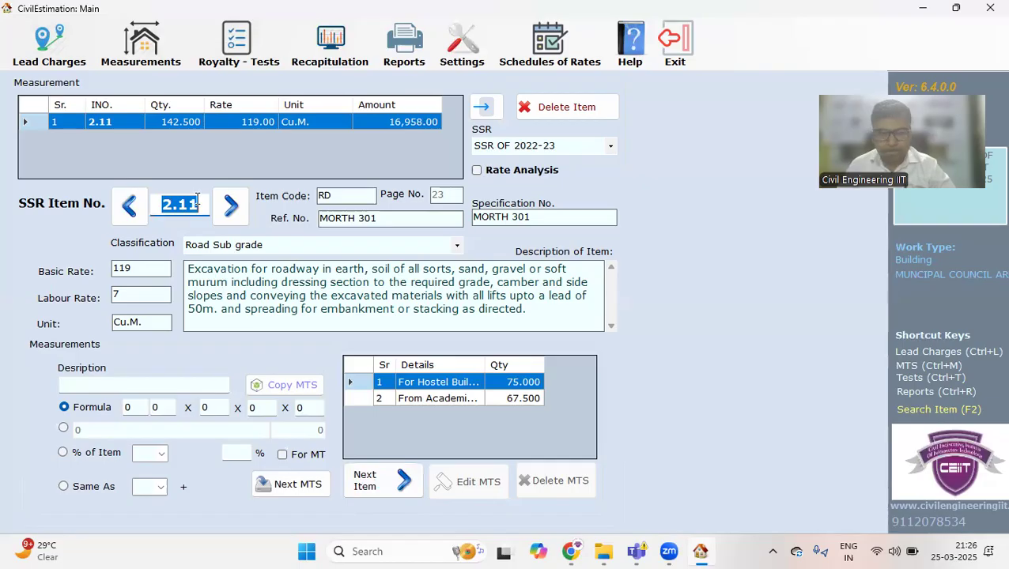
text(21.40)
key(Return)
key(Return)
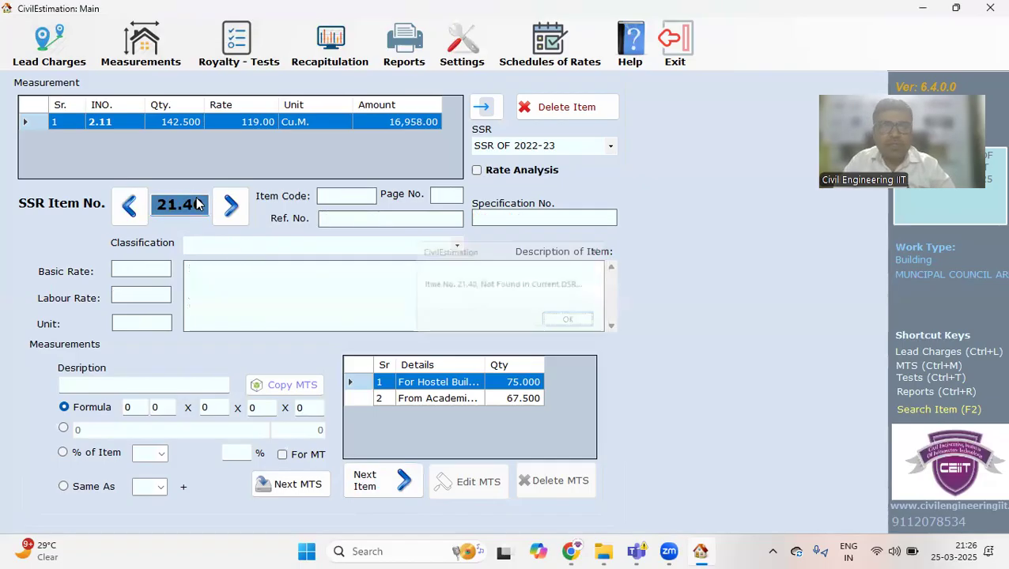
click(197, 204)
key(BackSpace)
key(Return)
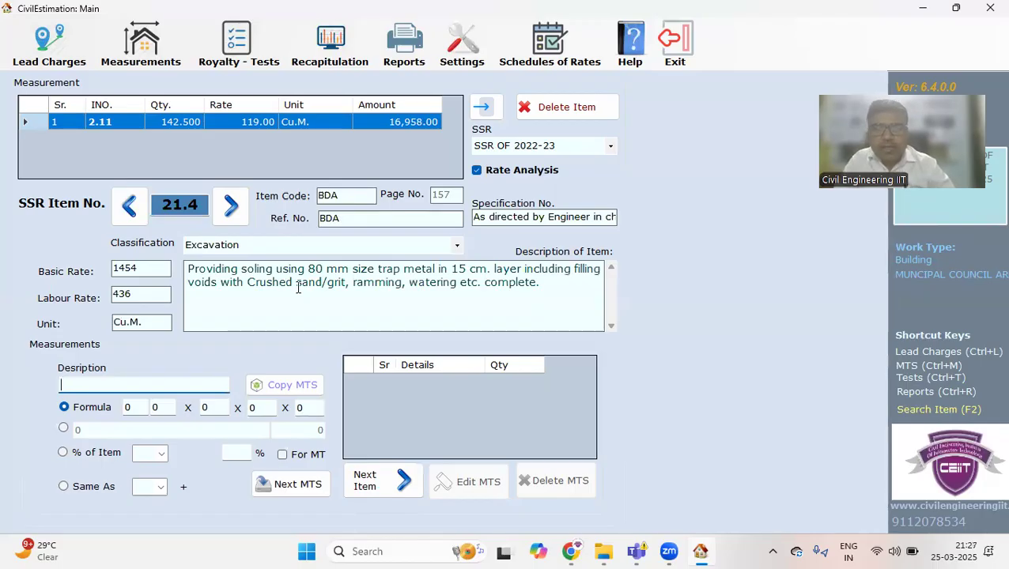
- Enter the soling measurement as 1 x 150 x 3 x 0.15 and submit it
key(Tab)
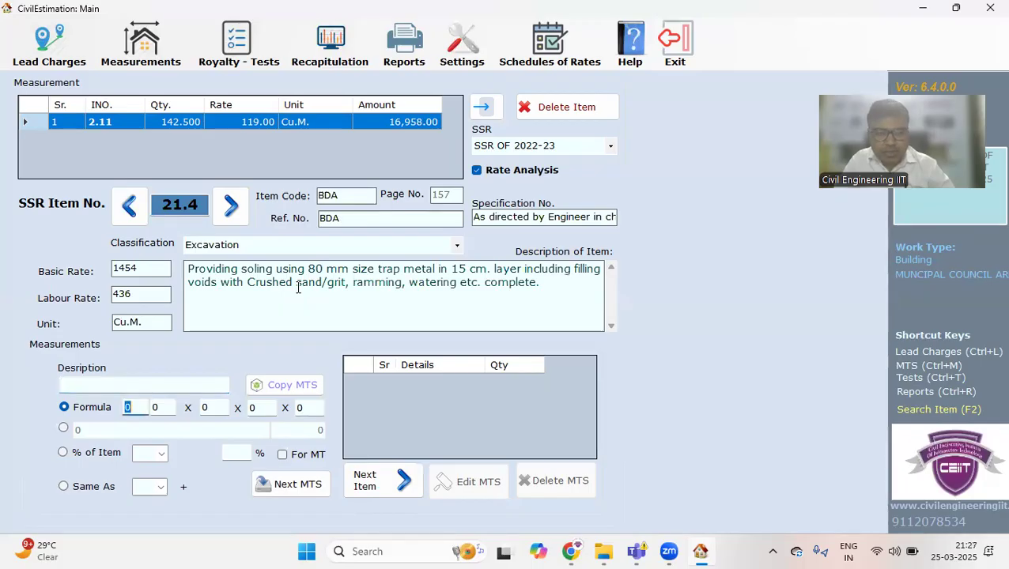
text(1)
key(Tab)
text(150)
key(Tab)
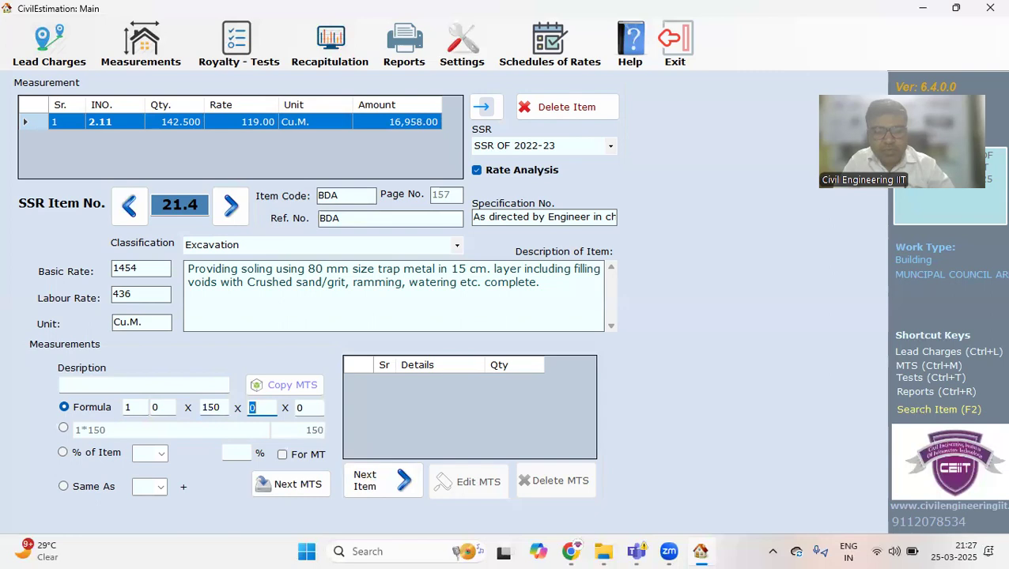
text(3)
key(Tab)
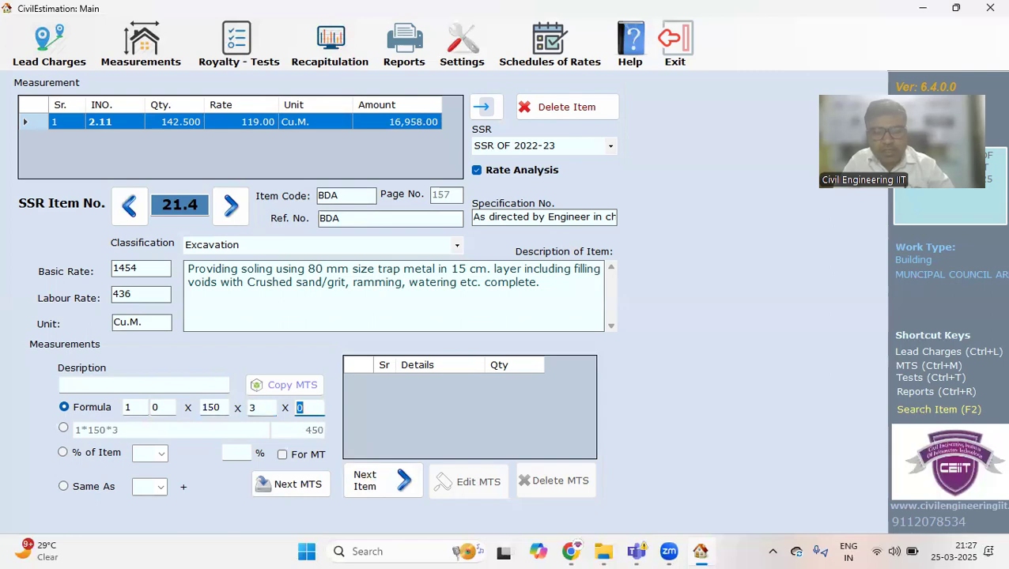
text(.23)
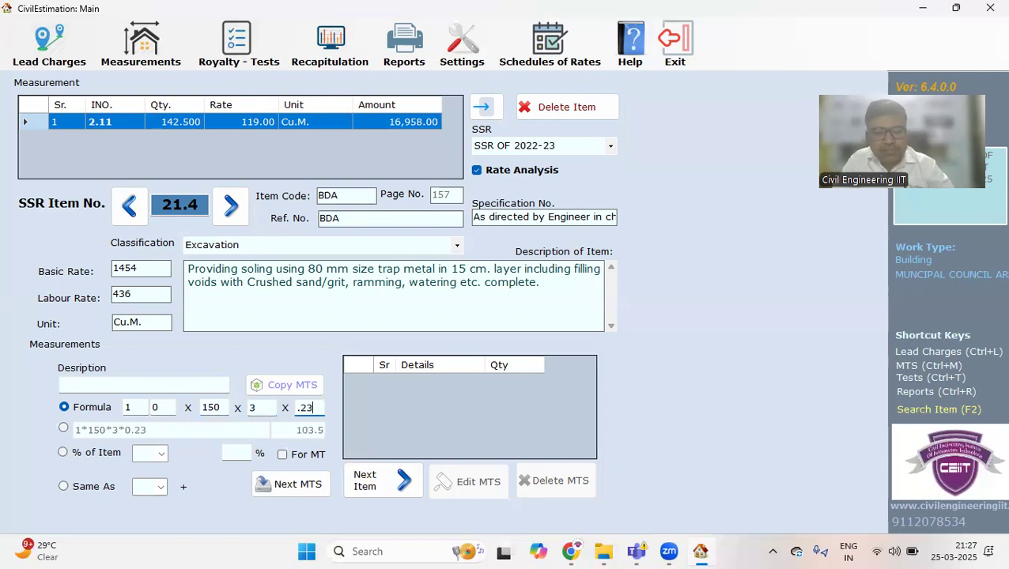
key(BackSpace)
key(BackSpace)
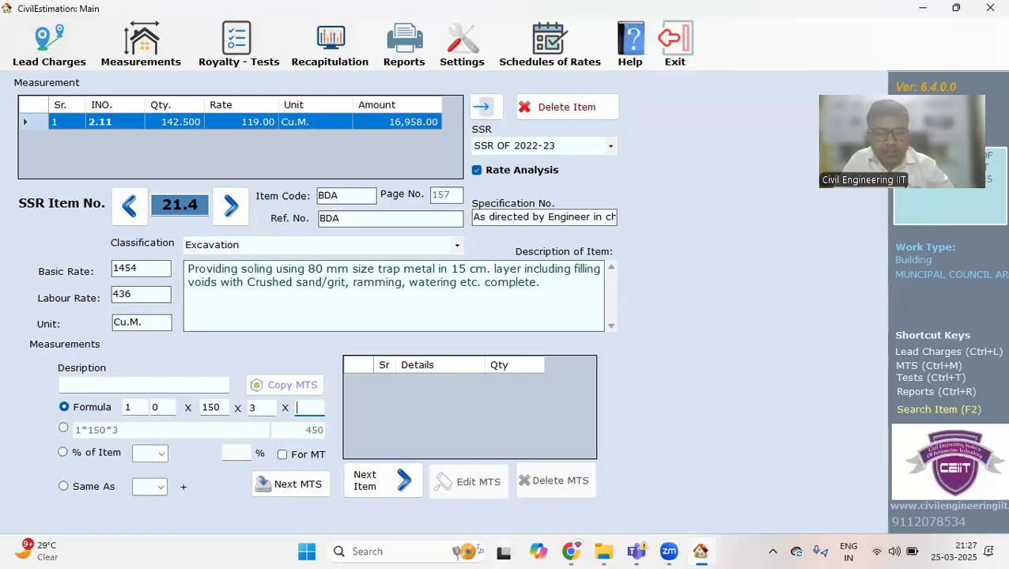
text(15)
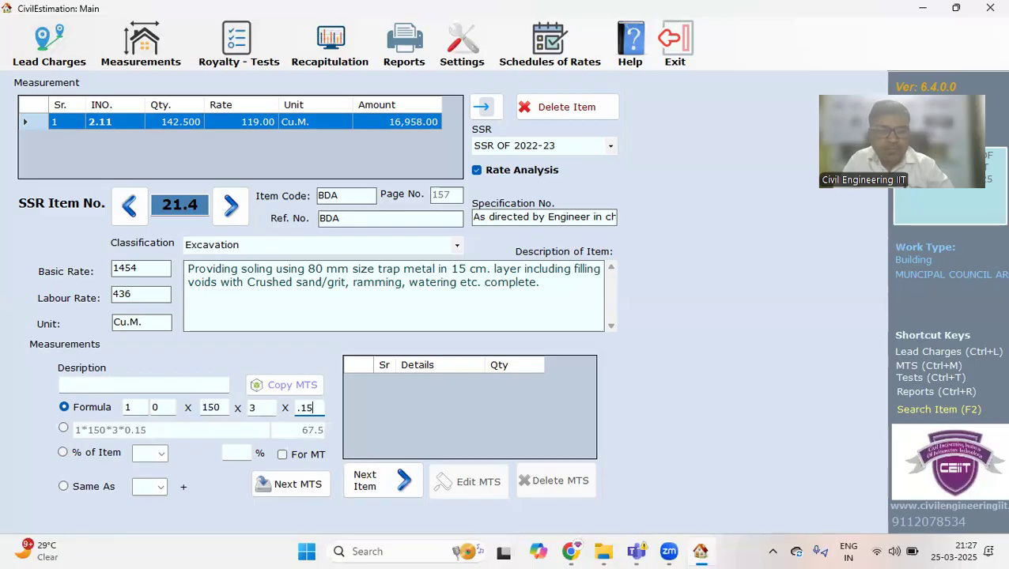
click(290, 484)
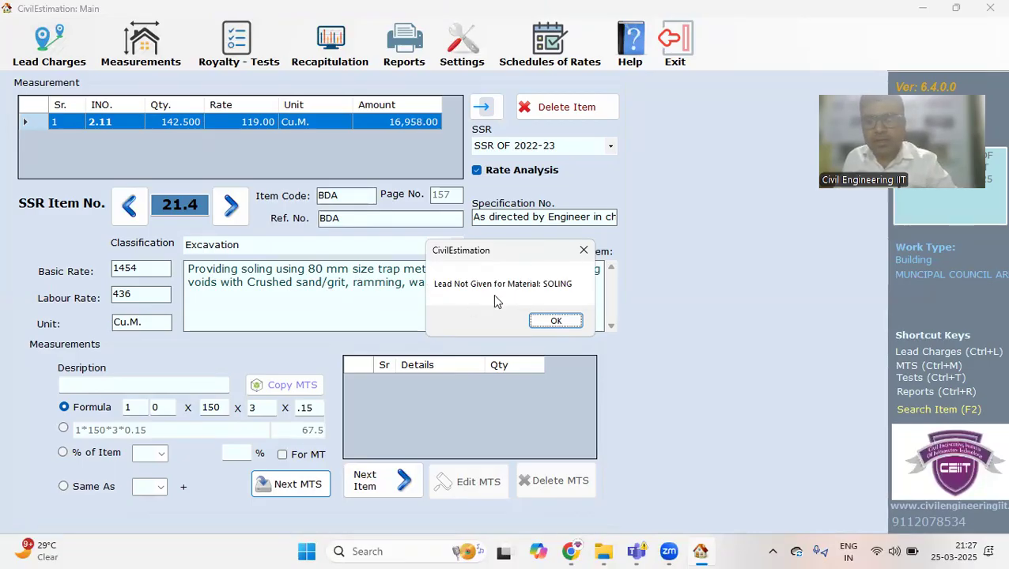
- Save a lead of 22.5 km for SOLING with ABC as the quarry location
key(Return)
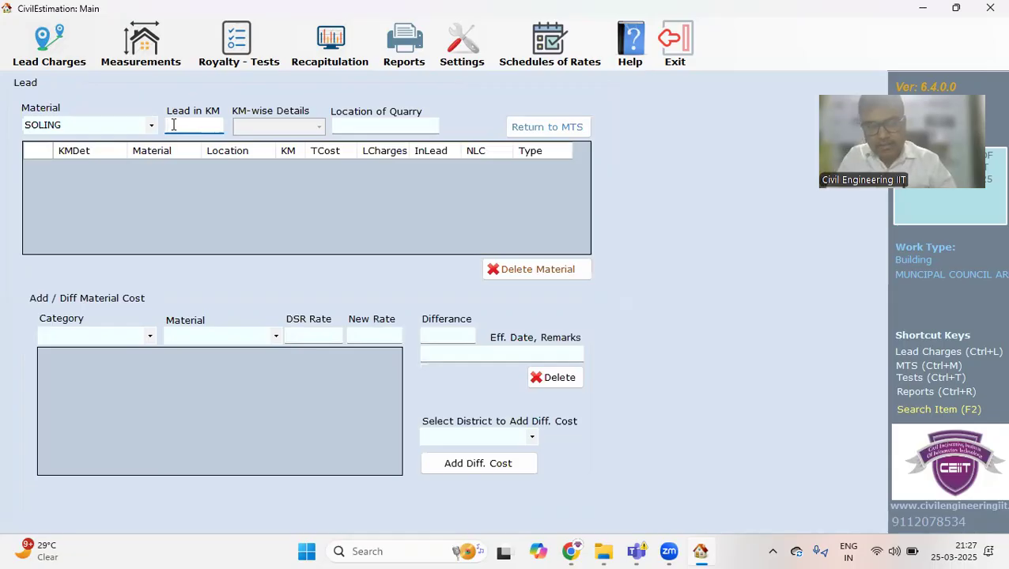
text(22.5)
key(Return)
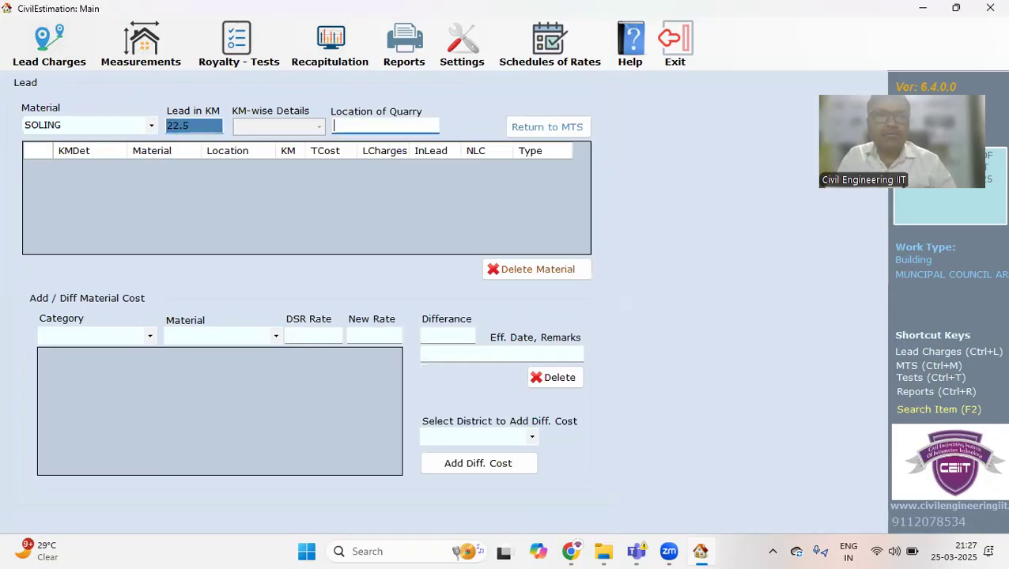
text(ABC)
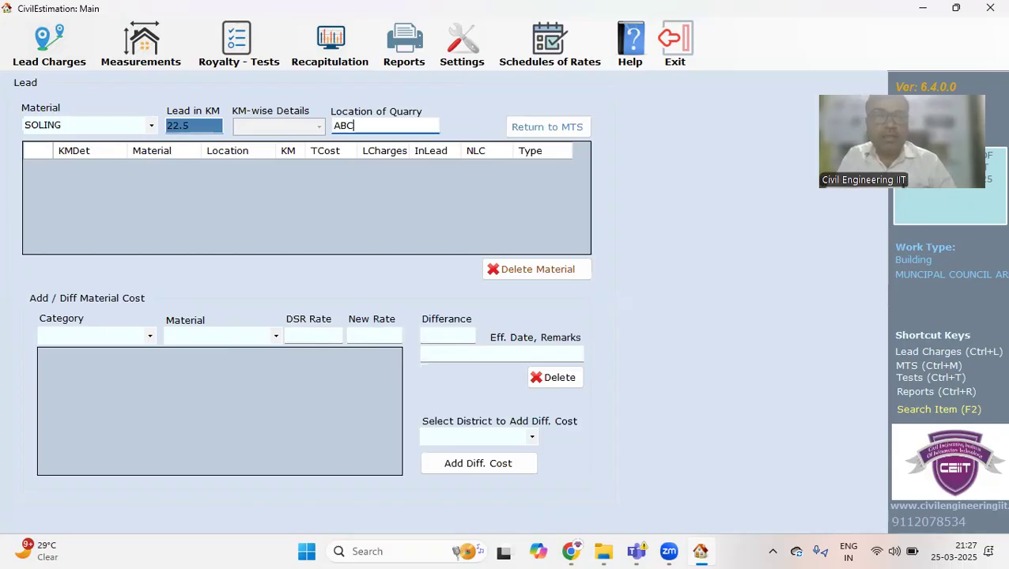
key(Return)
key(Return)
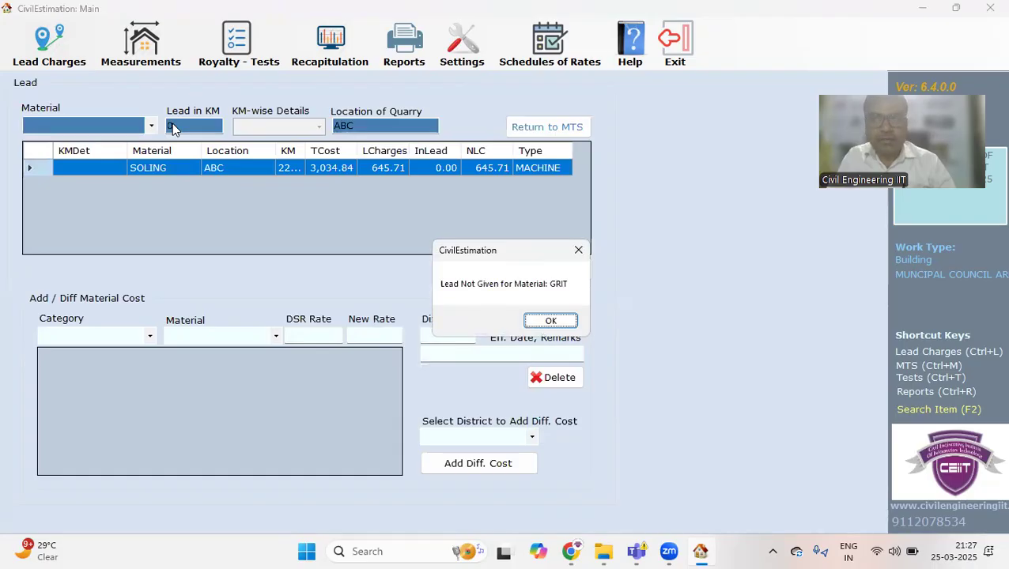
- Save a lead of 33.5 km for GRIT with RTC as the quarry location
key(Return)
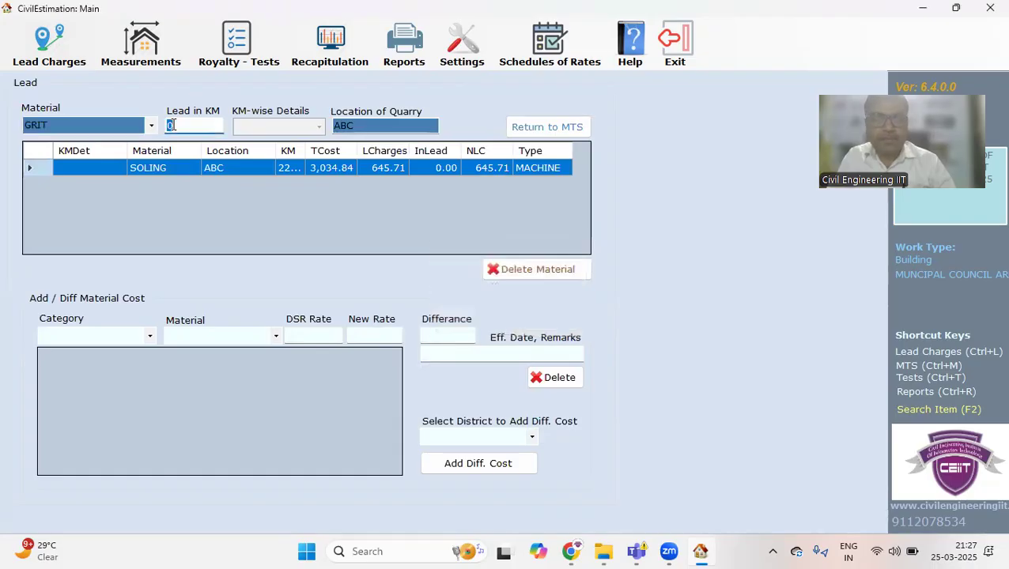
text(33.4)
key(BackSpace)
key(BackSpace)
text(.5)
key(Tab)
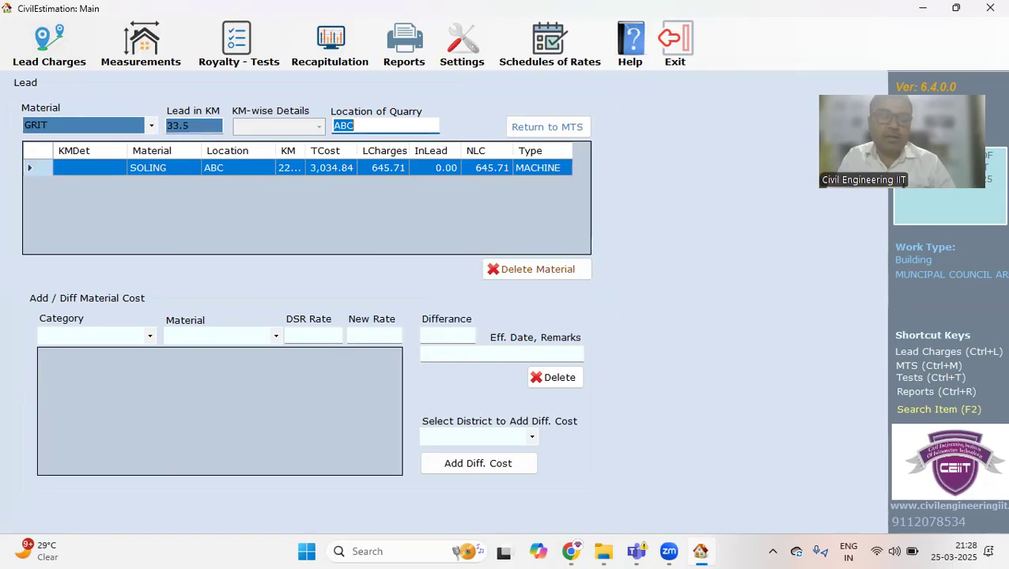
text(RTC)
key(Return)
key(Return)
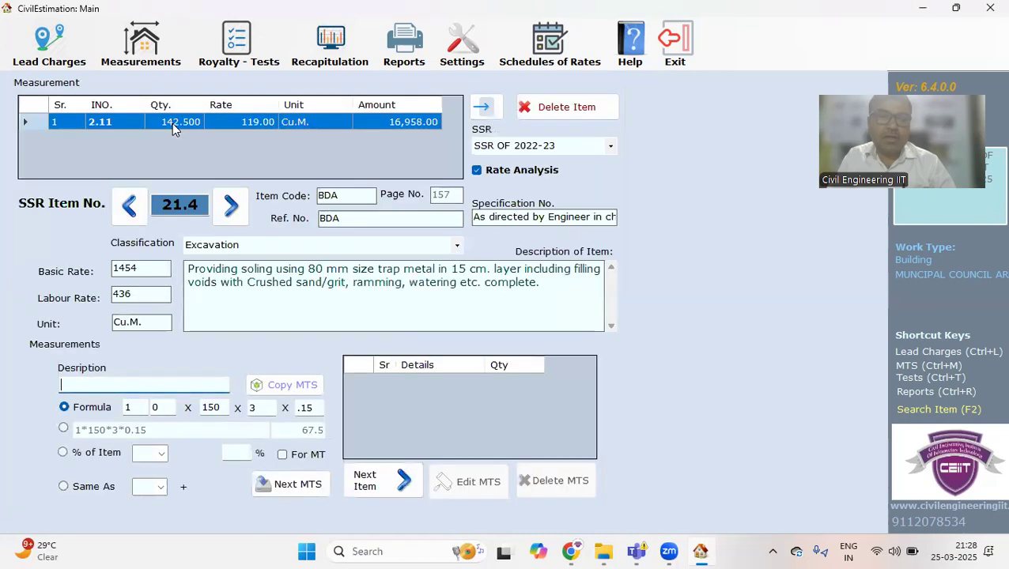
- Add the soling measurement record to item 21.4 and acknowledge it
key(Tab)
key(Tab)
key(Tab)
key(Tab)
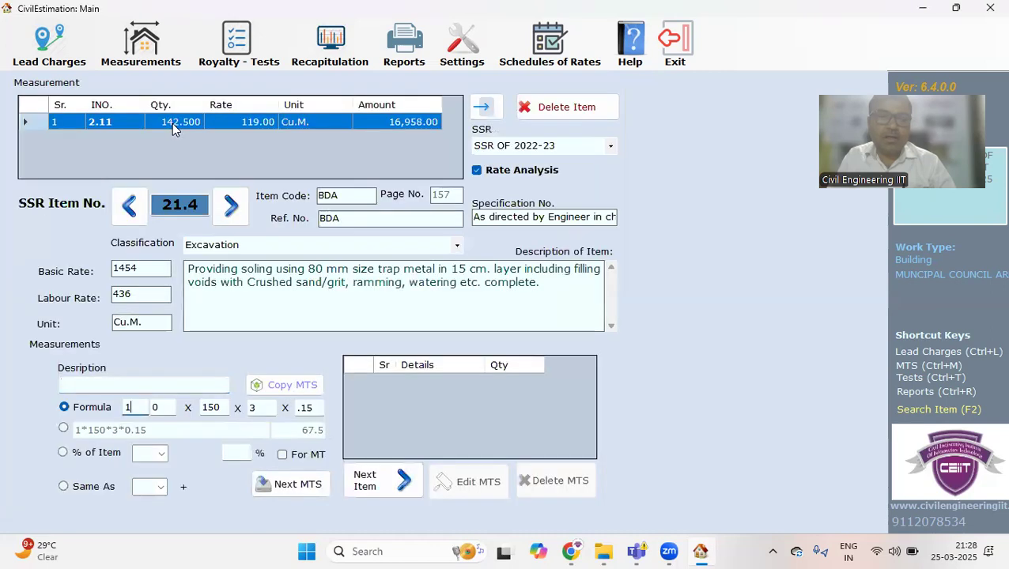
key(Tab)
key(Return)
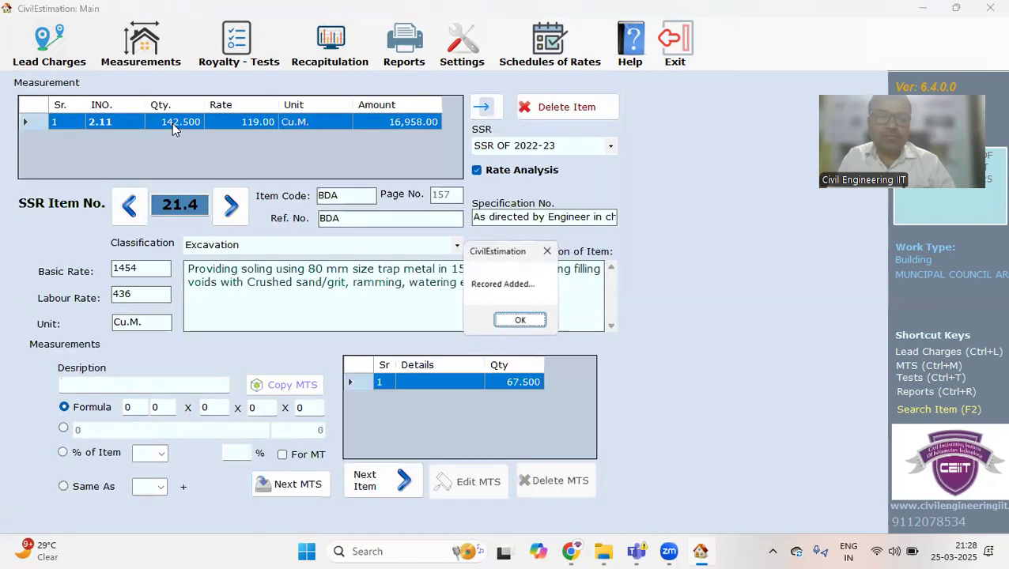
key(Return)
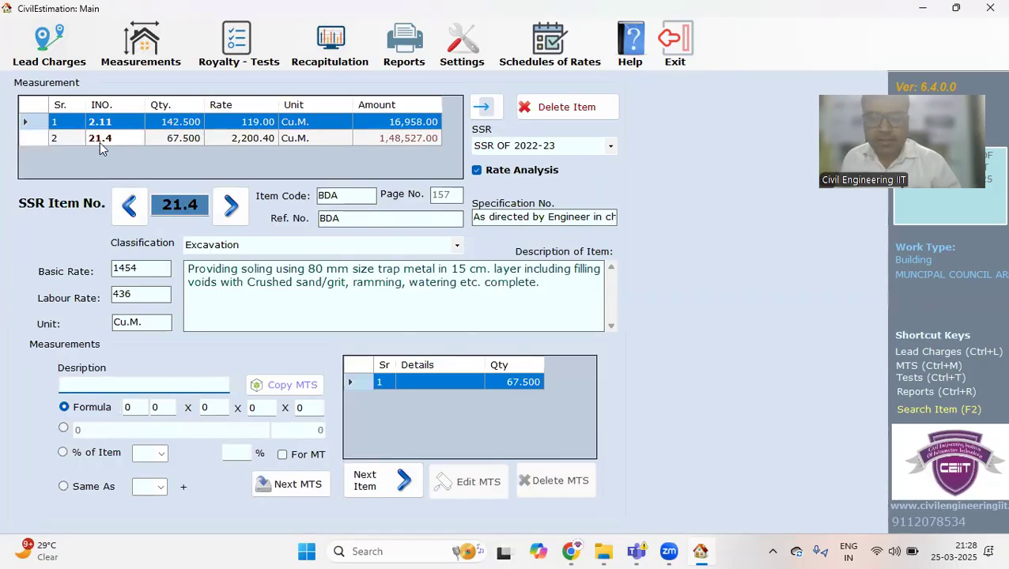
- Start the next item and load SSR item 11.04 for in situ 1:4:8 cement concrete in foundation
click(365, 480)
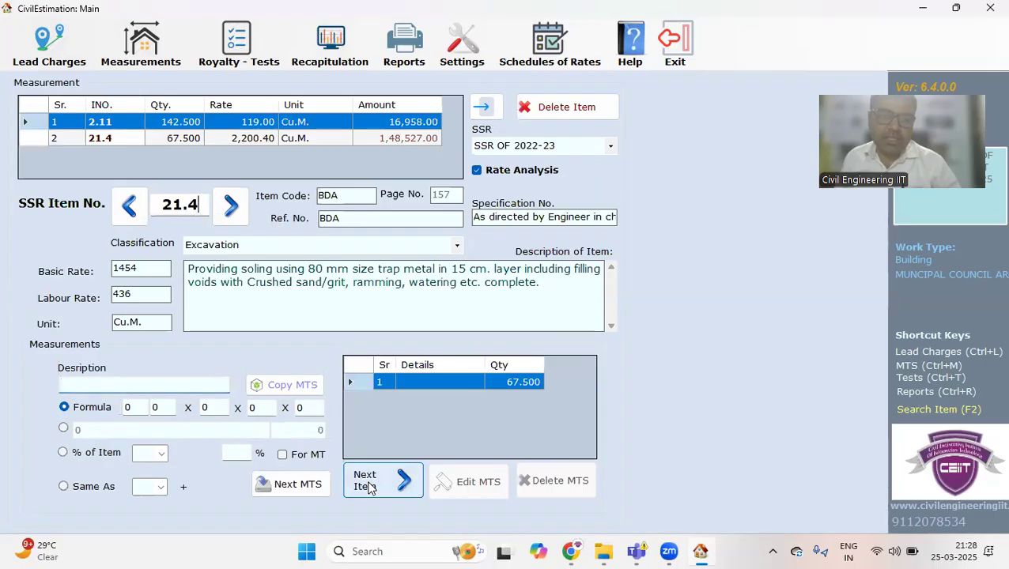
key(BackSpace)
key(BackSpace)
key(BackSpace)
key(BackSpace)
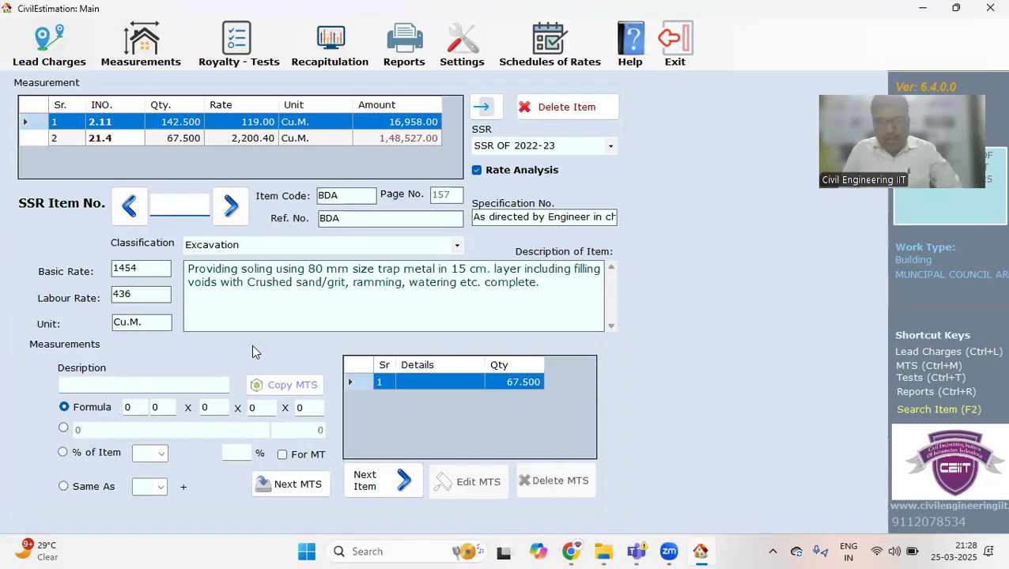
text(11.0)
text(5)
key(BackSpace)
text(4)
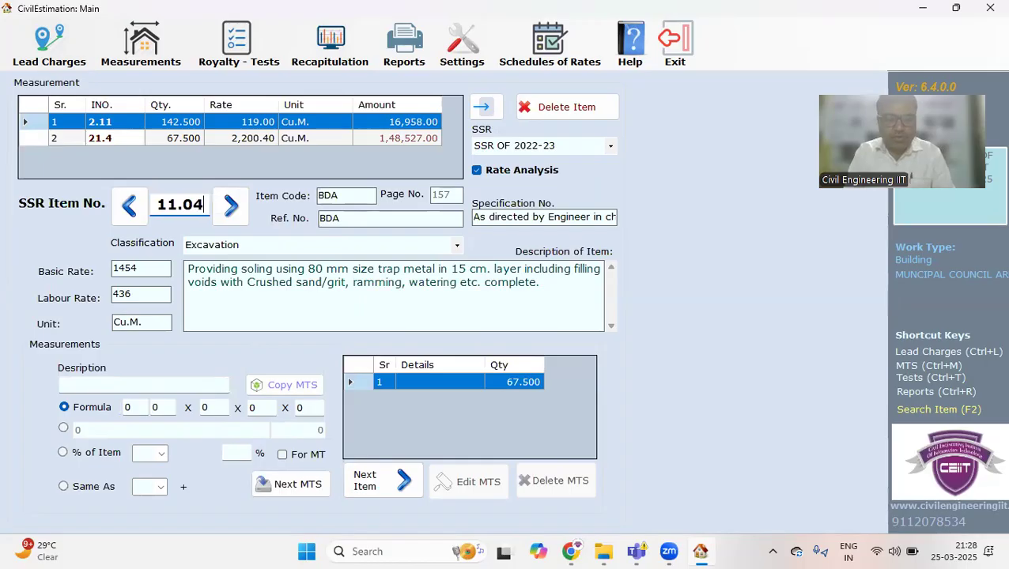
key(Return)
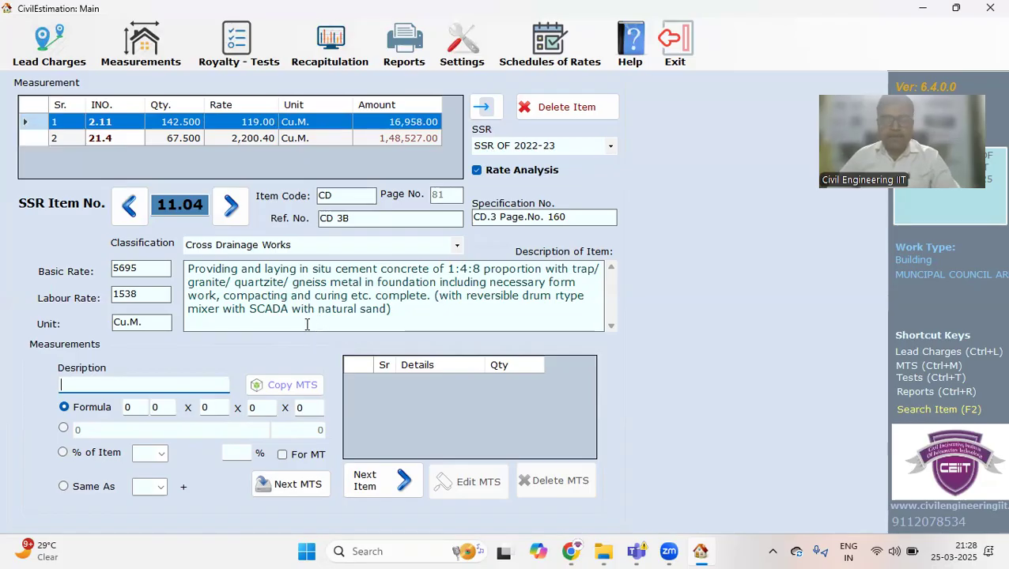
- Enter the 1:4:8 cement concrete measurement as 1 x 150 x 3 x 0.3 and submit it
key(Tab)
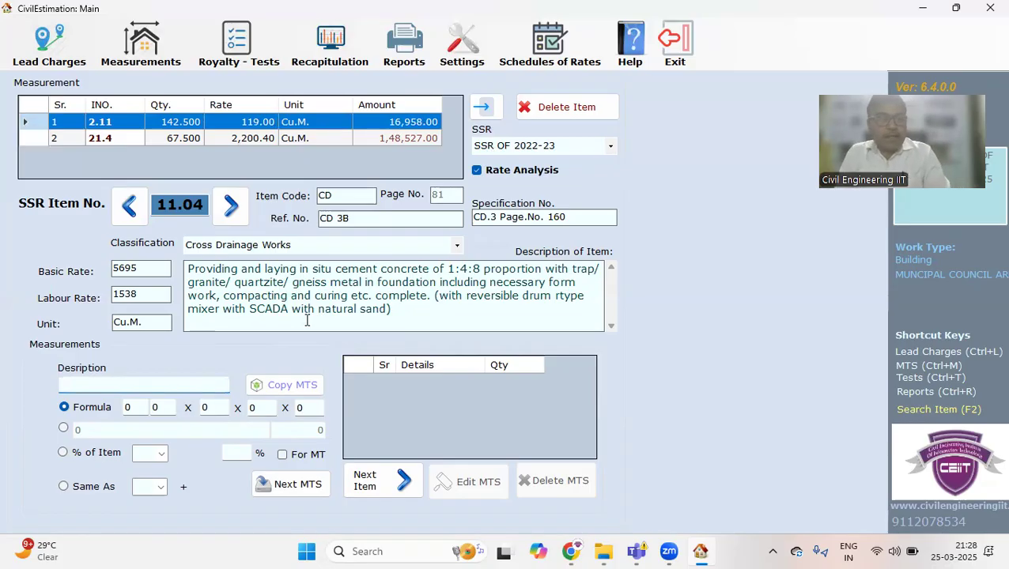
text(1)
key(Tab)
text(150)
key(Tab)
text(3)
key(Tab)
text(.)
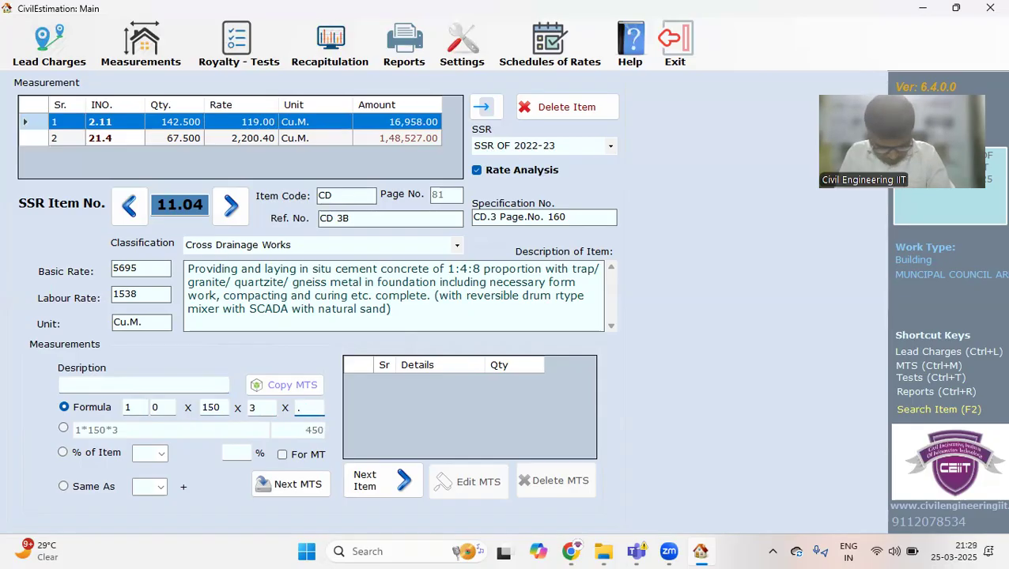
text(3)
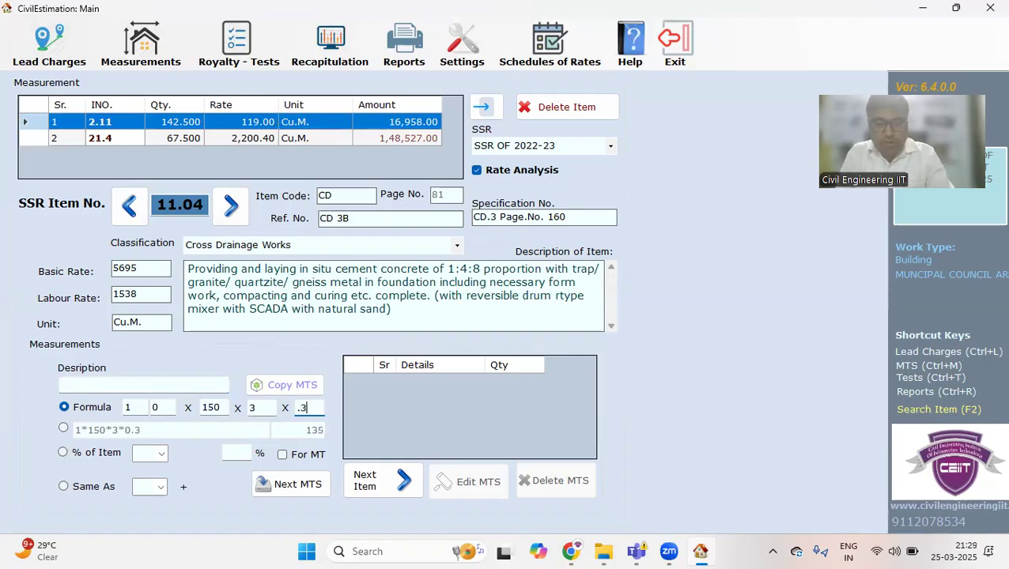
key(Return)
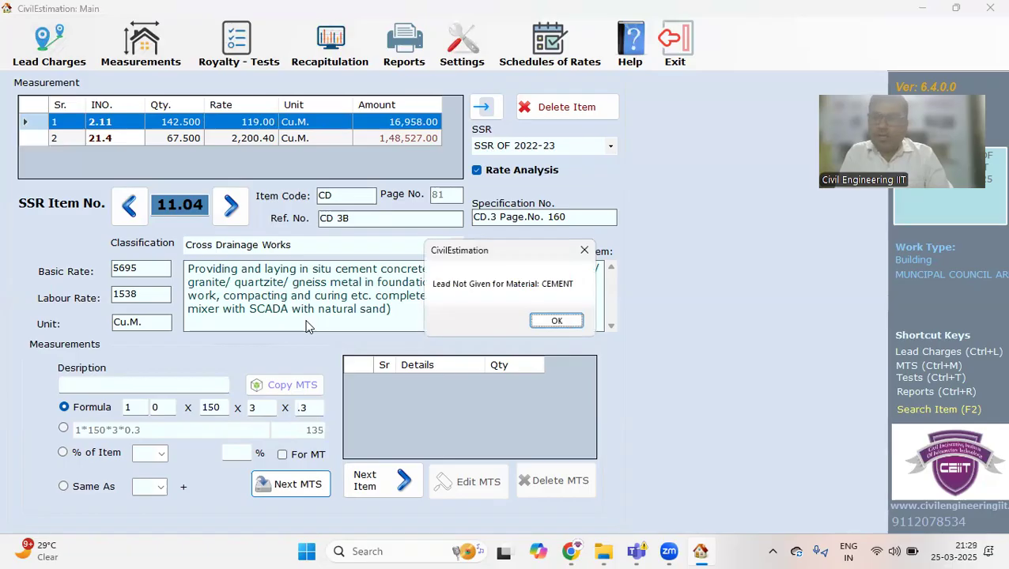
- Save a lead of 18 km for CEMENT with FTC as the location
key(Return)
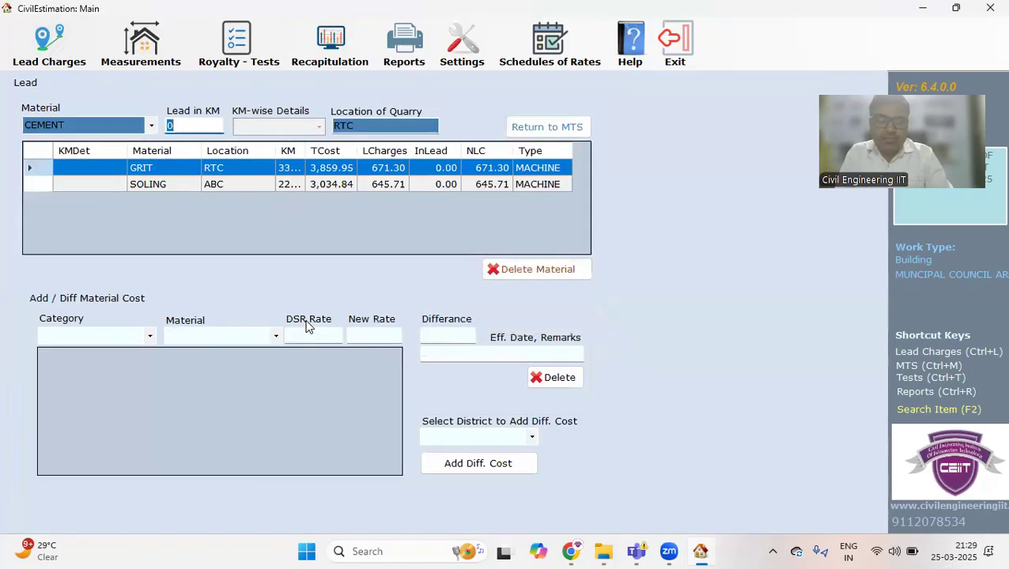
text(18)
key(Return)
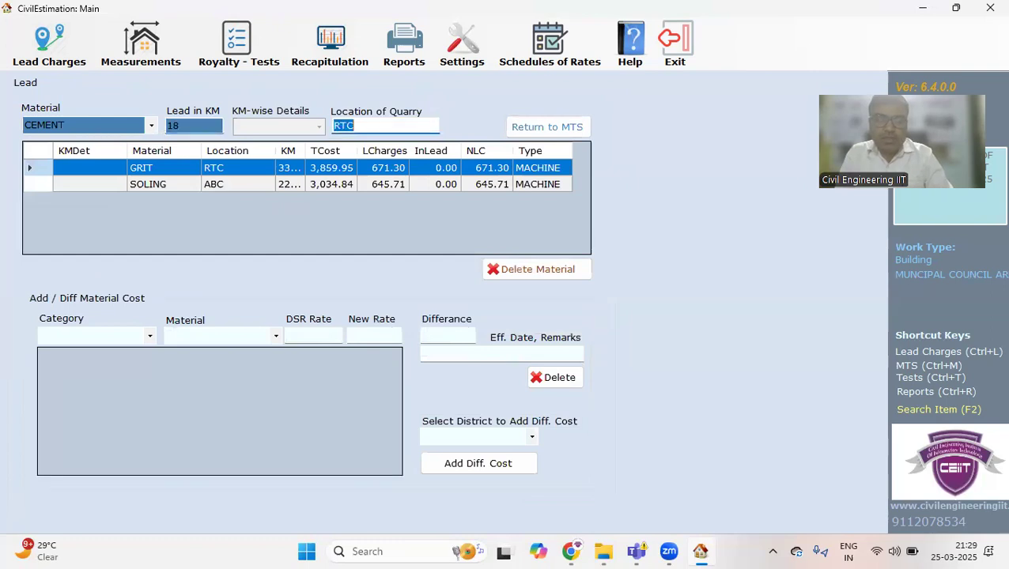
text(FTC)
key(Return)
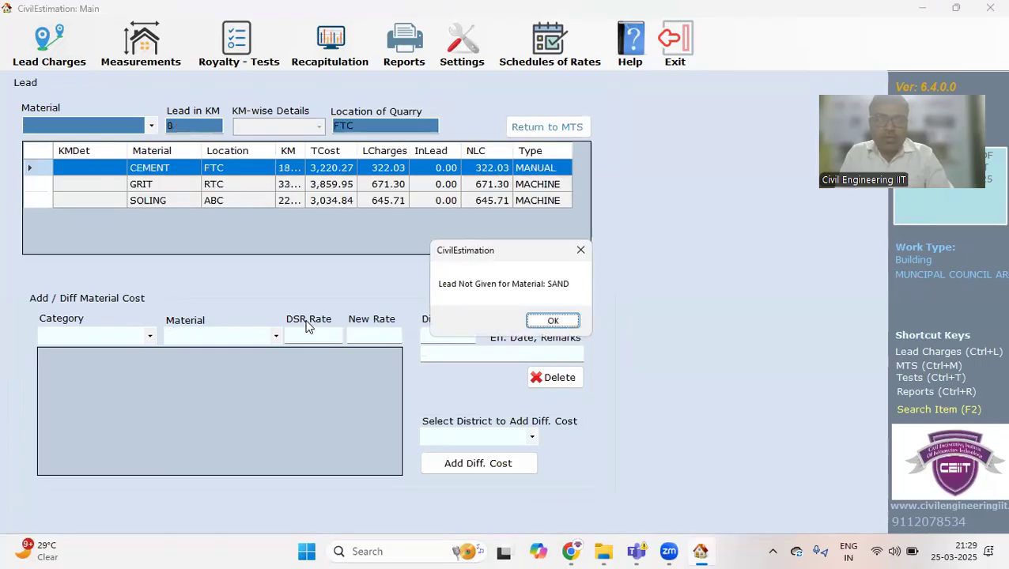
- Save a lead of 123 km for SAND with Ujani as the quarry location
key(Return)
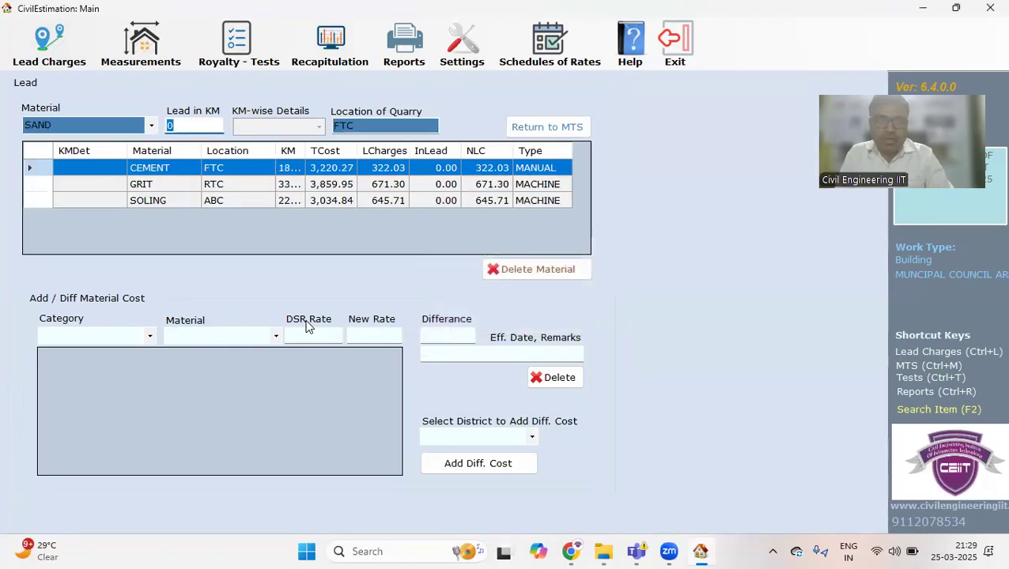
text(123)
key(Tab)
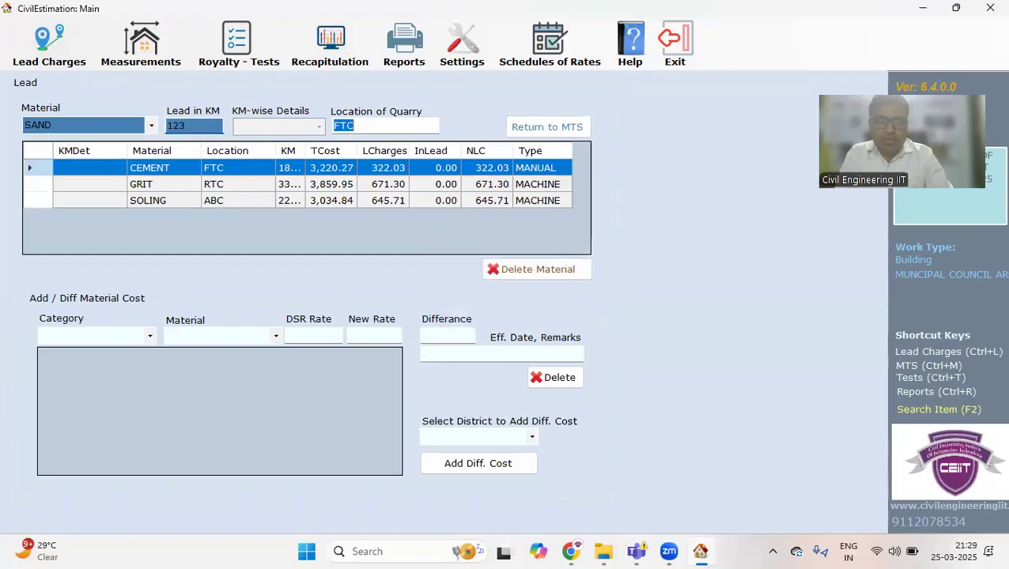
text(Ujani)
key(Return)
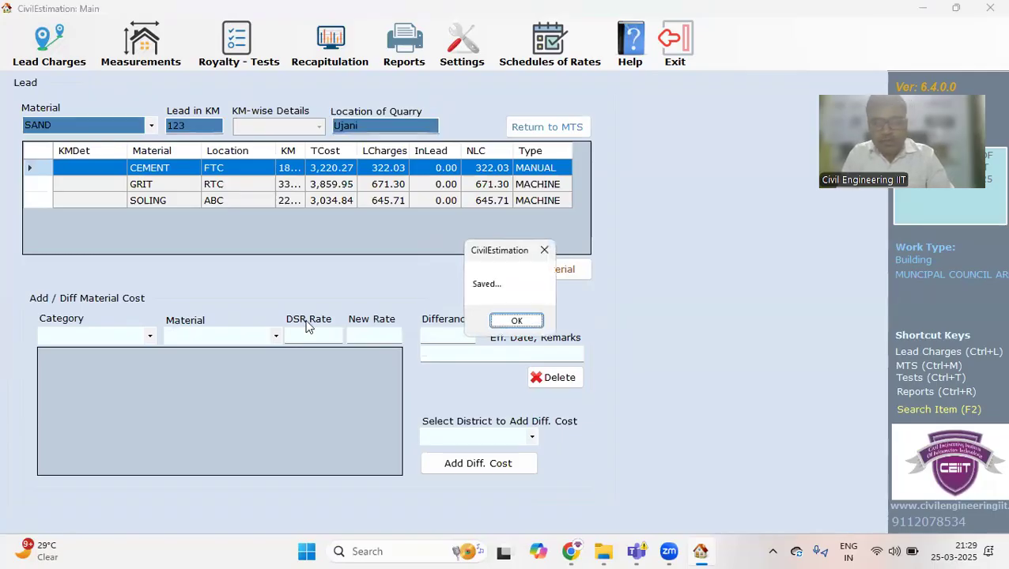
key(Return)
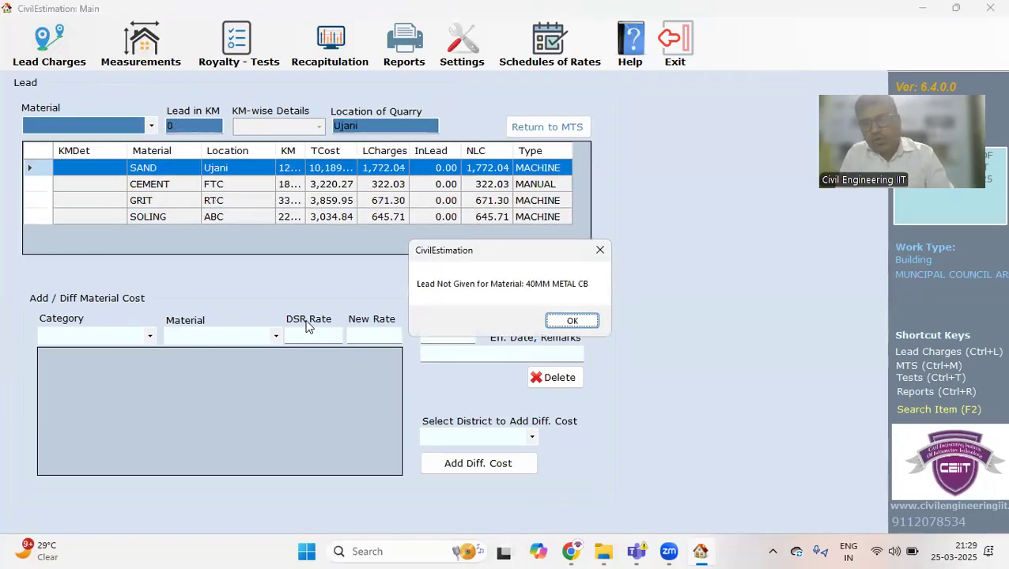
- Save a lead of 22.5 km for 40MM METAL CB with ABC as the quarry location and return to the measurements
key(Return)
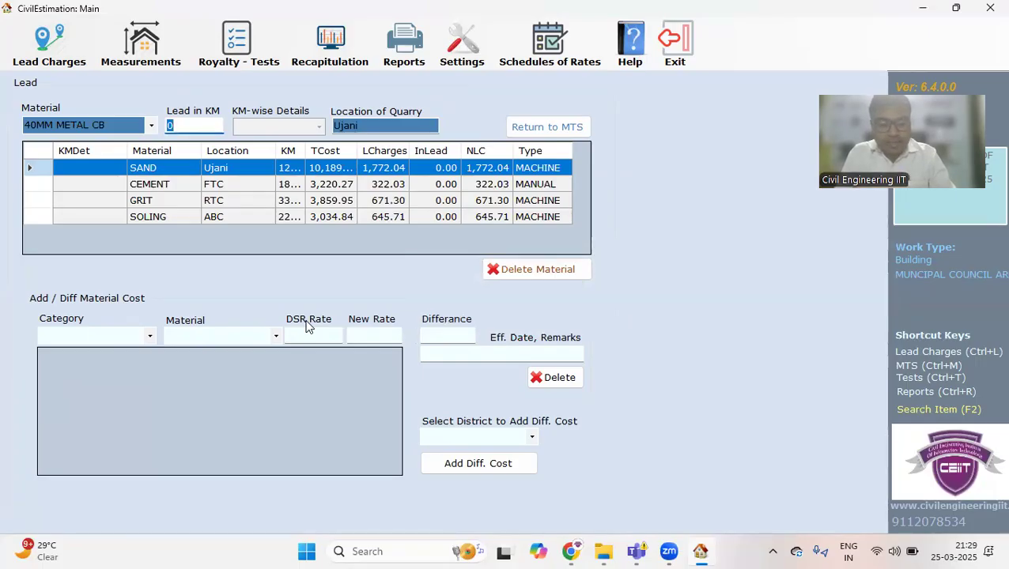
text(22.5)
key(Tab)
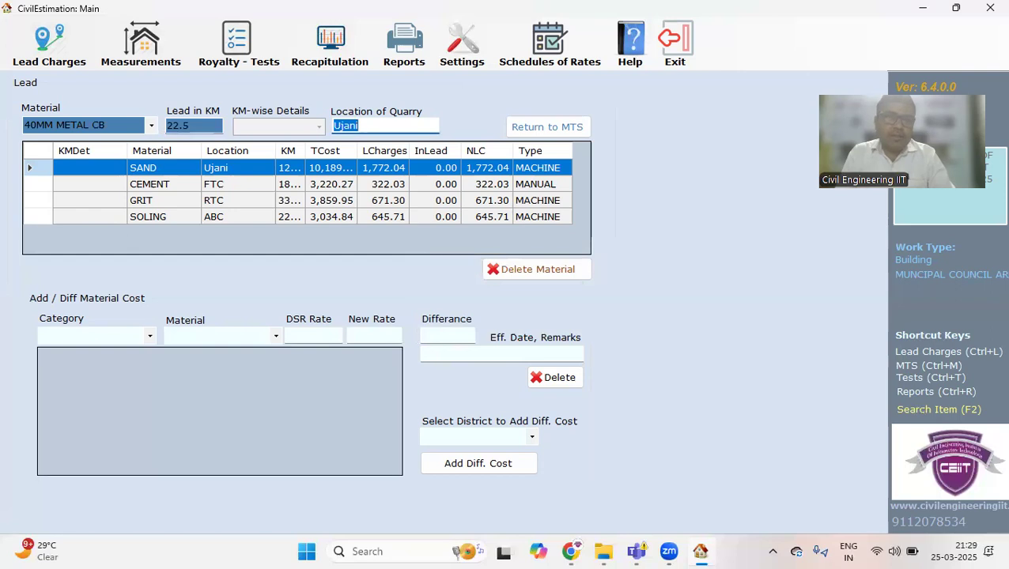
text(ABC)
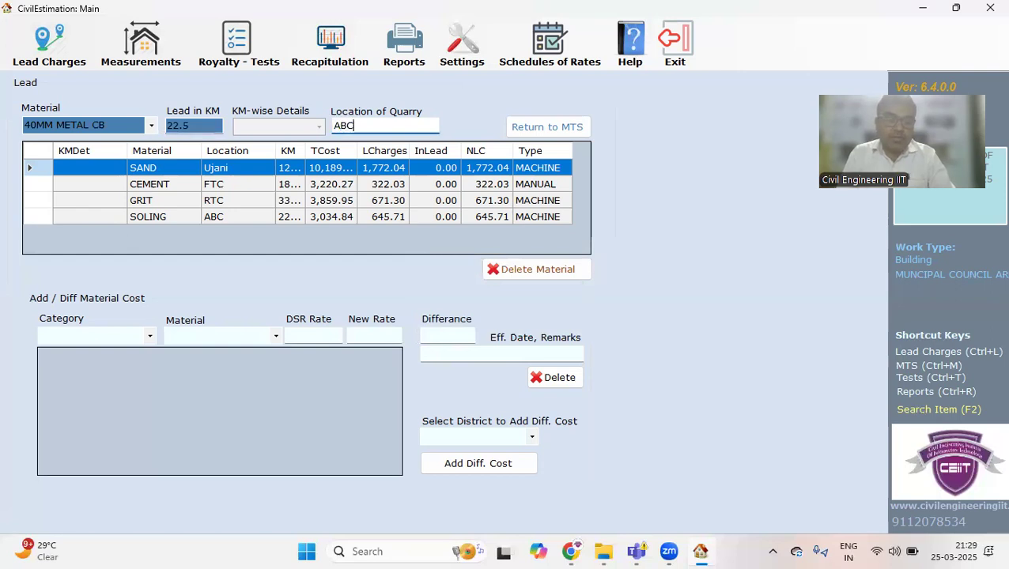
key(Return)
key(Return)
key(Return)
key(Return)
key(Return)
key(Return)
key(Return)
key(Return)
key(Return)
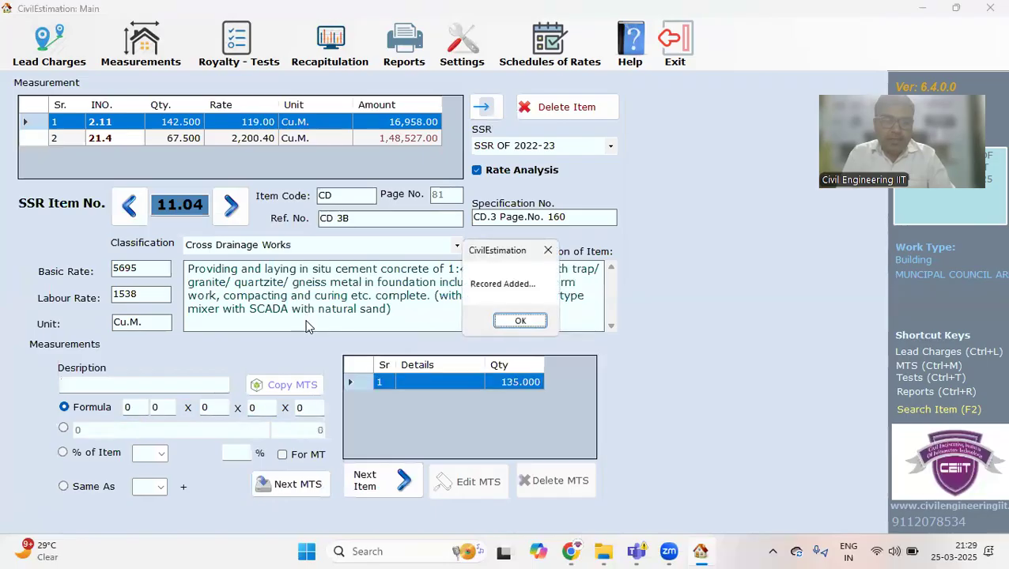
key(Return)
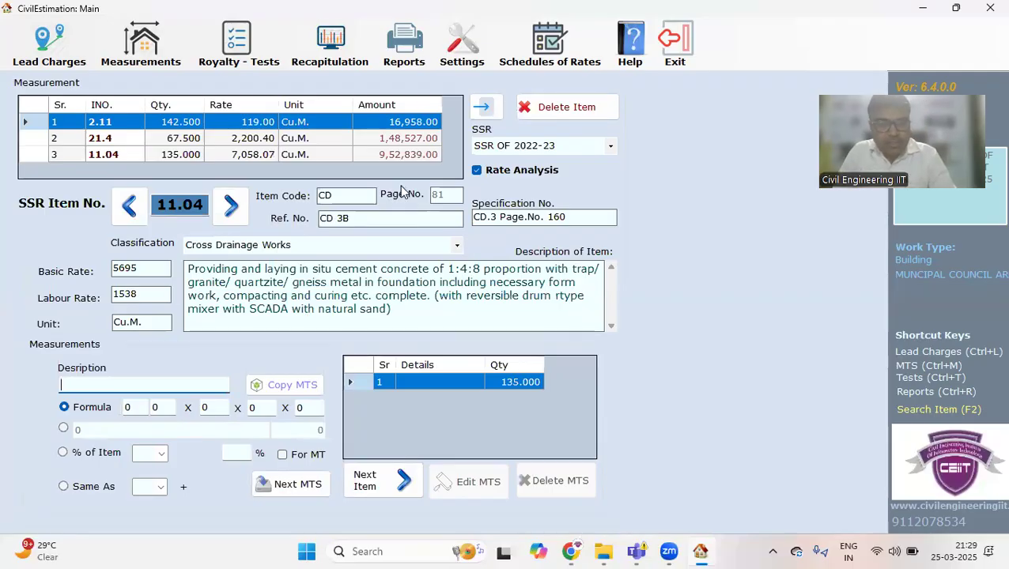
- Start the next item and load SSR item 11.25 for M-20 cement concrete in approach slab or rigid pavement
click(383, 484)
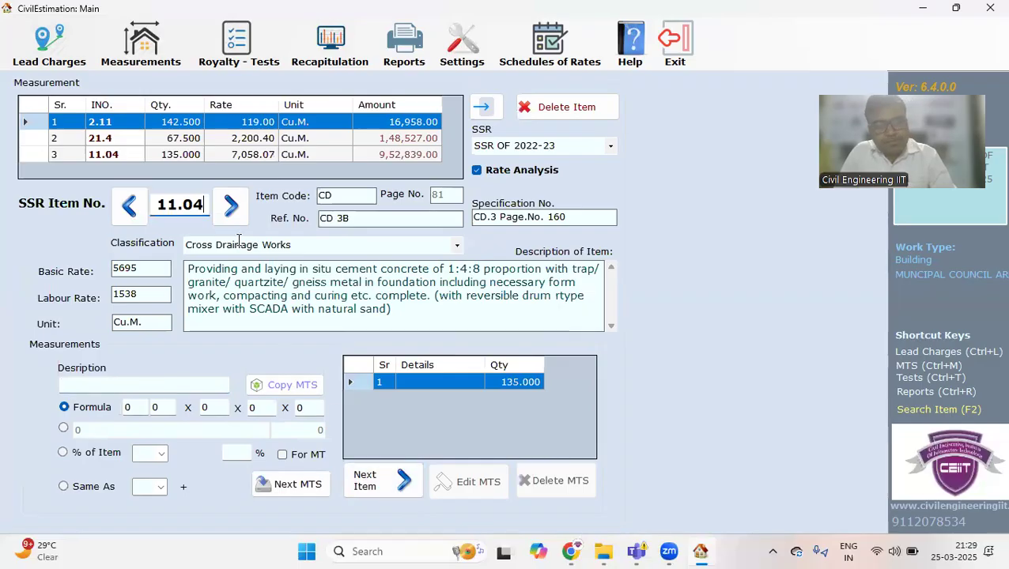
drag(207, 204, 153, 199)
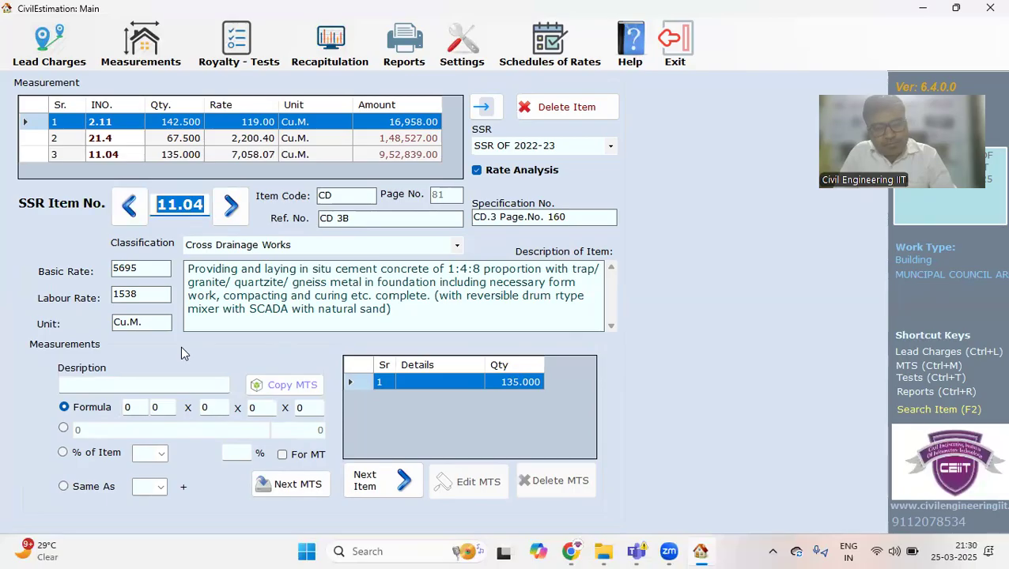
text(11.25)
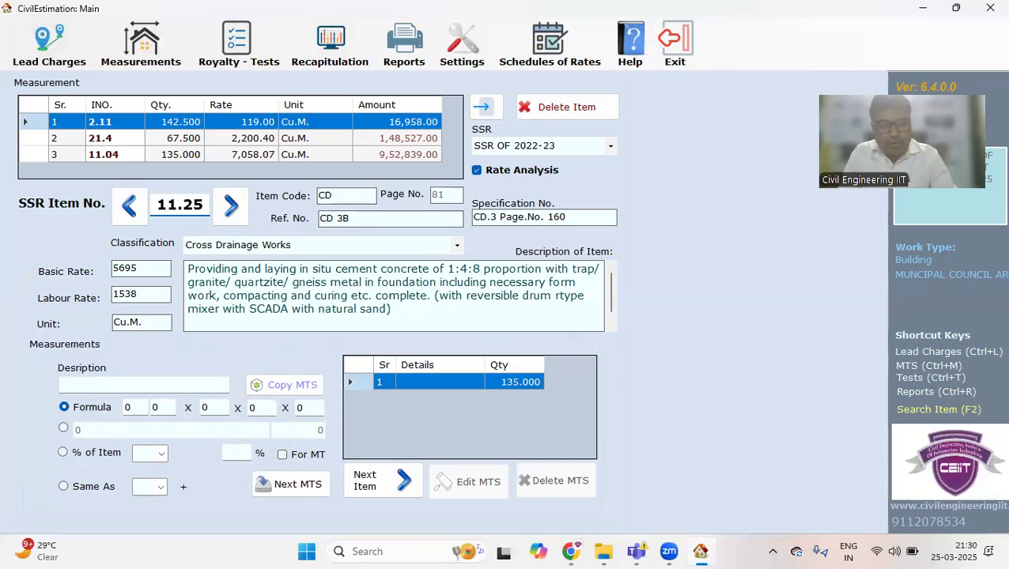
key(Return)
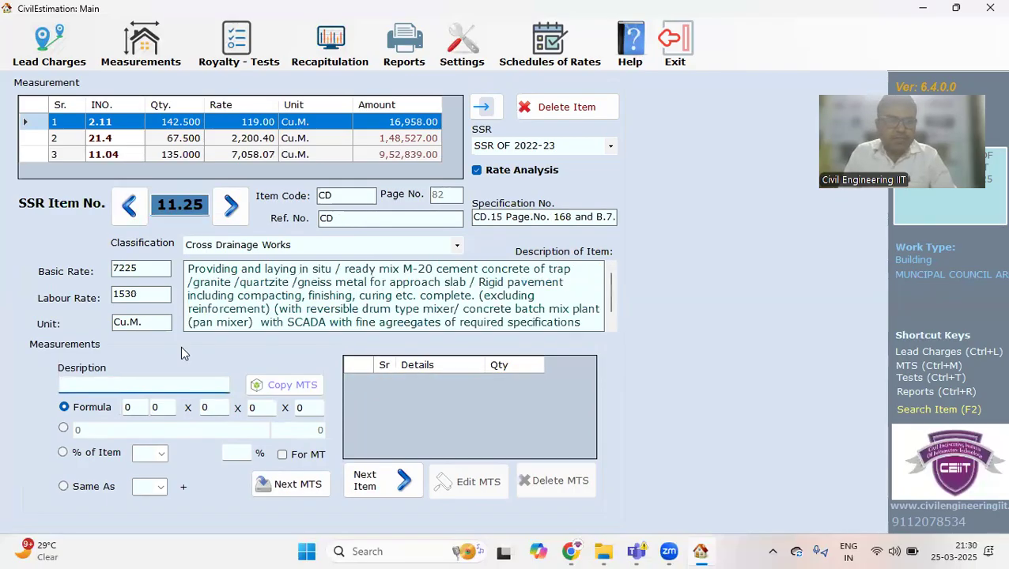
- Enter the M-20 concrete measurement as 1 x 150 x 3 x 0.15 and submit it
key(Tab)
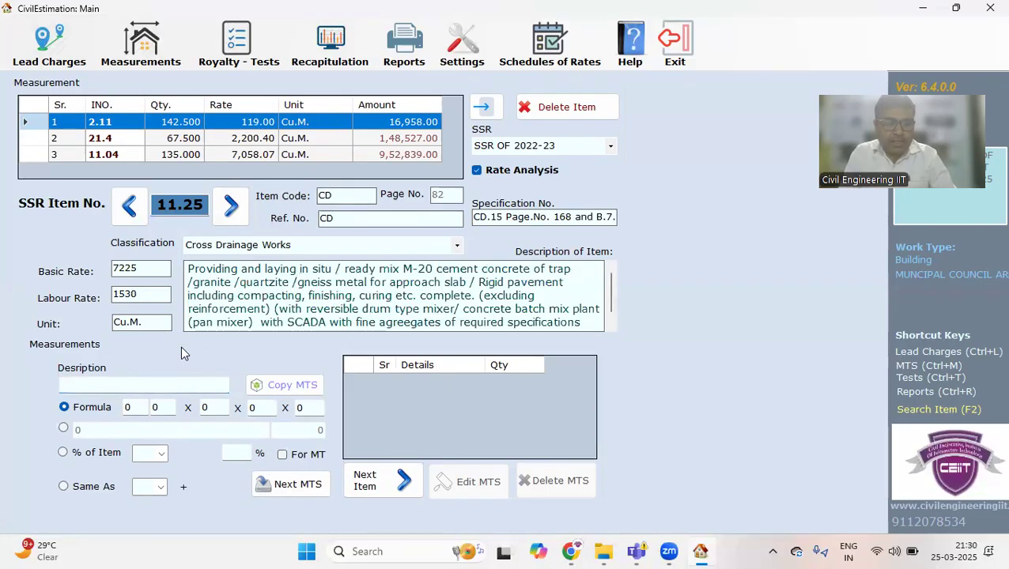
text(1)
key(Tab)
key(Tab)
text(150)
key(Tab)
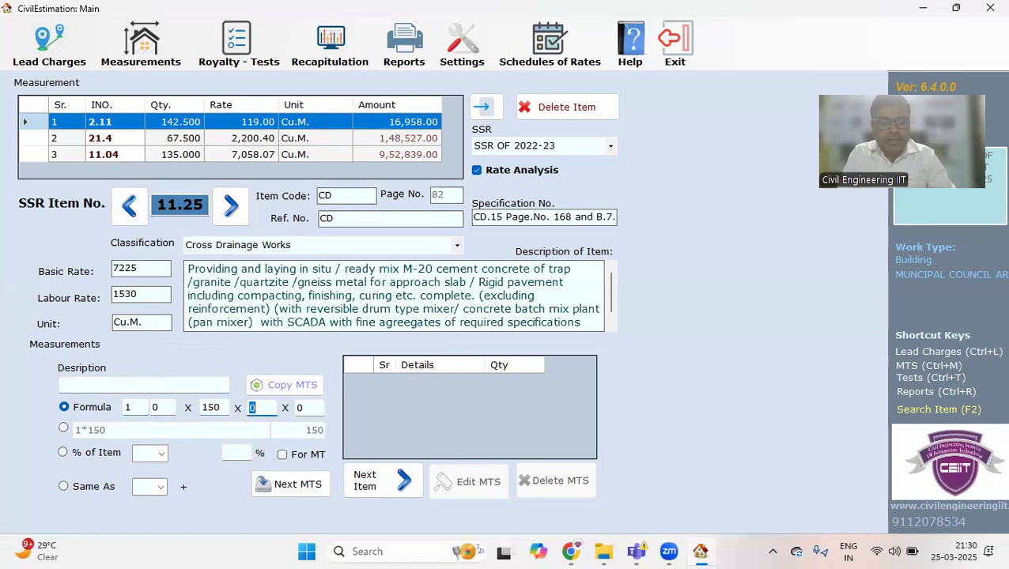
text(3)
key(Tab)
text(.)
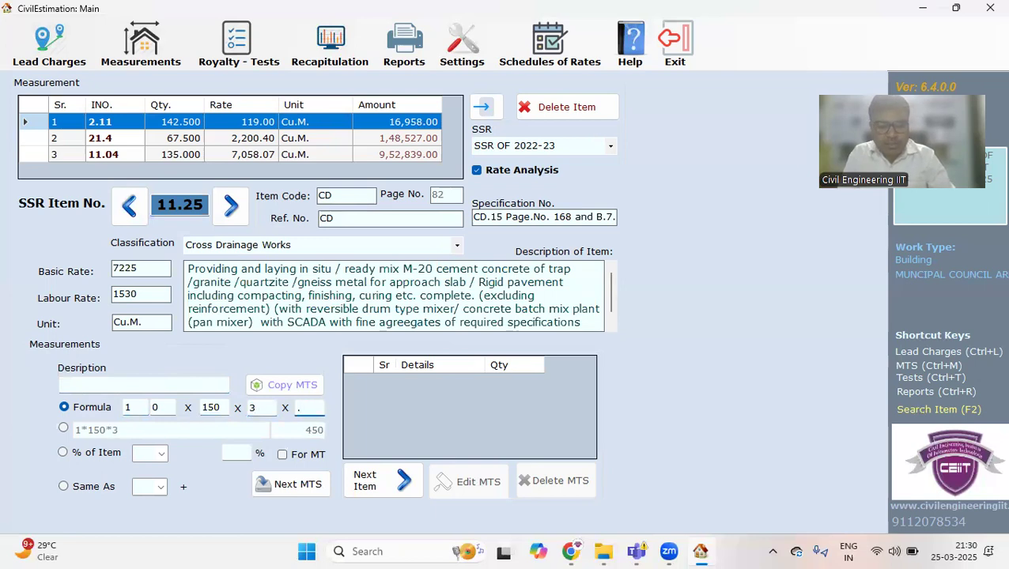
text(15)
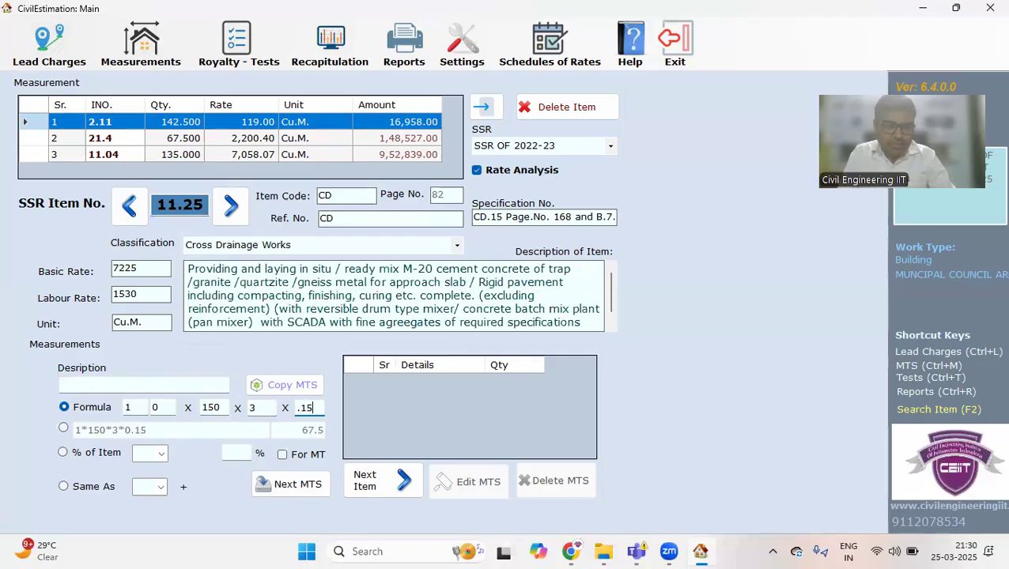
key(Return)
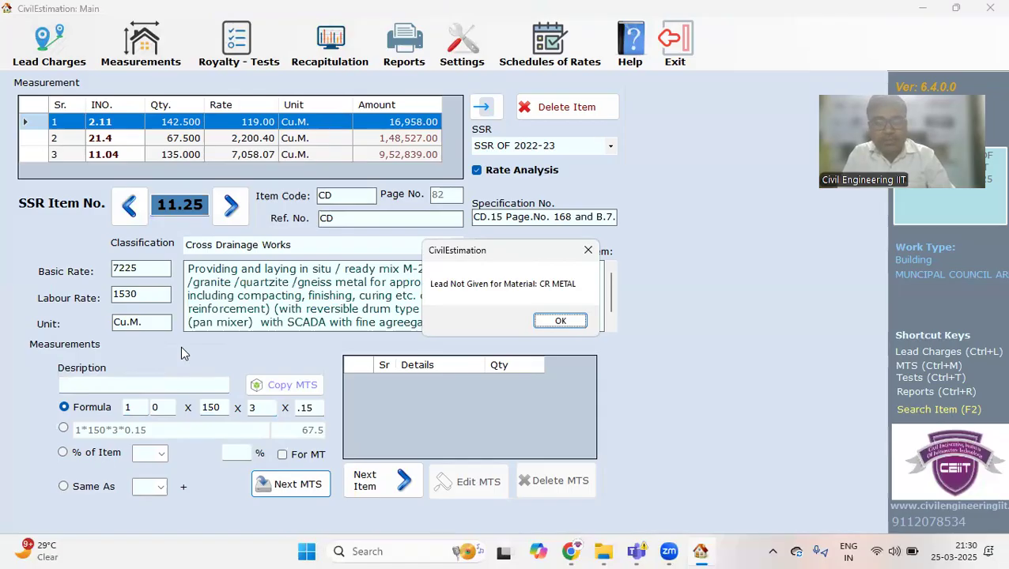
- Save a lead of 22.5 km for CR METAL with ABC as the location and add the M-20 concrete record
key(Return)
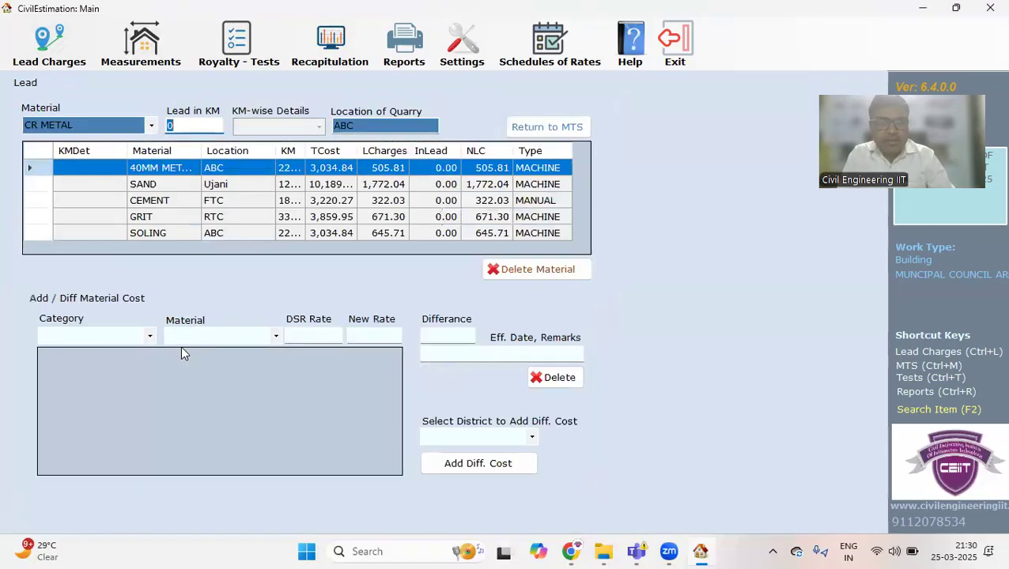
text(22.5)
key(Tab)
key(Return)
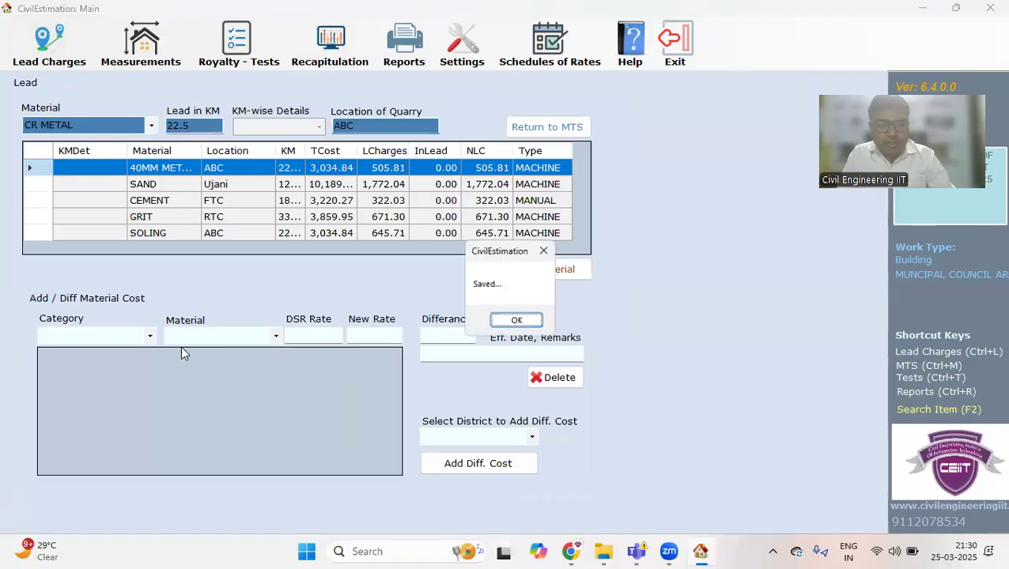
key(Return)
key(Tab)
key(Tab)
key(Tab)
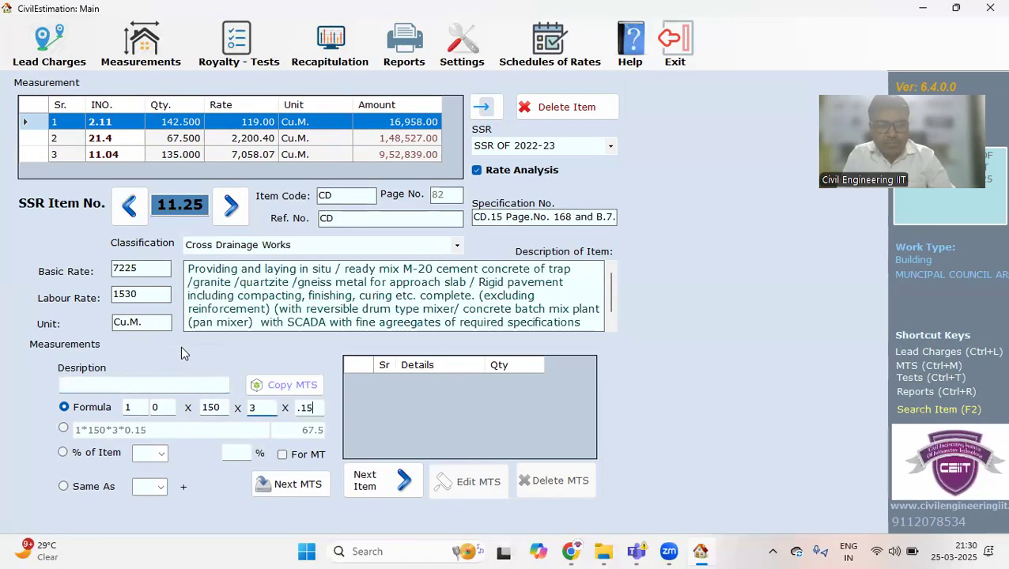
key(Return)
key(Return)
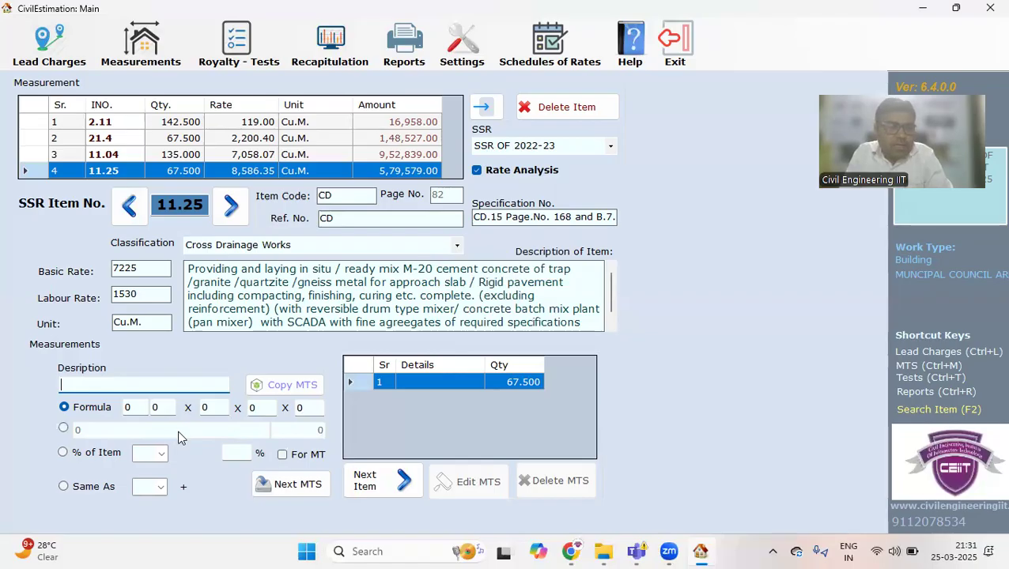
- Set up a percentage-based measurement at 20% of item 4 with the For MT option enabled
click(64, 452)
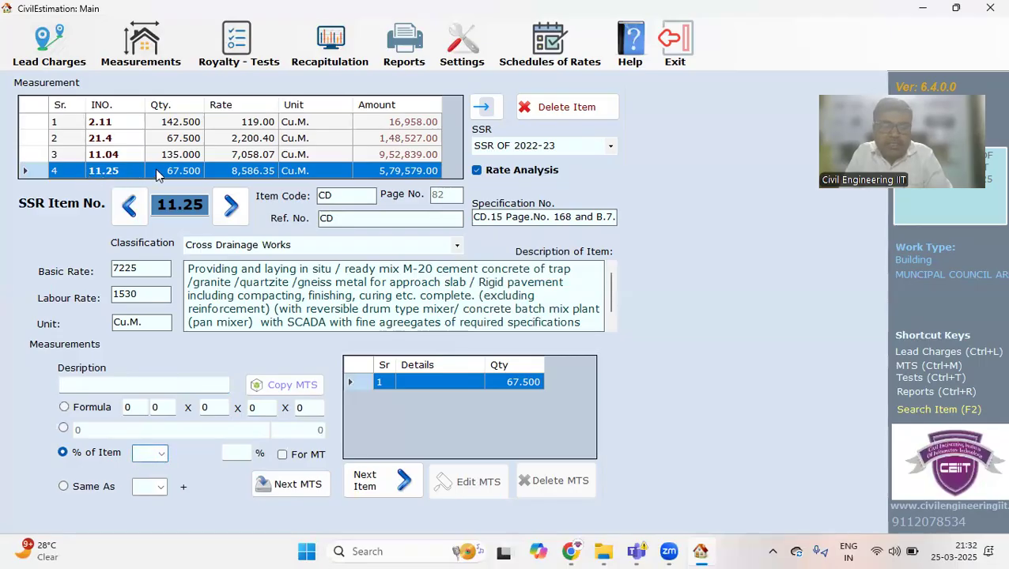
click(161, 453)
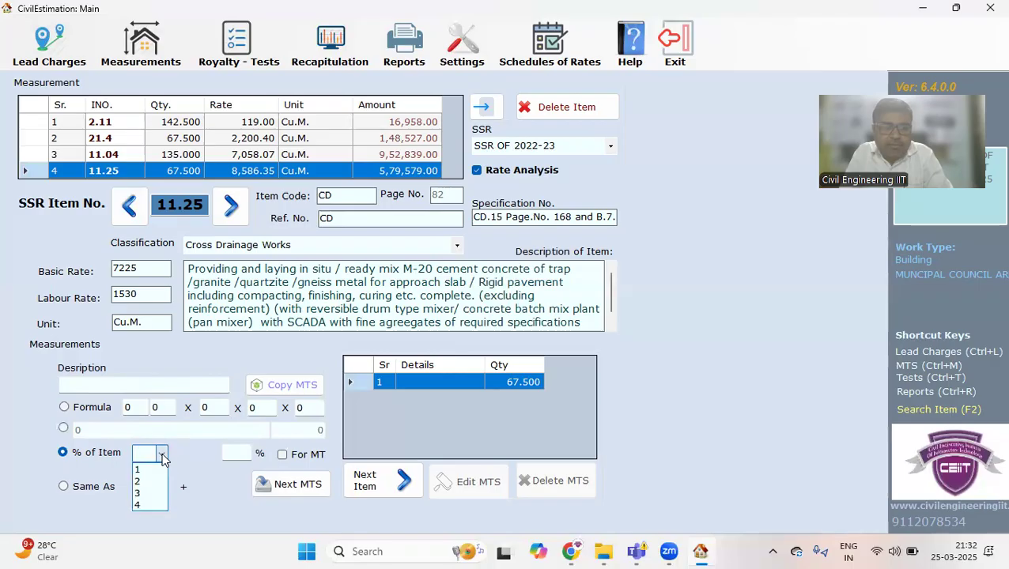
click(138, 504)
click(229, 452)
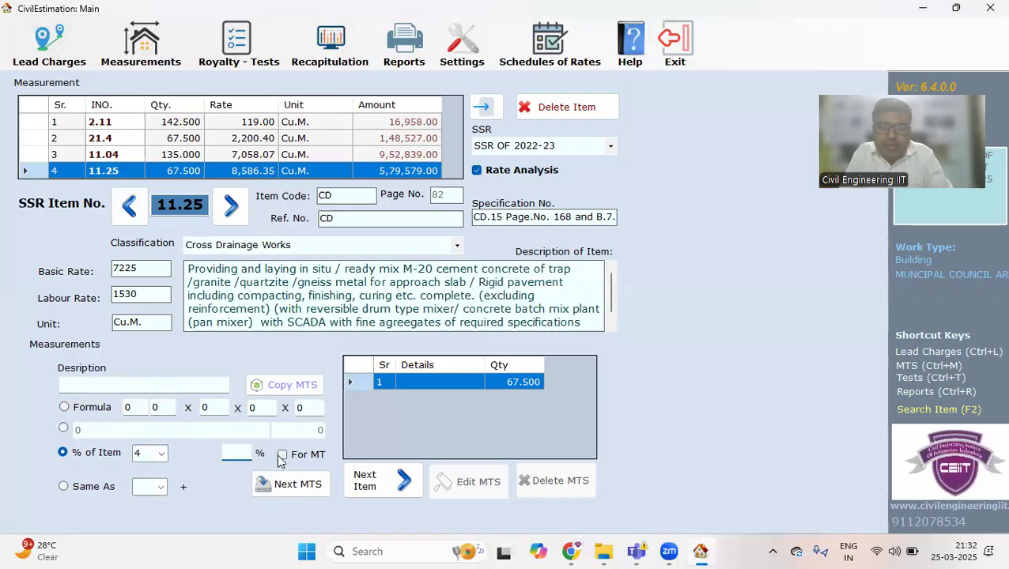
click(283, 455)
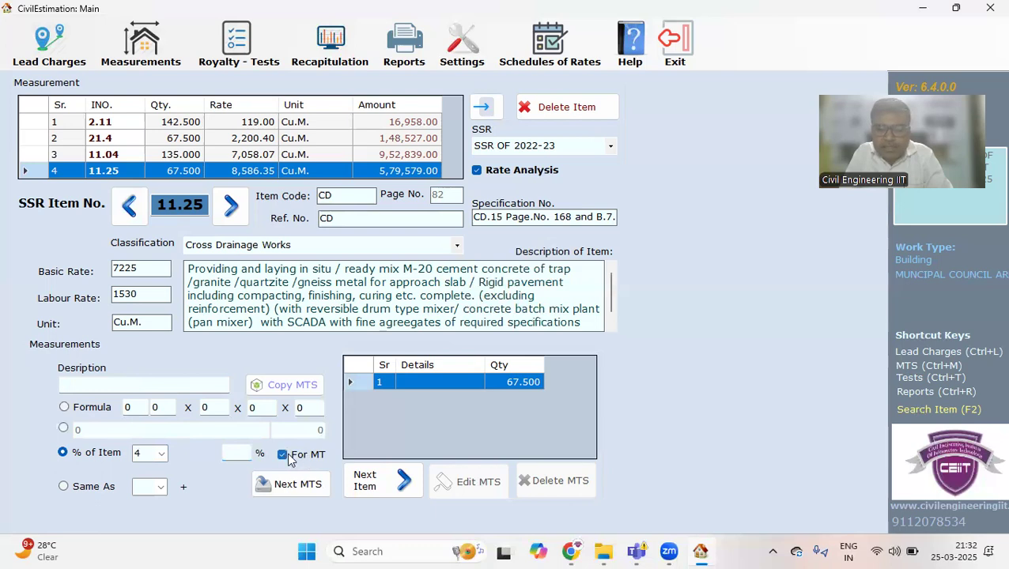
click(234, 453)
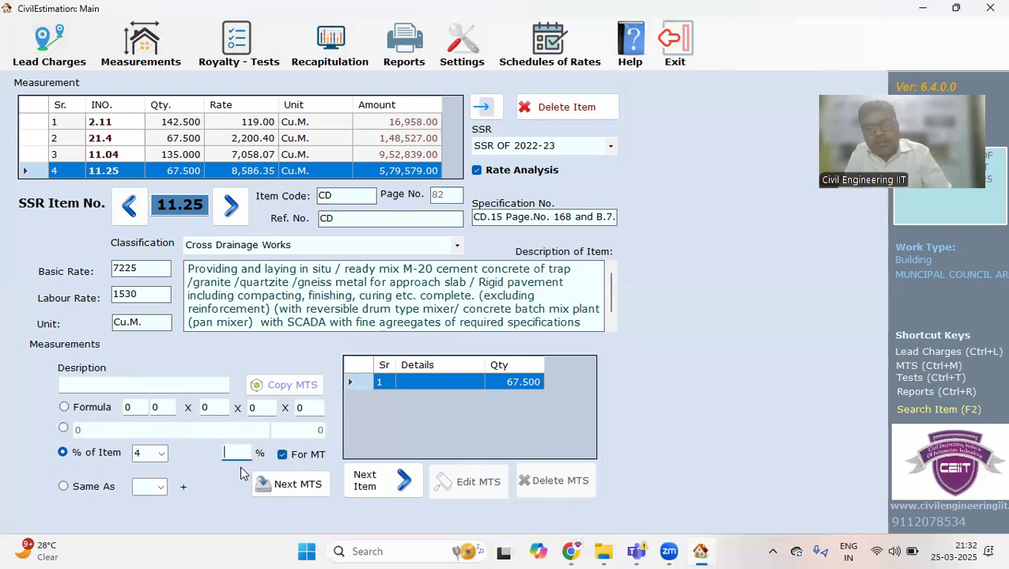
text(20)
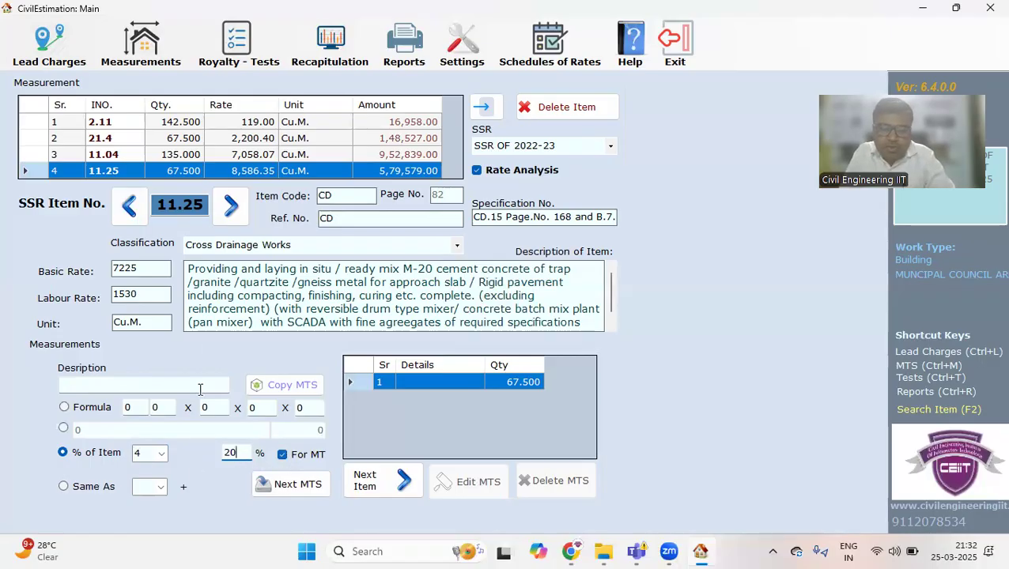
double_click(238, 452)
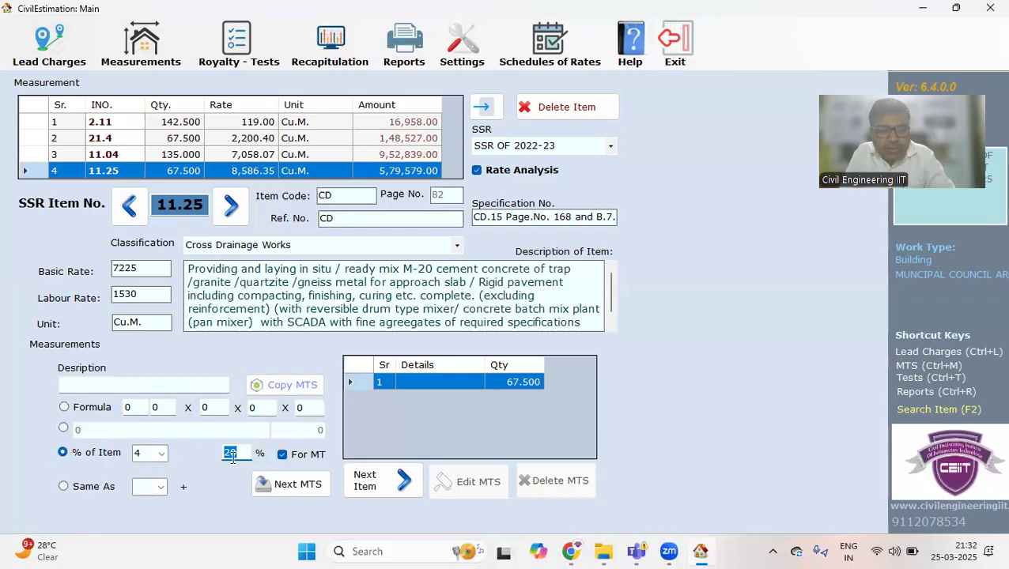
- Switch the measurement method to Same As and look through the items available for reuse
click(64, 487)
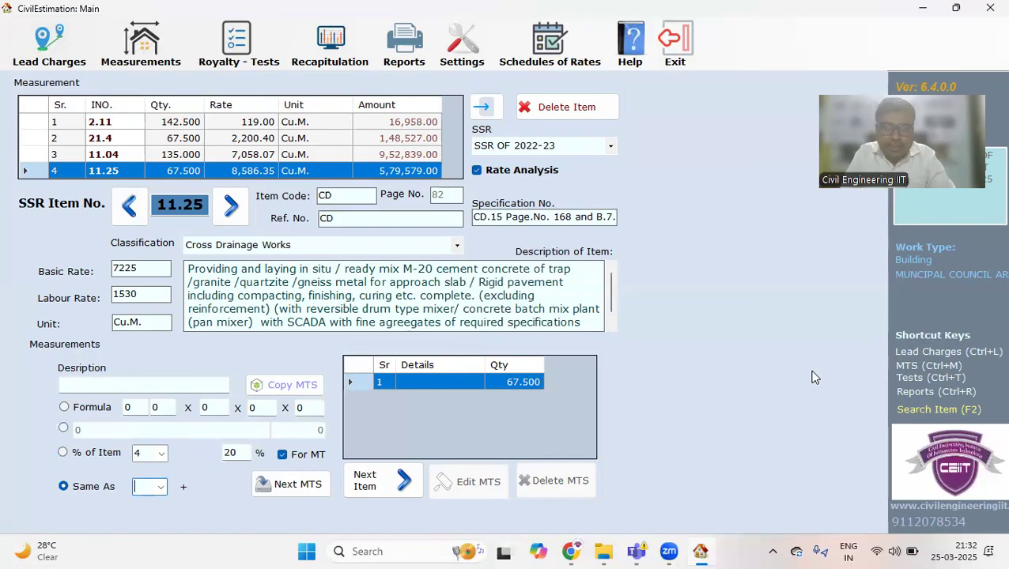
click(161, 487)
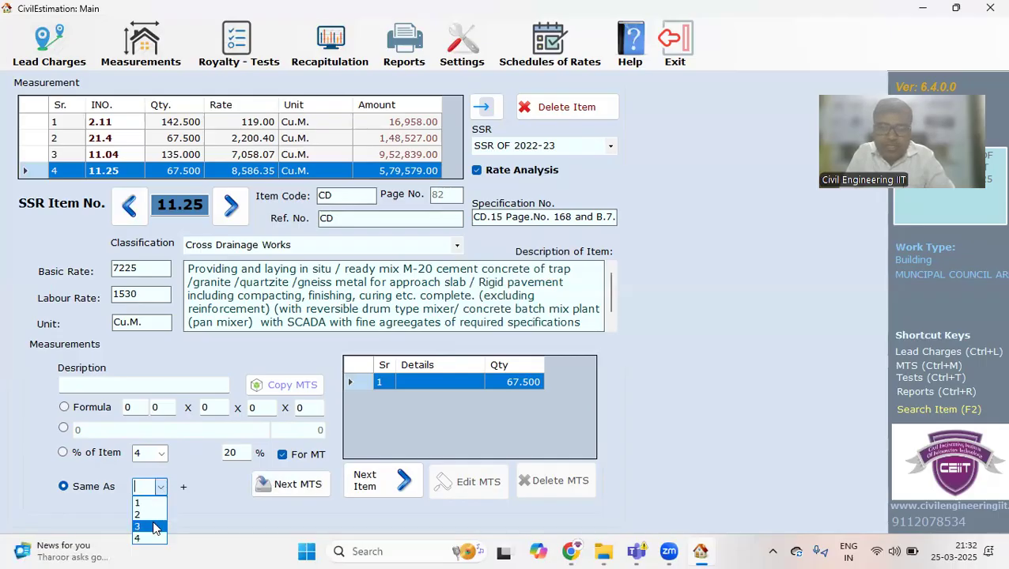
click(234, 501)
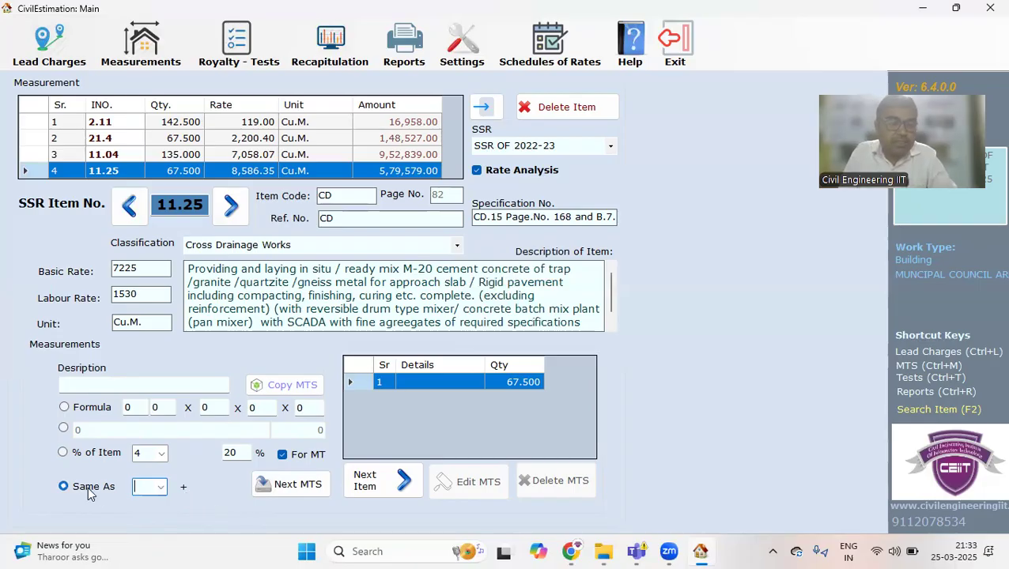
click(129, 387)
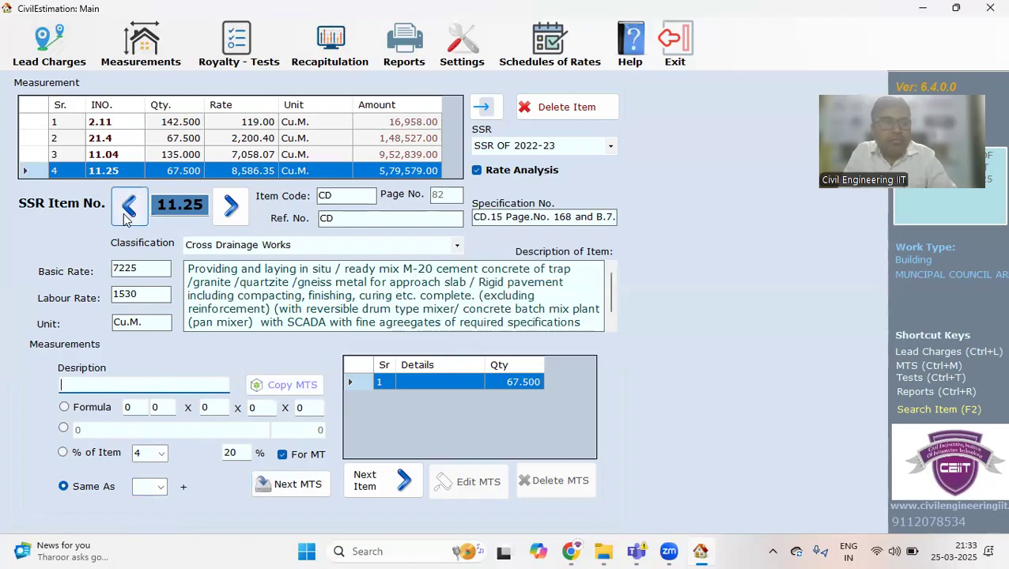
- Preview a 50% CRUSHED SAND substitution for the sand in item 11.04 without saving it
click(25, 154)
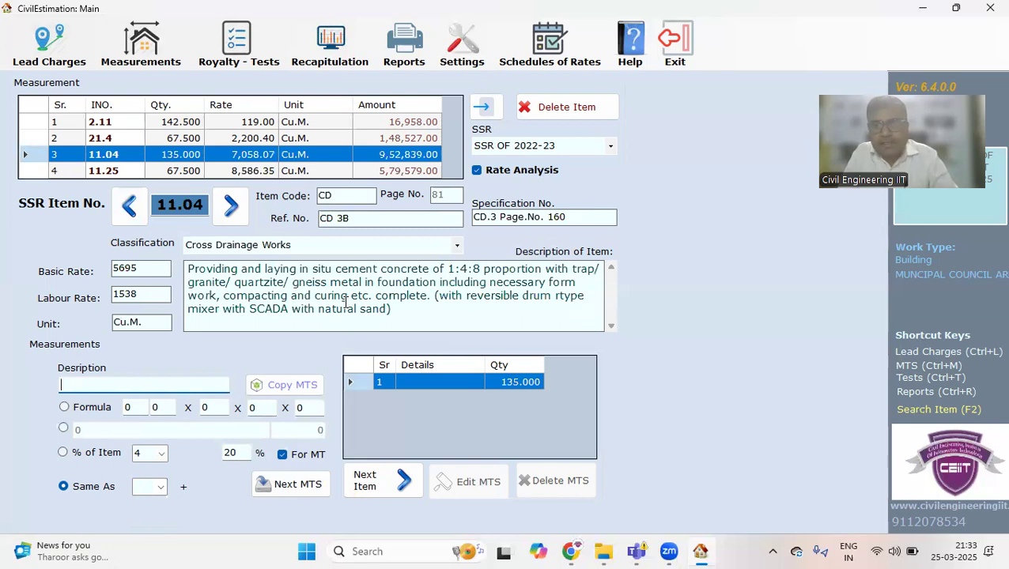
click(487, 111)
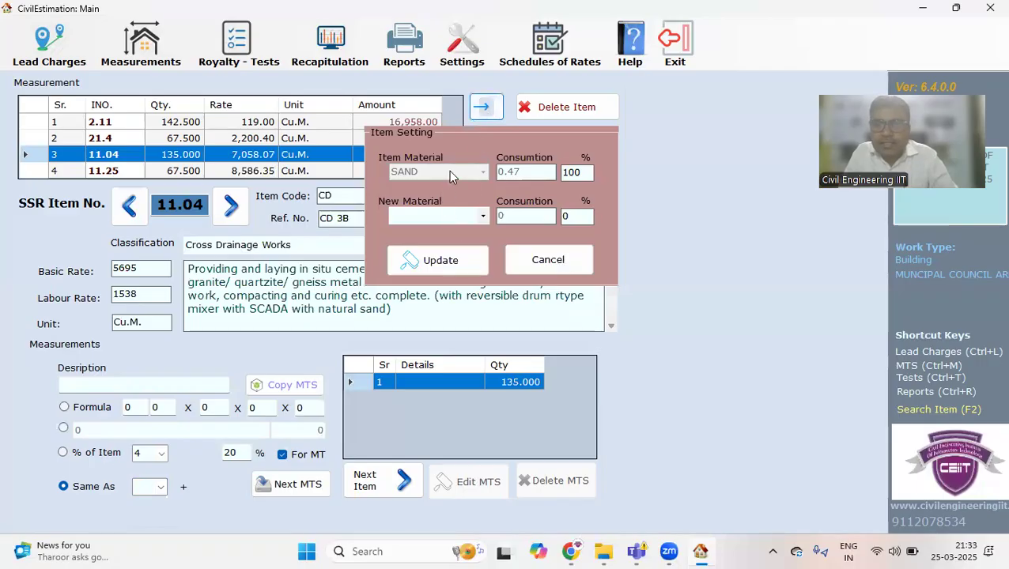
click(479, 217)
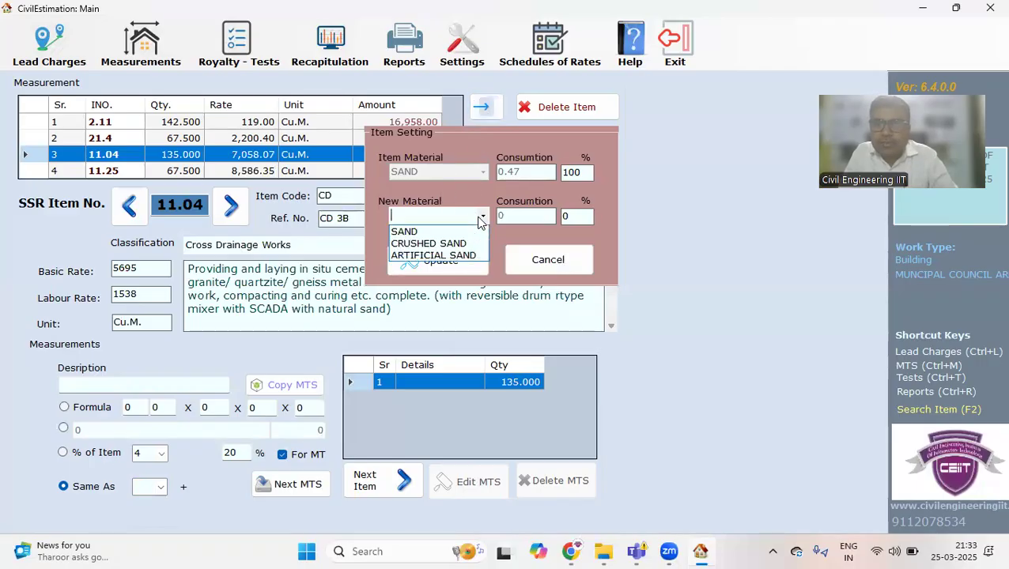
click(459, 243)
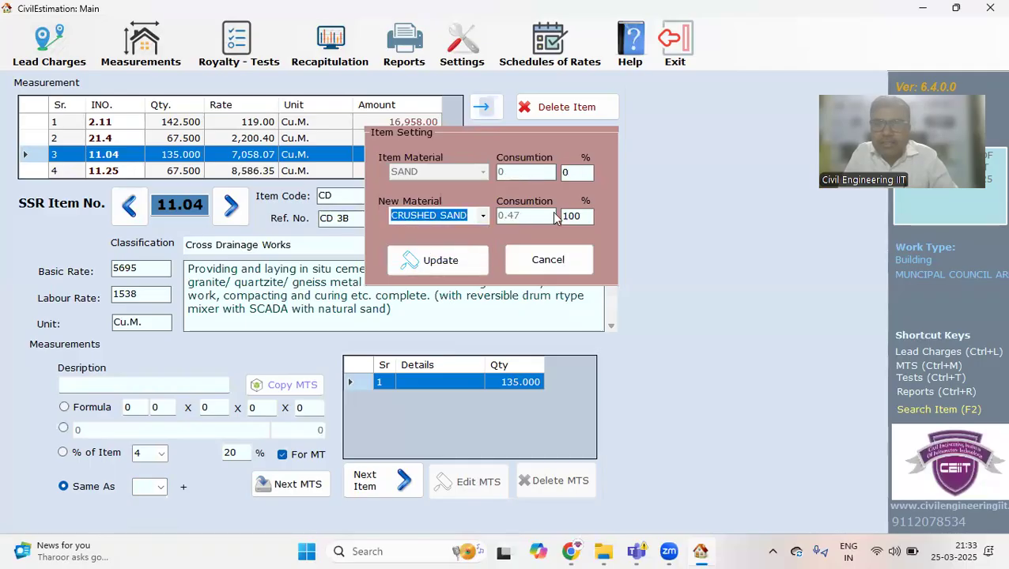
key(Tab)
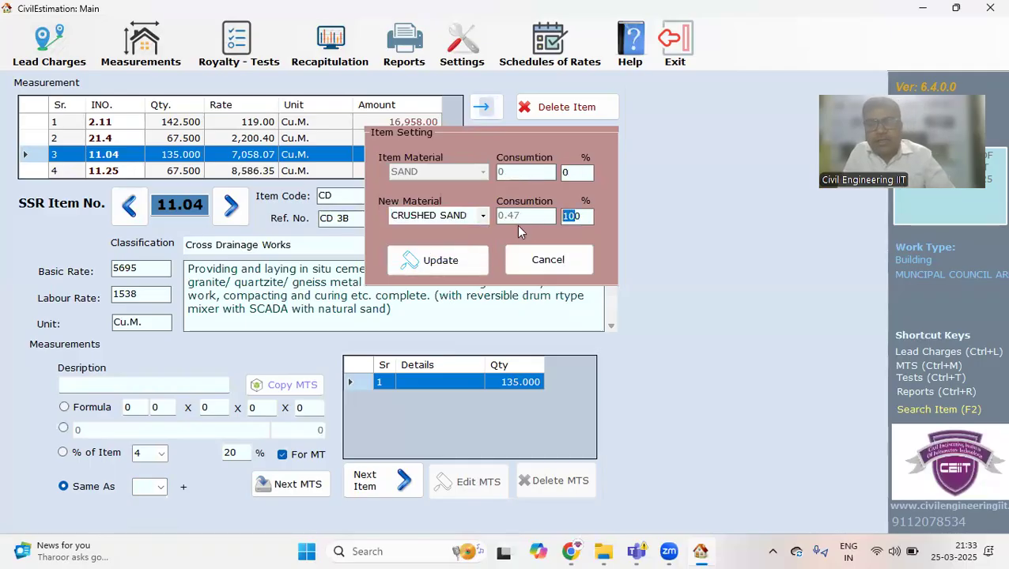
text(50)
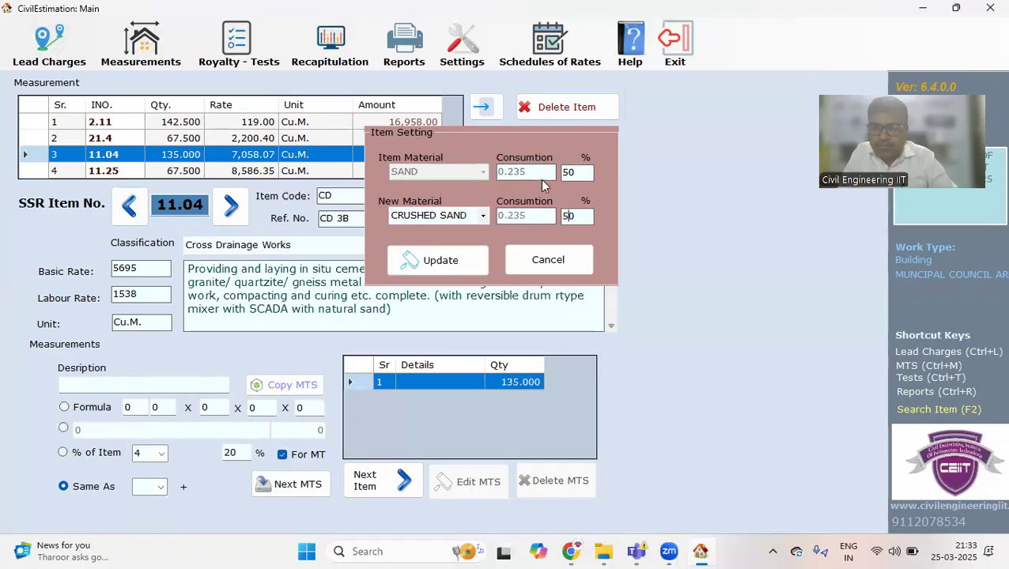
click(544, 258)
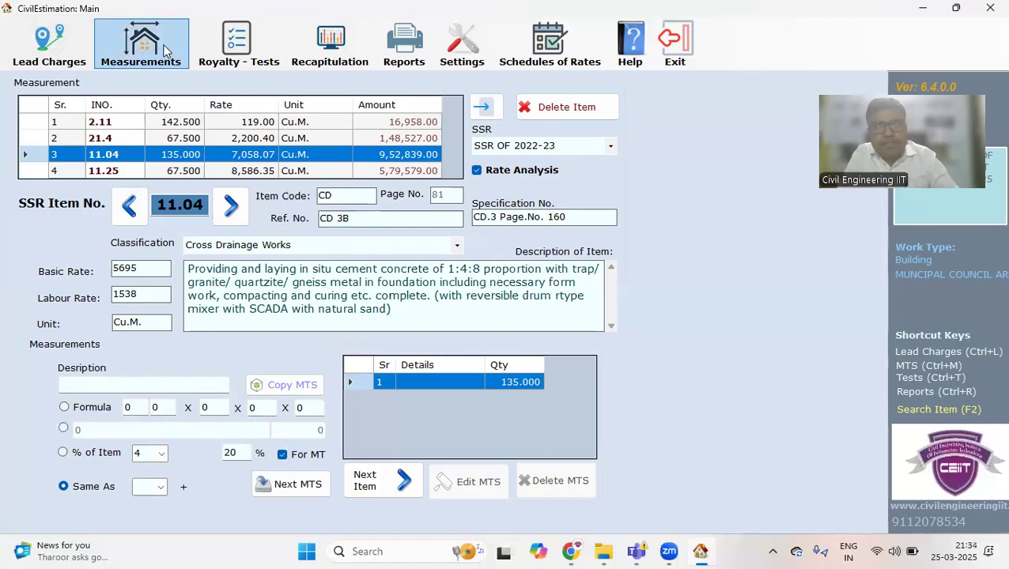
- Add the royalty material component and a separate royalty item to the estimate
click(228, 61)
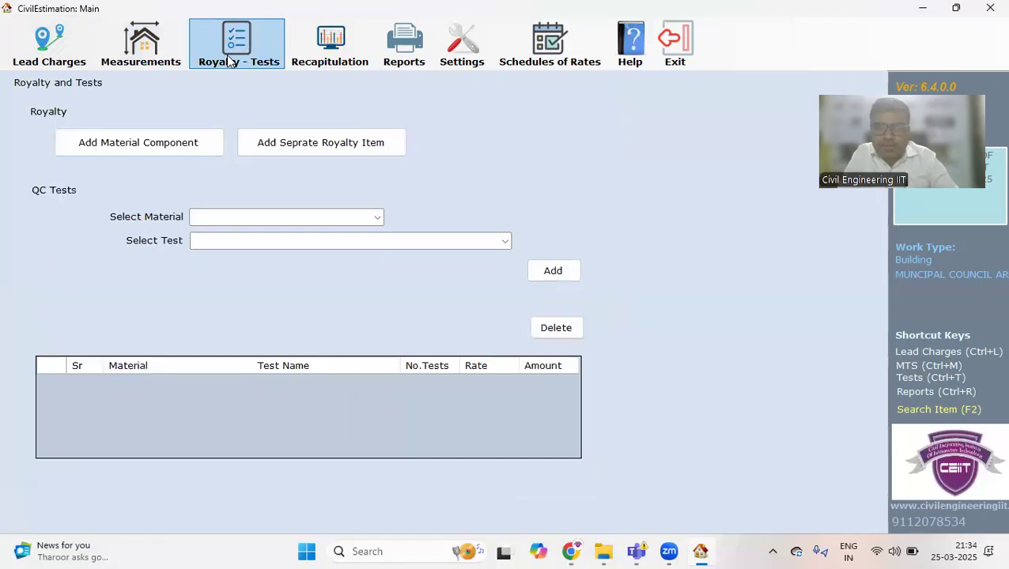
click(124, 145)
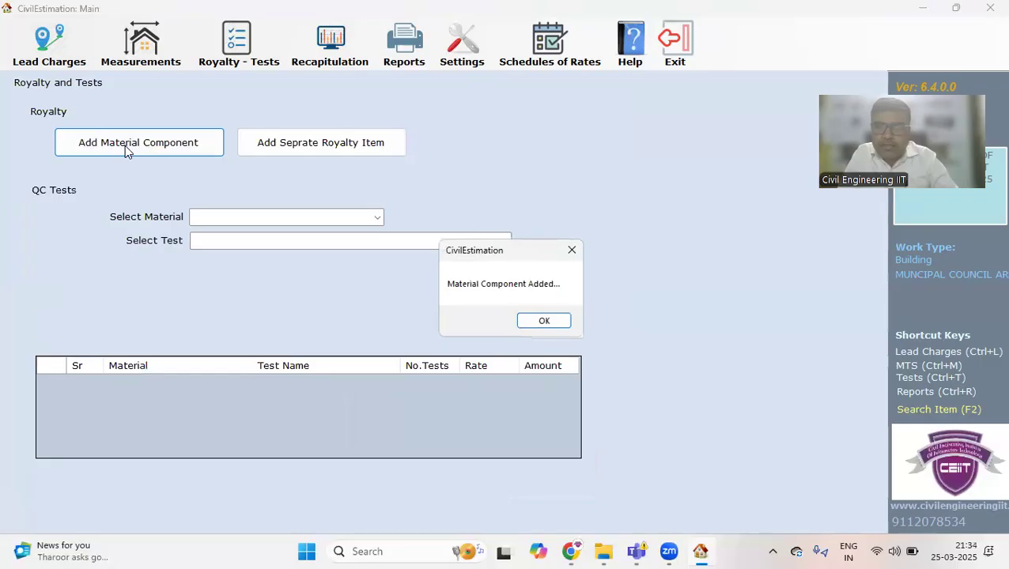
click(544, 320)
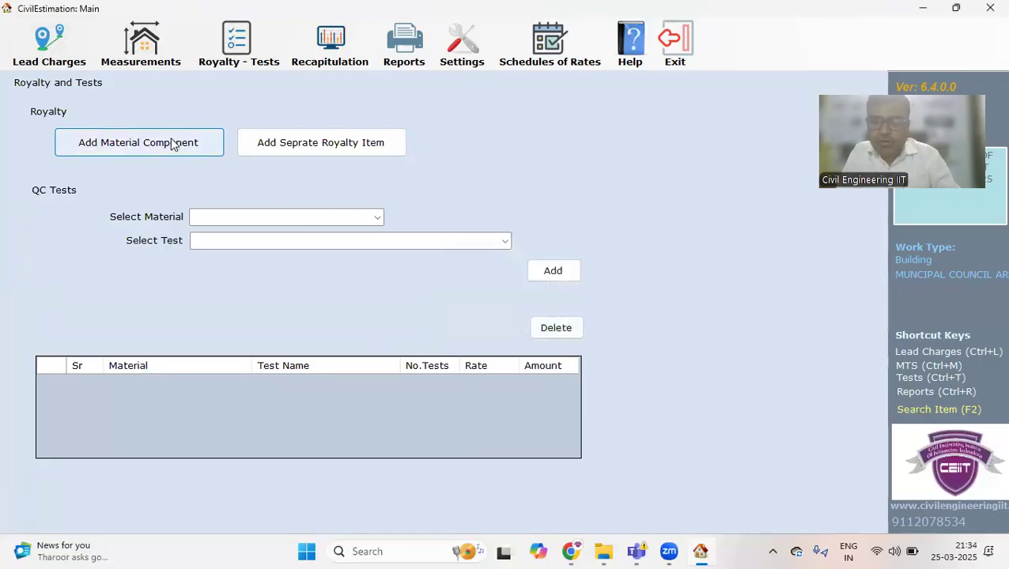
click(334, 145)
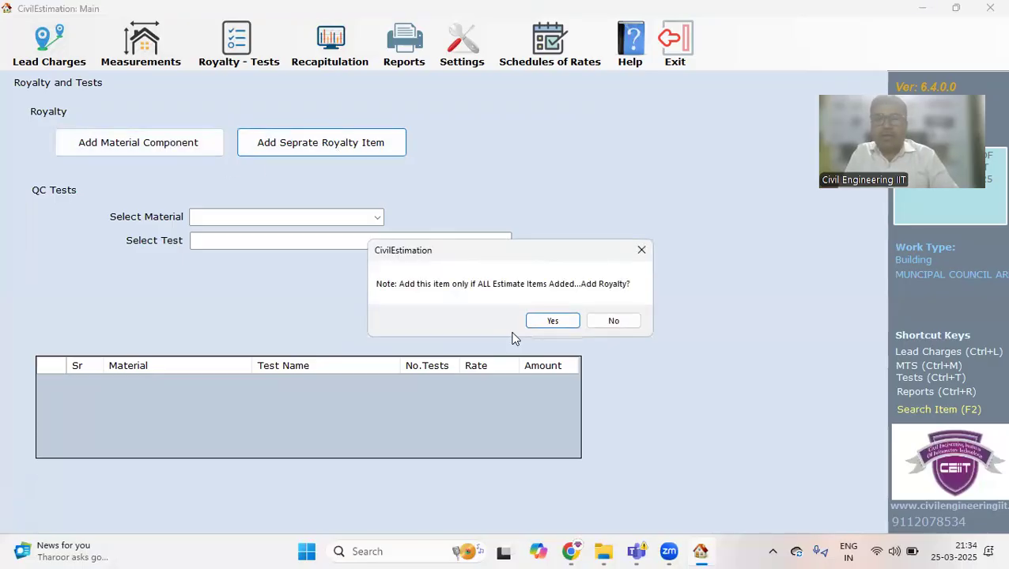
click(543, 322)
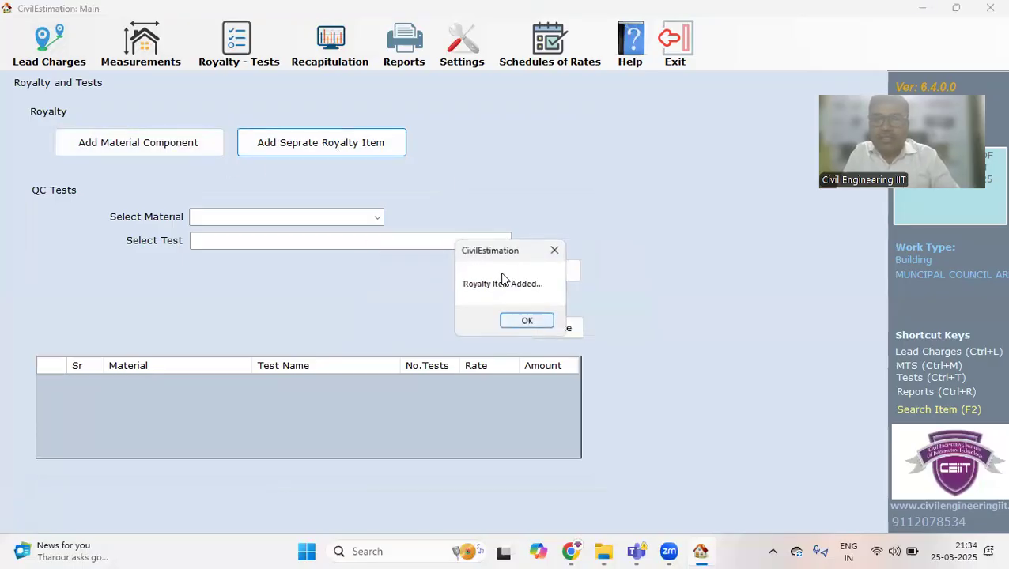
click(523, 323)
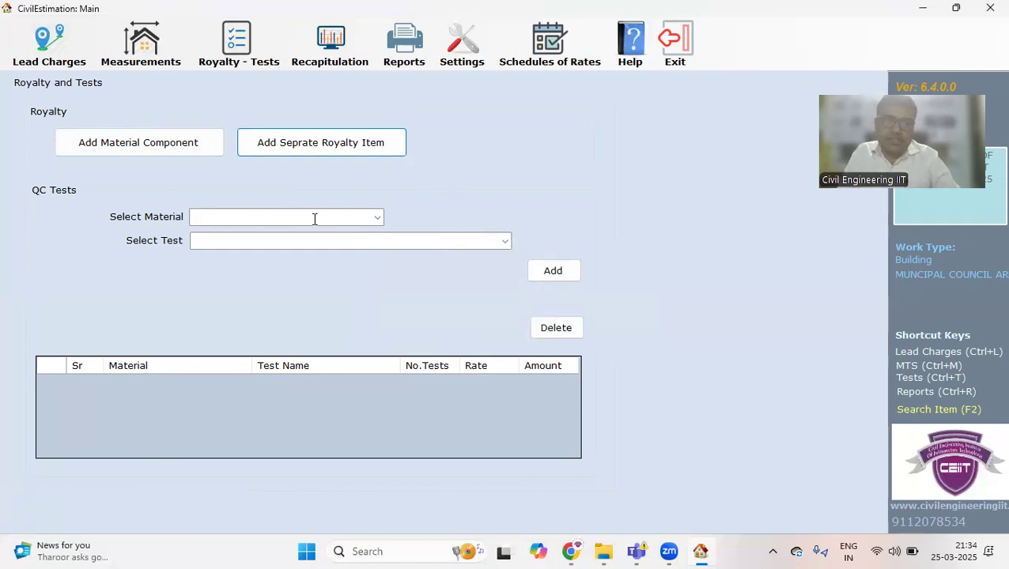
- Add the QC test "Compressive strength of C.C.Cube (Set of 3 cubes)" for CONCRETE
click(374, 223)
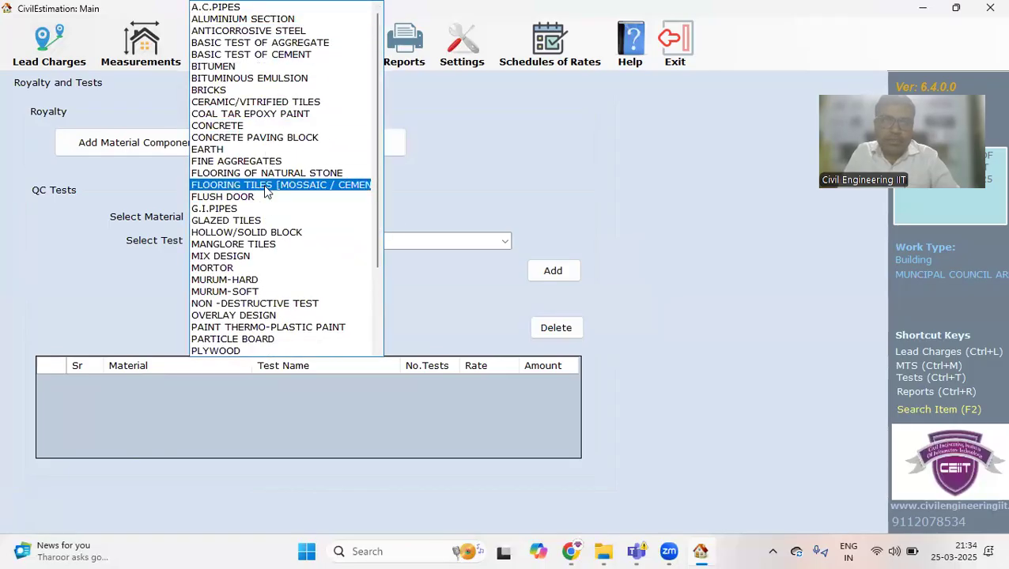
click(261, 126)
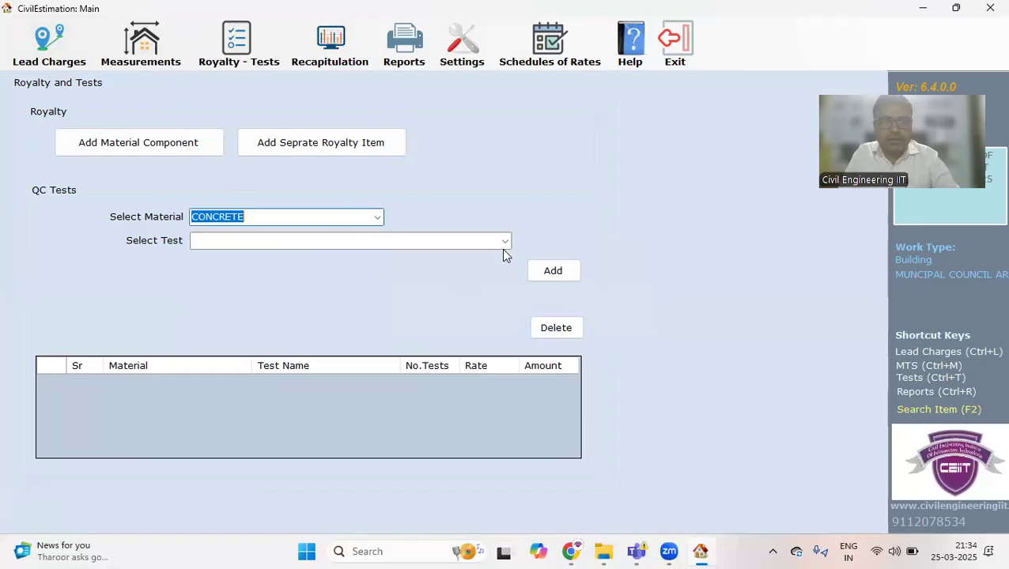
click(504, 241)
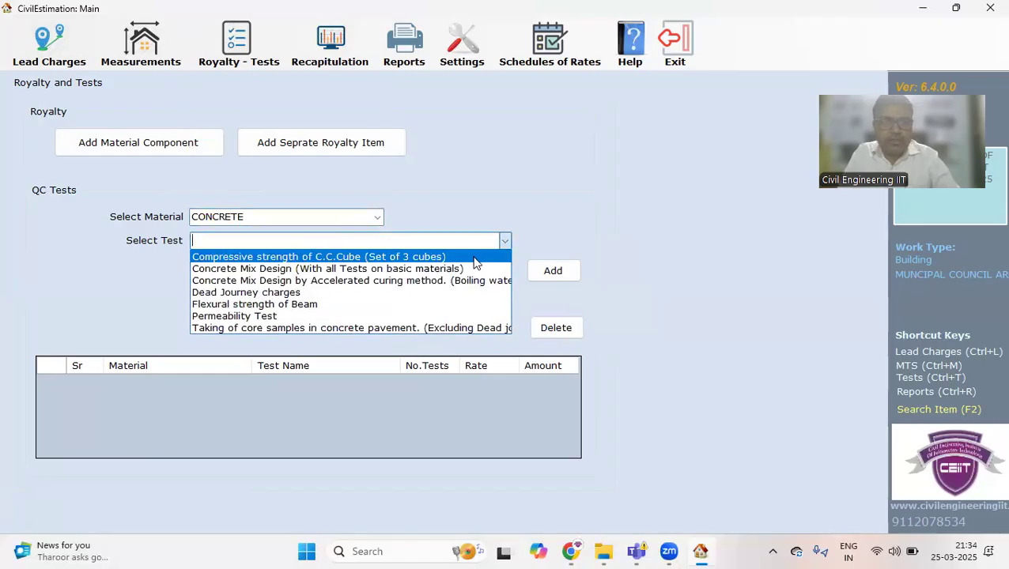
click(479, 260)
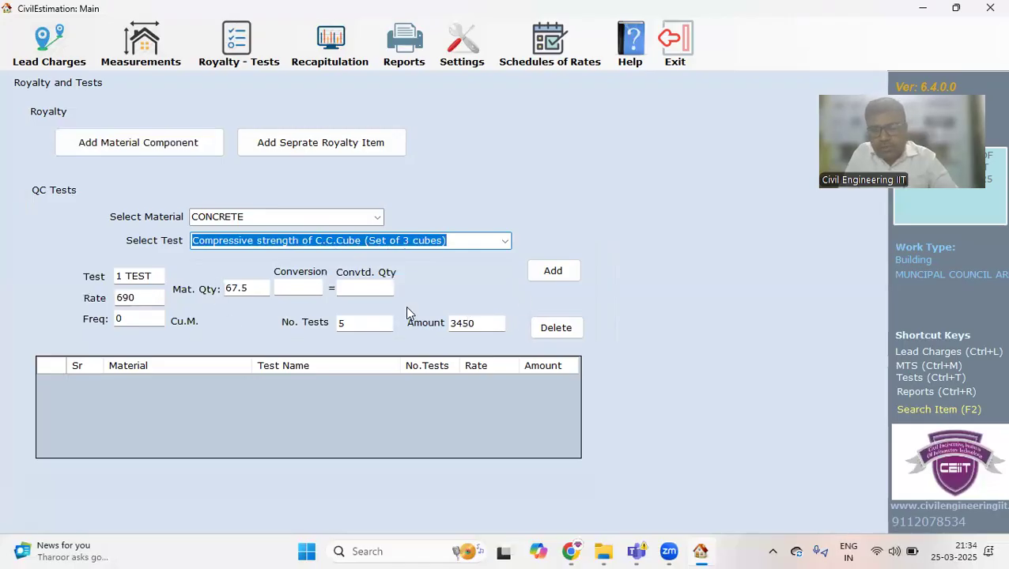
click(542, 271)
click(512, 320)
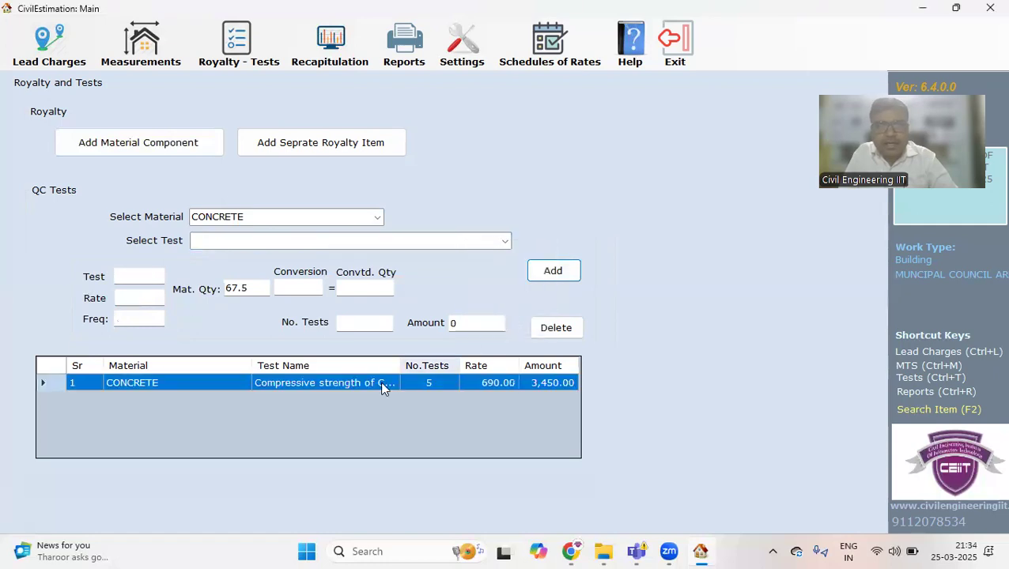
click(379, 221)
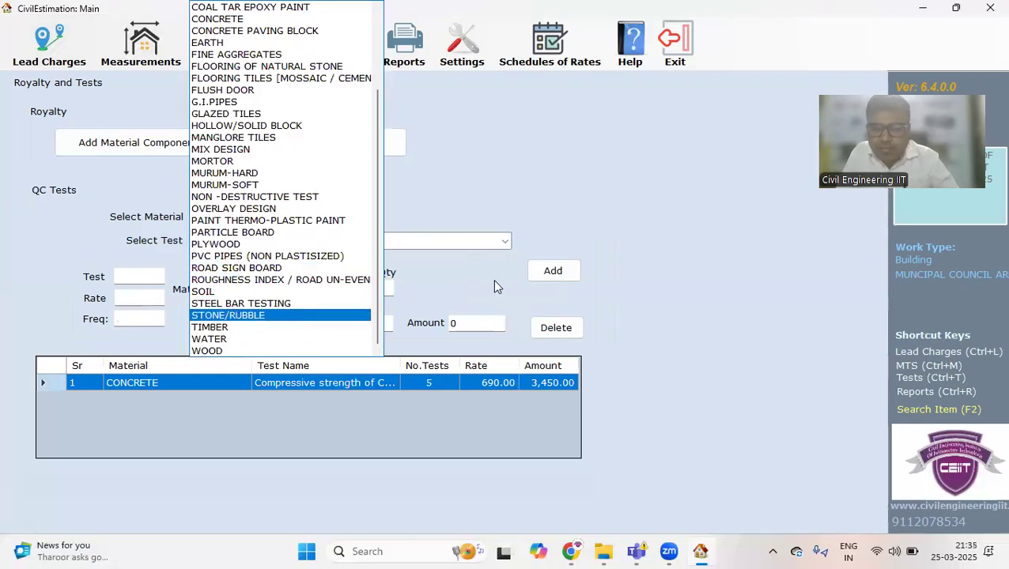
click(465, 280)
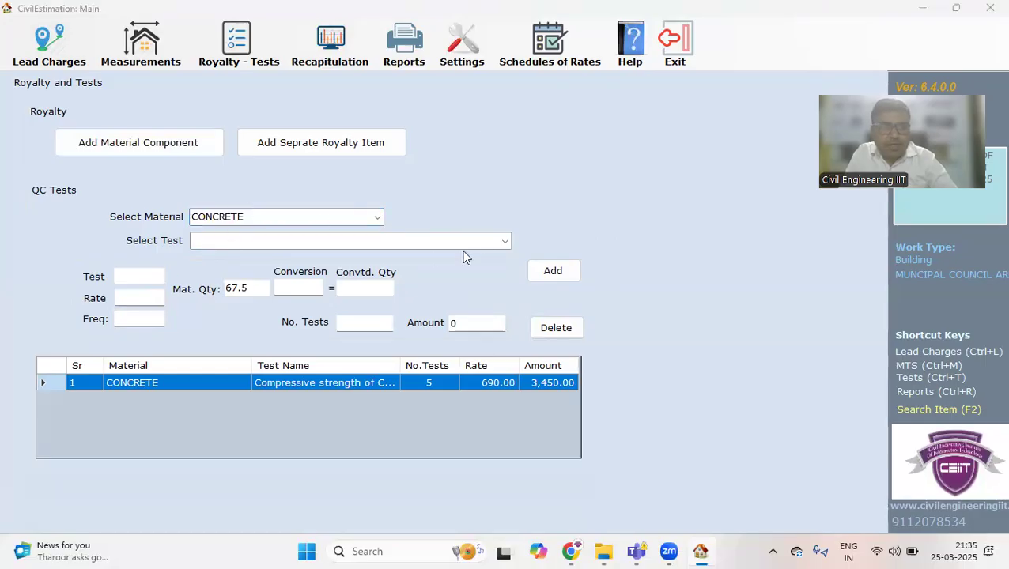
click(504, 242)
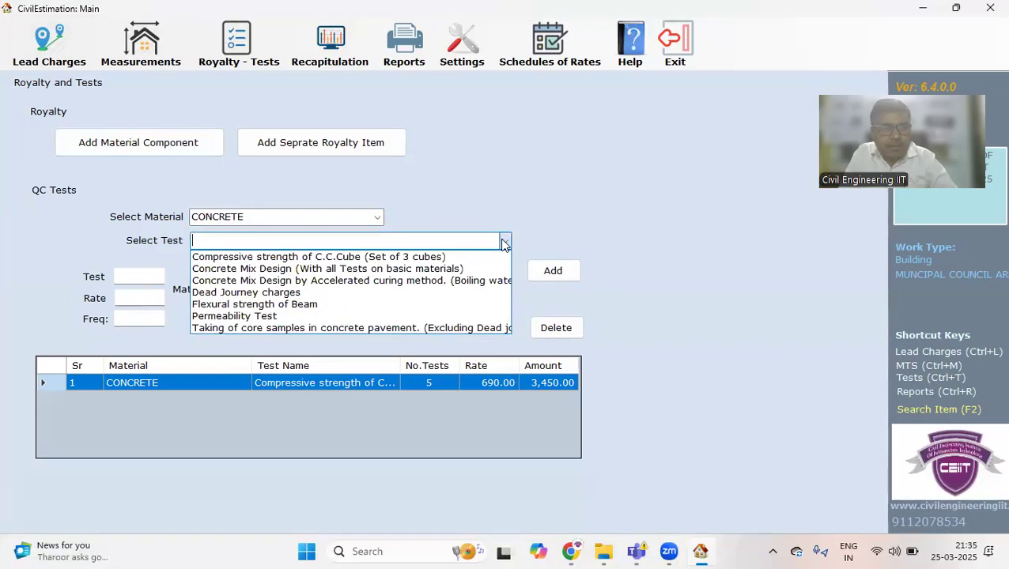
click(366, 212)
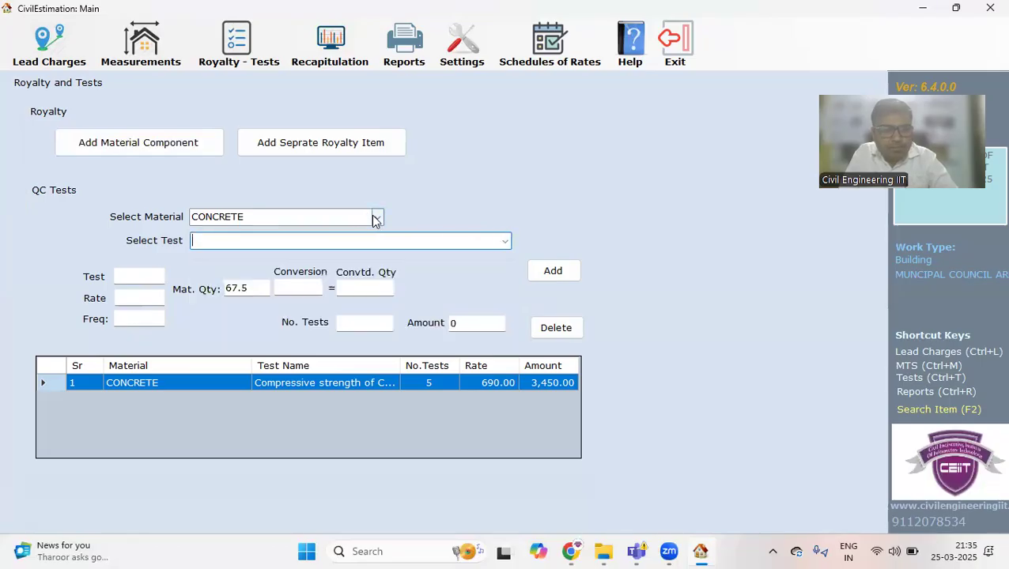
- Choose BASIC TEST OF CEMENT as the QC material with its Standard Consistency, Fineness, Specific Gravity and Setting Time test
click(370, 214)
scroll(269, 12, up, 3)
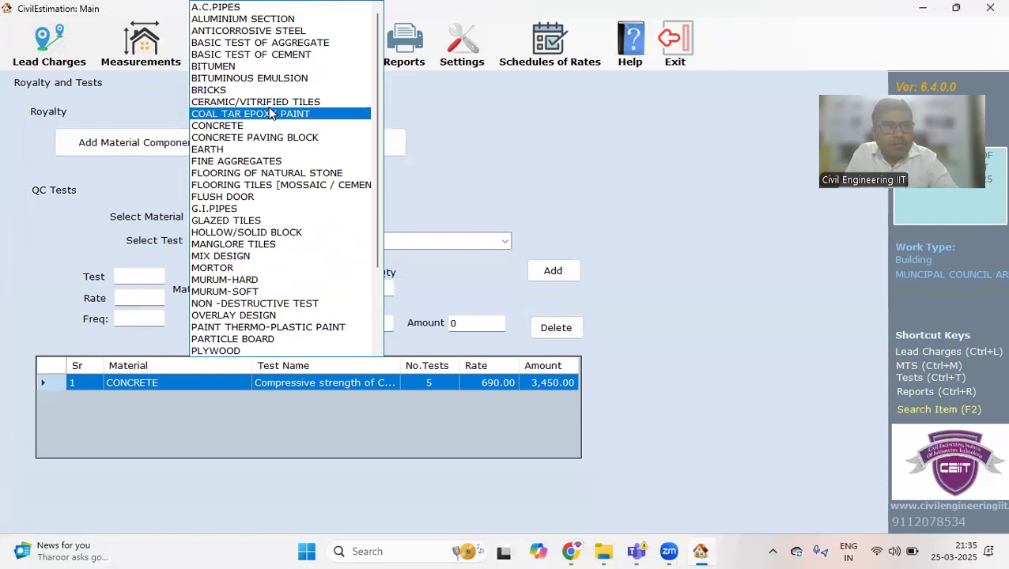
click(263, 55)
click(505, 241)
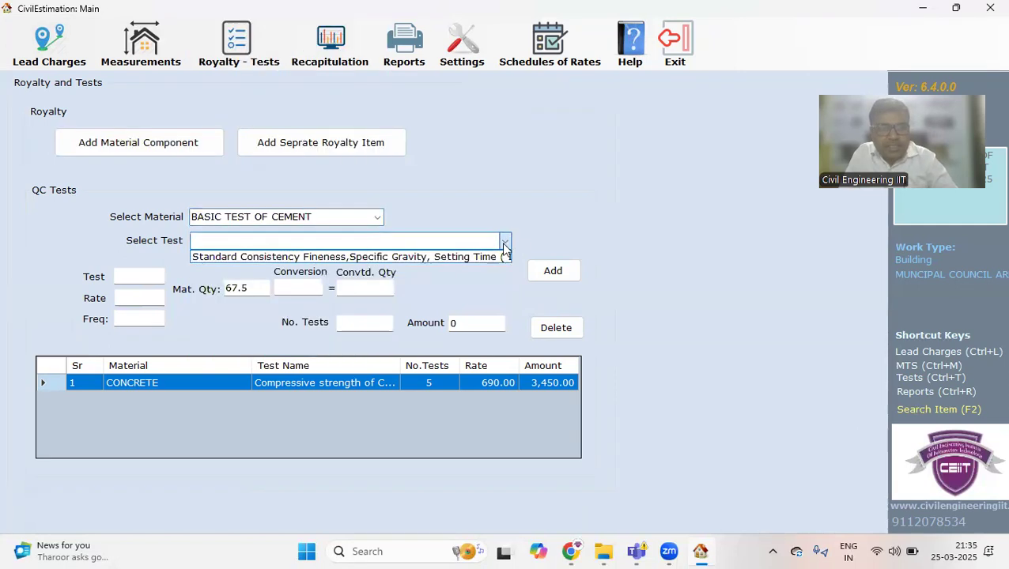
click(442, 257)
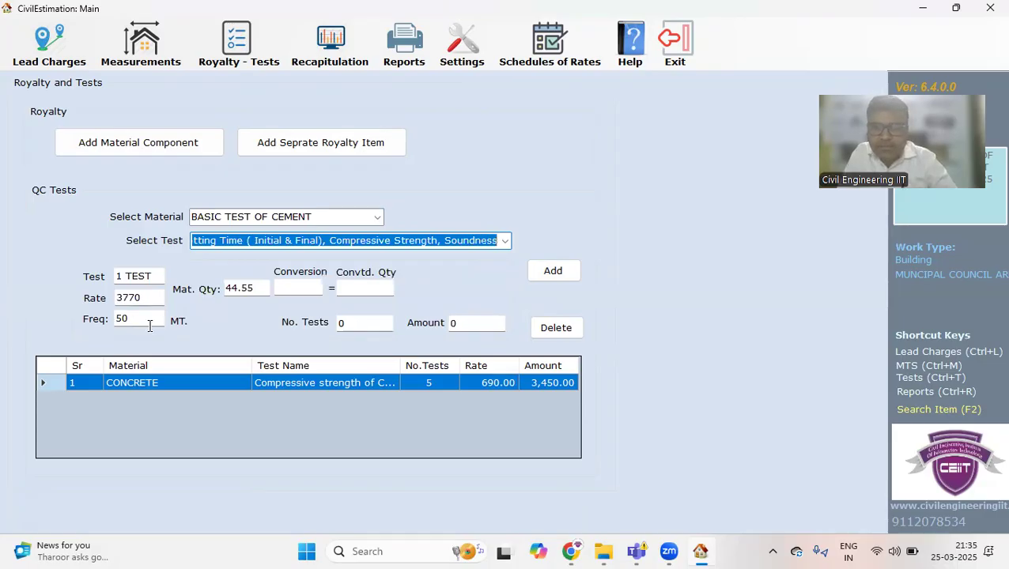
- Set the number of cement tests to 1 with an amount of 3770 and add the test
click(361, 322)
text(1)
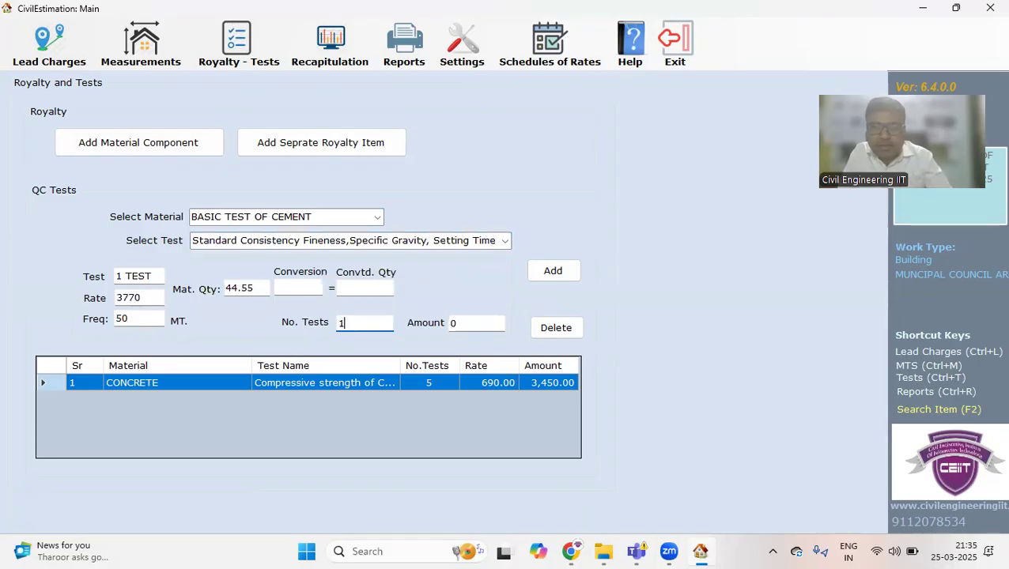
click(485, 325)
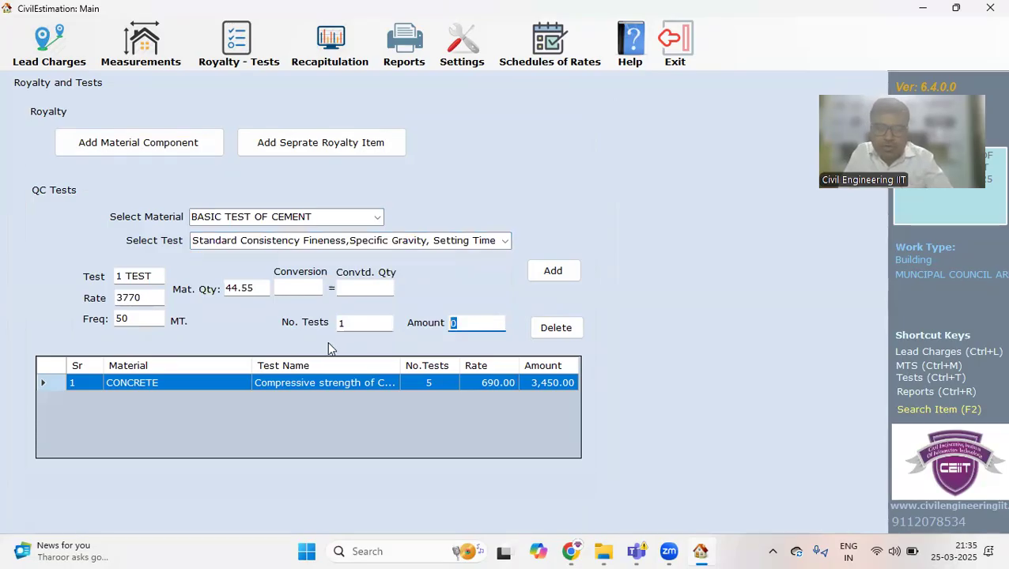
text(3770)
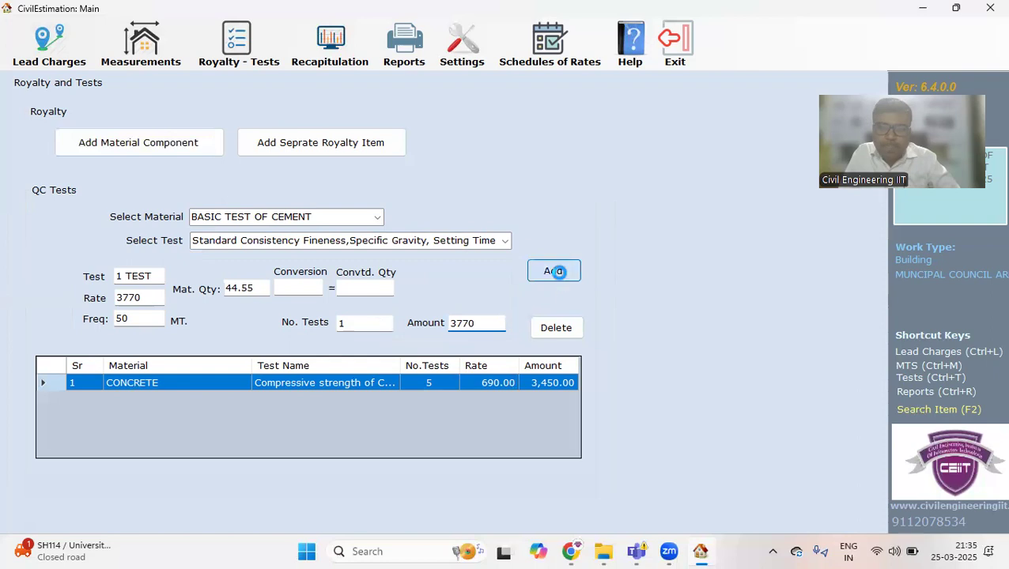
click(554, 270)
click(521, 321)
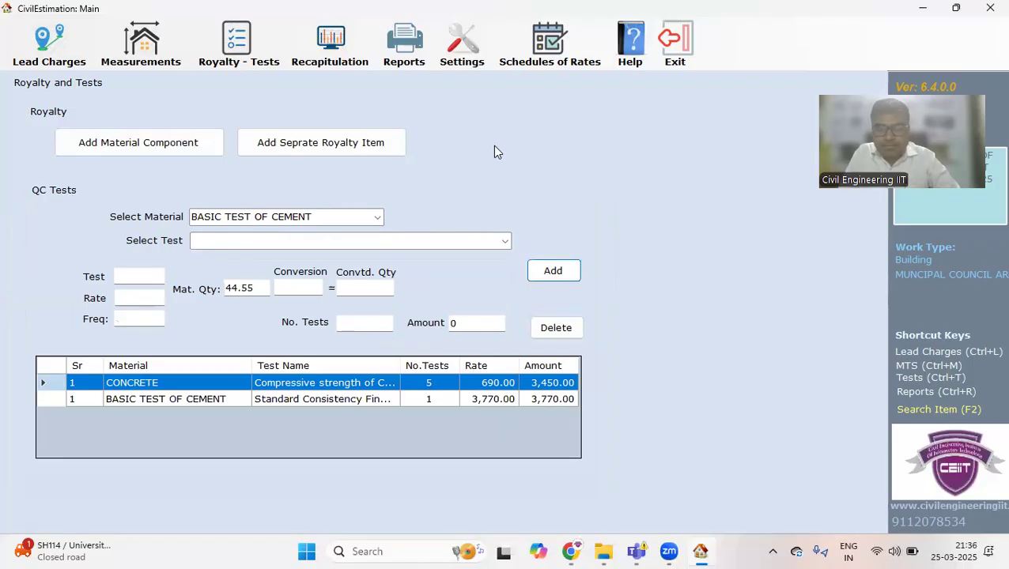
- Add 18% for Goods and Services Tax to the recapitulation's general abstract
click(332, 62)
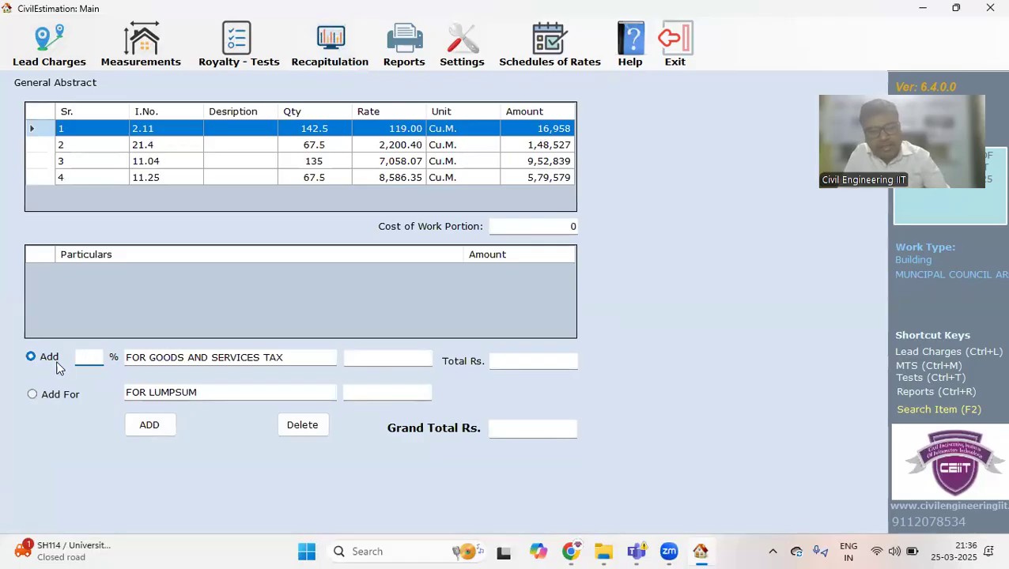
text(18)
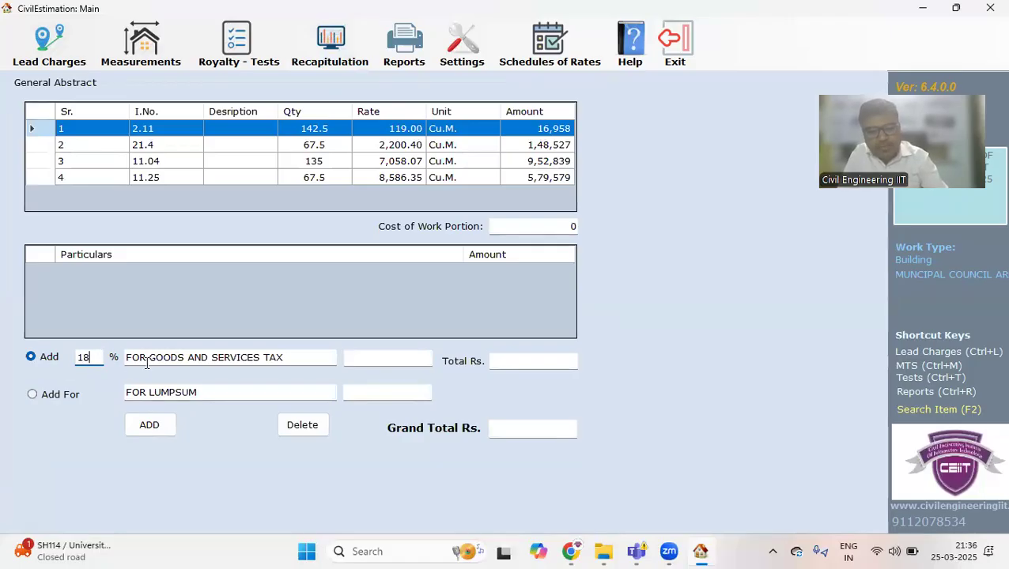
key(Tab)
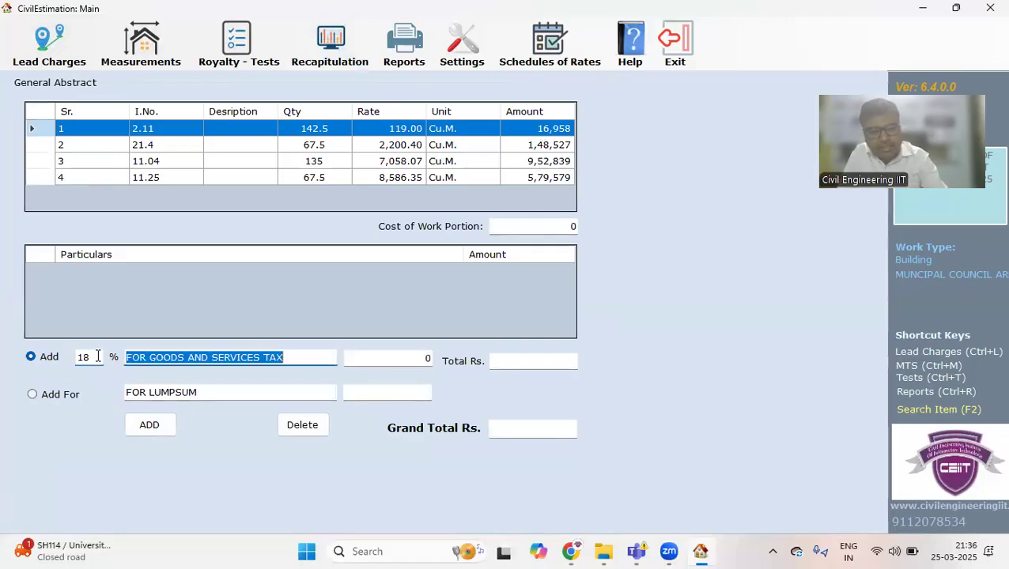
key(Return)
key(Return)
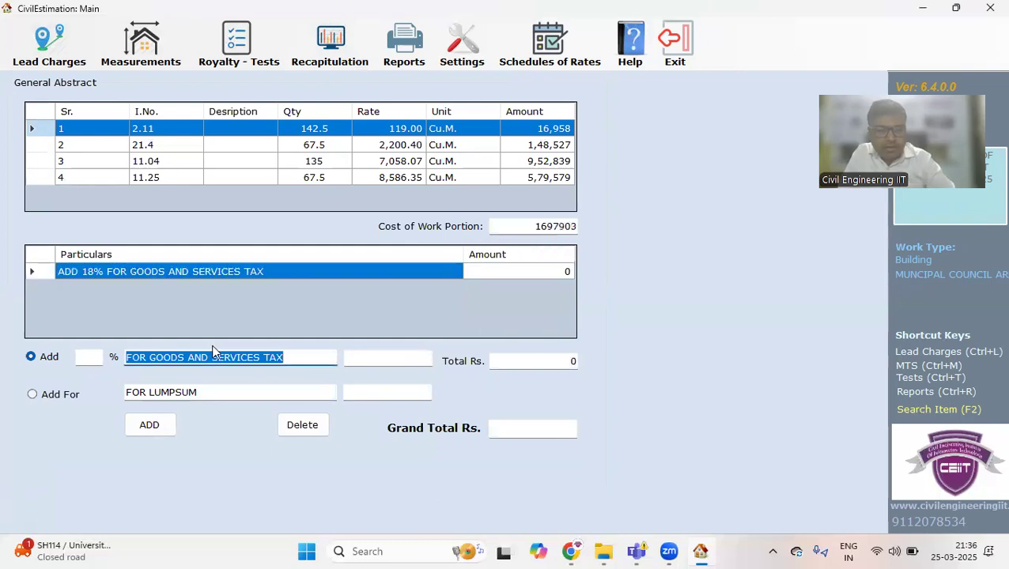
- Add 0.5% "For Insurance" to the general abstract's additions in the recapitulation
click(84, 360)
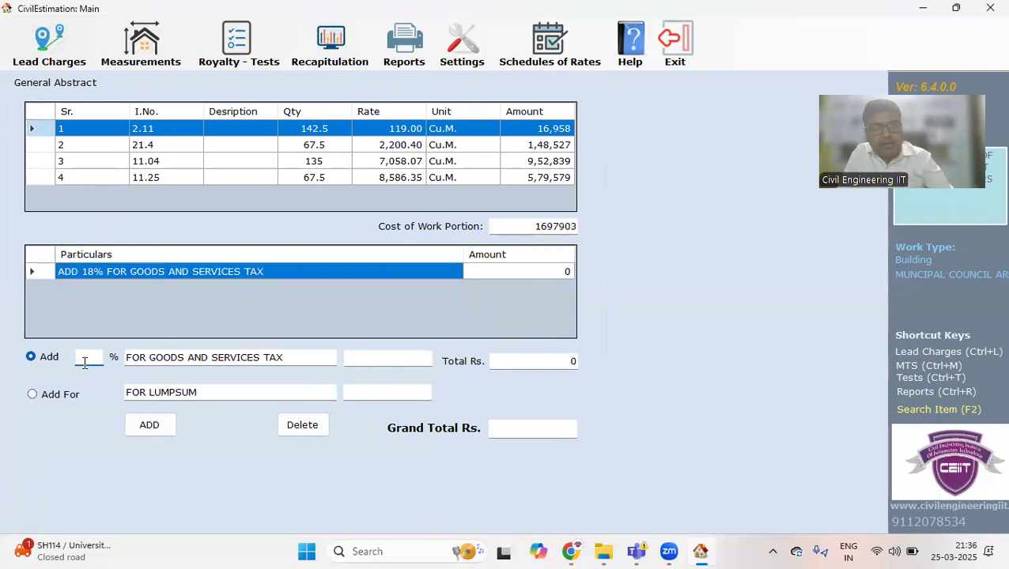
text(0.5)
key(Tab)
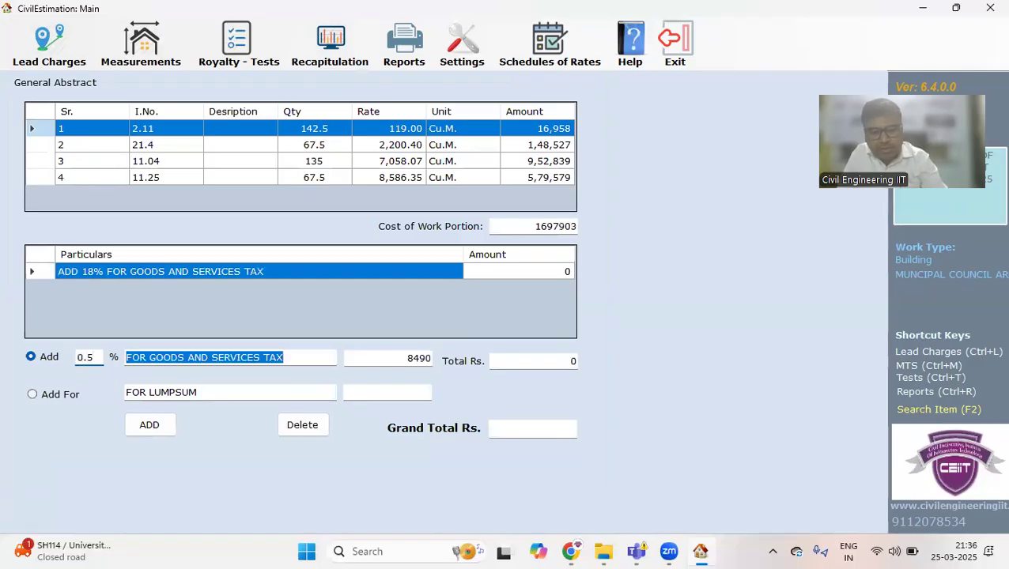
text(Fro)
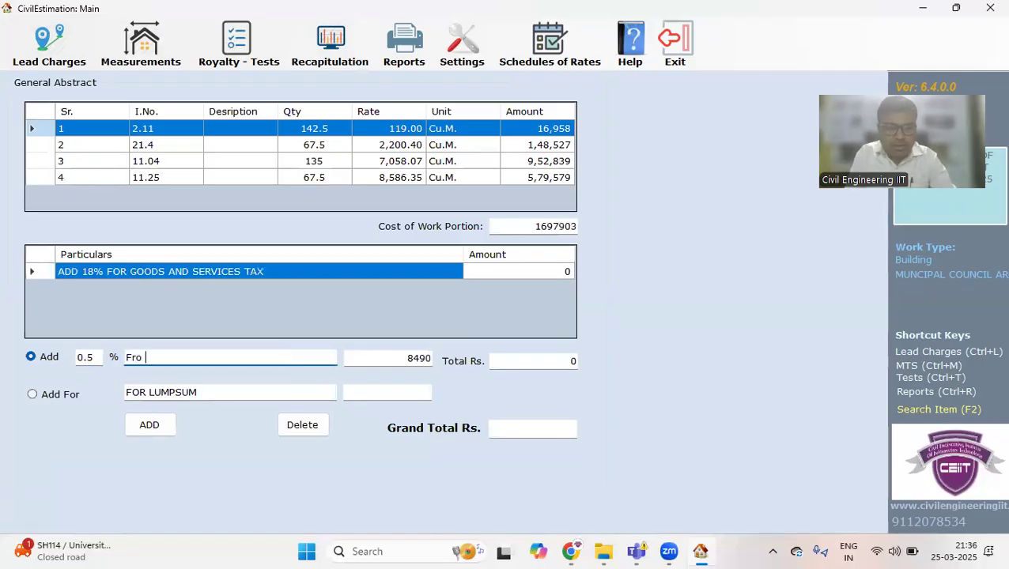
key(BackSpace)
text(or Insurance)
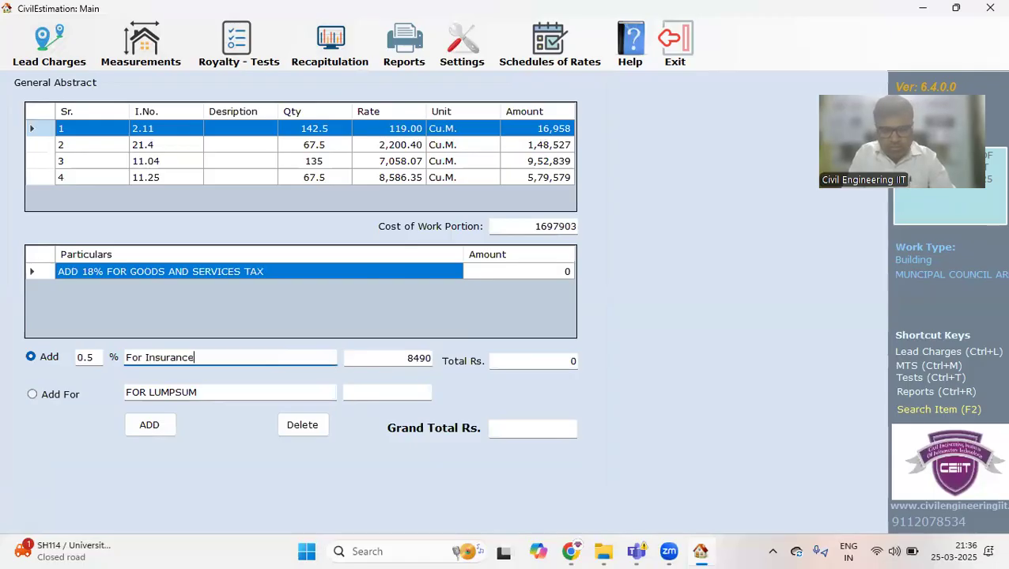
key(Return)
key(Return)
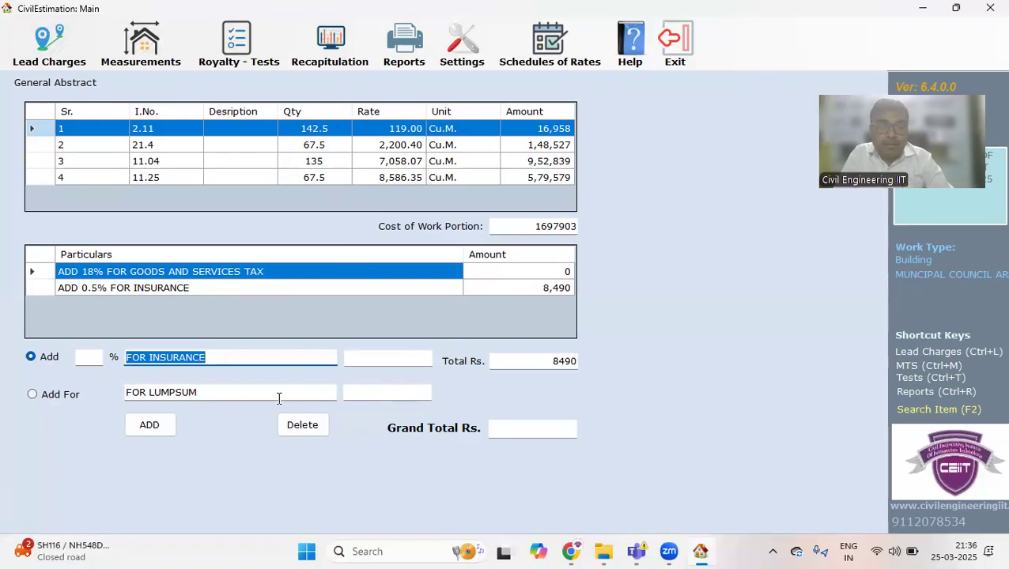
- Add 1% "FOR SQM" to the general abstract's additions in the recapitulation
click(99, 358)
text(1)
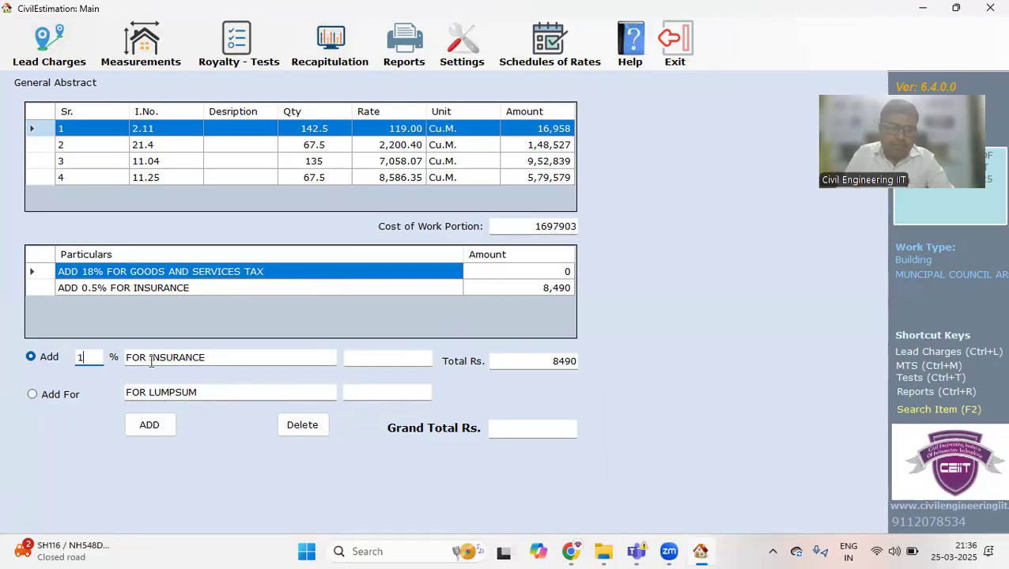
drag(149, 357, 302, 367)
text(SQM)
key(Return)
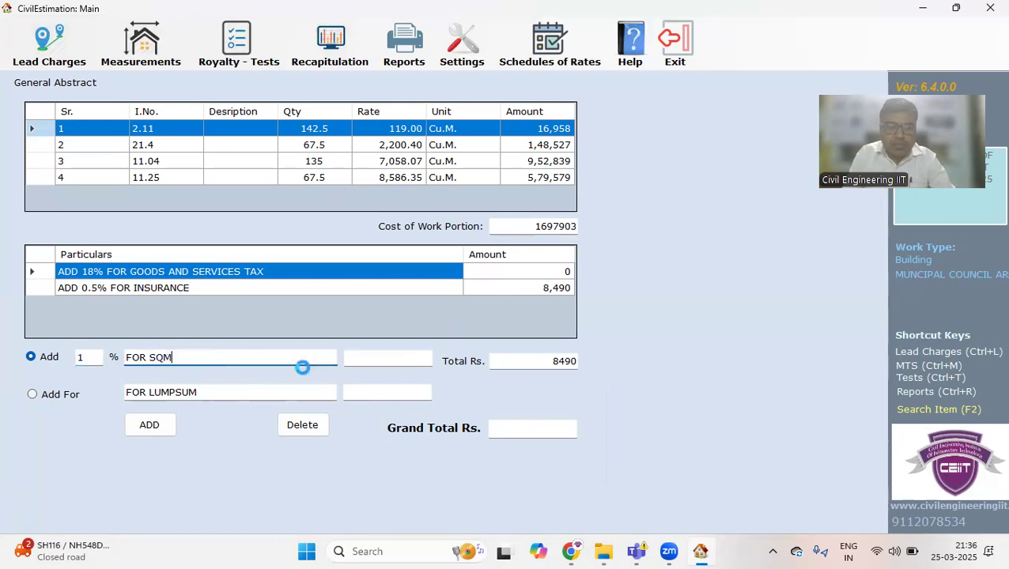
key(Return)
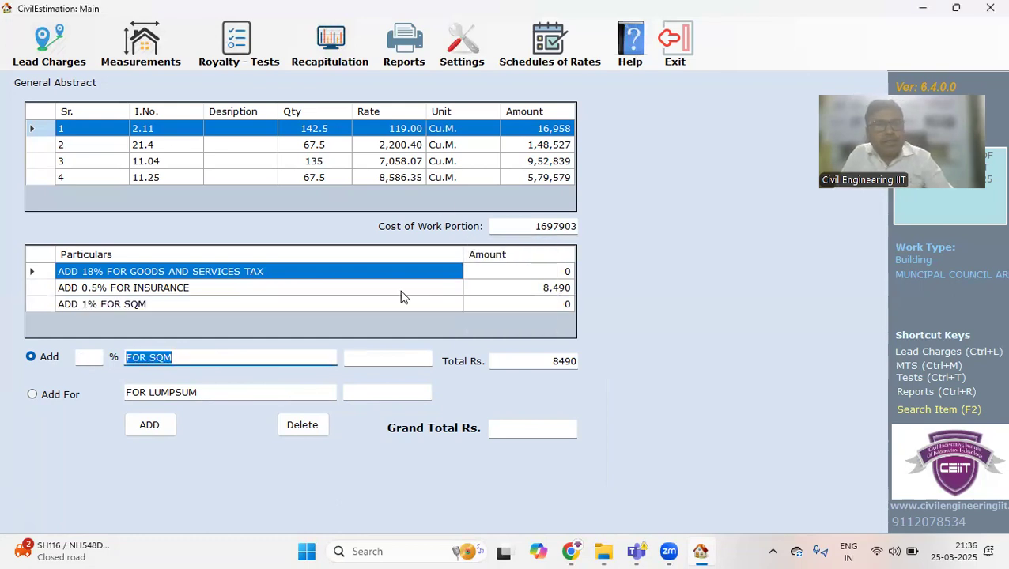
- Turn off the Ask for scada option and generate the estimate's Excel report
click(419, 41)
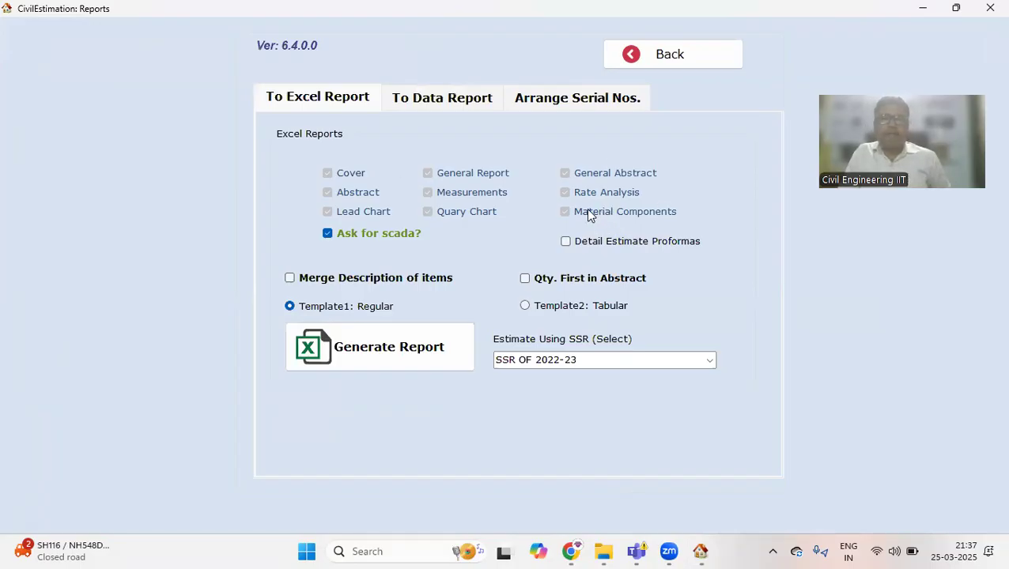
click(327, 234)
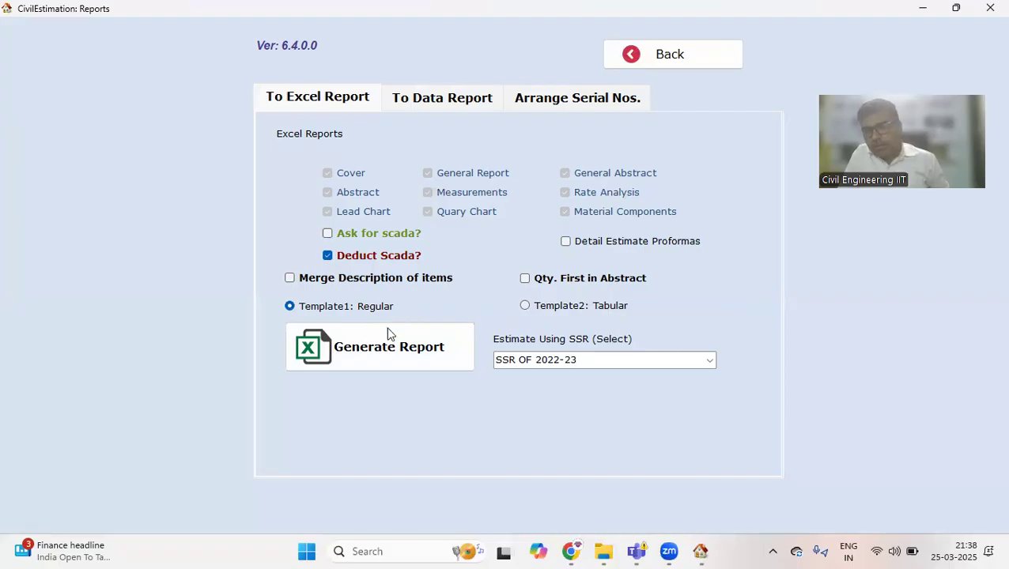
click(375, 359)
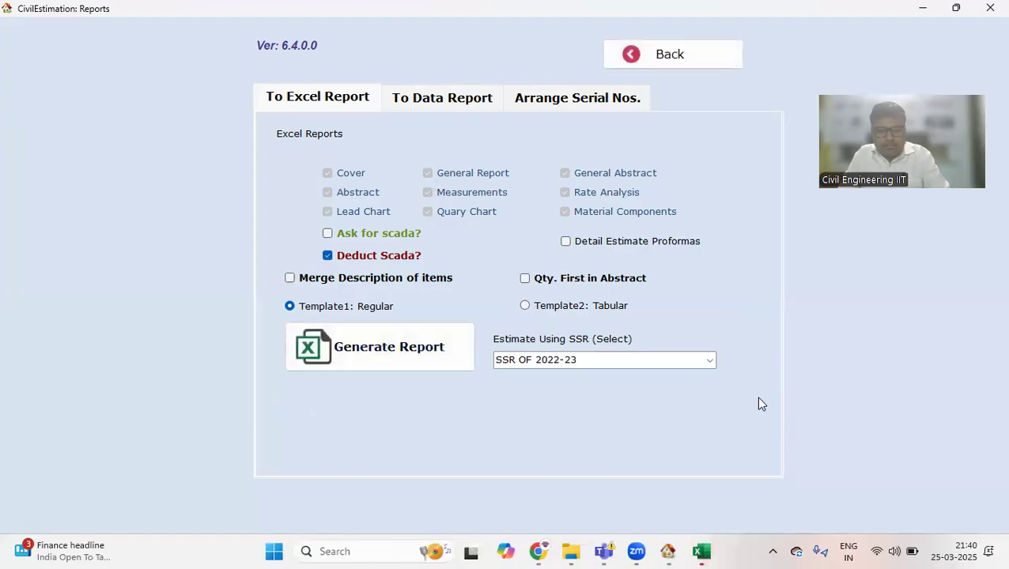
- Switch to Excel, name the report workbook "CC Road March 25 Batch 77 SSR 2022-23" and bring up the full Save As options
click(704, 551)
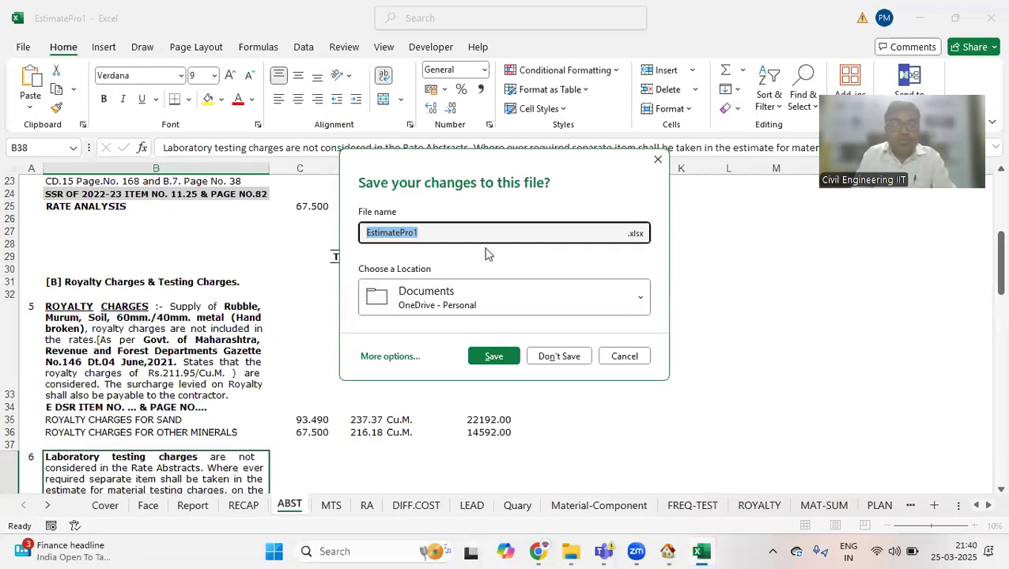
text(CC Road March 25 Batch)
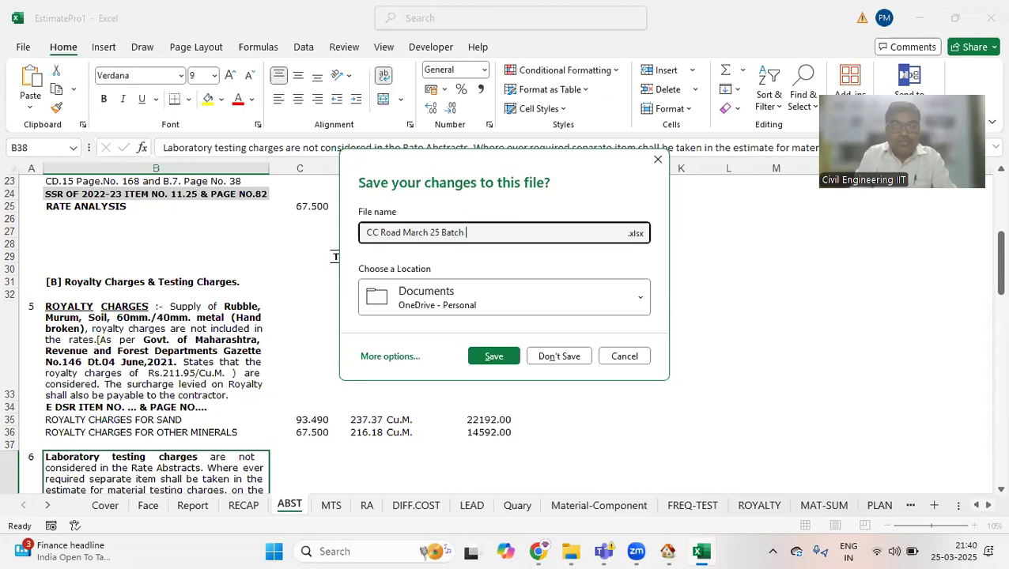
text(77 SSR 2022-23)
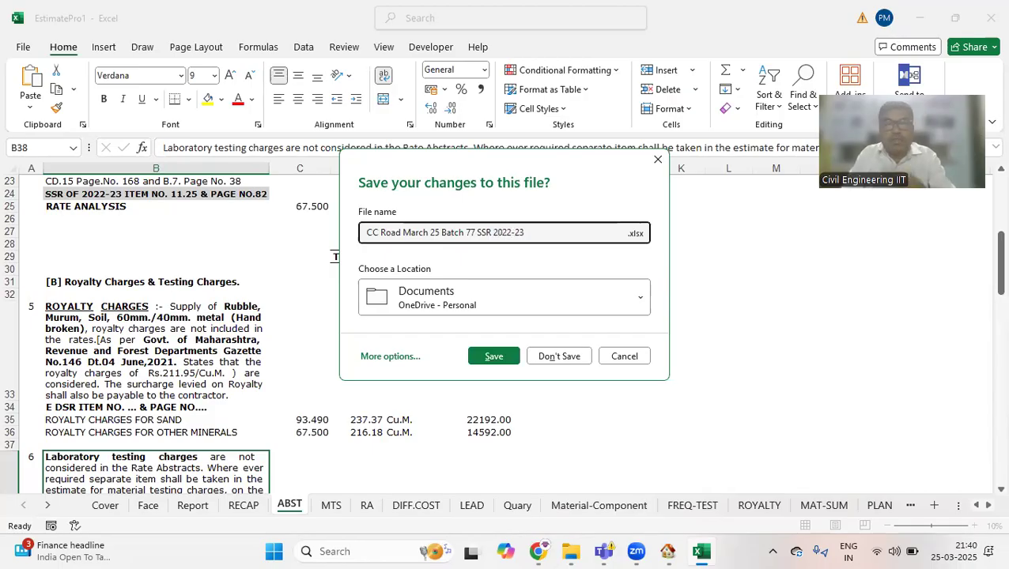
click(516, 312)
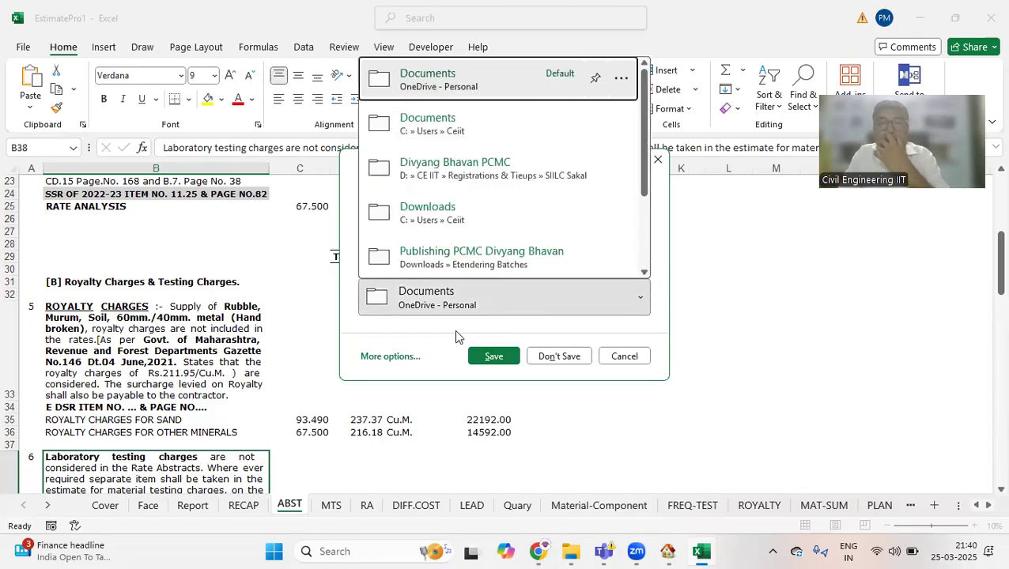
click(387, 356)
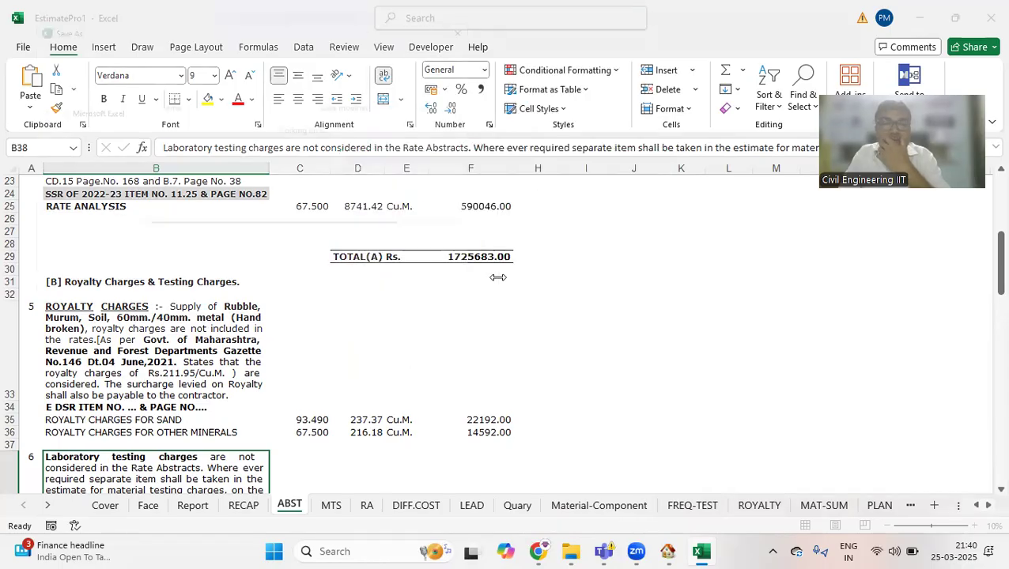
- Browse to the CE IIT folder on the D: drive as the workbook's save location
scroll(99, 188, down, 5)
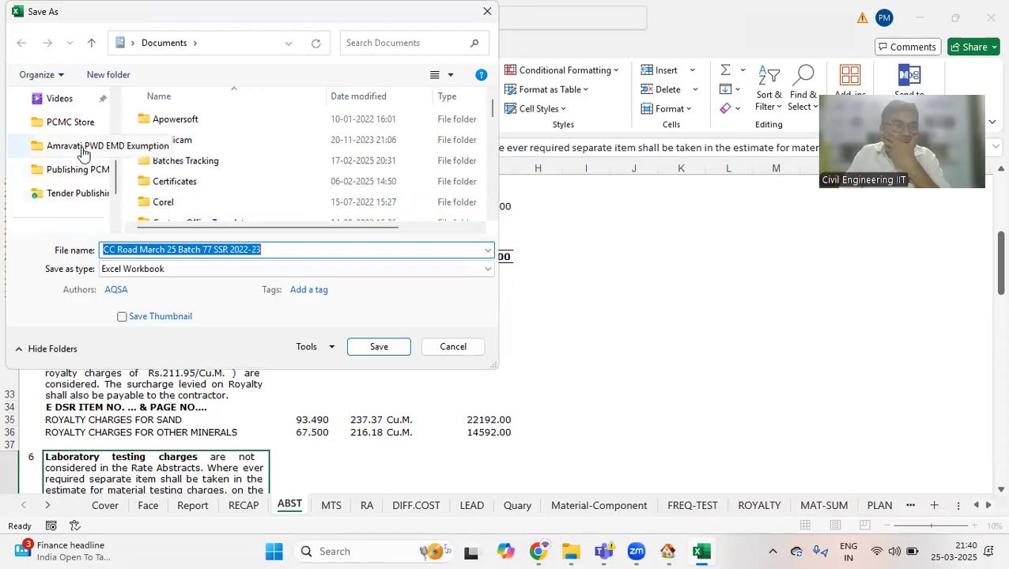
scroll(75, 199, down, 3)
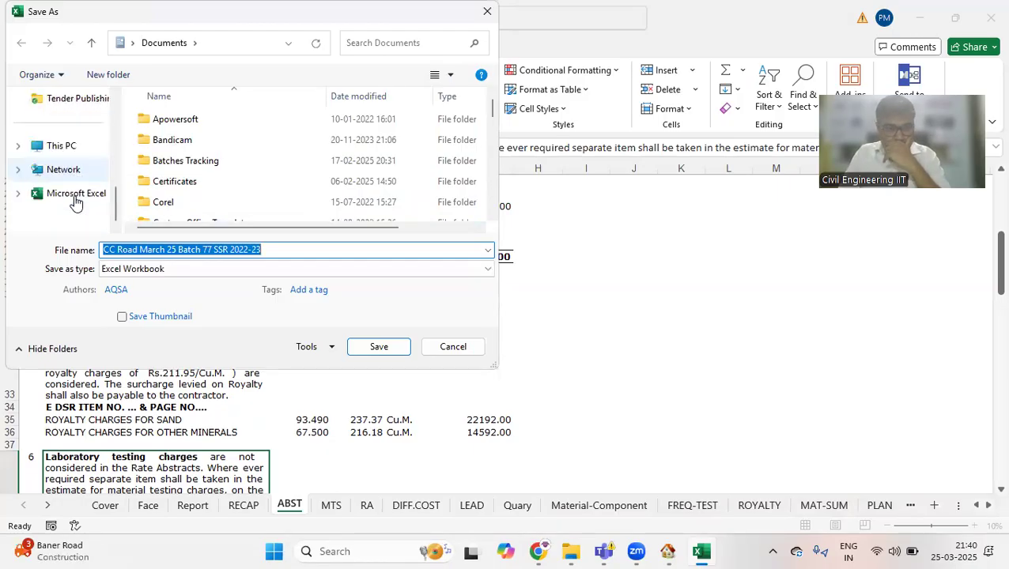
click(61, 146)
double_click(228, 175)
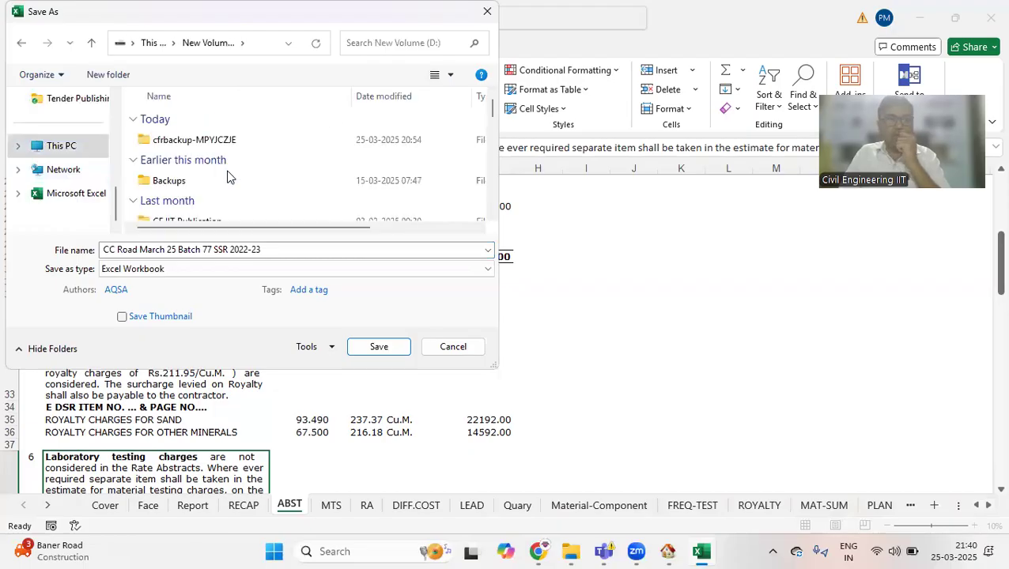
scroll(214, 177, down, 3)
scroll(211, 177, down, 10)
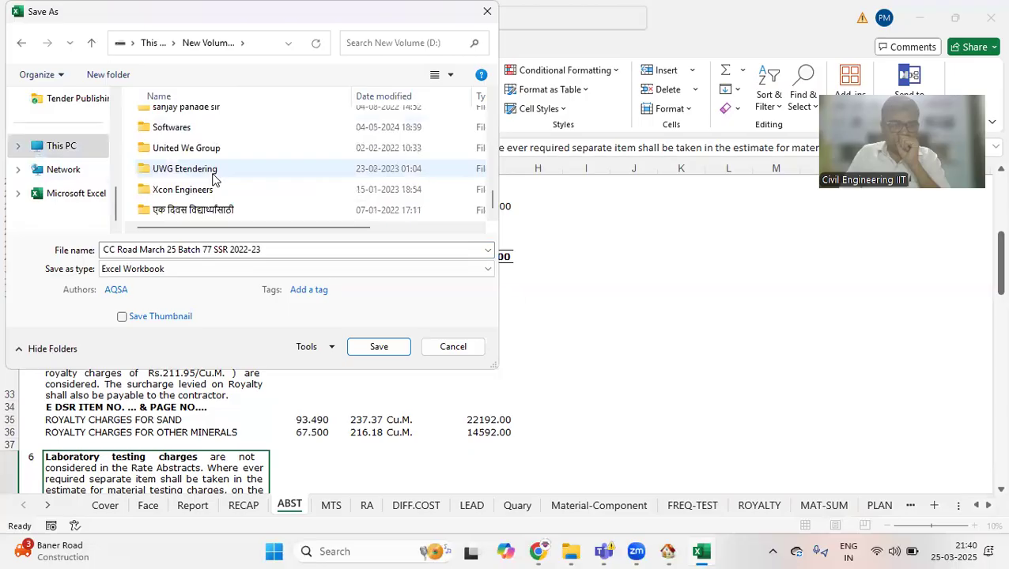
scroll(212, 179, up, 2)
scroll(212, 178, up, 10)
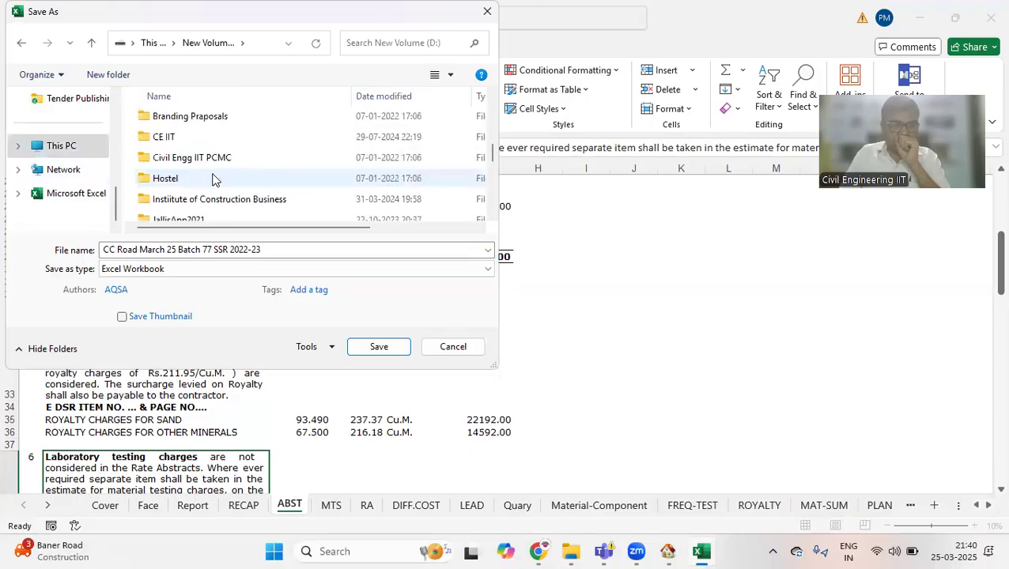
double_click(209, 198)
- Go into the Online Courses folder and its Govt. Estimation subfolder for the save location
scroll(208, 196, down, 8)
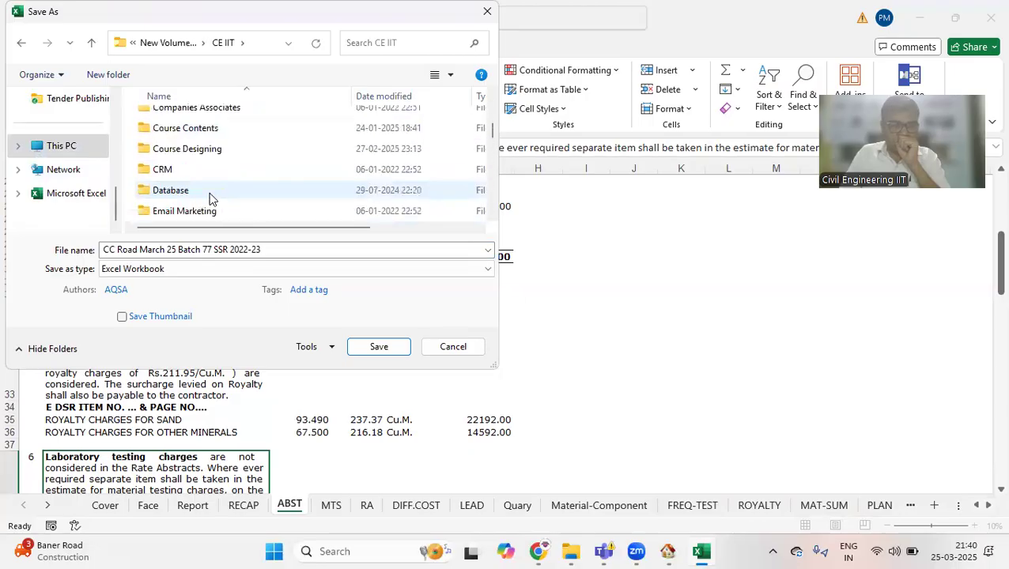
scroll(210, 198, down, 1)
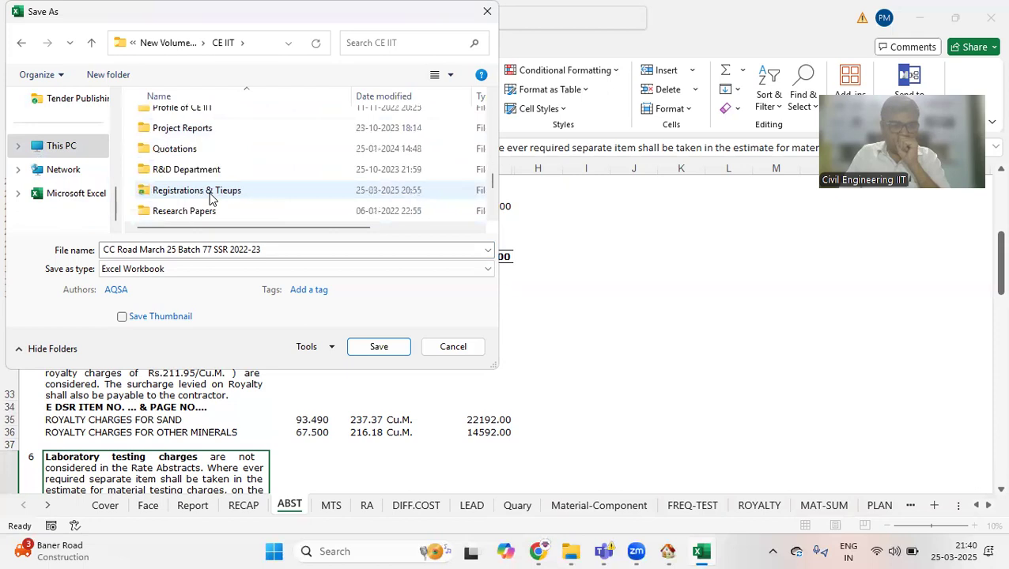
scroll(211, 198, down, 1)
scroll(210, 198, down, 1)
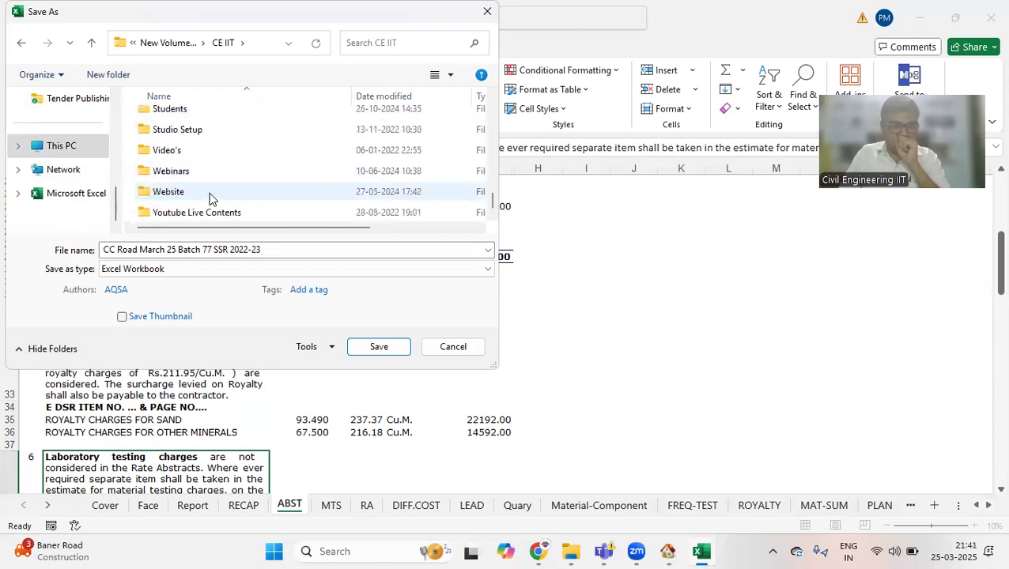
scroll(209, 198, up, 3)
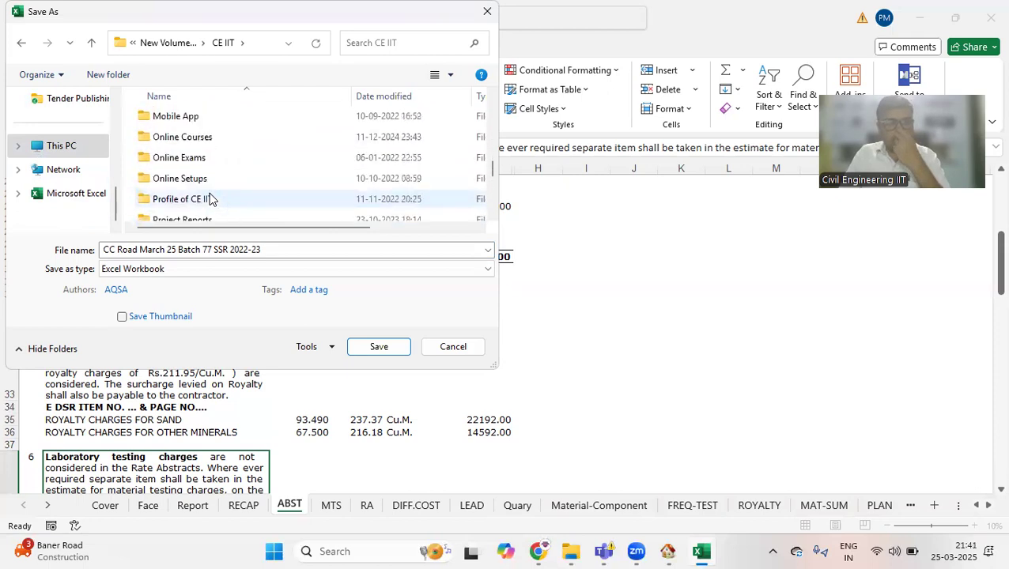
double_click(195, 139)
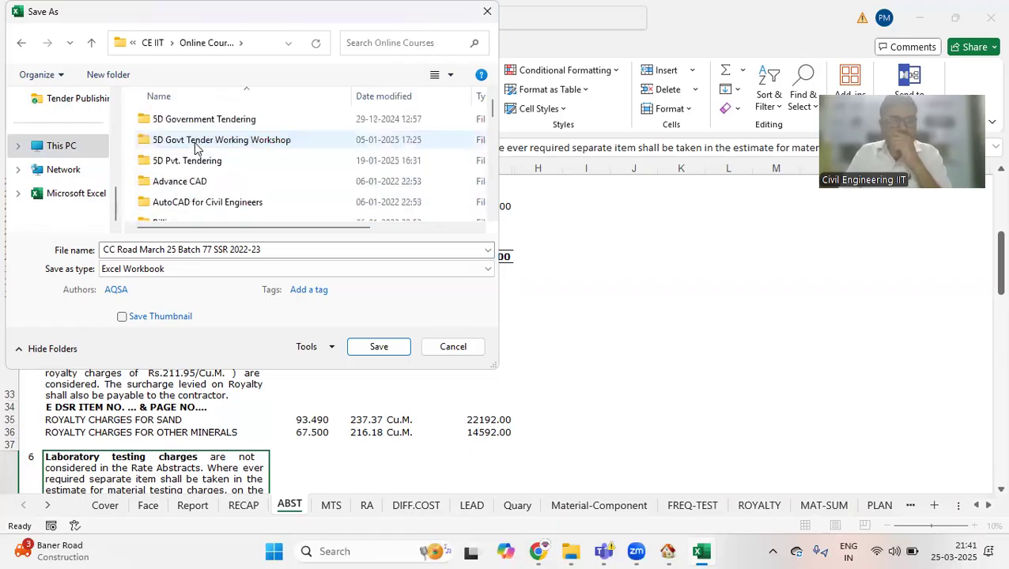
scroll(198, 186, down, 5)
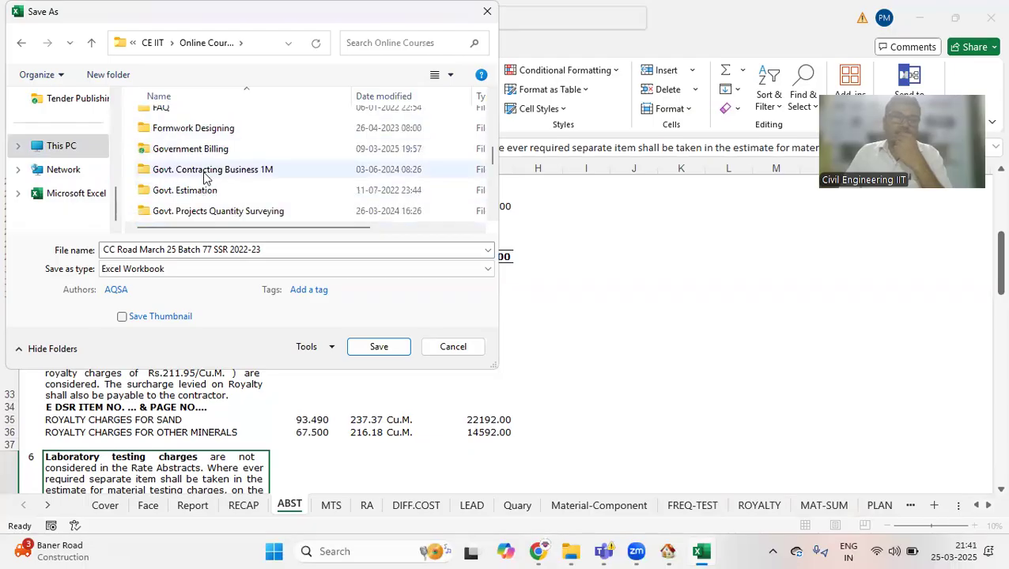
click(204, 186)
double_click(204, 186)
scroll(204, 192, down, 3)
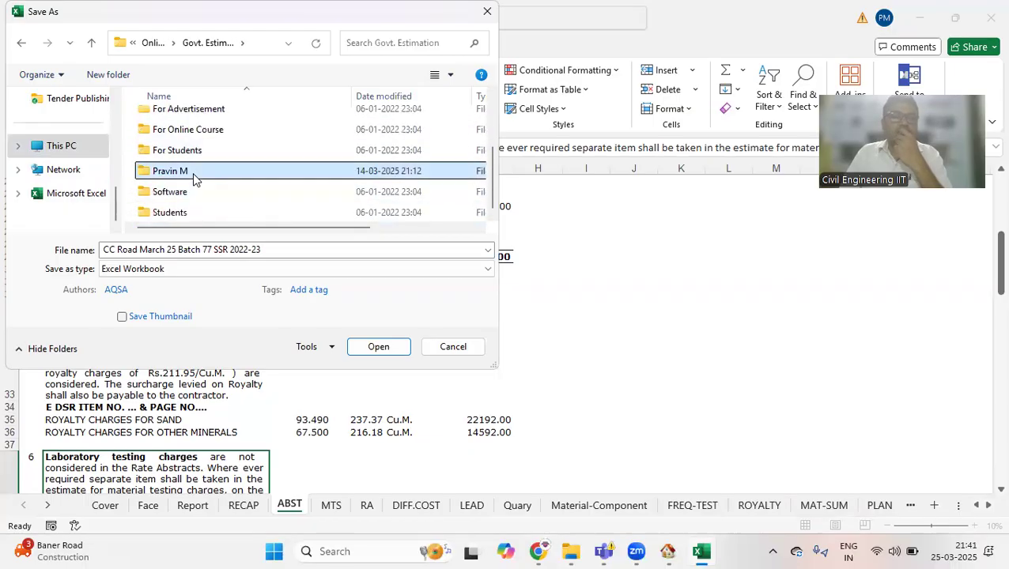
- Save the workbook in the instructor's folder under Estimate Batches, in Batch 78 Online March
double_click(194, 173)
click(196, 142)
double_click(195, 143)
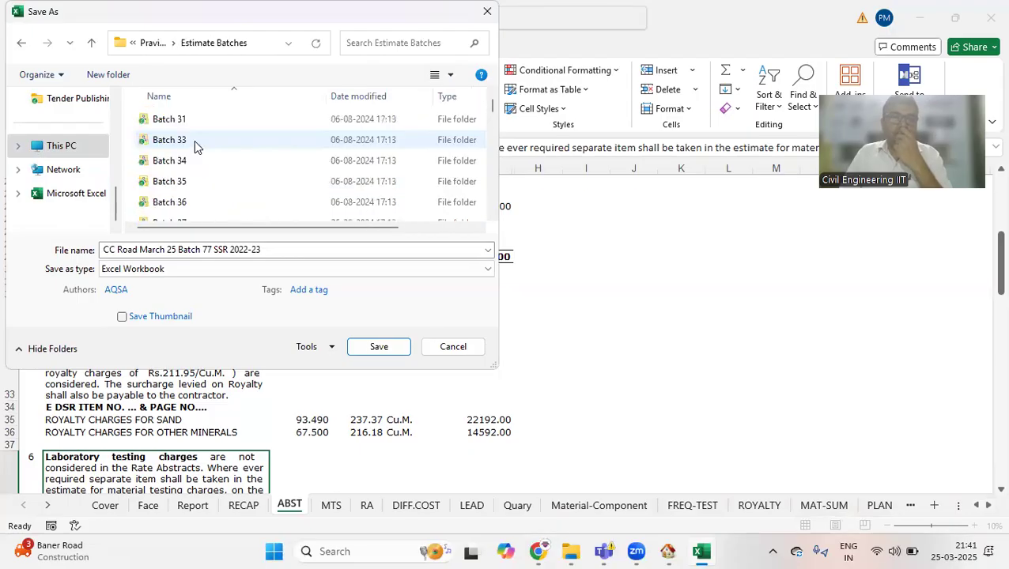
scroll(215, 190, down, 6)
scroll(219, 202, down, 3)
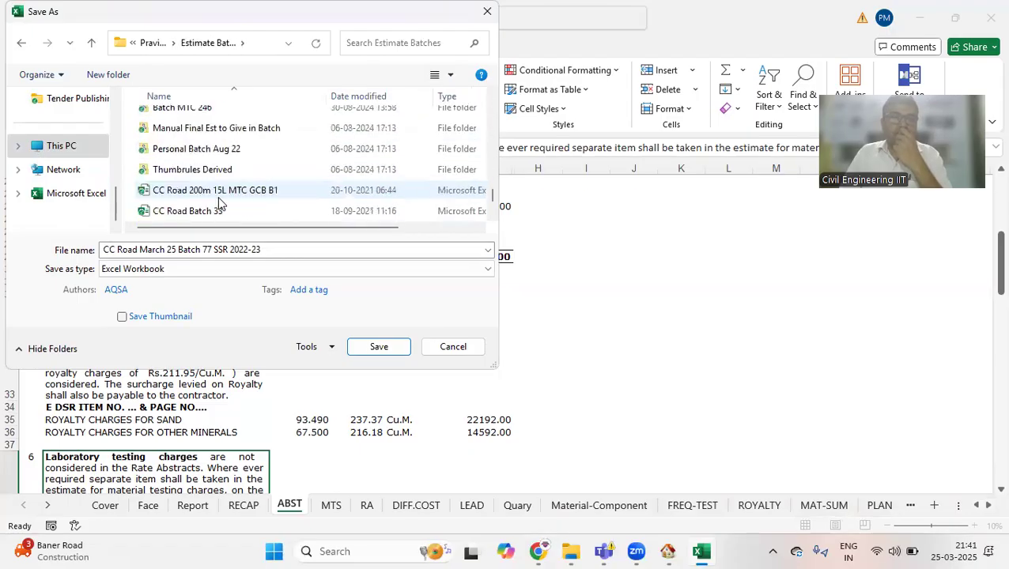
scroll(214, 181, up, 3)
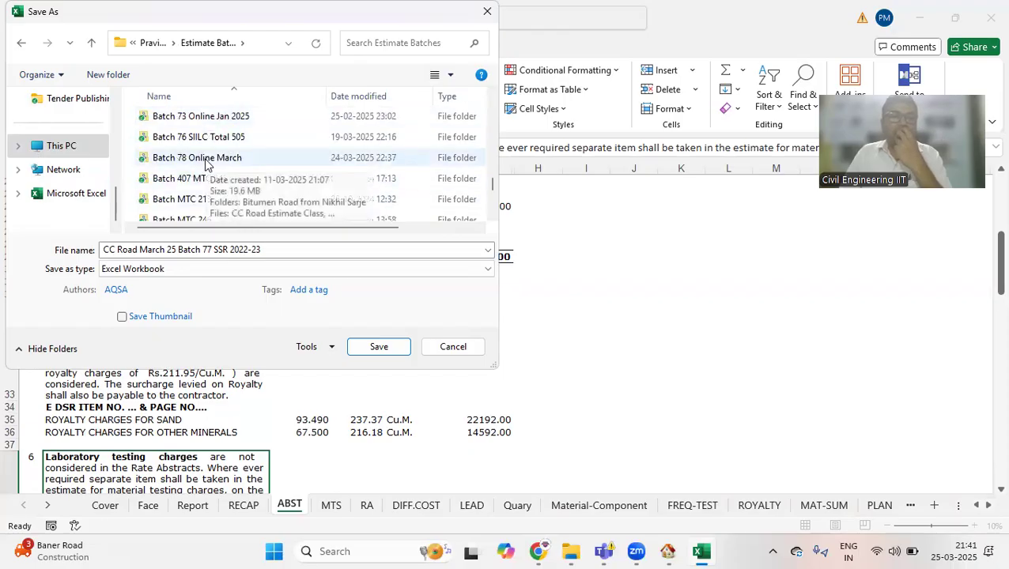
double_click(206, 159)
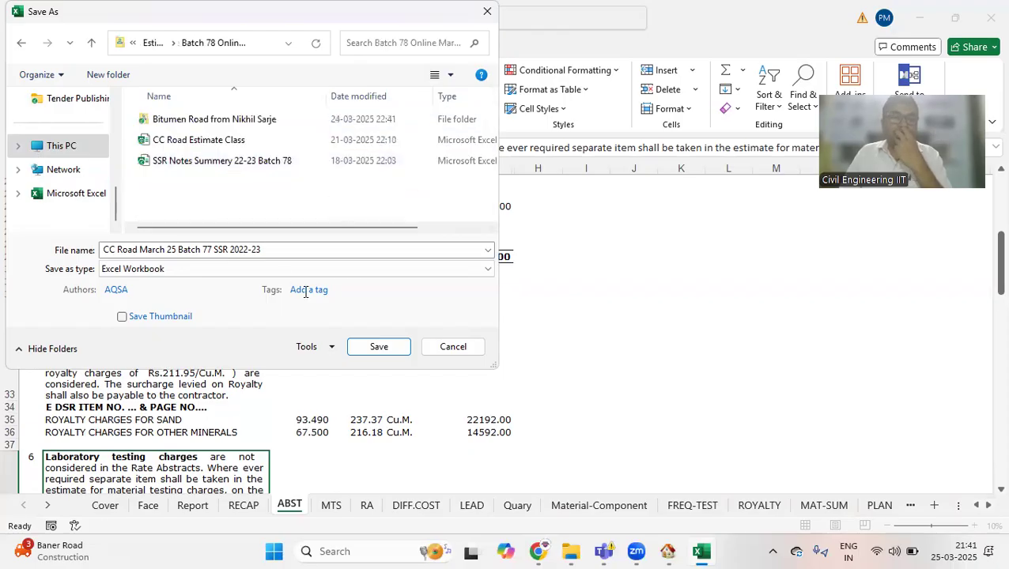
click(379, 346)
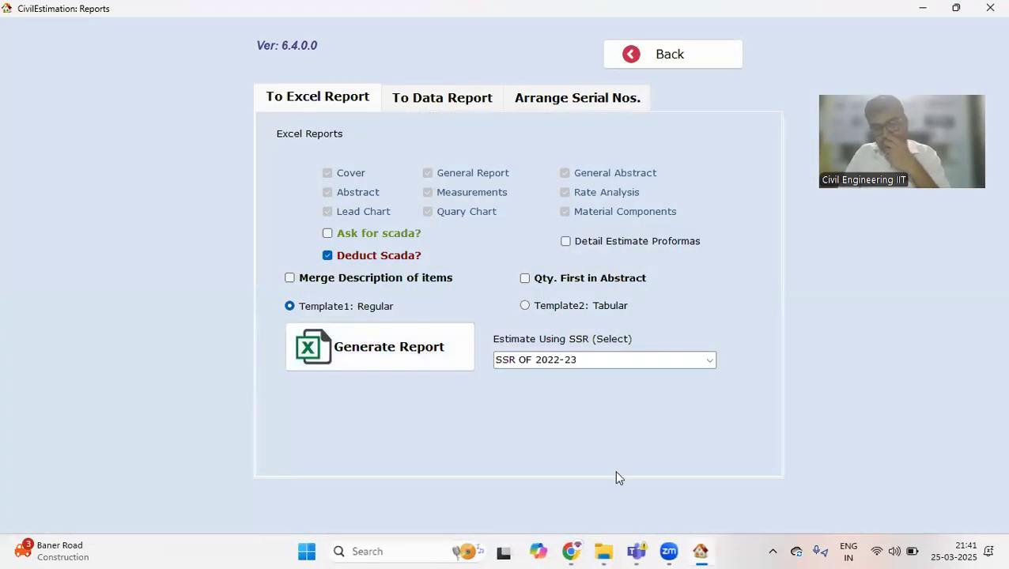
- Open the recent workbook "CC Road March 25 Batch 77 SSR 2022-23" from File Explorer and look over its ABST sheet
click(603, 551)
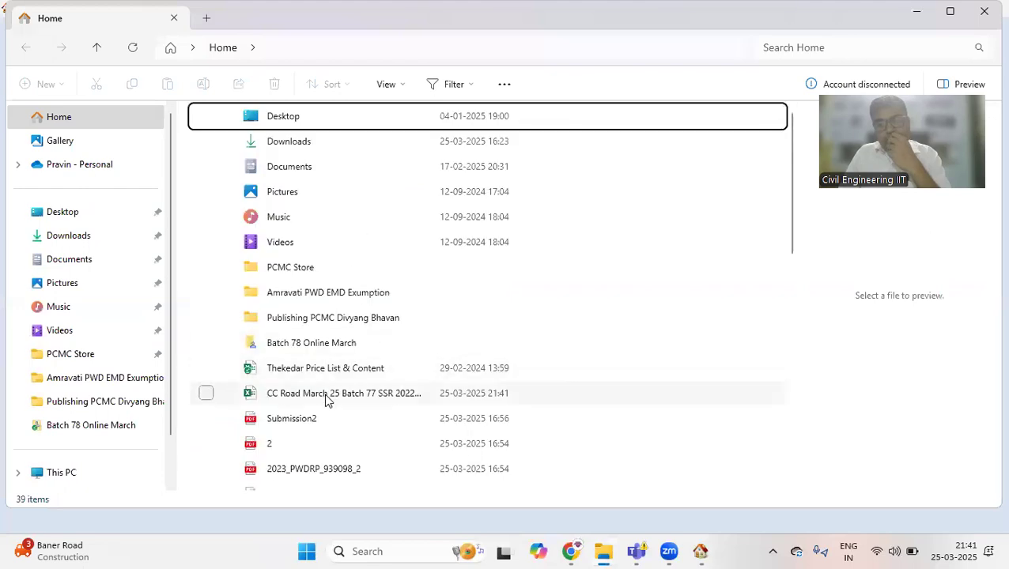
click(326, 399)
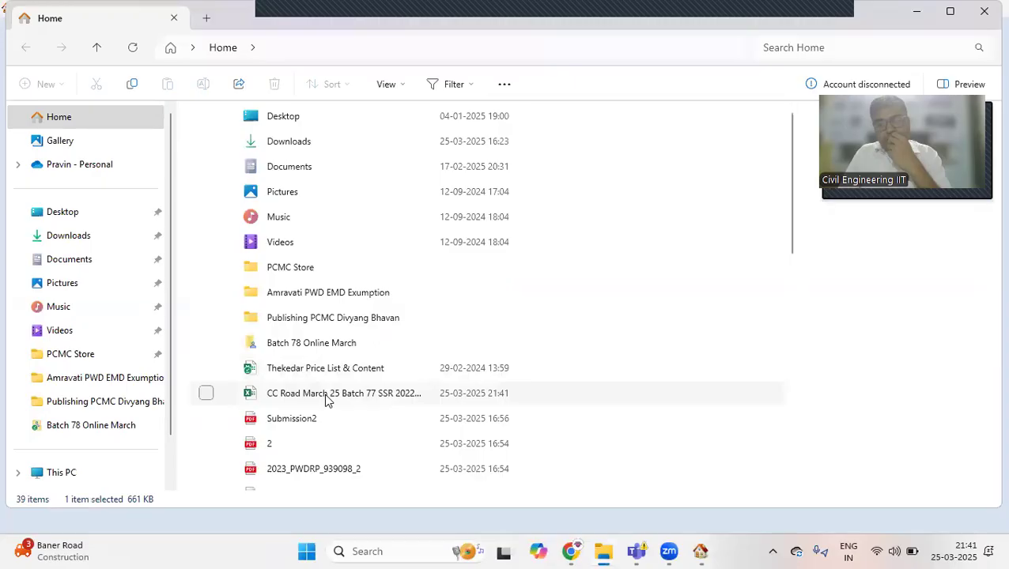
double_click(326, 399)
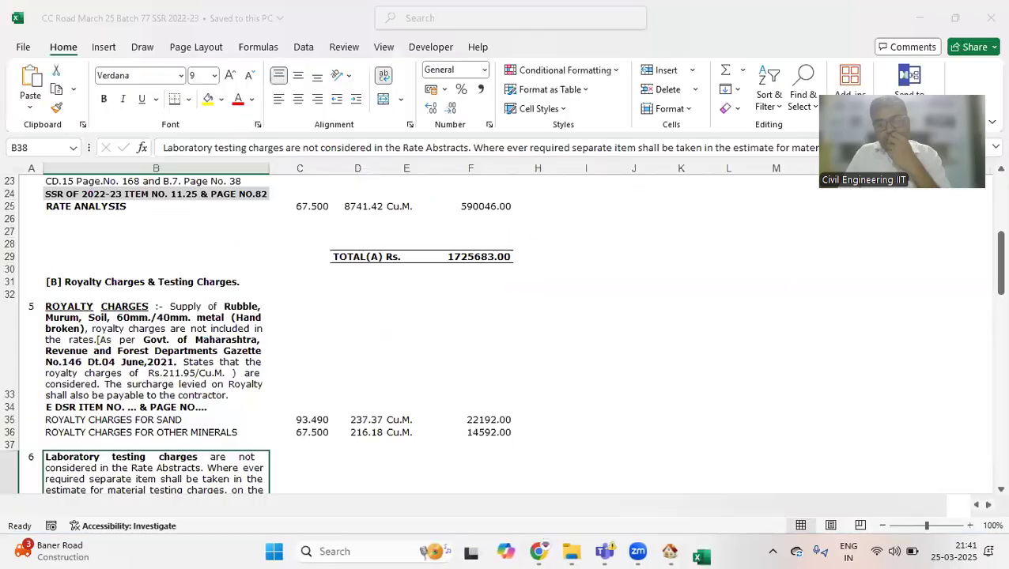
click(535, 356)
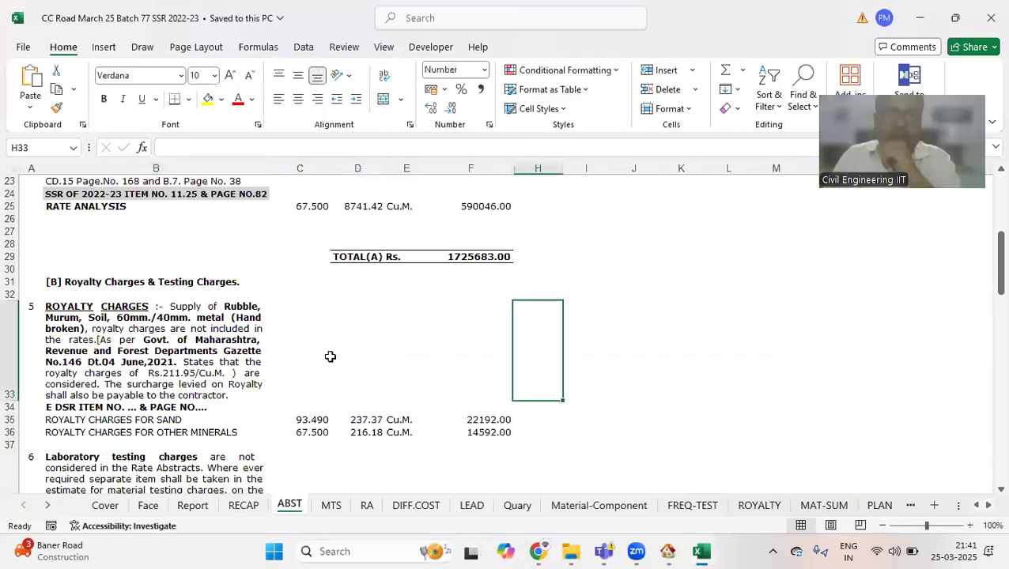
scroll(292, 336, up, 8)
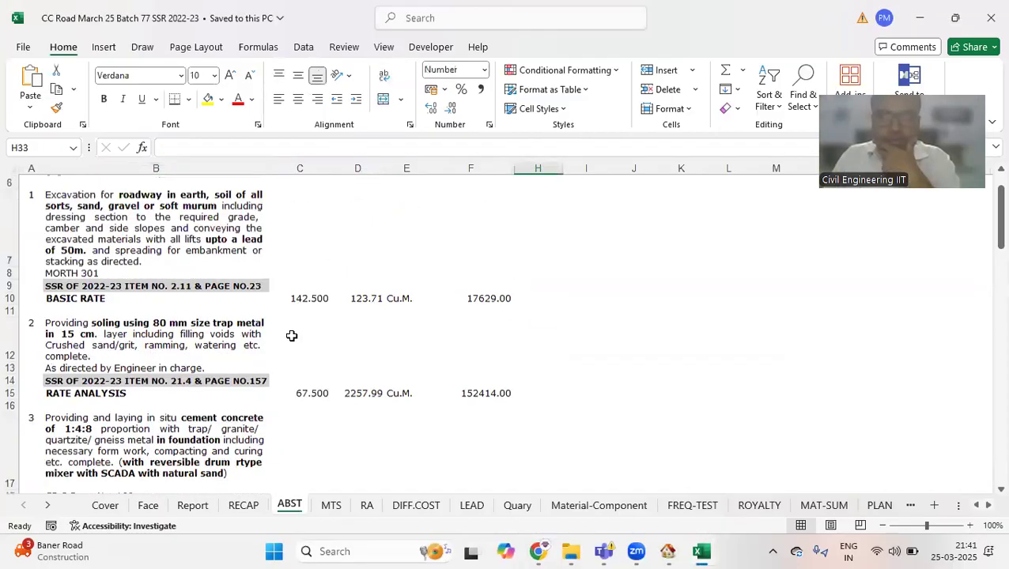
- Examine the MTS measurement sheet from excavation item 1 through the royalty and laboratory testing items to the signature block
click(331, 505)
scroll(318, 313, up, 10)
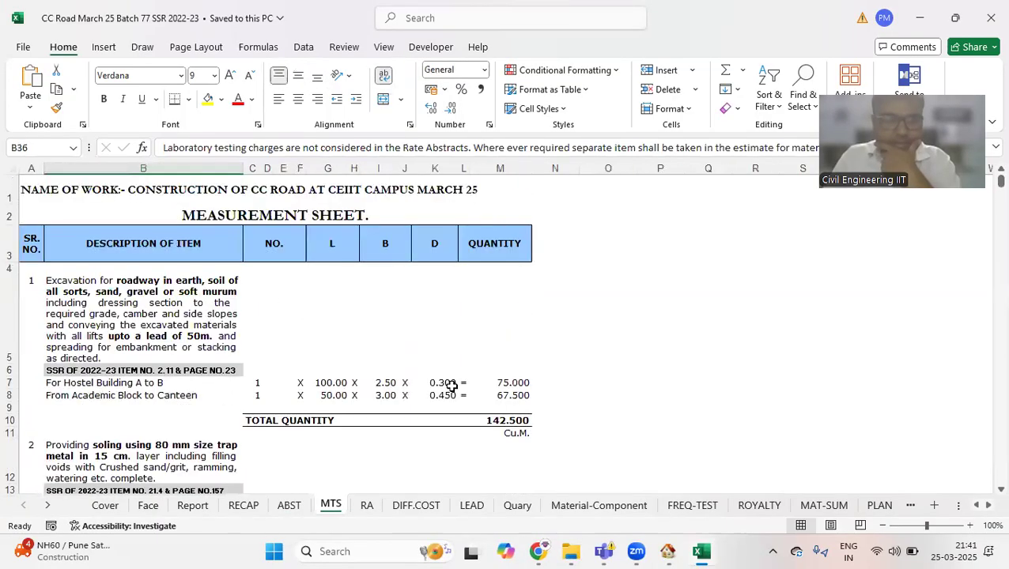
scroll(475, 395, down, 2)
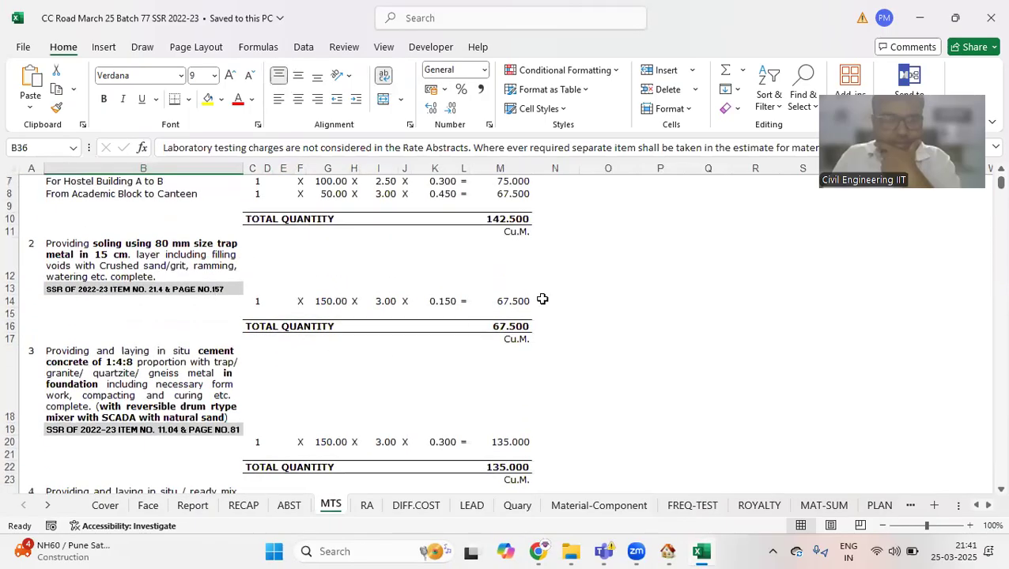
scroll(458, 332, down, 1)
scroll(510, 383, down, 1)
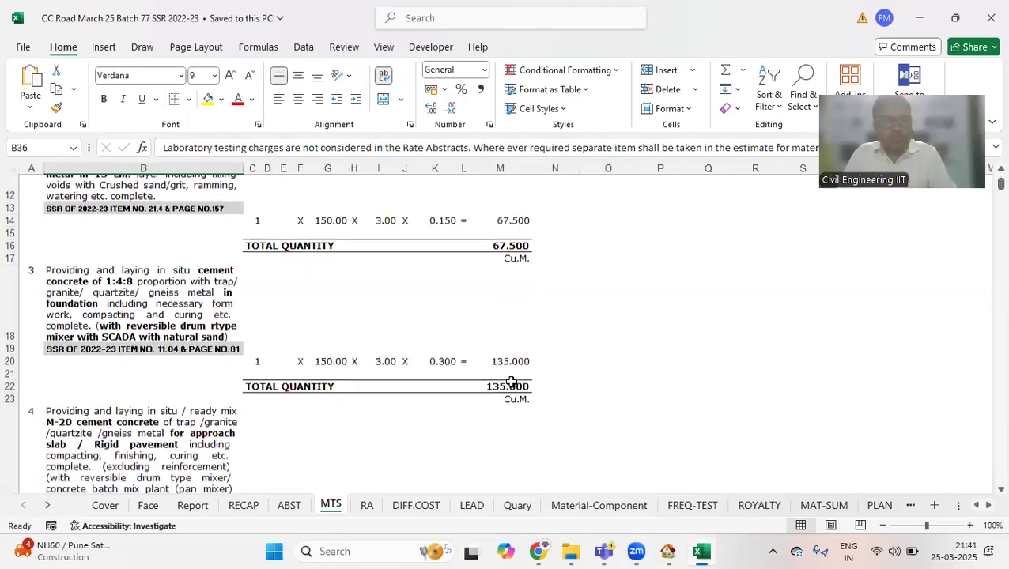
scroll(511, 383, down, 1)
scroll(359, 371, down, 2)
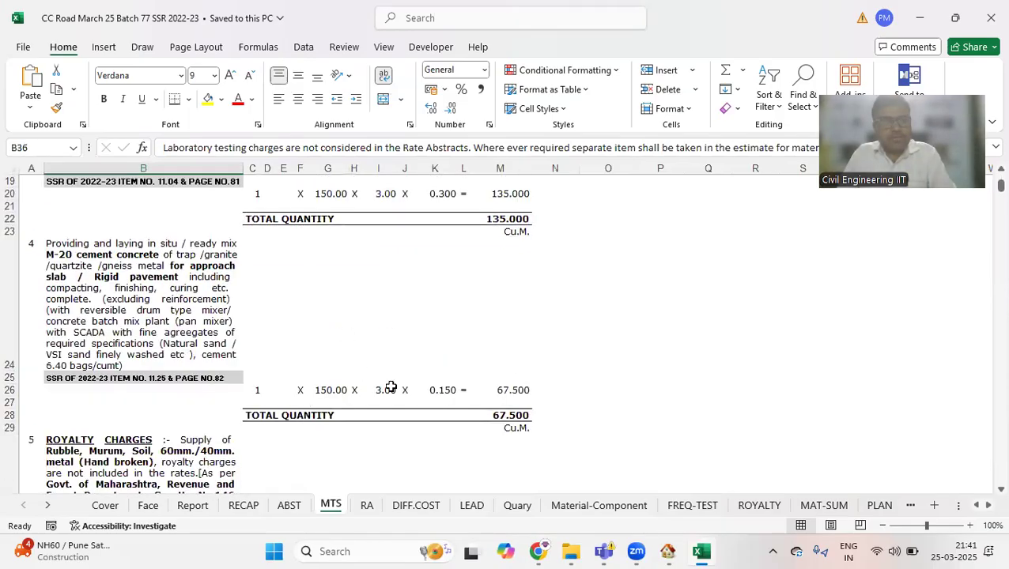
scroll(390, 387, down, 3)
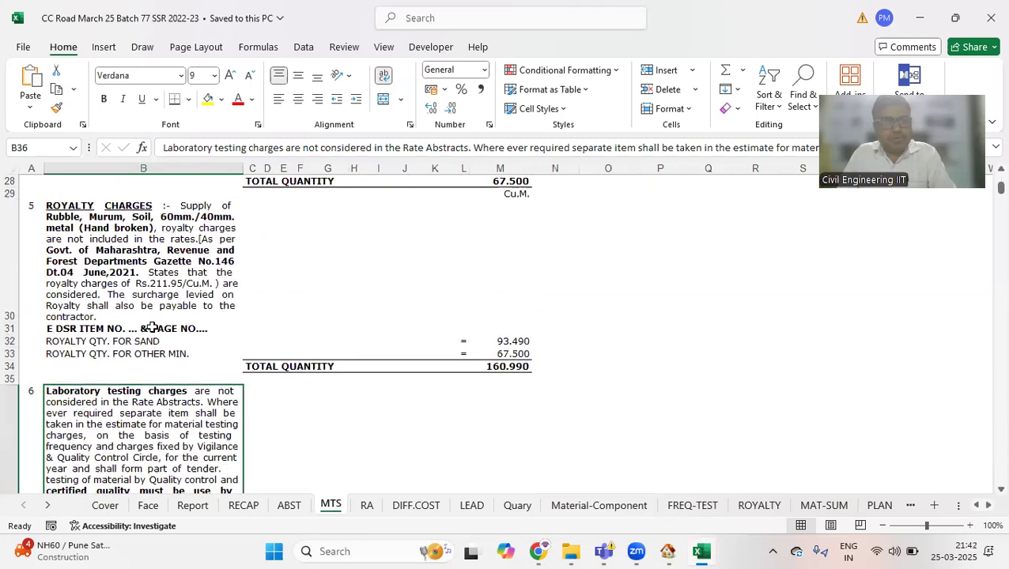
scroll(411, 360, down, 2)
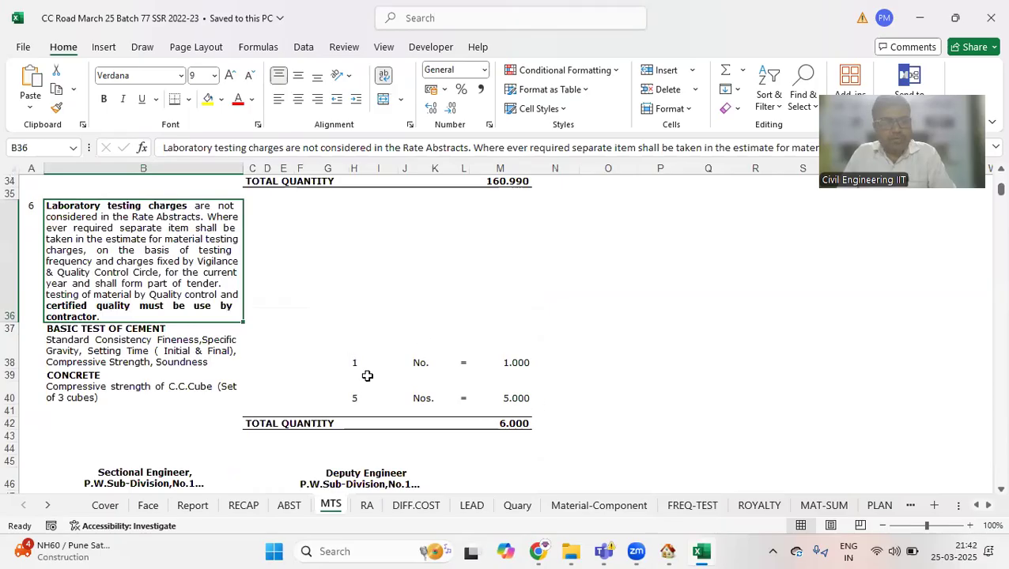
scroll(412, 396, down, 2)
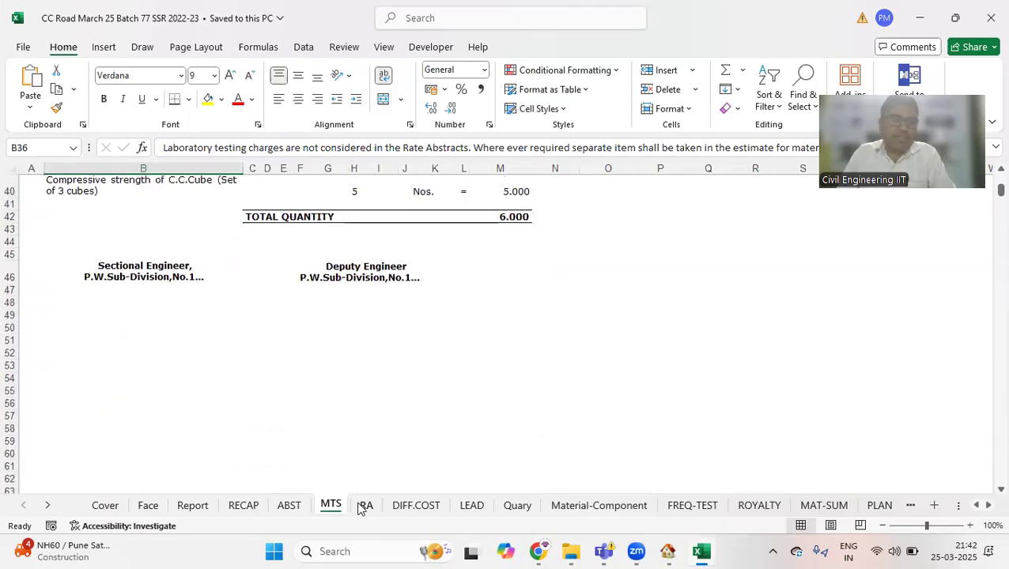
- Look through the DIFF.COST, LEAD and Quary sheets, comparing the quarry distances for each material with the lead chart
click(442, 506)
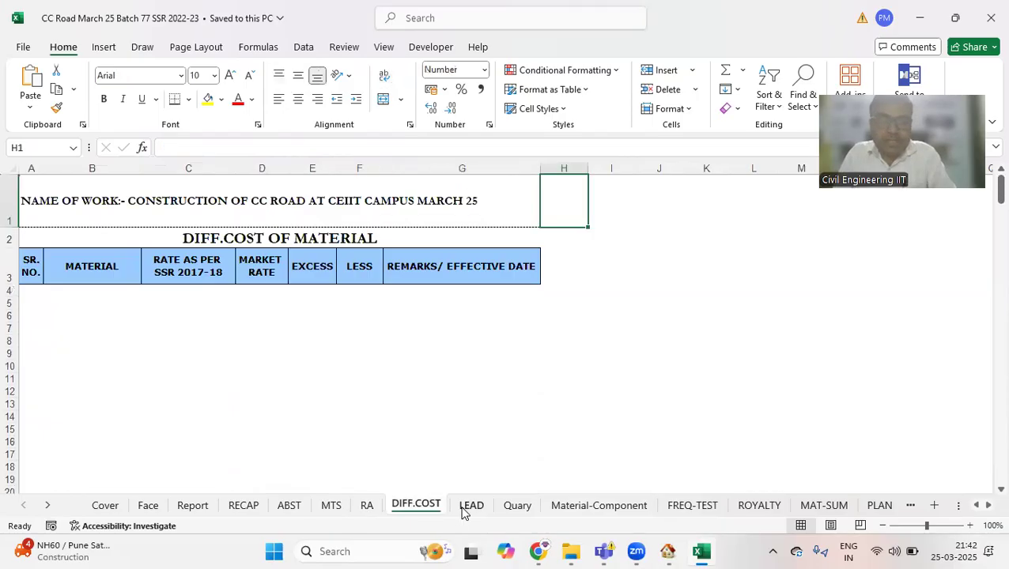
click(468, 507)
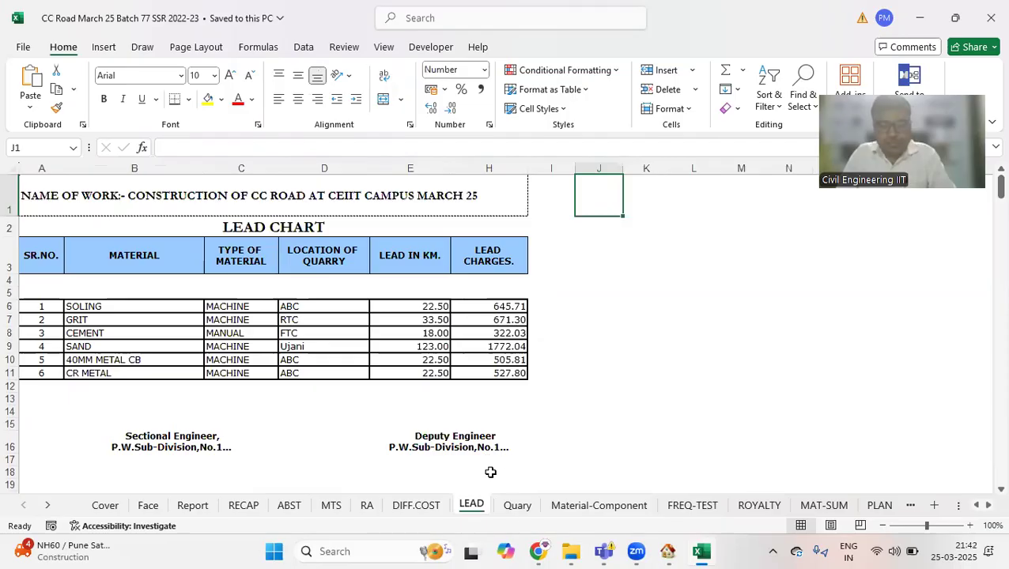
click(517, 506)
scroll(304, 297, down, 6)
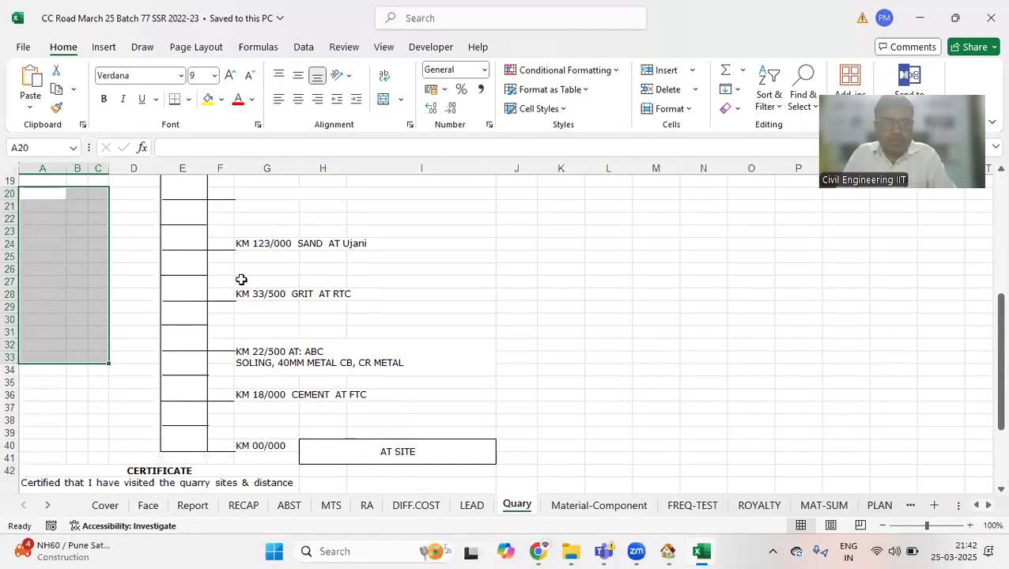
scroll(348, 324, down, 1)
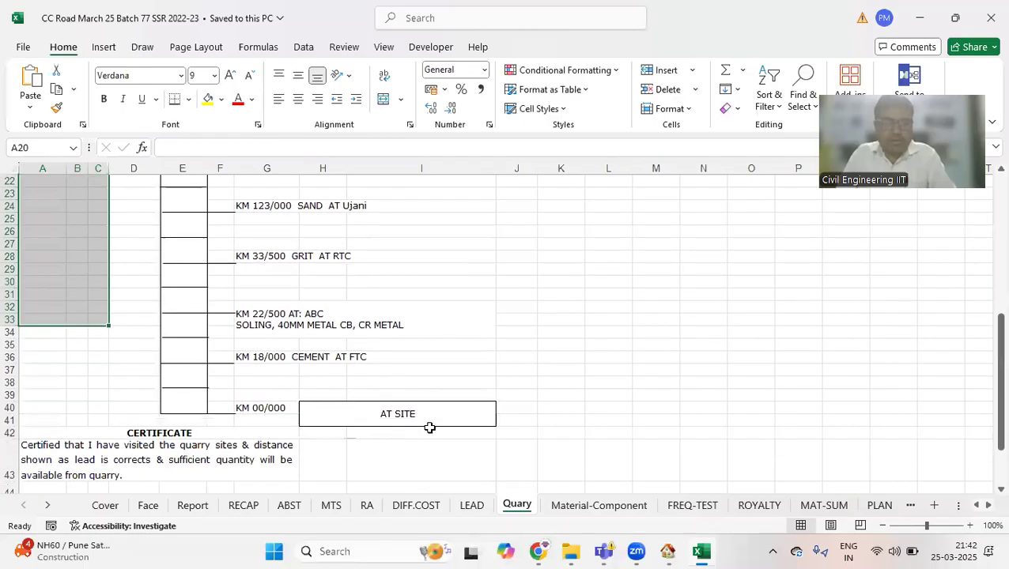
click(477, 326)
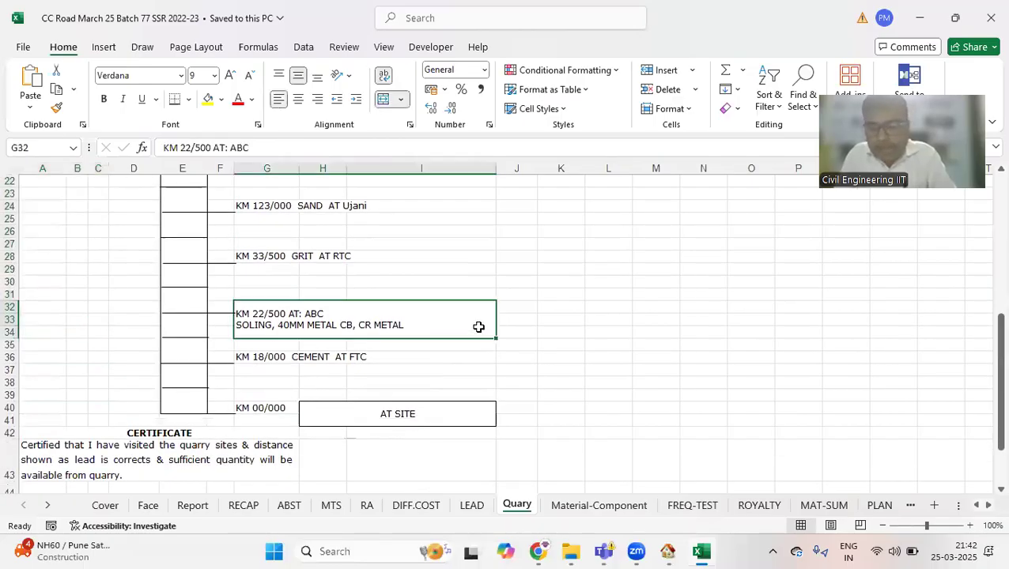
click(470, 506)
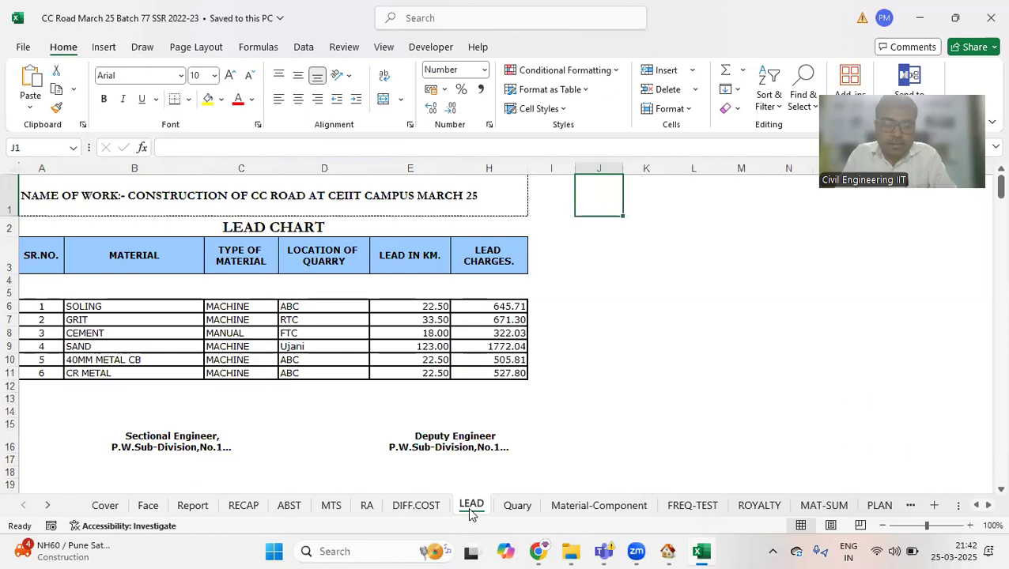
- Return to the MTS sheet and check the quantity of the M-20 cement concrete in item 4
click(330, 506)
scroll(288, 401, up, 4)
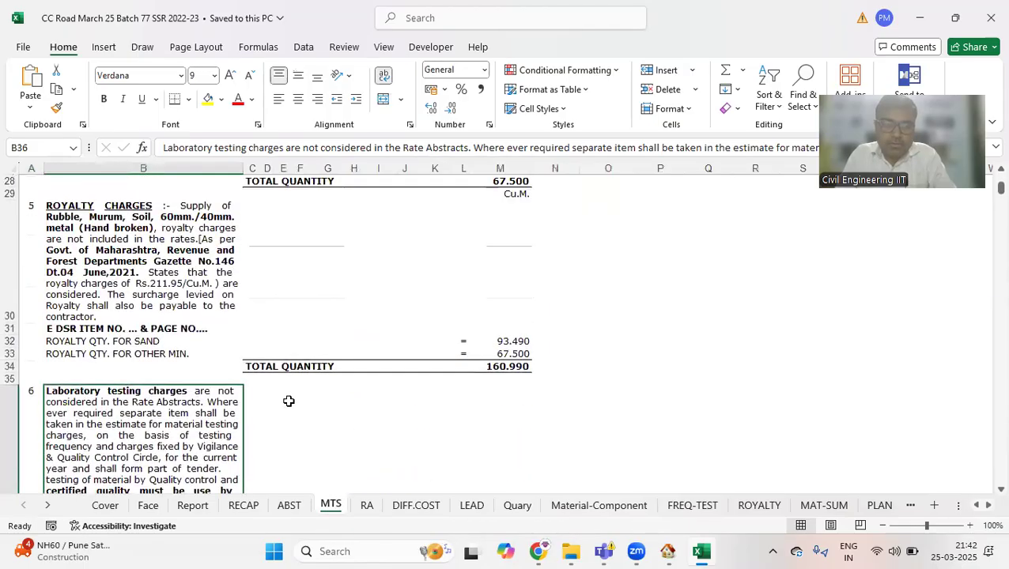
scroll(288, 401, up, 3)
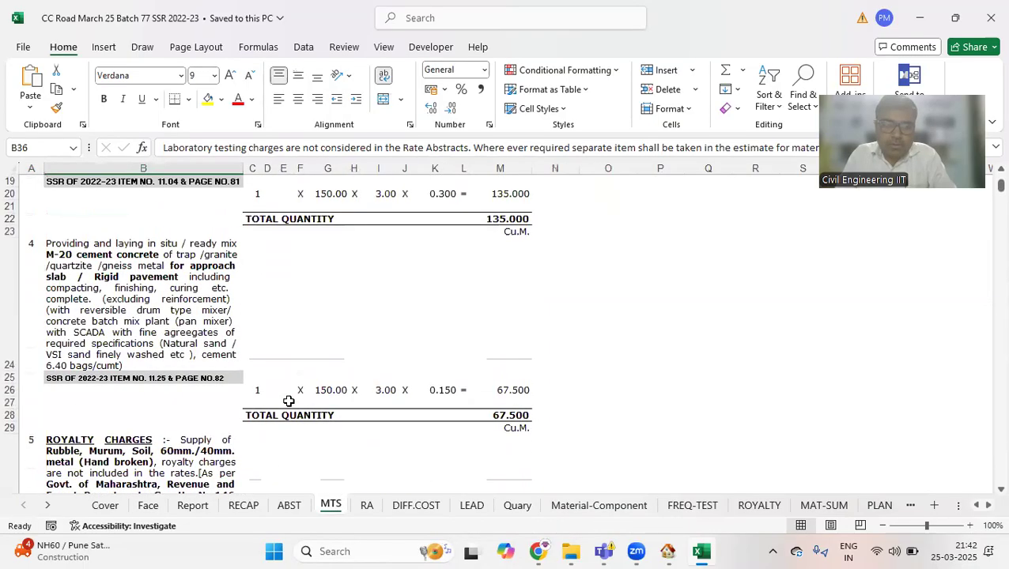
click(510, 391)
click(608, 396)
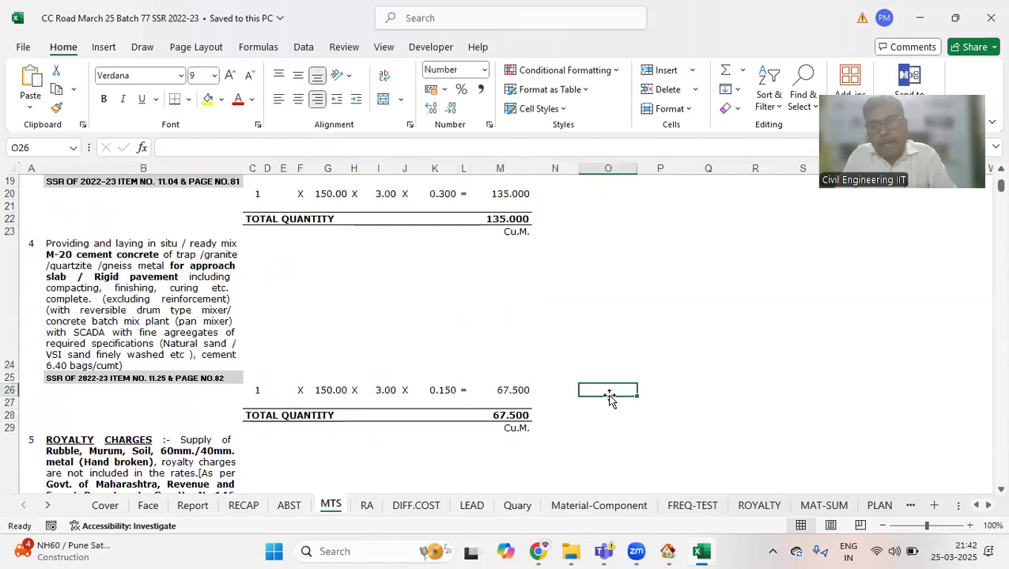
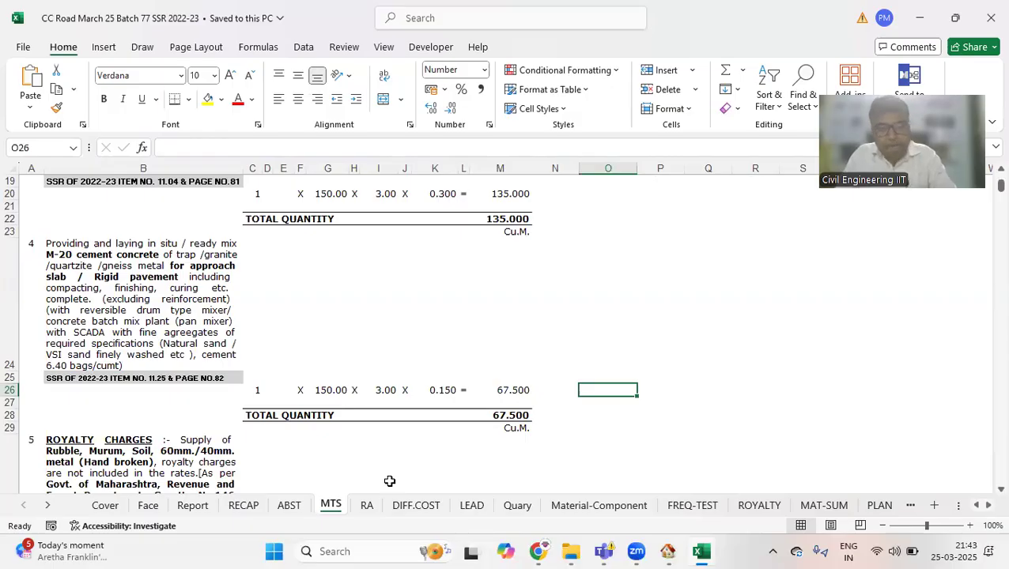
- Revisit the material cost difference sheet and the lead chart
click(416, 508)
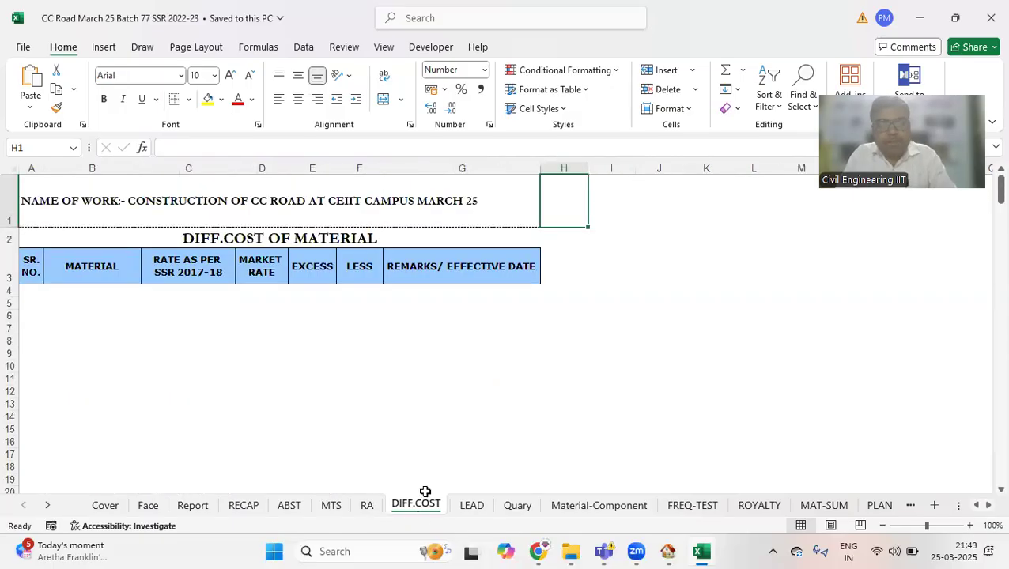
click(468, 509)
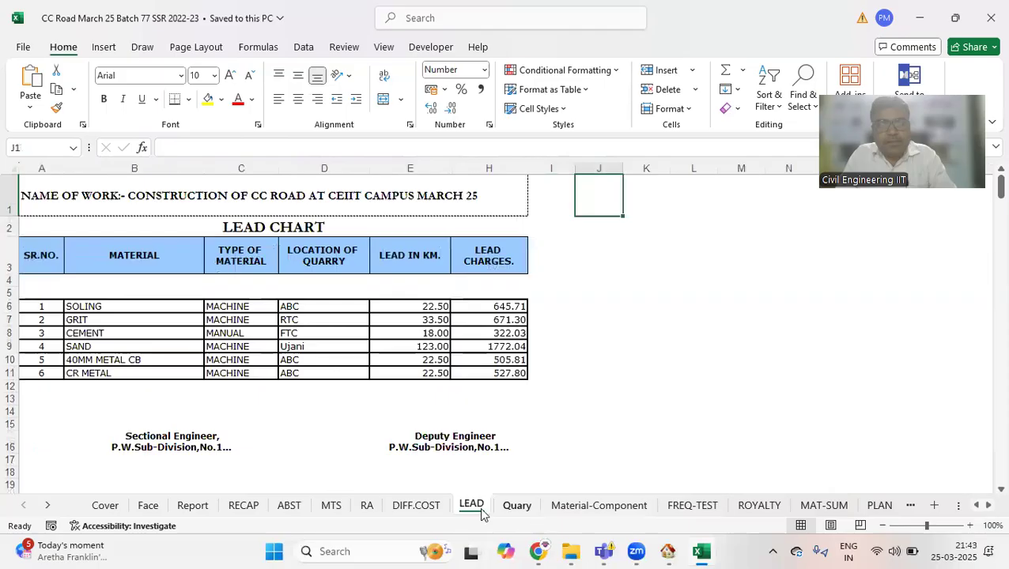
click(417, 508)
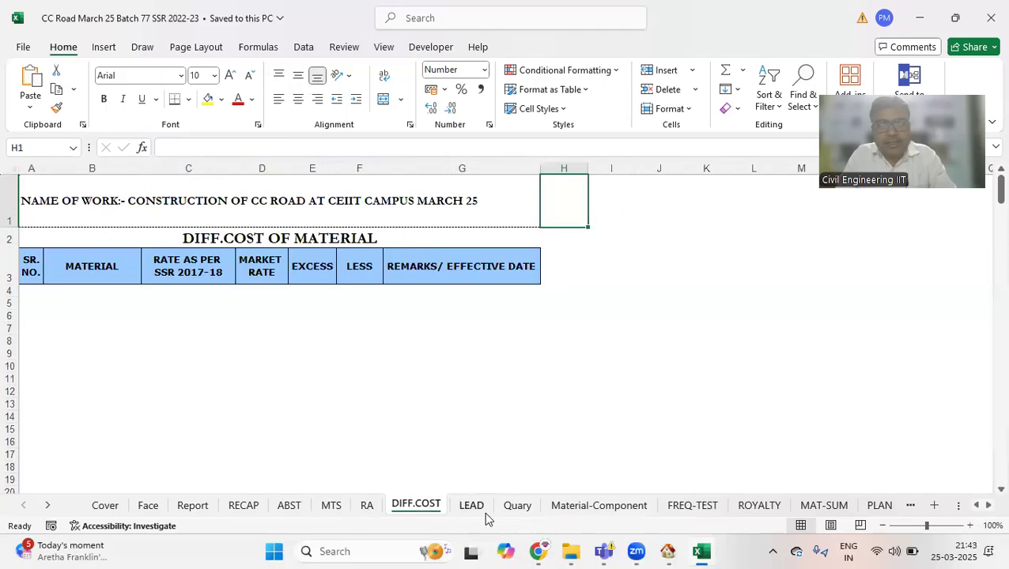
- Examine item 1's rate build-up on the RA sheet: basic SSR rate, labour cess deduction, municipal council addition and cess addition
click(367, 506)
scroll(306, 297, up, 3)
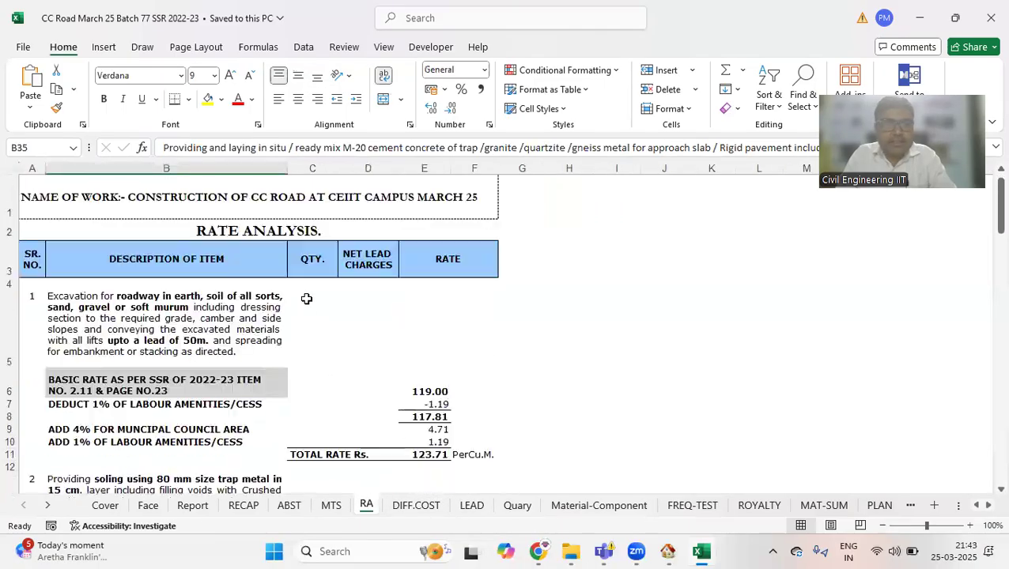
click(166, 329)
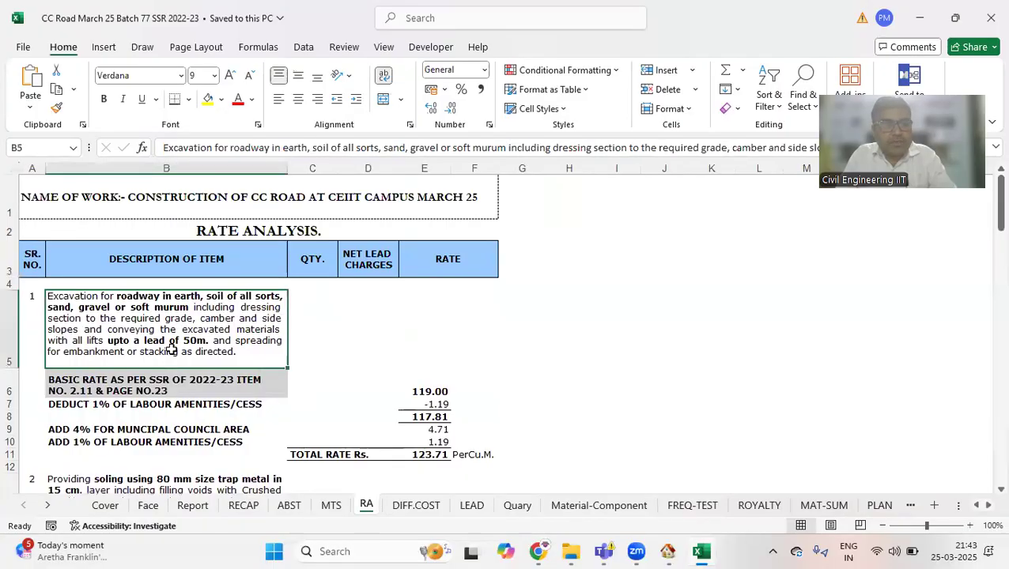
scroll(178, 395, down, 1)
click(194, 282)
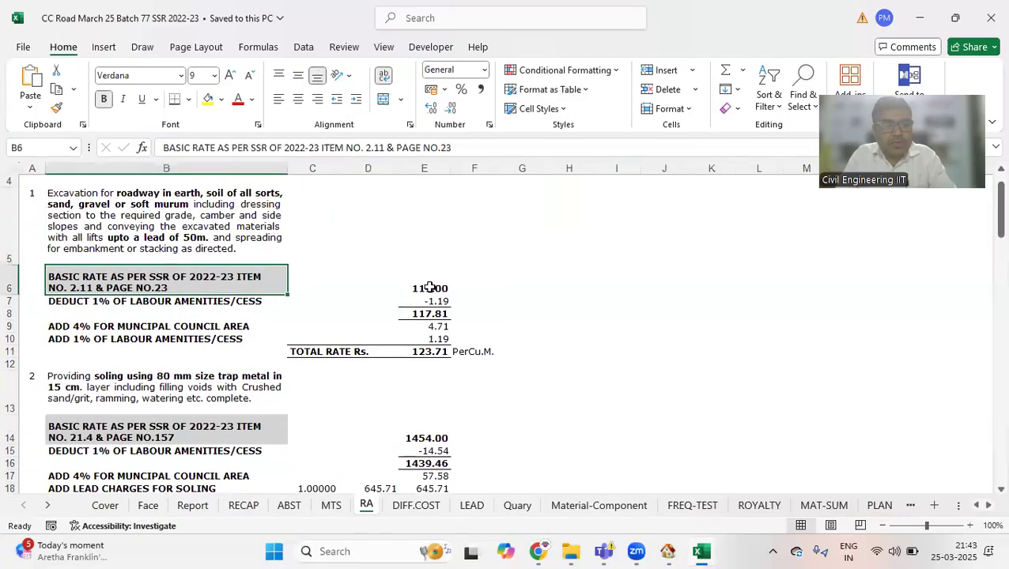
click(114, 299)
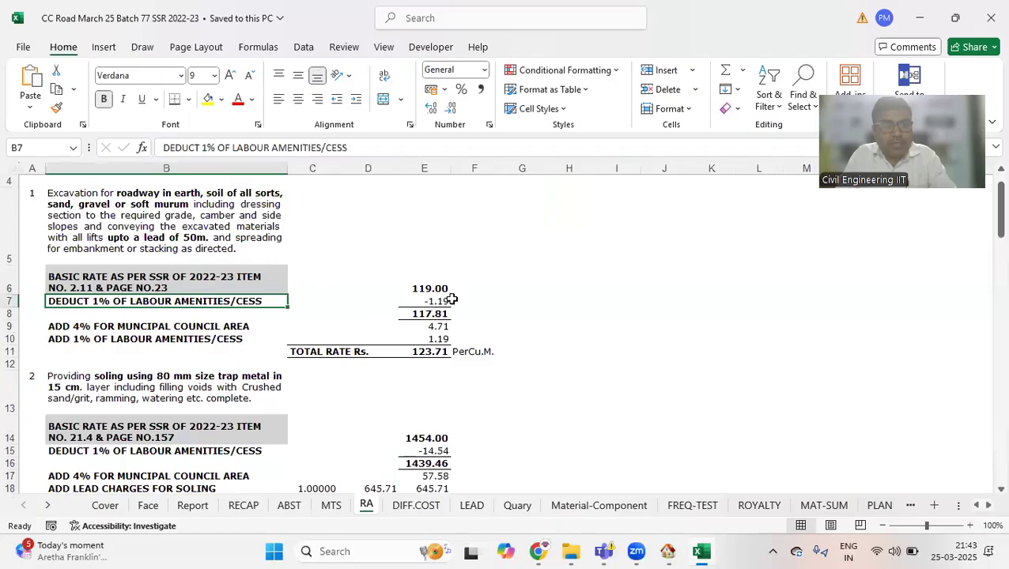
click(98, 328)
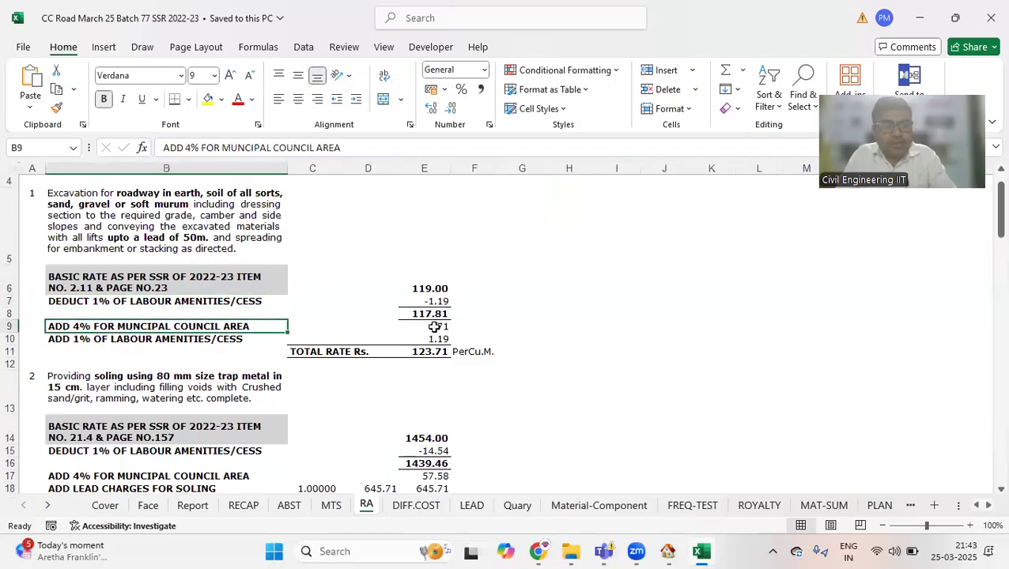
click(129, 338)
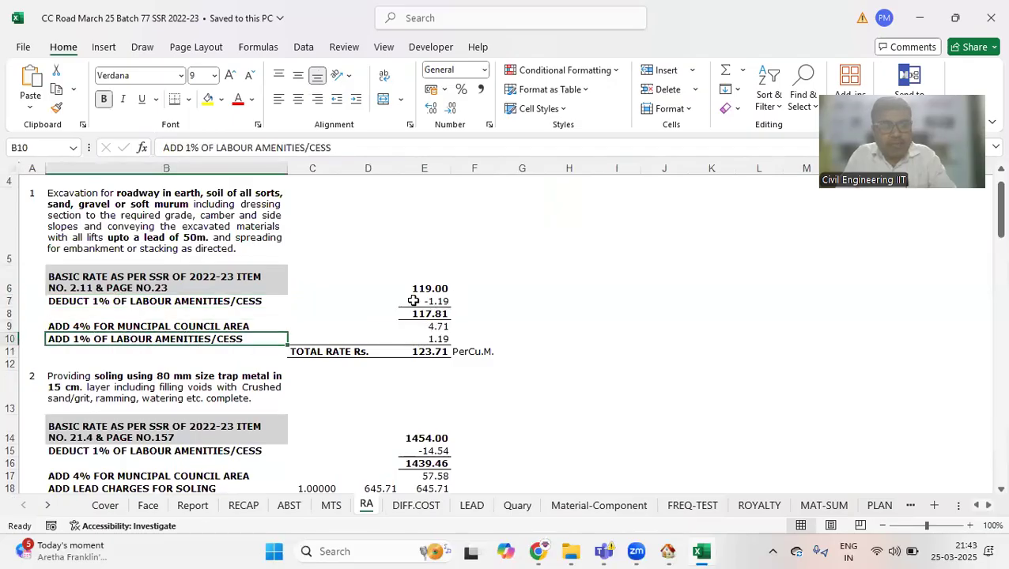
- Examine item 2's rate build-up on the RA sheet, including the lead charges for soling and grit and the total rate formula
scroll(426, 338, down, 1)
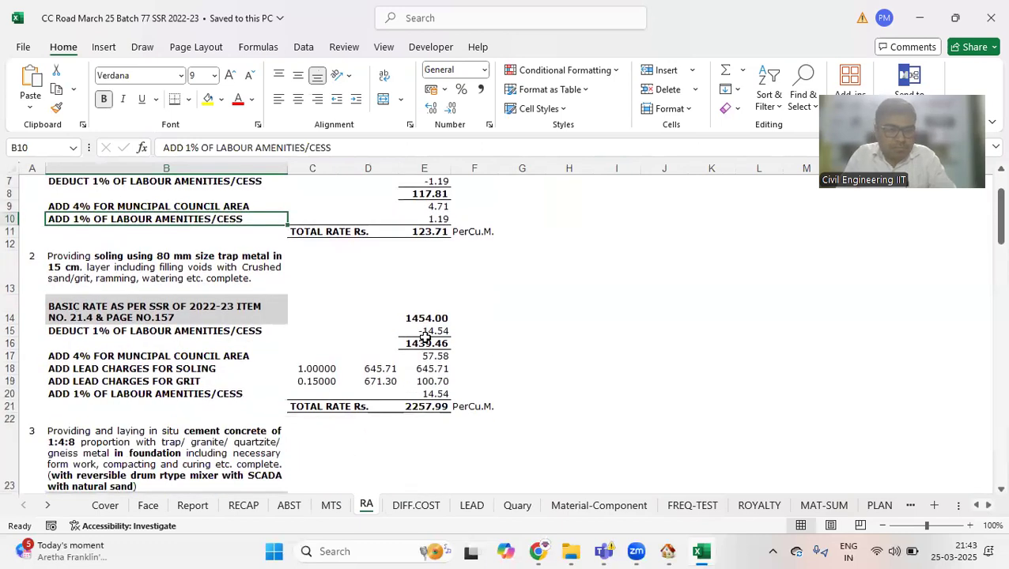
click(161, 353)
drag(190, 367, 226, 380)
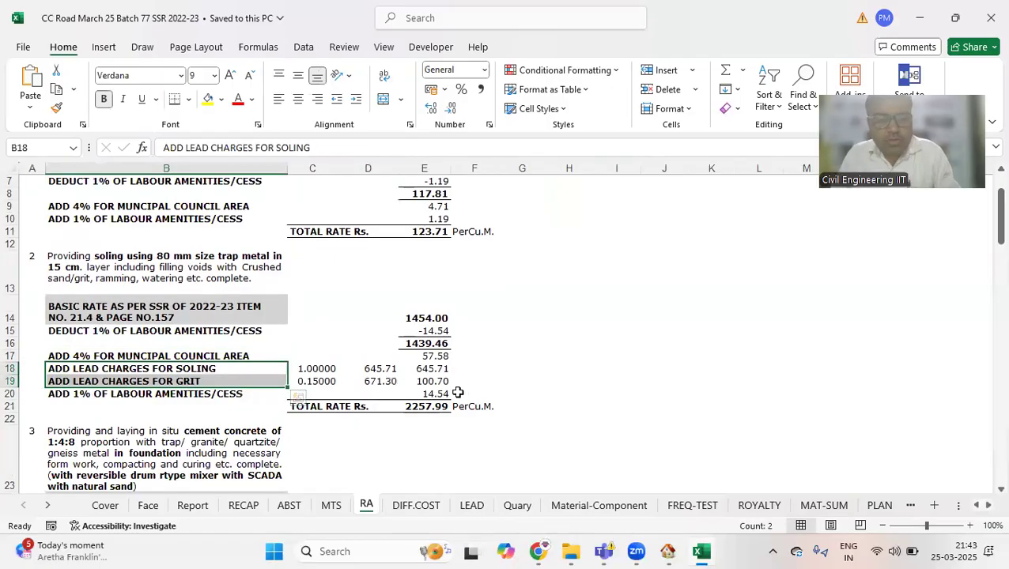
click(424, 406)
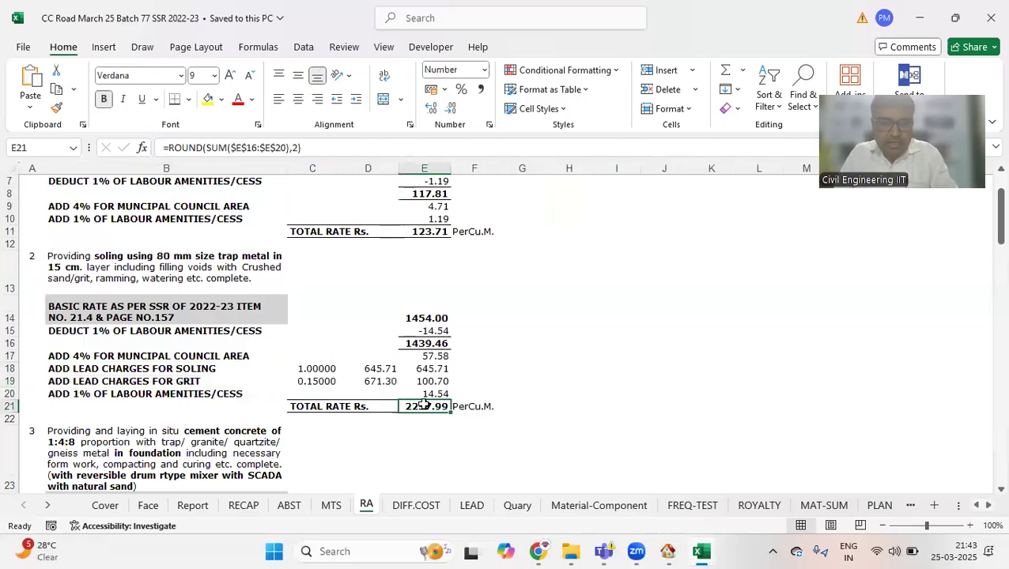
- Examine item 3's rate build-up: lead charges for cement, sand and 40 mm metal, the non-SCADA deduction, and the labour cess deduction and addition
scroll(424, 404, down, 2)
scroll(423, 403, down, 2)
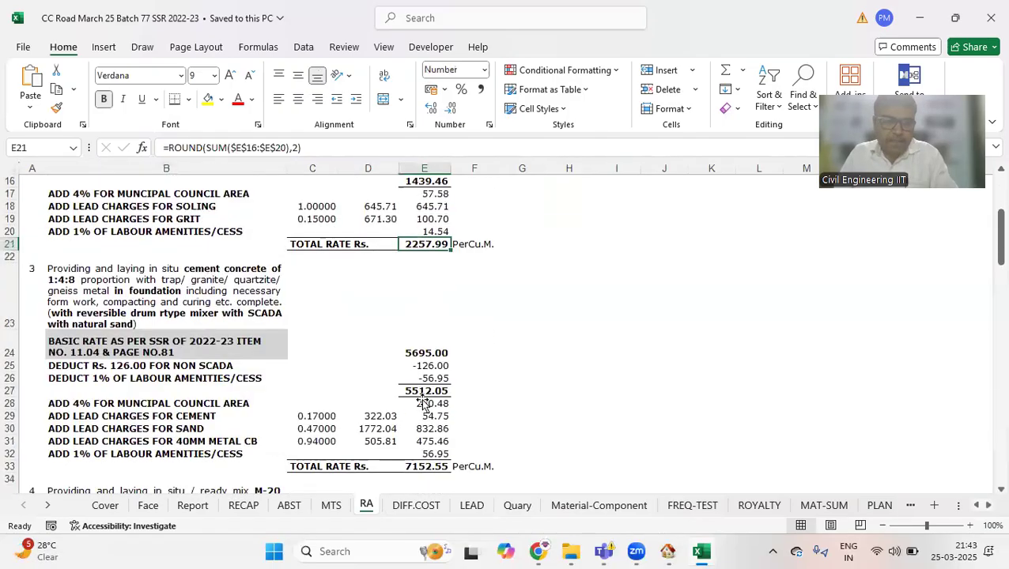
drag(212, 378, 221, 401)
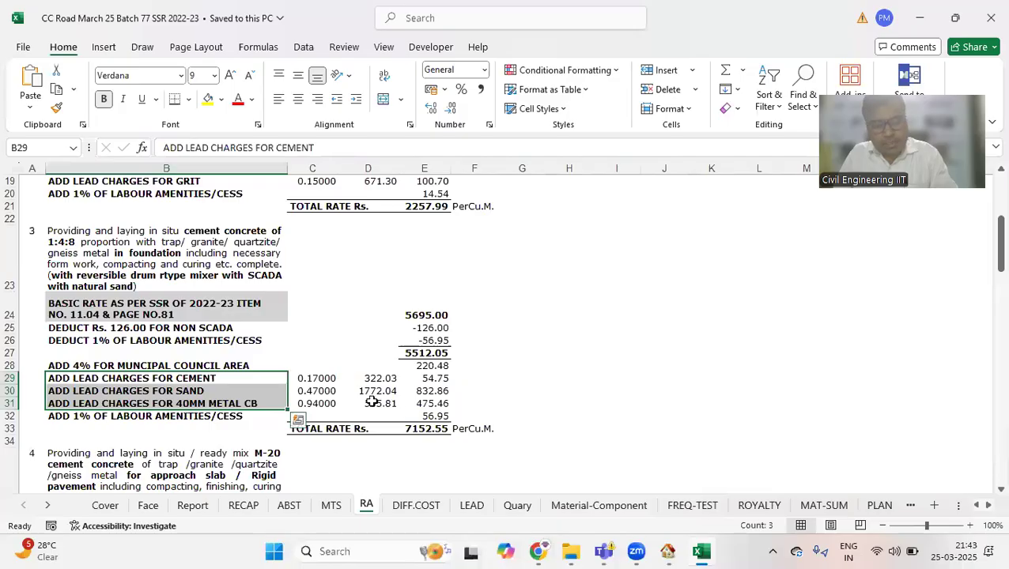
click(119, 328)
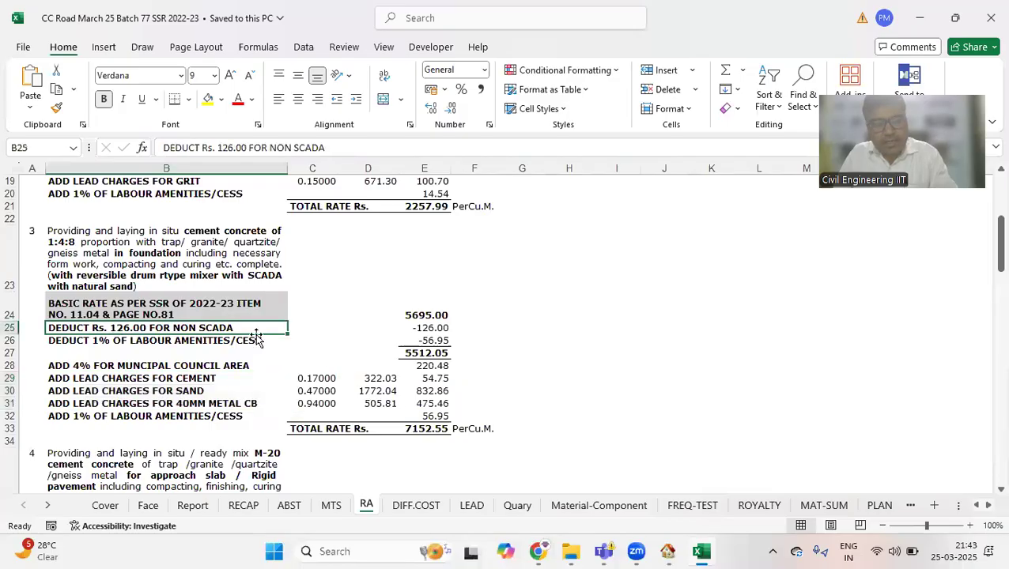
click(126, 342)
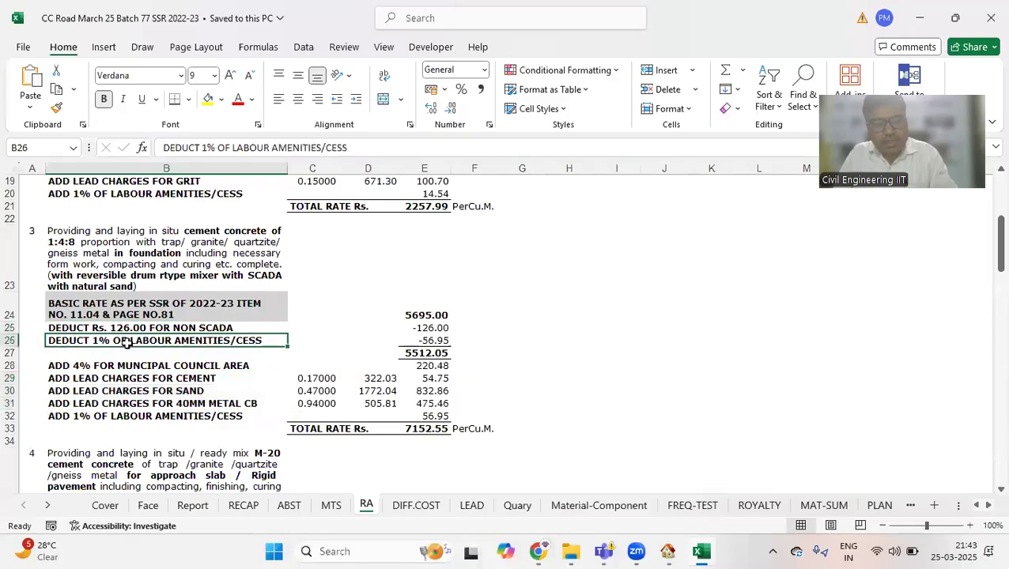
click(427, 340)
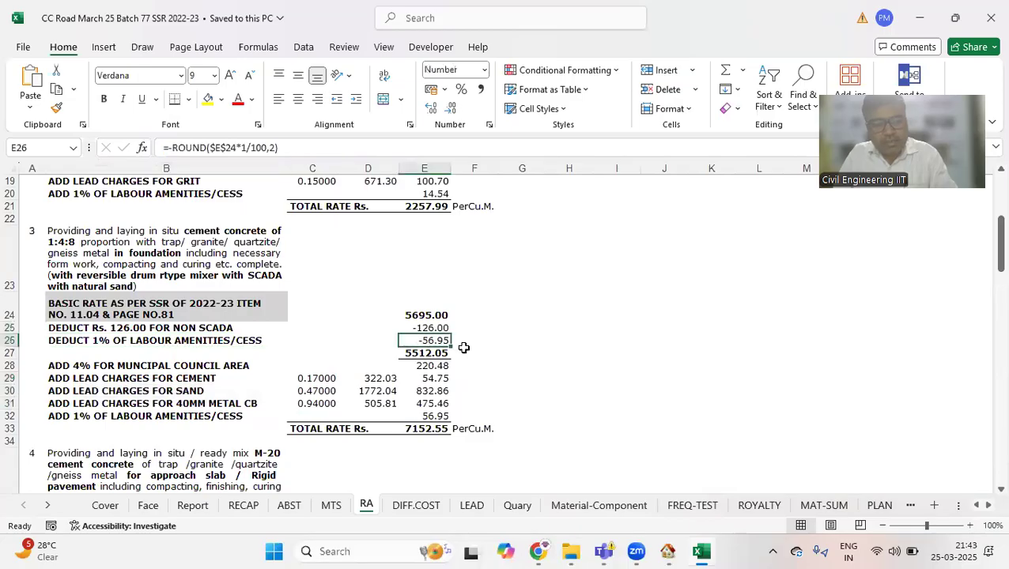
click(435, 415)
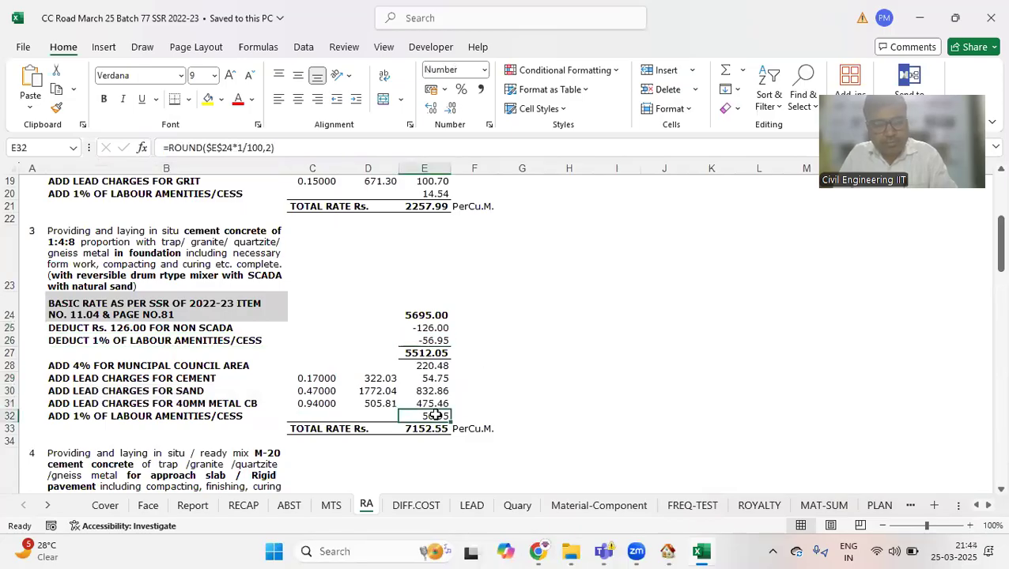
- Review the rate build-up of item 4's M-20 cement concrete, down to the end of the rate analysis
scroll(435, 415, down, 4)
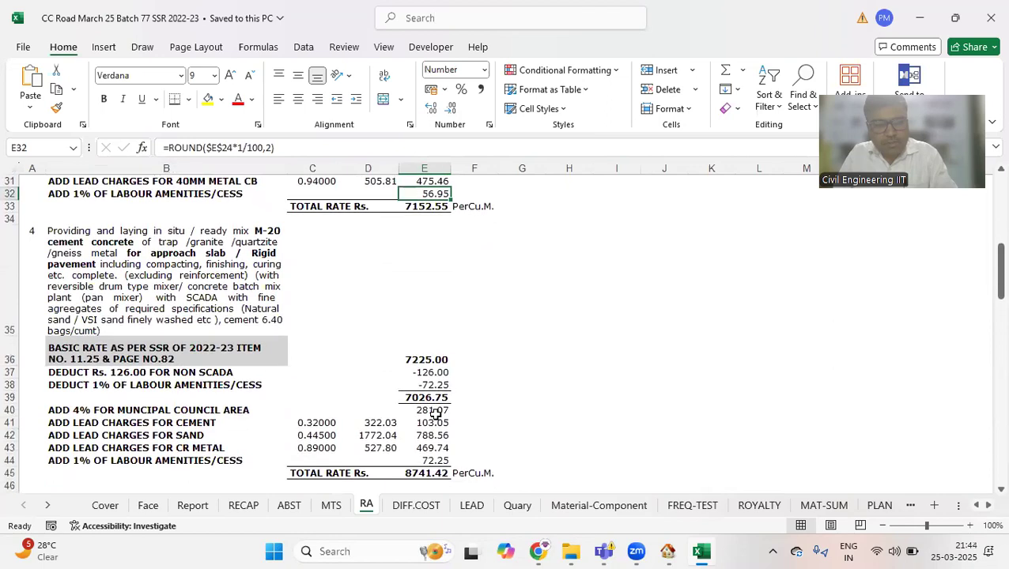
scroll(180, 335, down, 1)
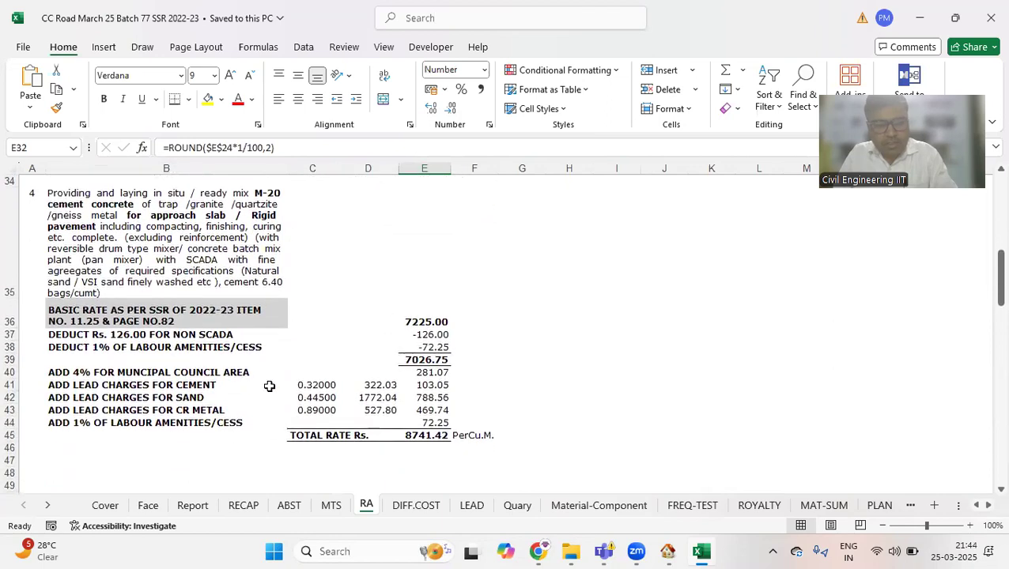
scroll(340, 433, down, 2)
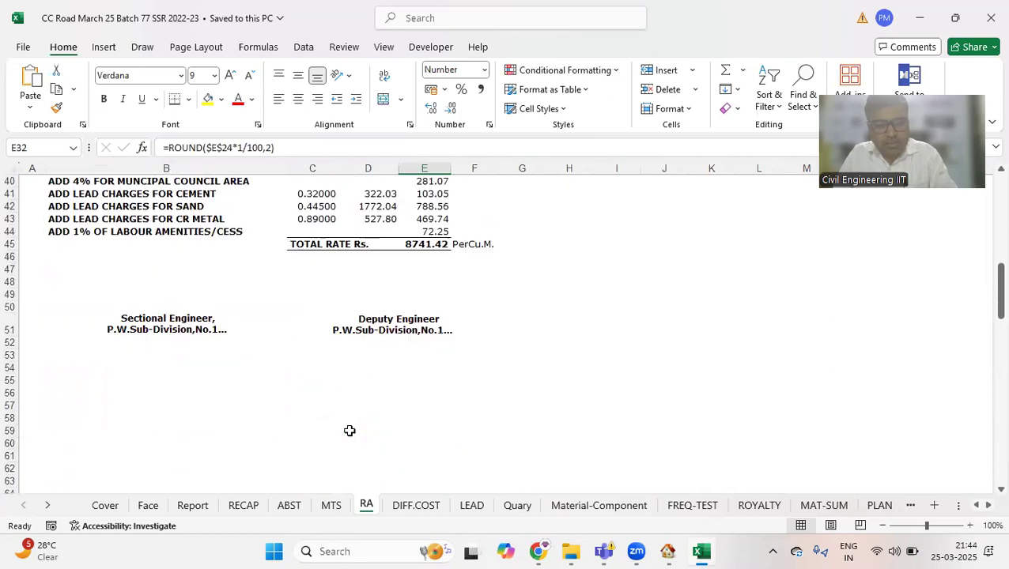
scroll(349, 431, up, 4)
scroll(349, 431, down, 4)
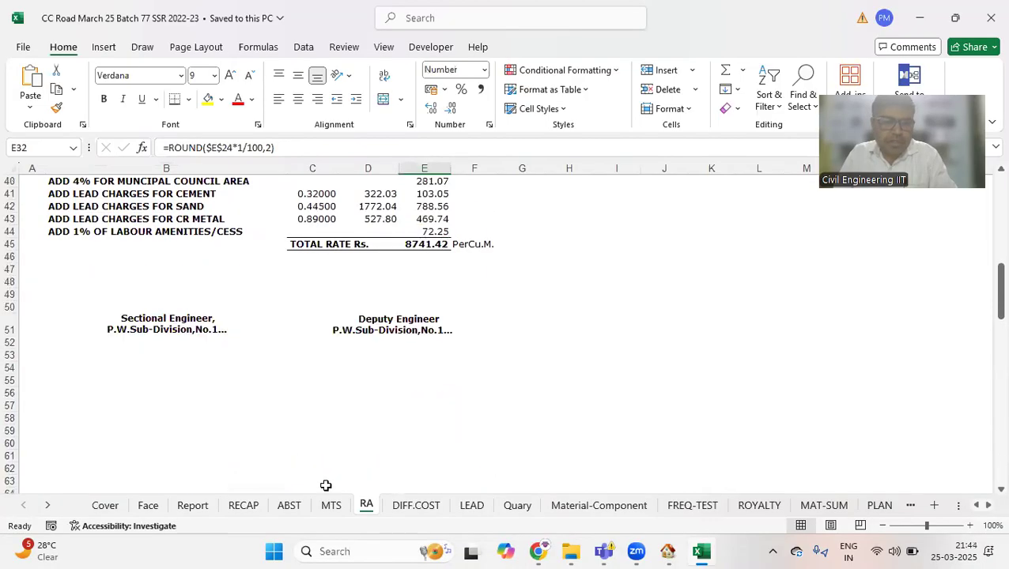
- On the ABST sheet, check the formulas behind item 1's quantity, rate and total amount
click(294, 505)
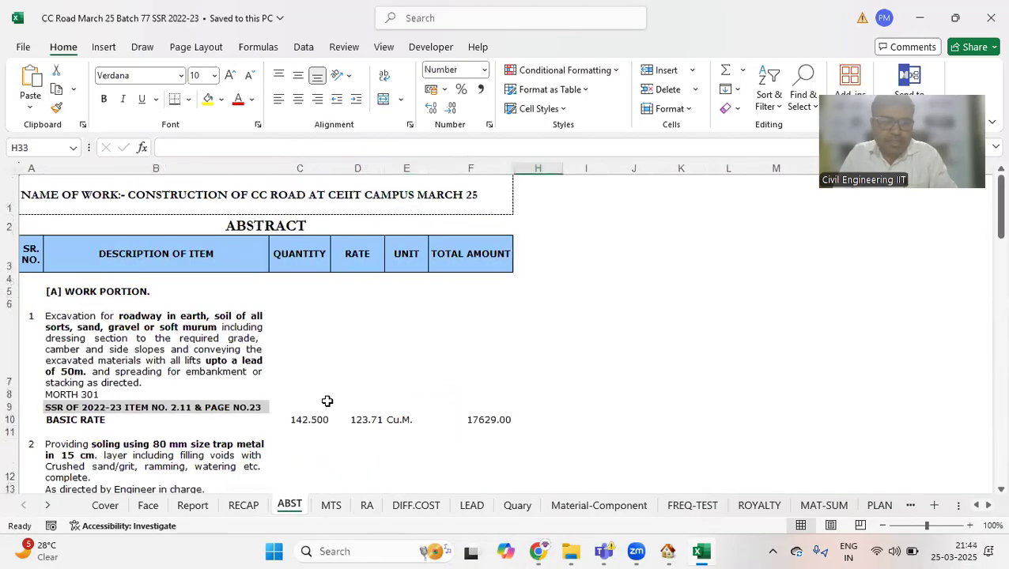
click(307, 418)
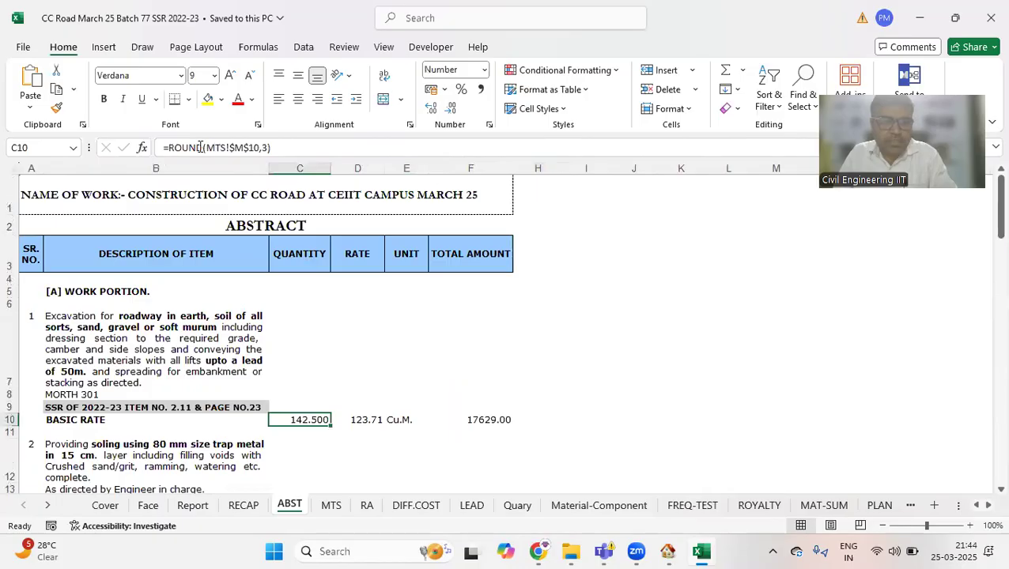
click(364, 419)
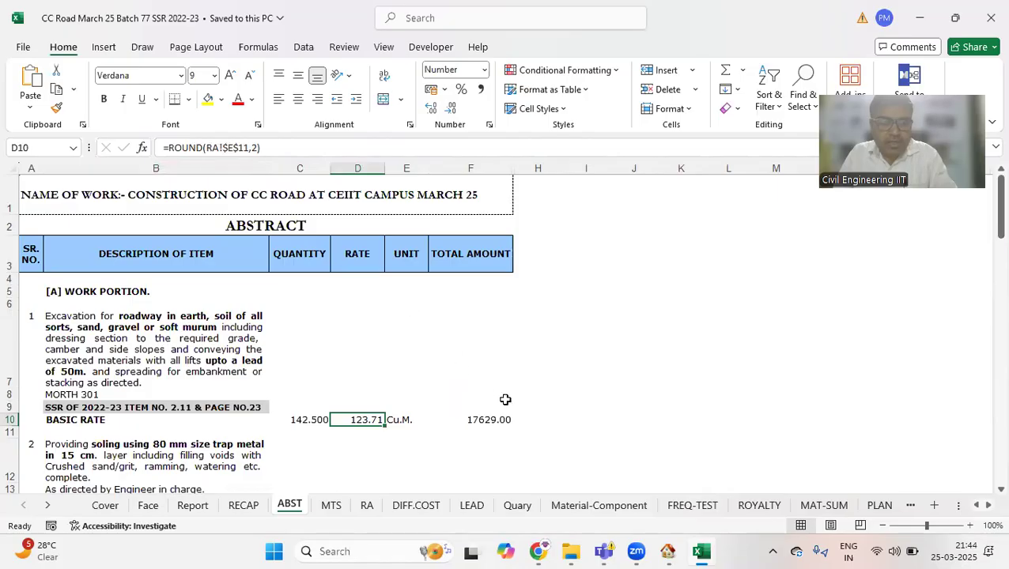
click(482, 420)
- Review the remaining abstract items and trace the sand royalty quantity in item 5 to its source on the ROYALTY sheet
scroll(497, 404, down, 5)
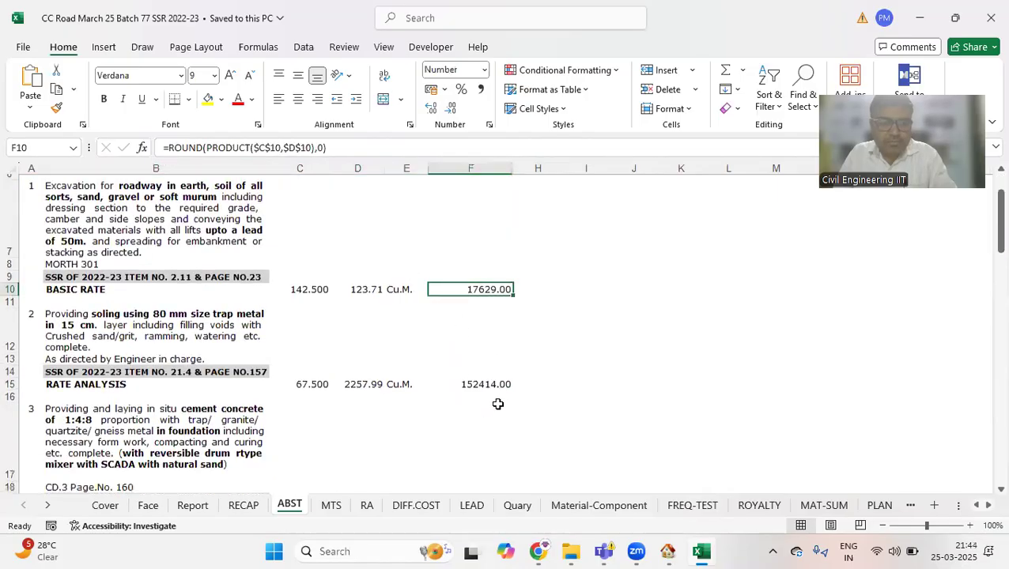
scroll(497, 404, down, 2)
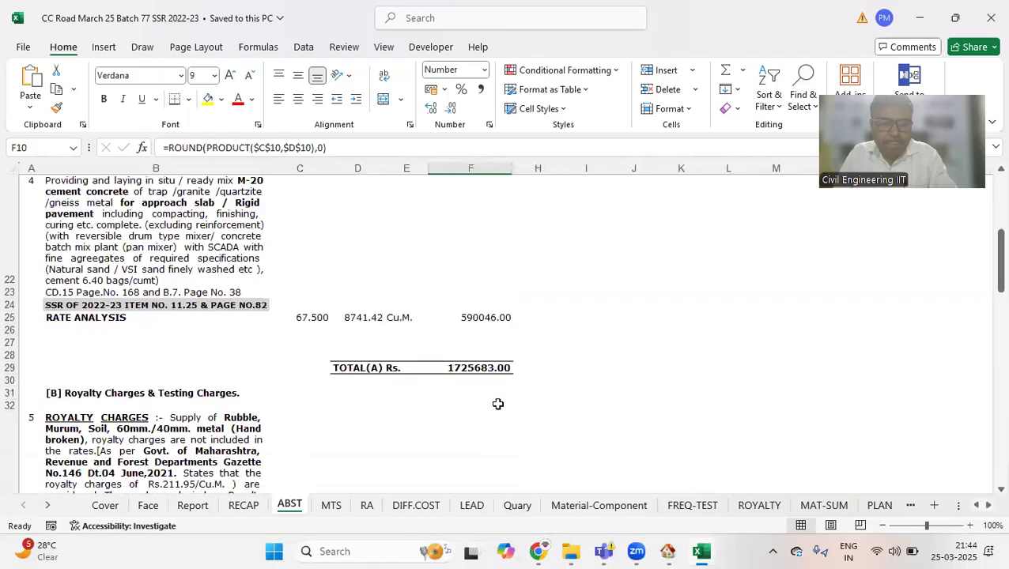
scroll(497, 403, down, 3)
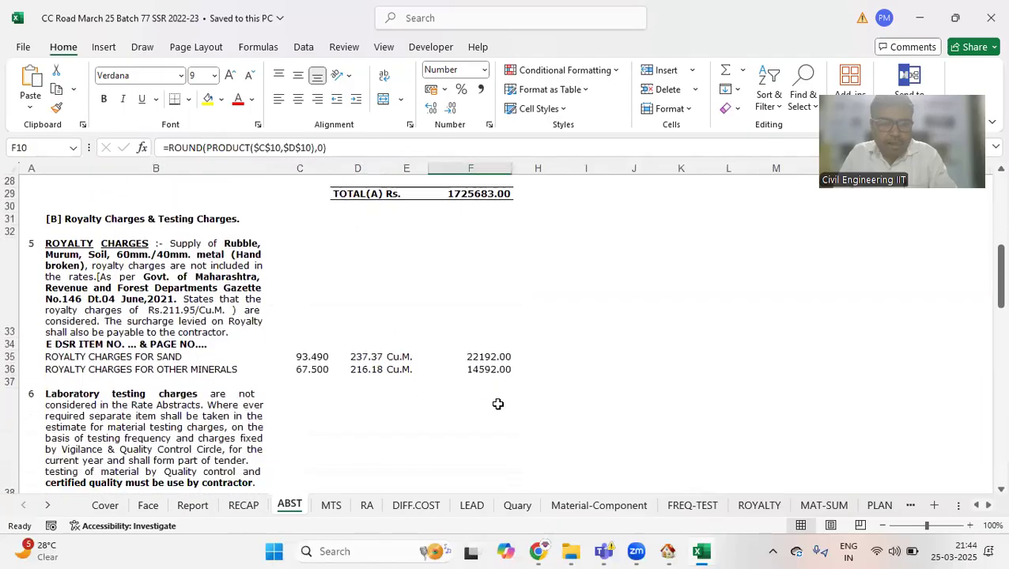
scroll(498, 404, down, 1)
click(322, 320)
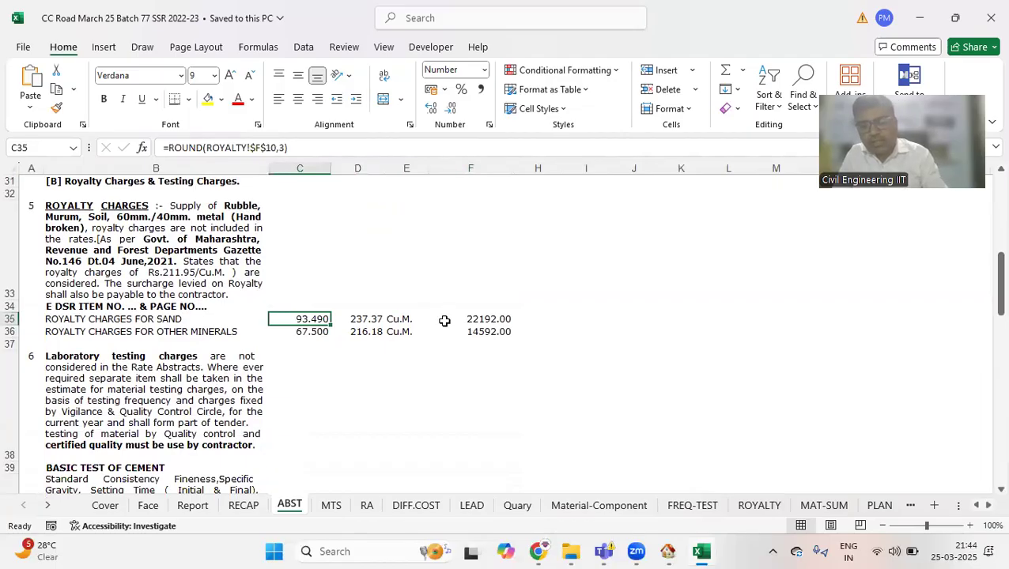
key(ctrl+bracketleft)
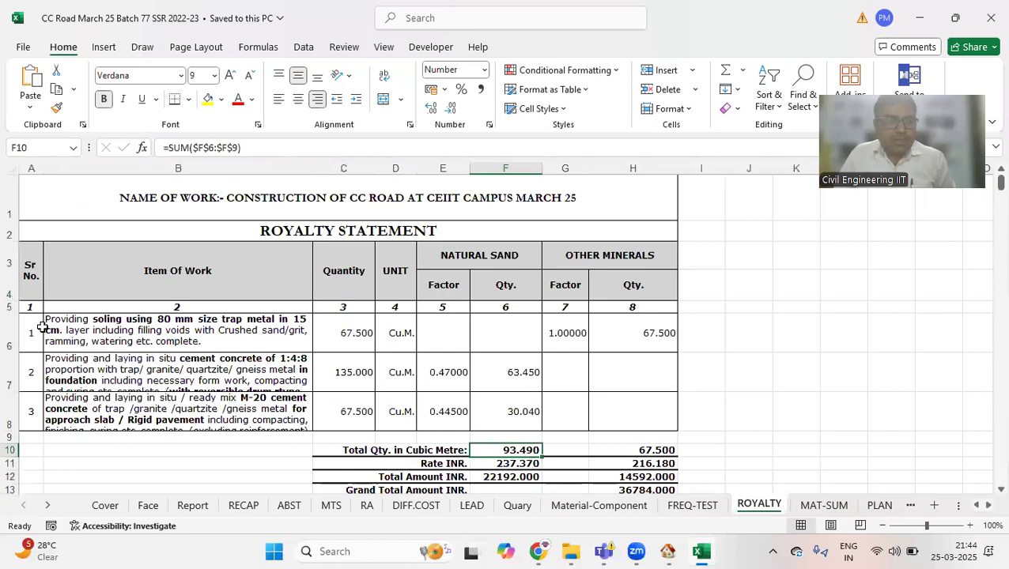
- Review the soling, 1:4:8 concrete and M-20 concrete items listed in the royalty statement
click(139, 327)
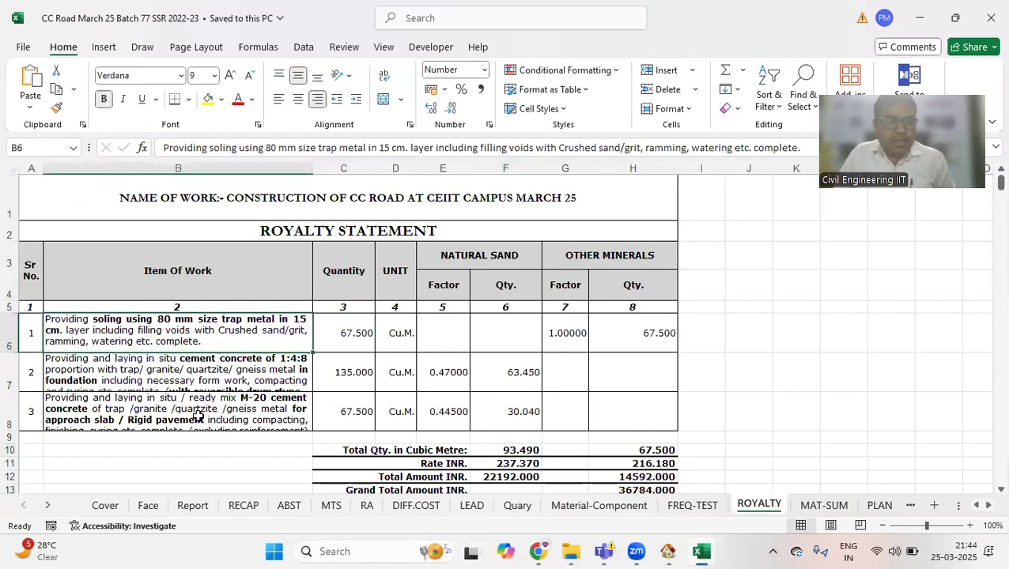
shift+click(197, 415)
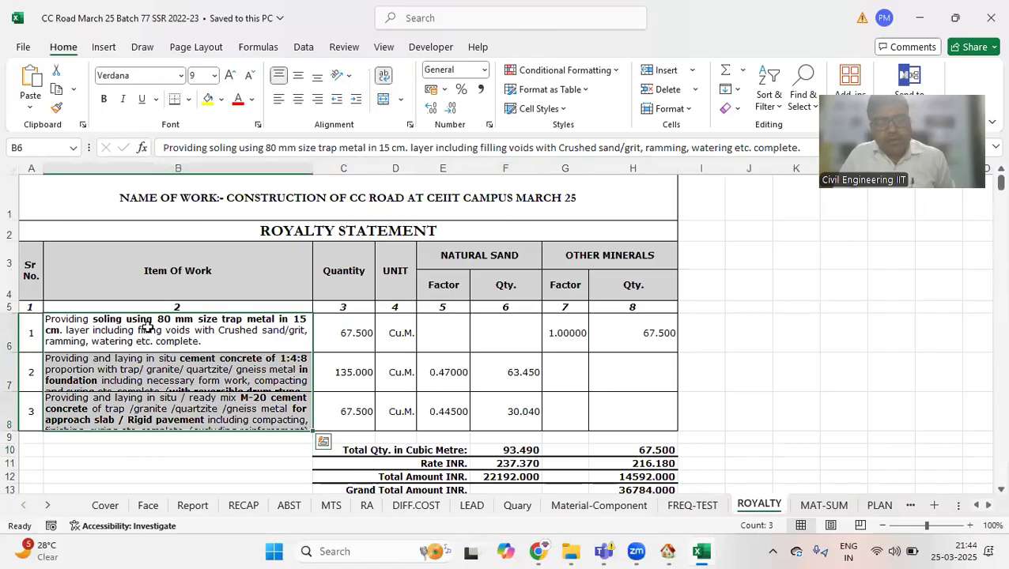
click(204, 380)
click(203, 419)
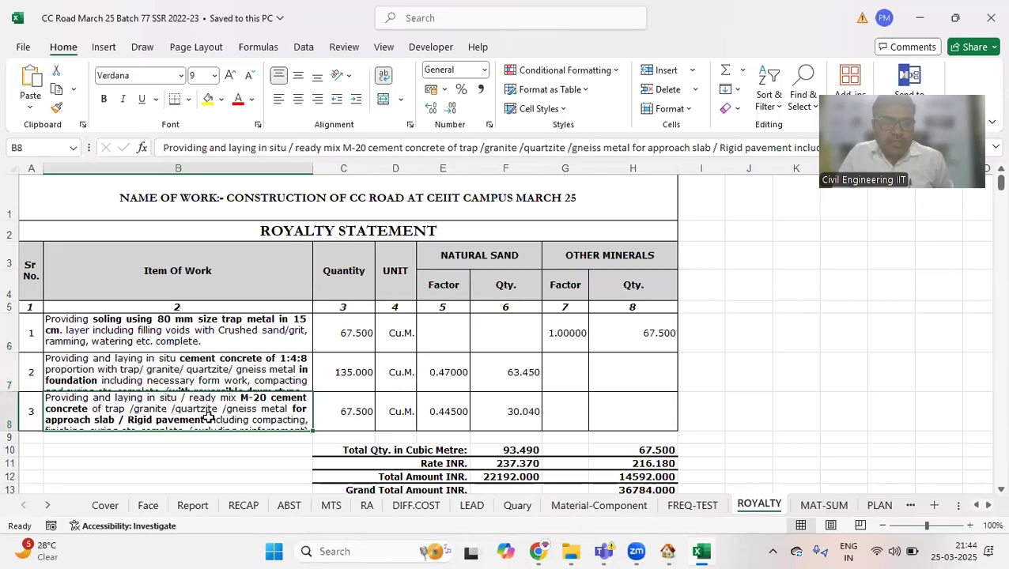
- Clear the natural sand factor and quantity for the M-20 cement concrete item in the royalty statement
click(453, 419)
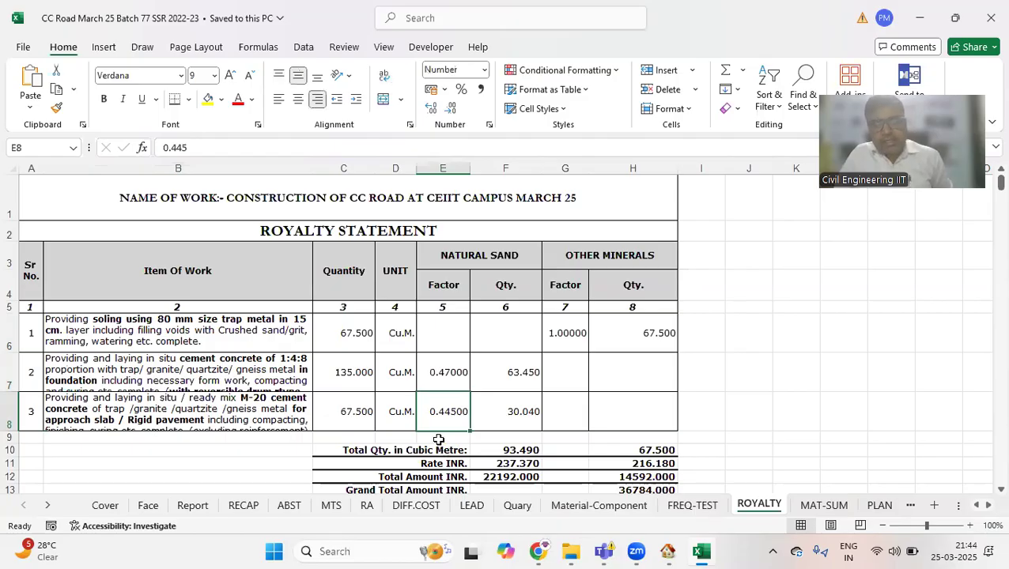
key(Delete)
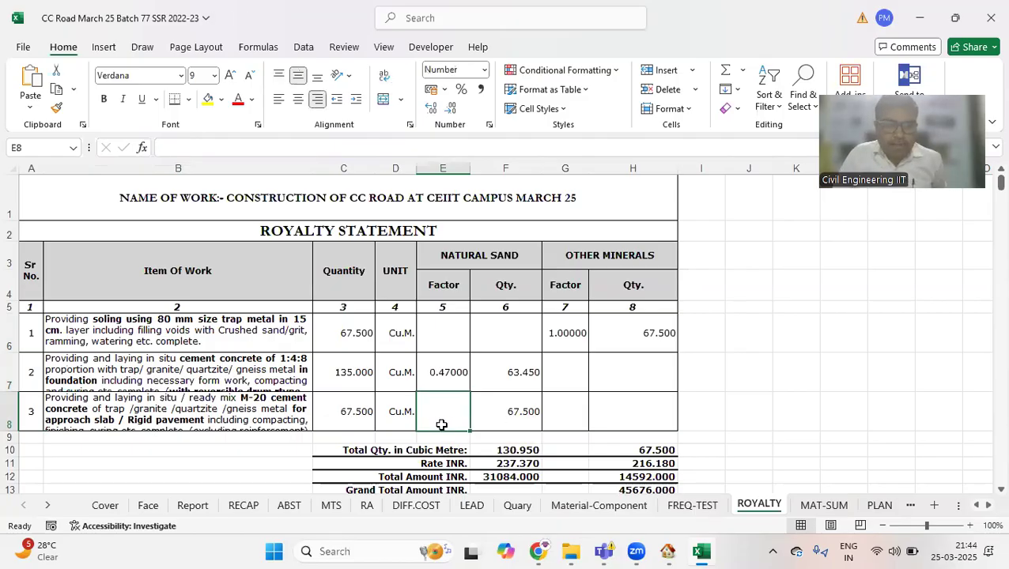
click(521, 416)
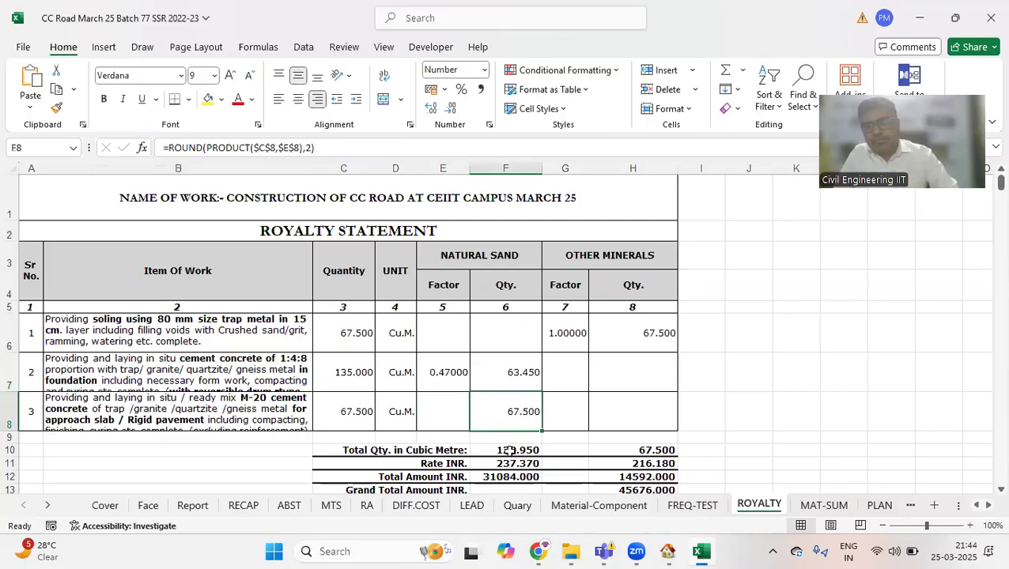
key(Delete)
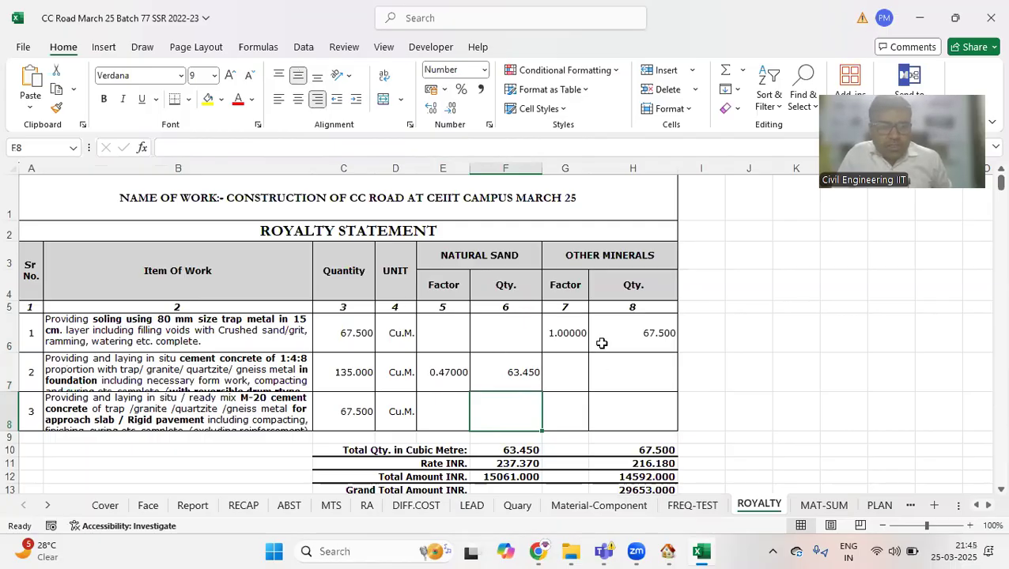
- Check the natural sand royalty rate, its total amount formula and the grand total formula below the royalty statement
scroll(642, 399, down, 1)
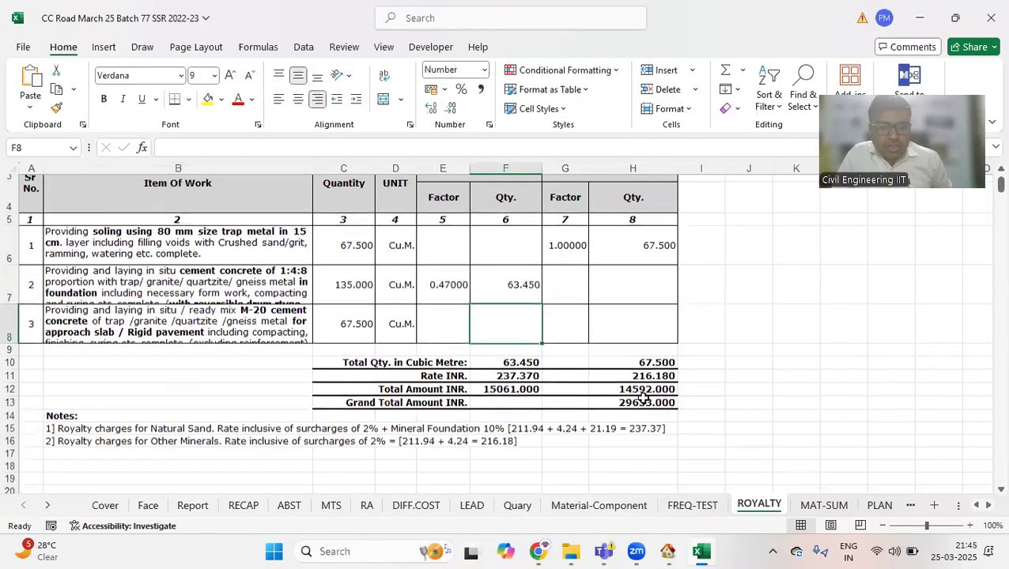
scroll(641, 398, down, 1)
click(498, 370)
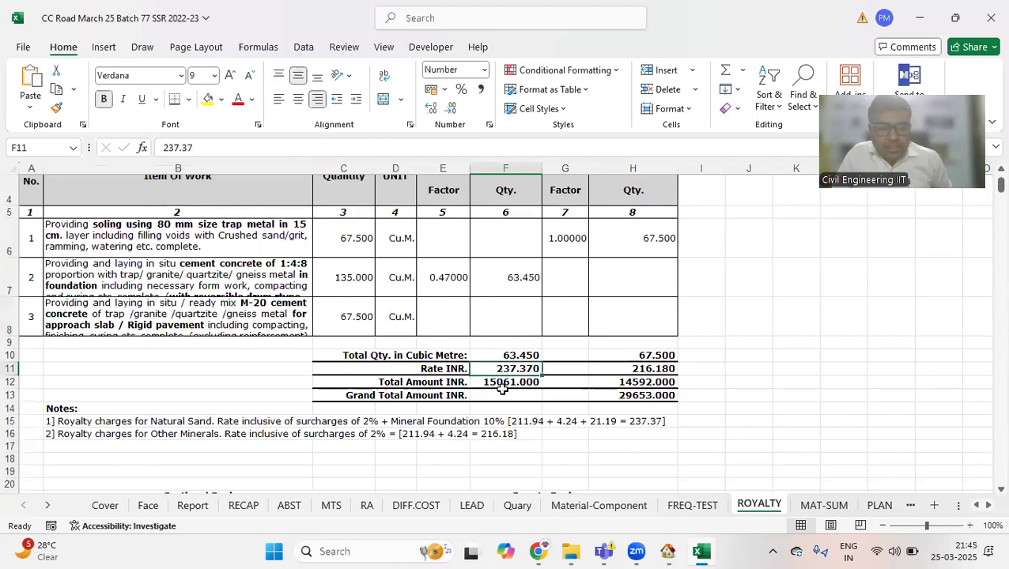
click(500, 384)
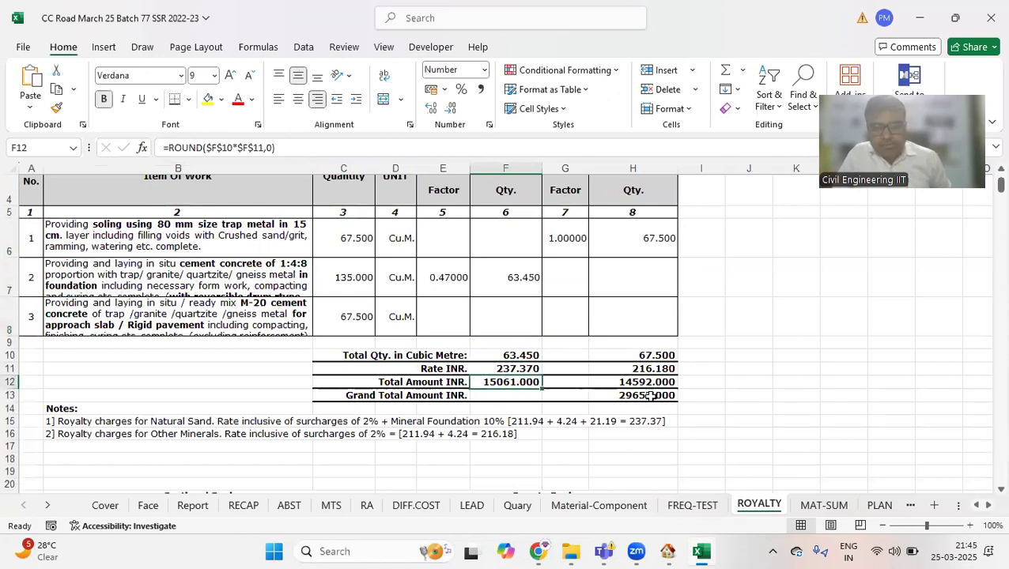
click(645, 401)
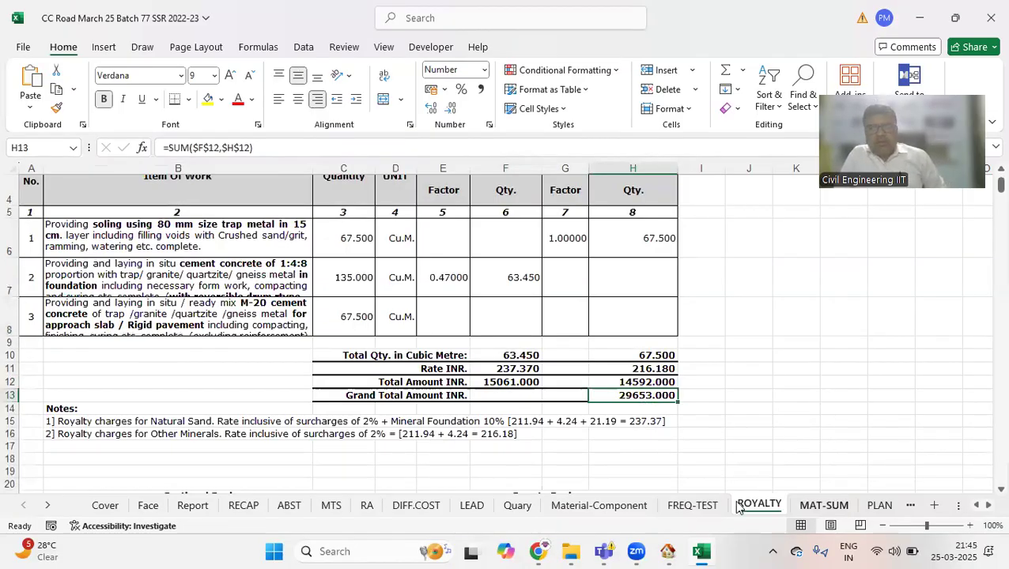
- Examine the material constants, quantities and totals for each item on the Material-Component sheet
click(605, 504)
scroll(507, 291, down, 3)
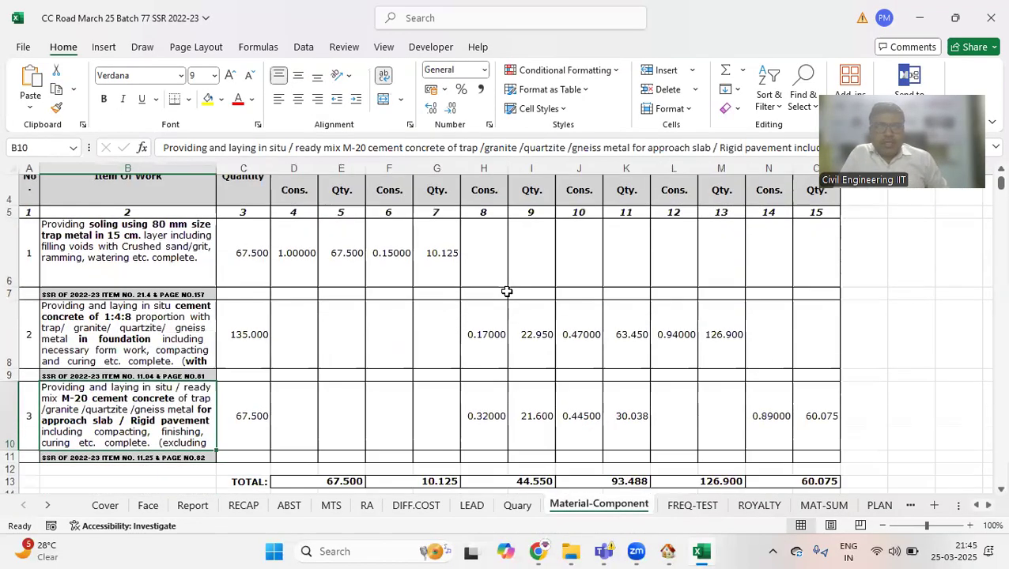
scroll(507, 291, up, 1)
scroll(507, 292, up, 1)
scroll(621, 372, down, 1)
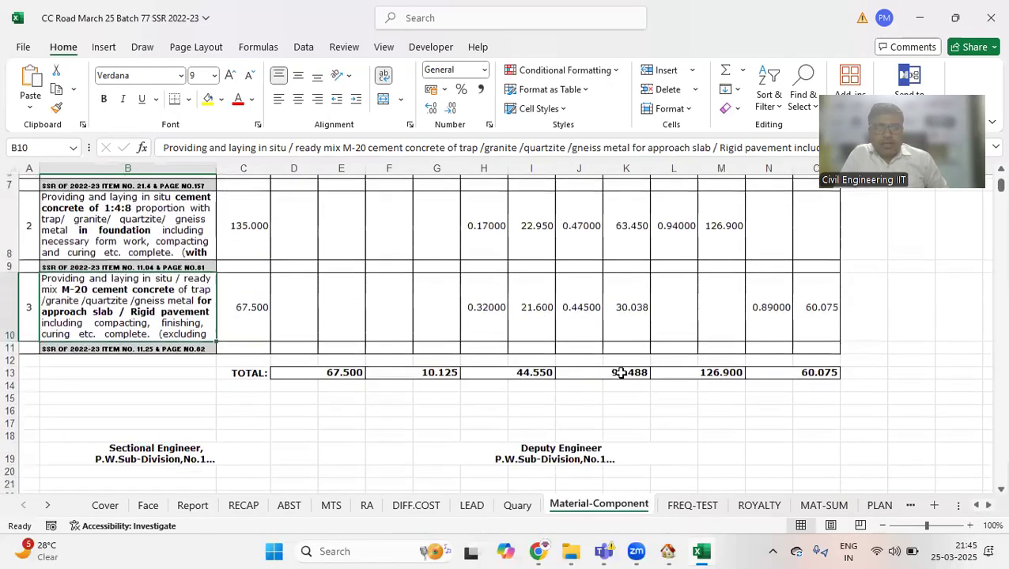
scroll(622, 372, up, 2)
scroll(622, 373, down, 2)
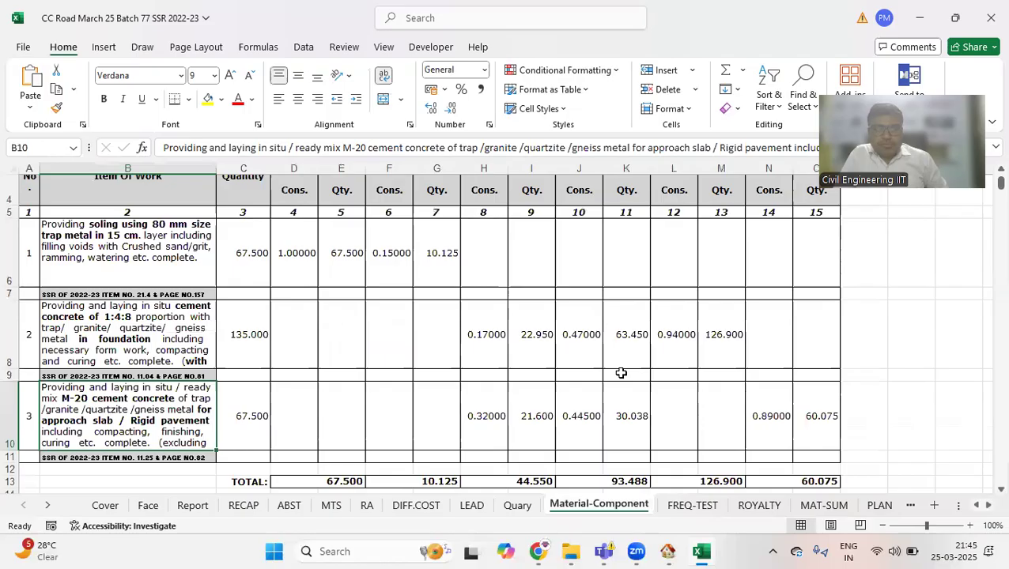
- Look through the test frequency chart, the royalty statement and the material summary on the FREQ-TEST, ROYALTY and MAT-SUM sheets
click(694, 506)
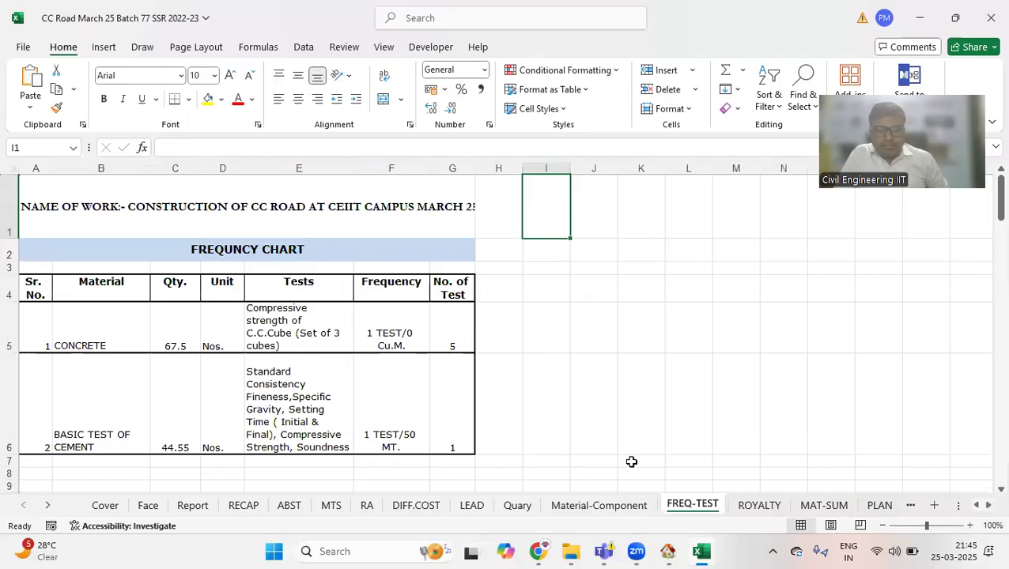
click(765, 511)
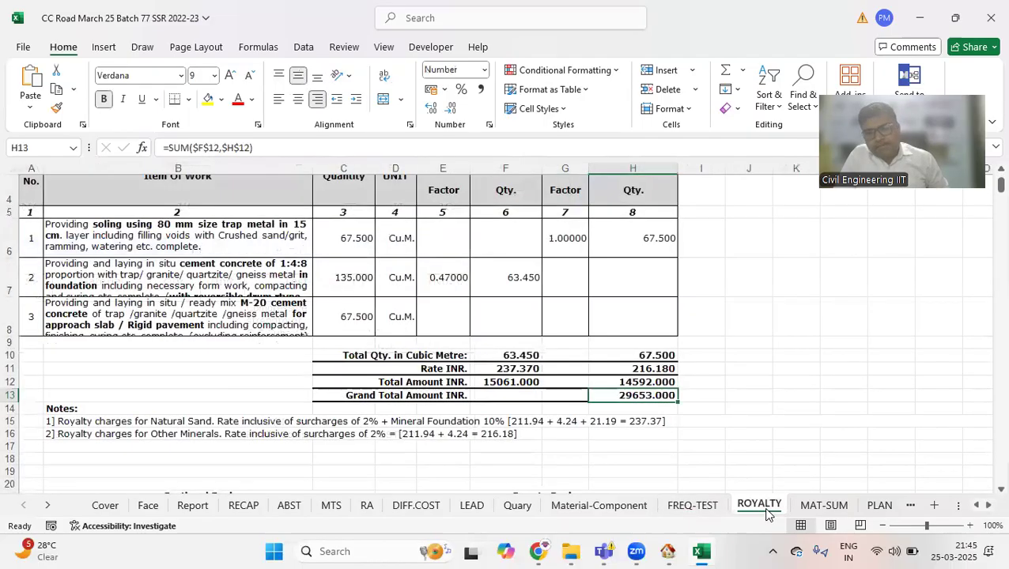
click(823, 507)
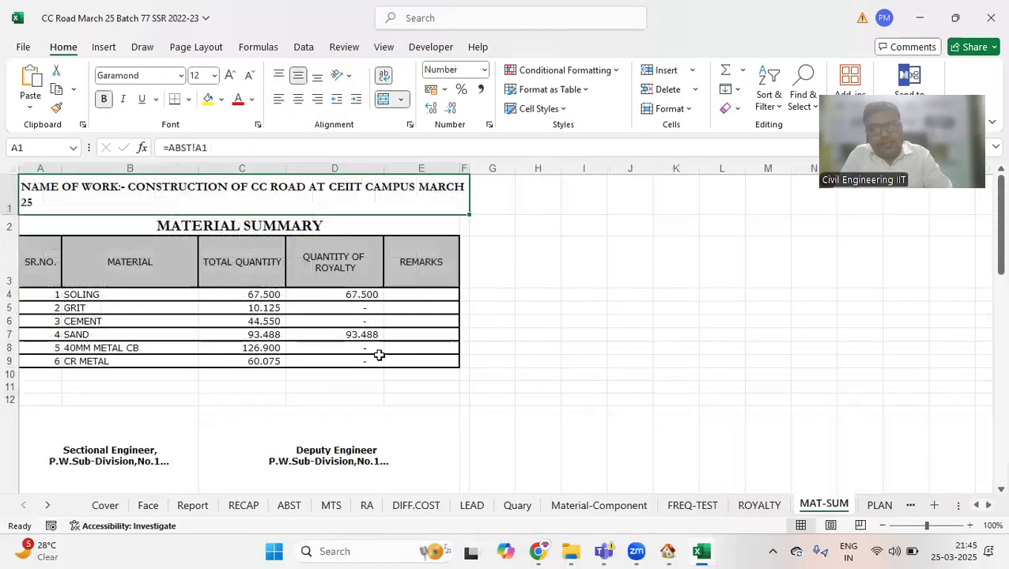
- Check the testing charges and totals on the ABST sheet and the grand total on the RECAP sheet
click(243, 506)
click(289, 507)
scroll(297, 329, down, 3)
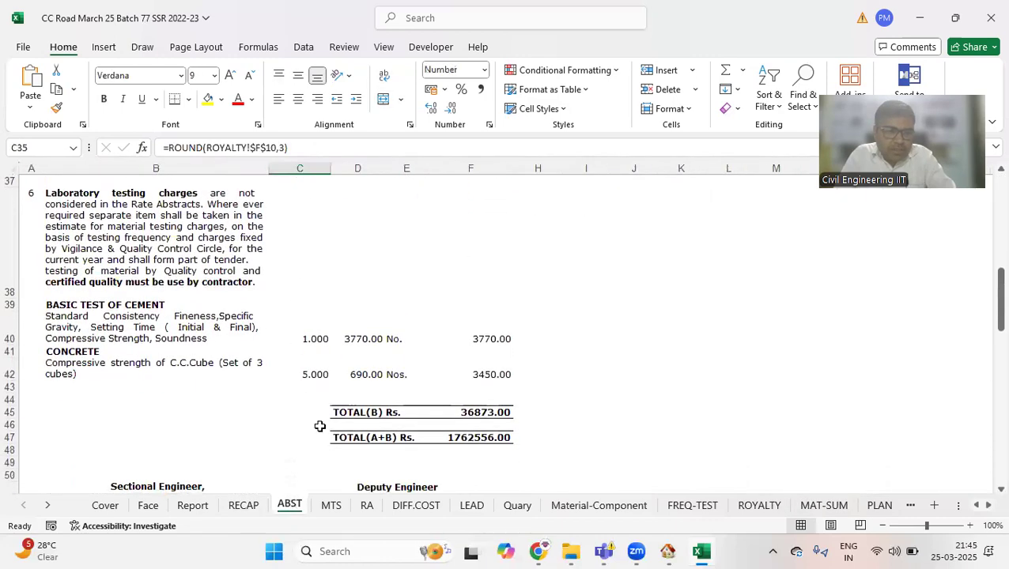
scroll(324, 431, down, 3)
click(247, 506)
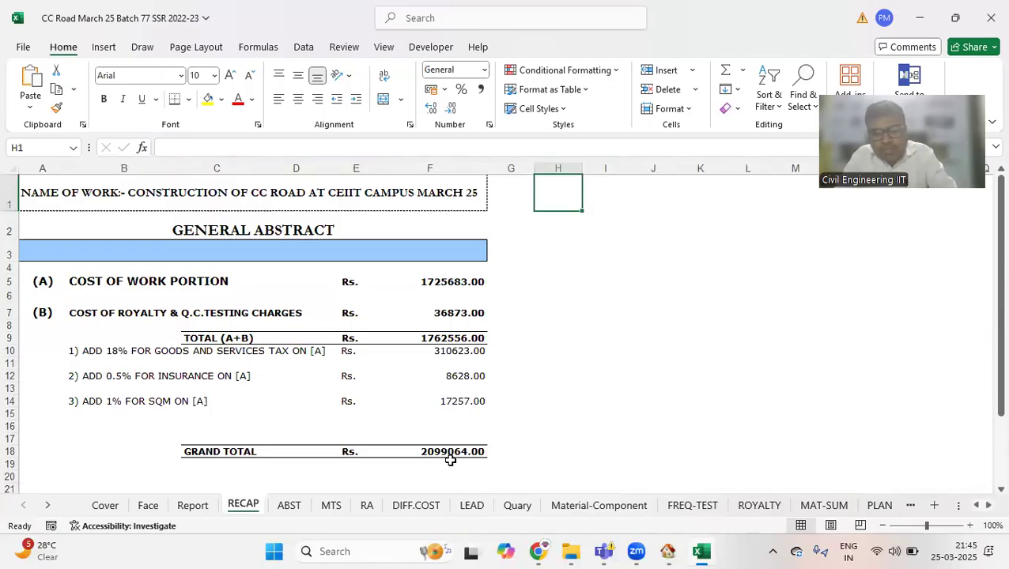
- Set the depth of the 1:4:8 cement concrete item to 0.15 on the MTS sheet
click(330, 509)
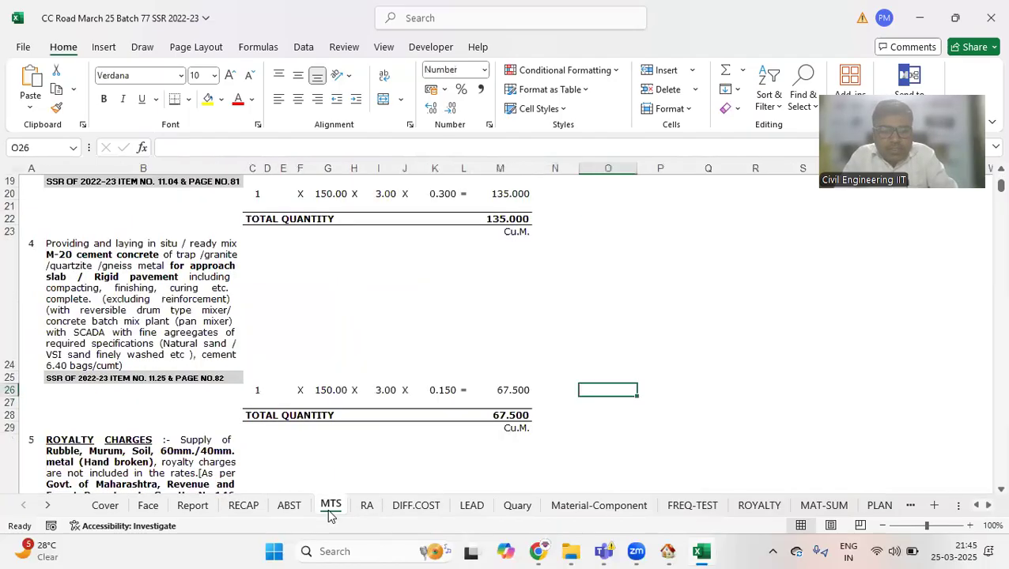
scroll(337, 329, up, 2)
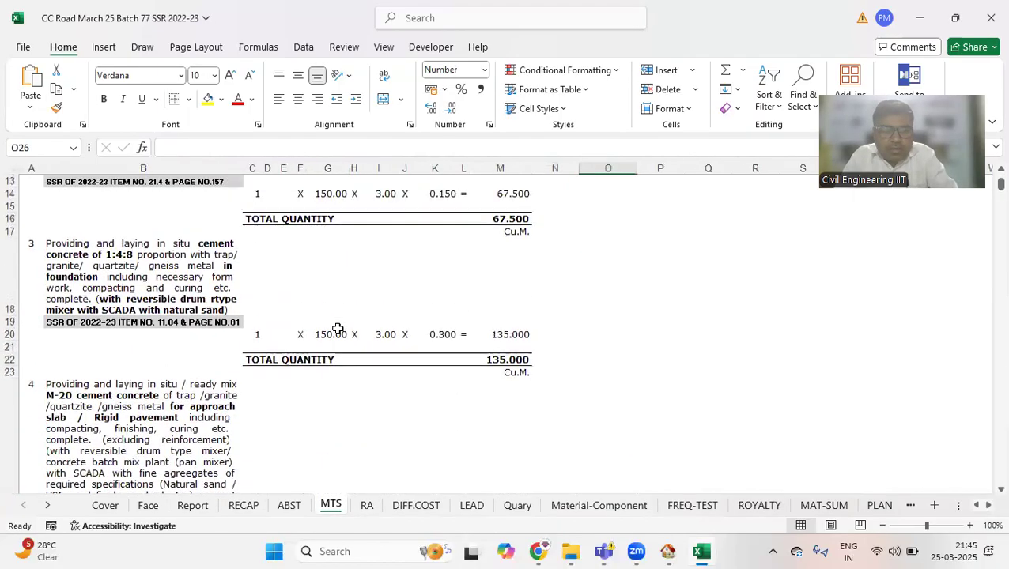
click(449, 335)
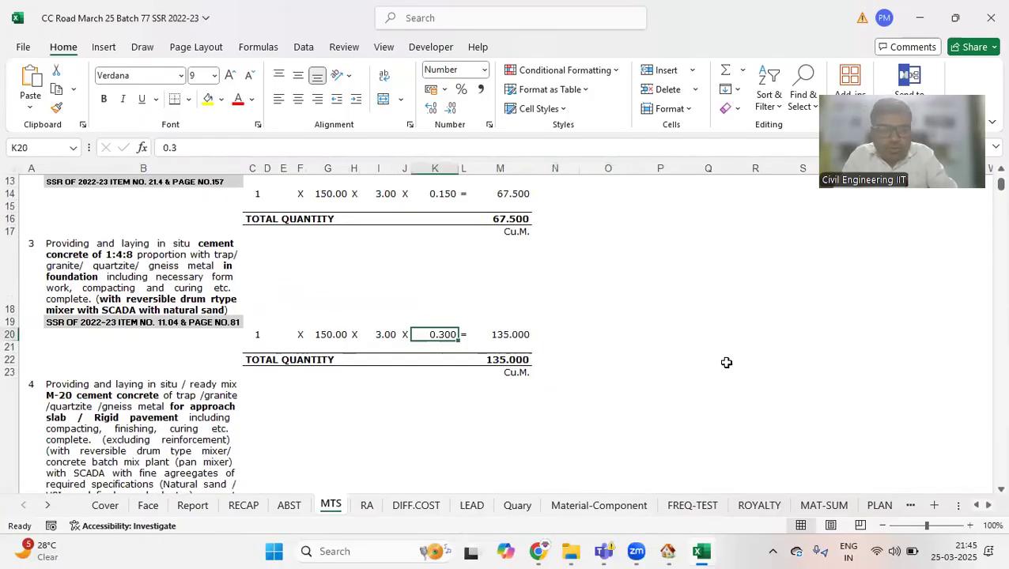
scroll(587, 396, down, 2)
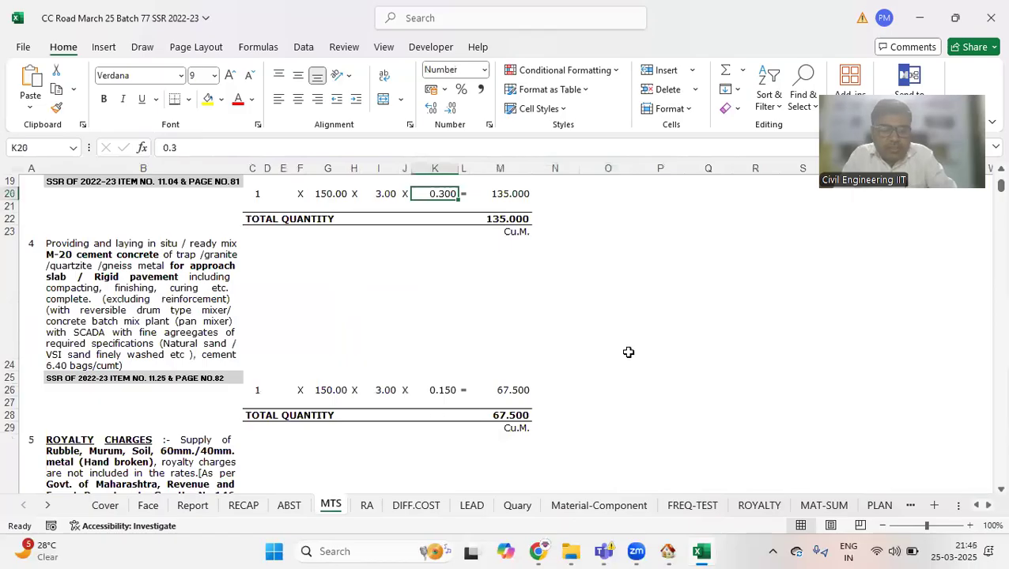
scroll(628, 351, up, 1)
text(.15)
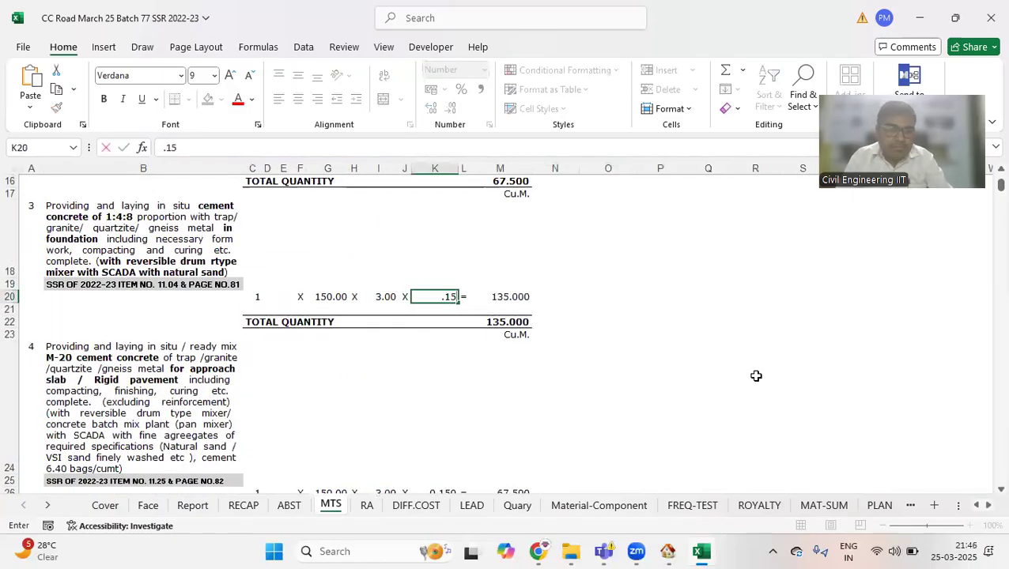
key(Return)
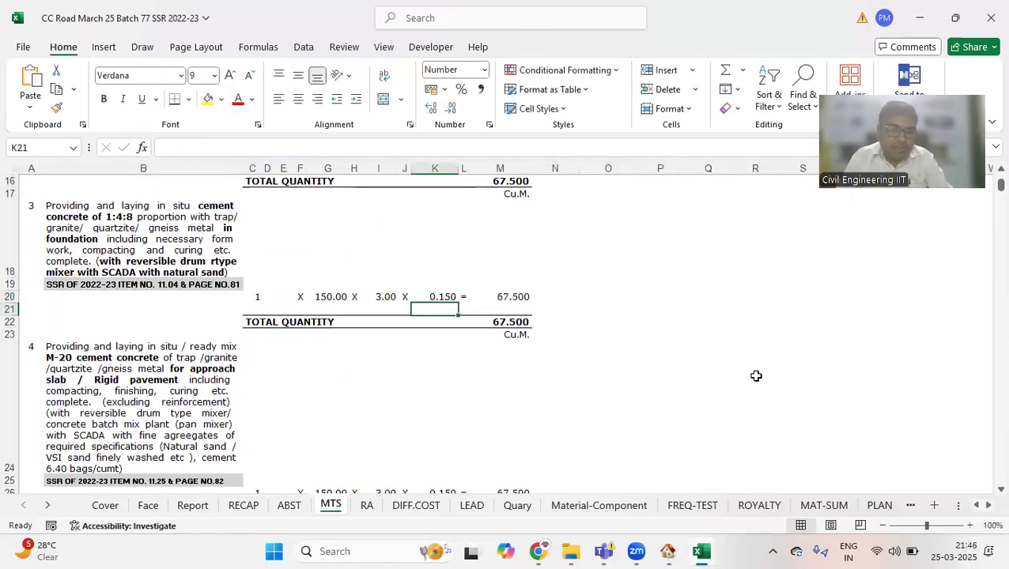
- Check the recalculated estimate cost on the RECAP, Face and Cover sheets, looking at the Report sheet in between
click(241, 506)
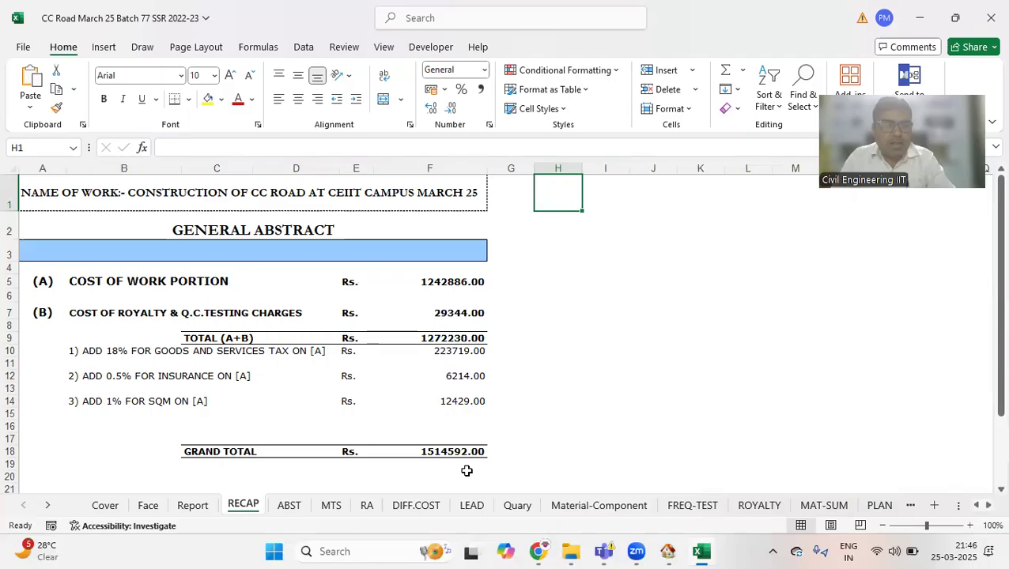
click(190, 505)
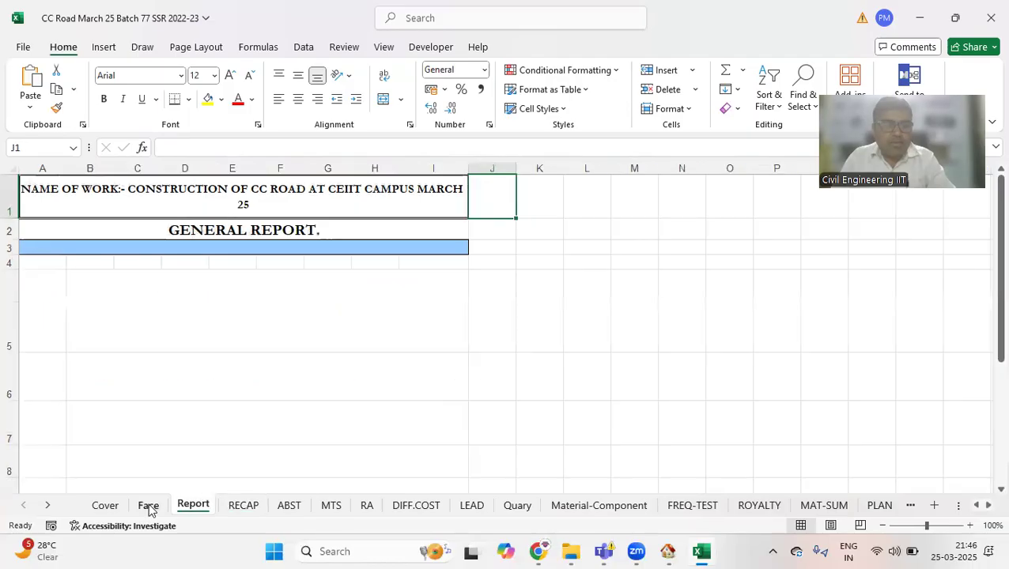
click(149, 506)
scroll(187, 390, down, 5)
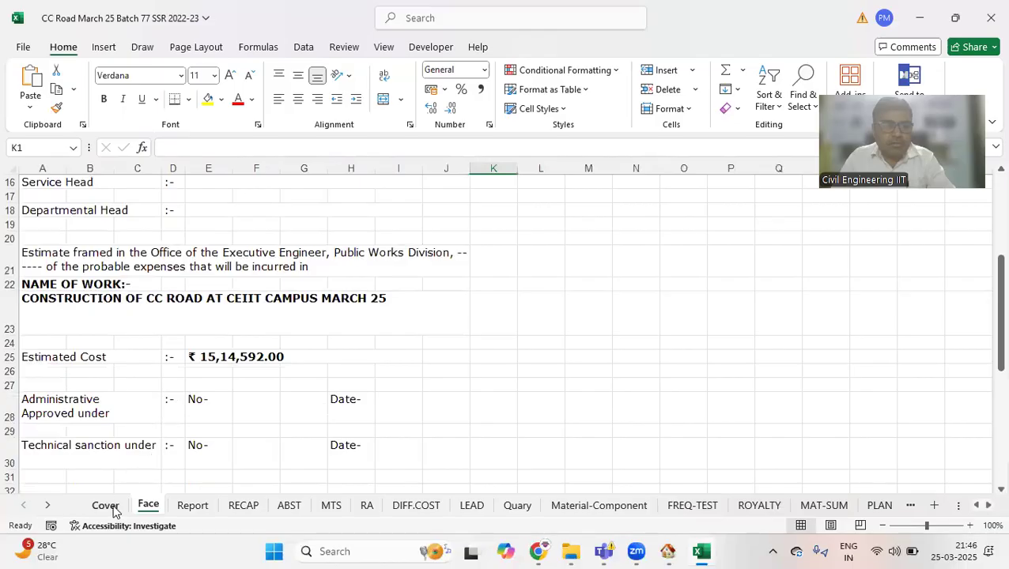
click(87, 506)
scroll(123, 396, down, 4)
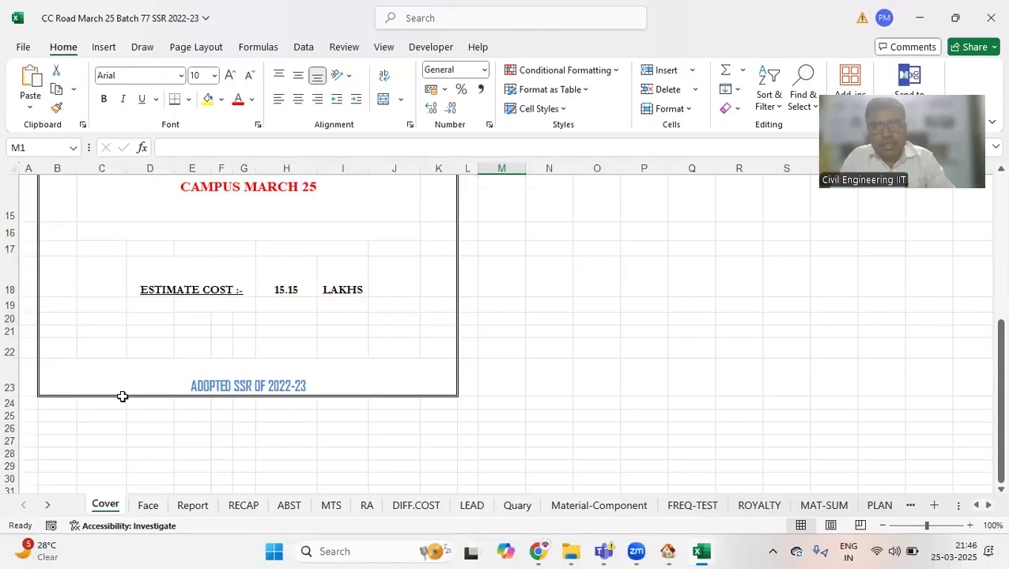
scroll(122, 396, up, 1)
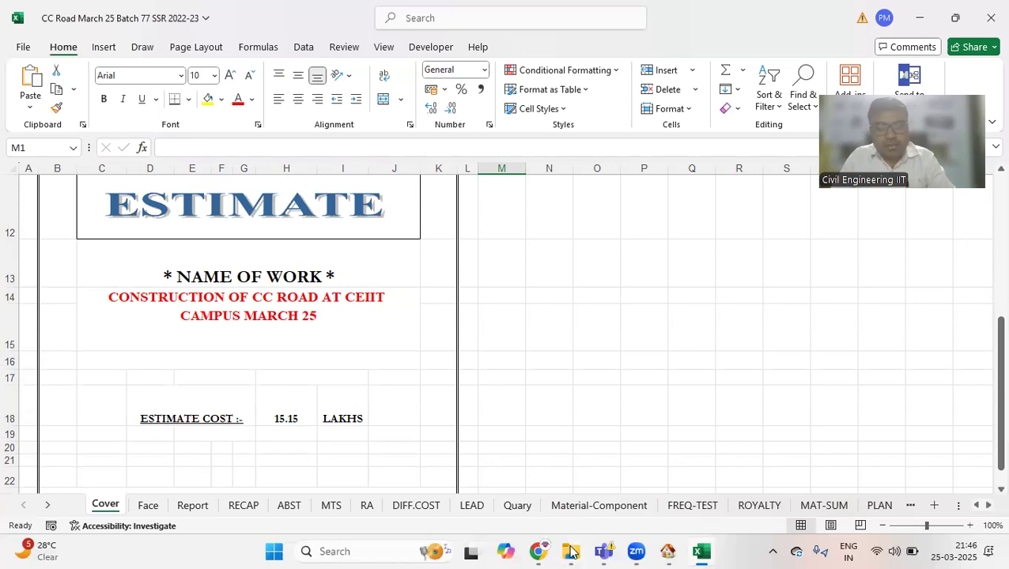
click(501, 366)
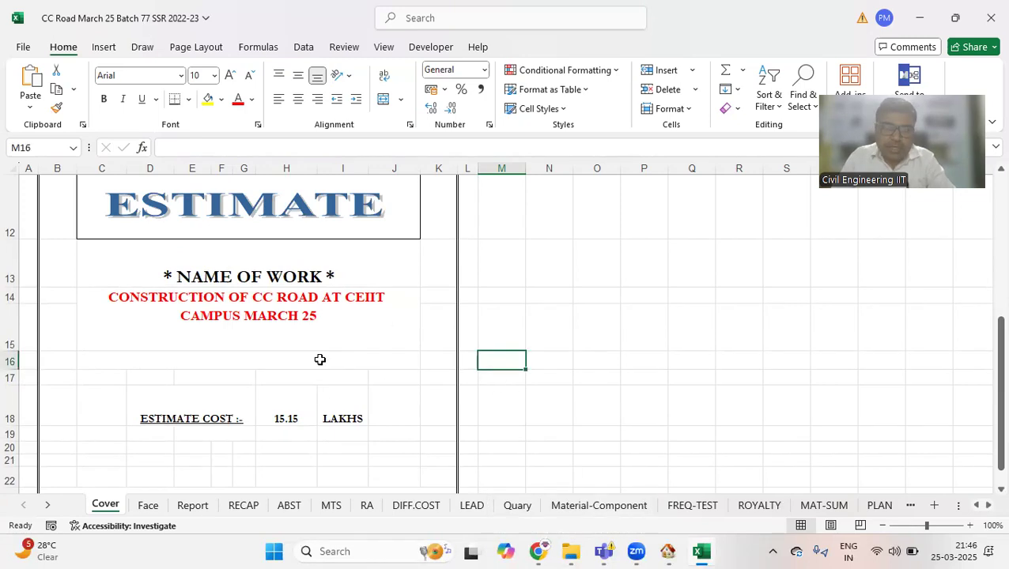
scroll(332, 400, down, 1)
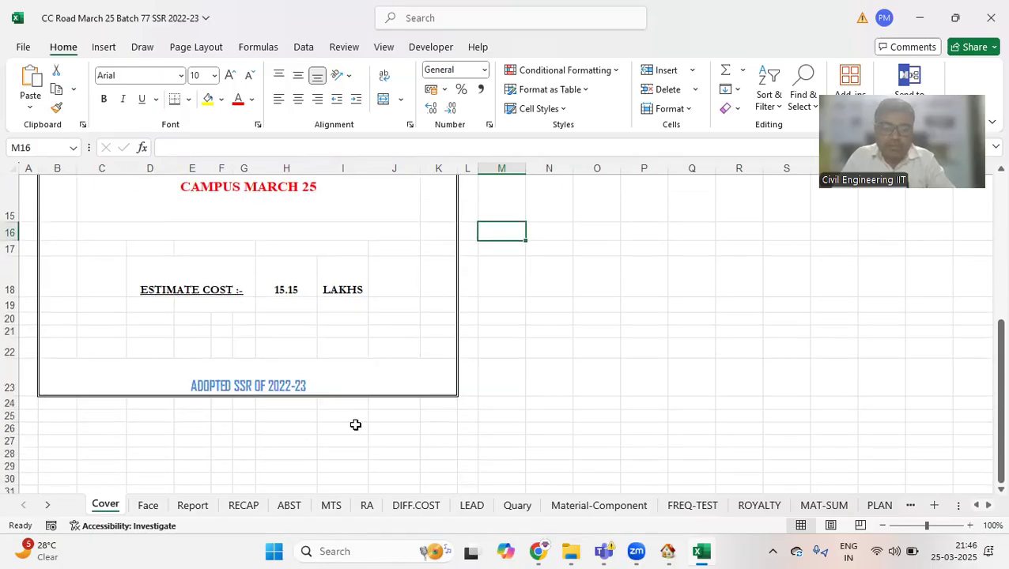
- Switch to File Explorer and open the DTP Demo 6.12.23 workbook from Documents > Estimates & Billing Demo
mouse_move(574, 553)
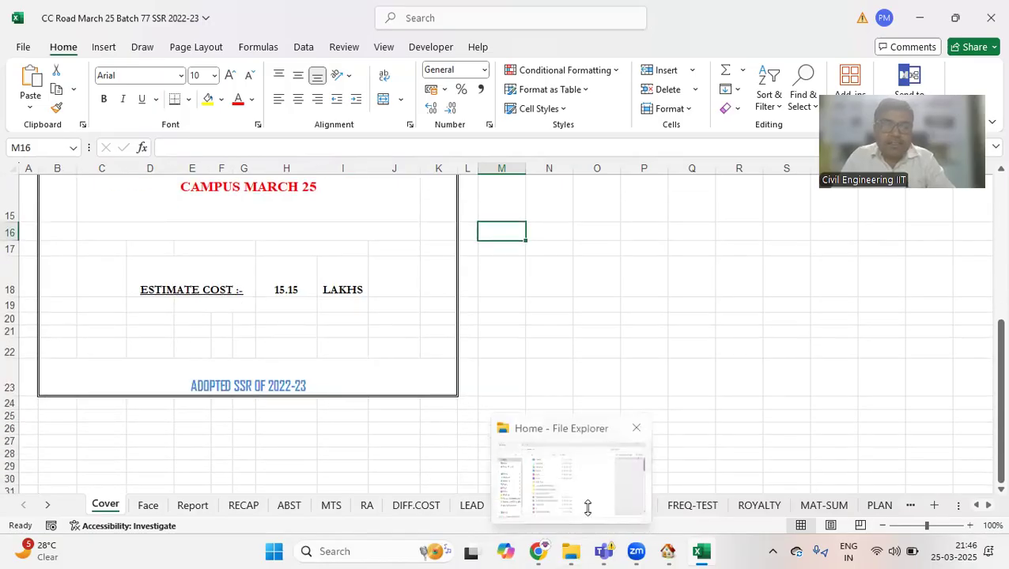
click(587, 507)
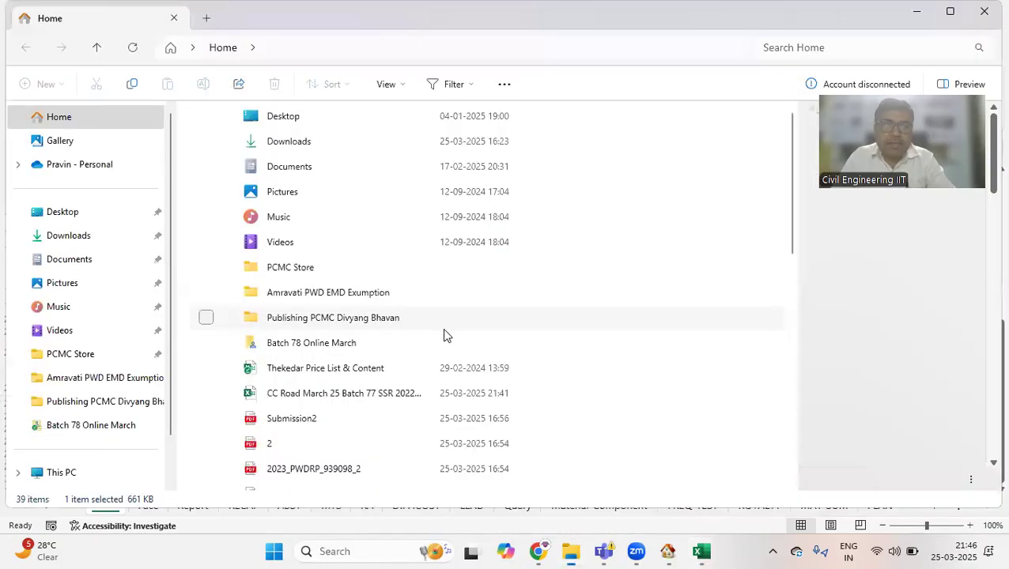
click(77, 247)
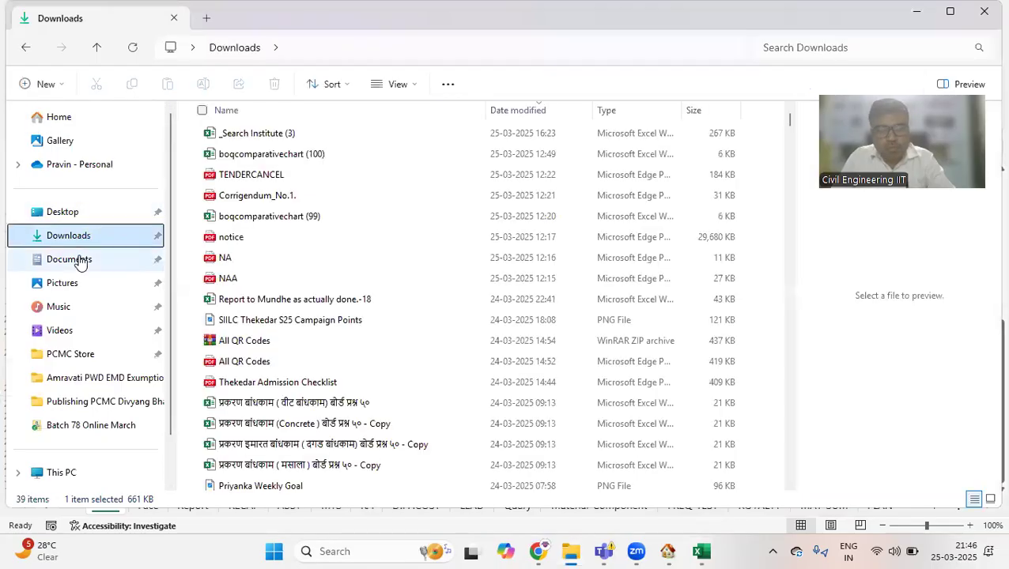
click(79, 261)
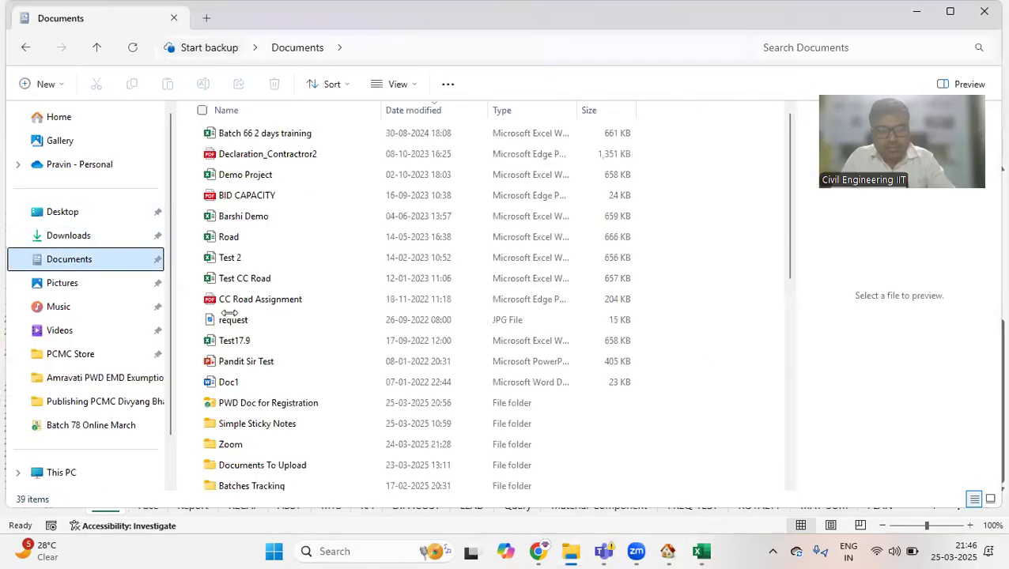
scroll(290, 392, down, 2)
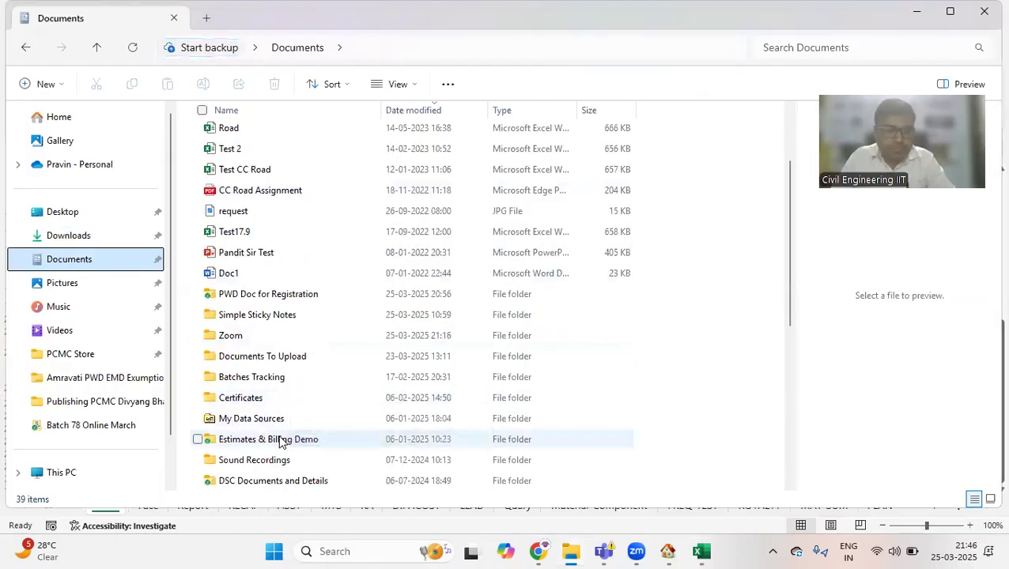
scroll(286, 427, down, 1)
click(283, 379)
double_click(283, 384)
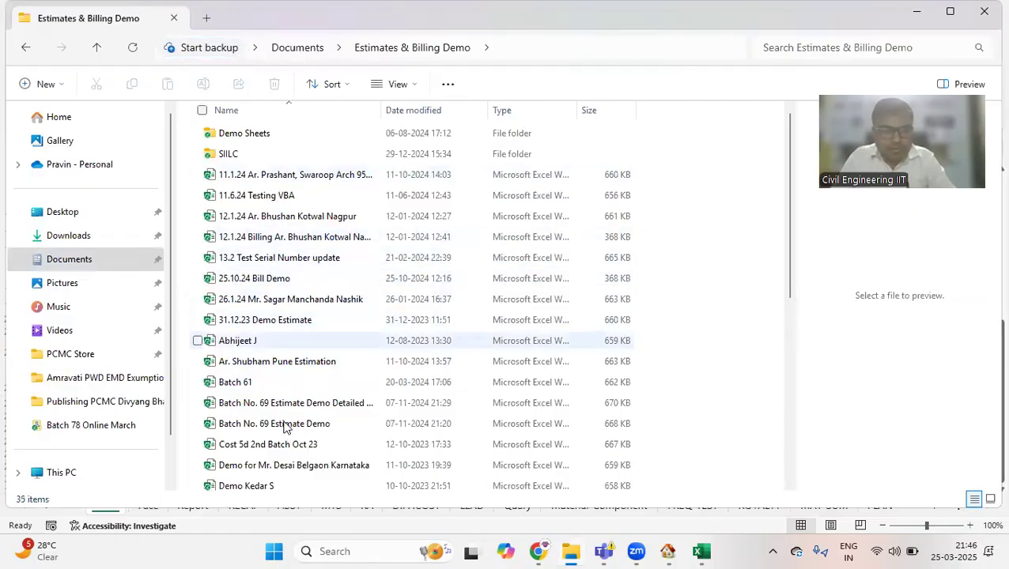
scroll(286, 428, down, 1)
scroll(286, 408, down, 1)
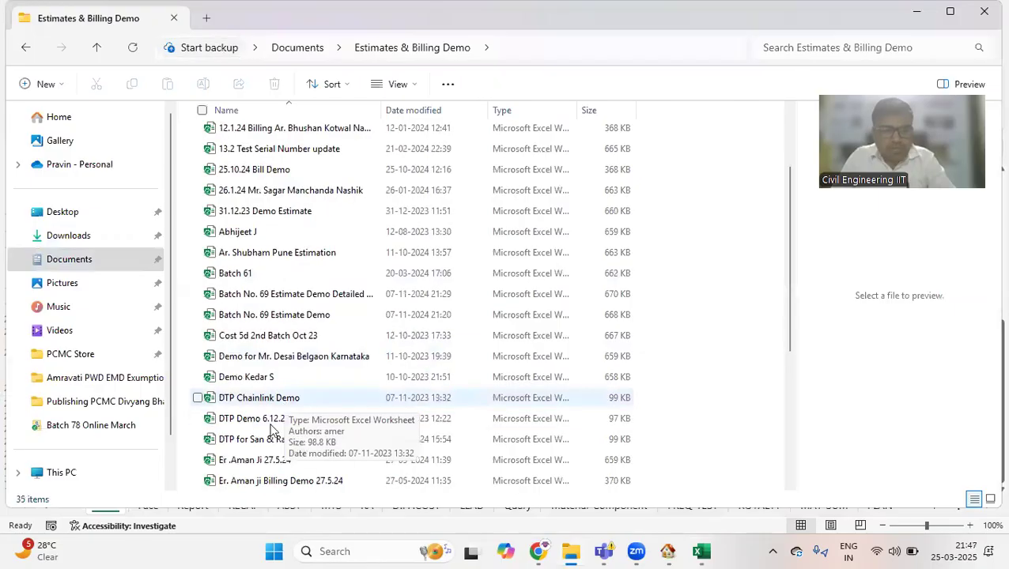
double_click(268, 422)
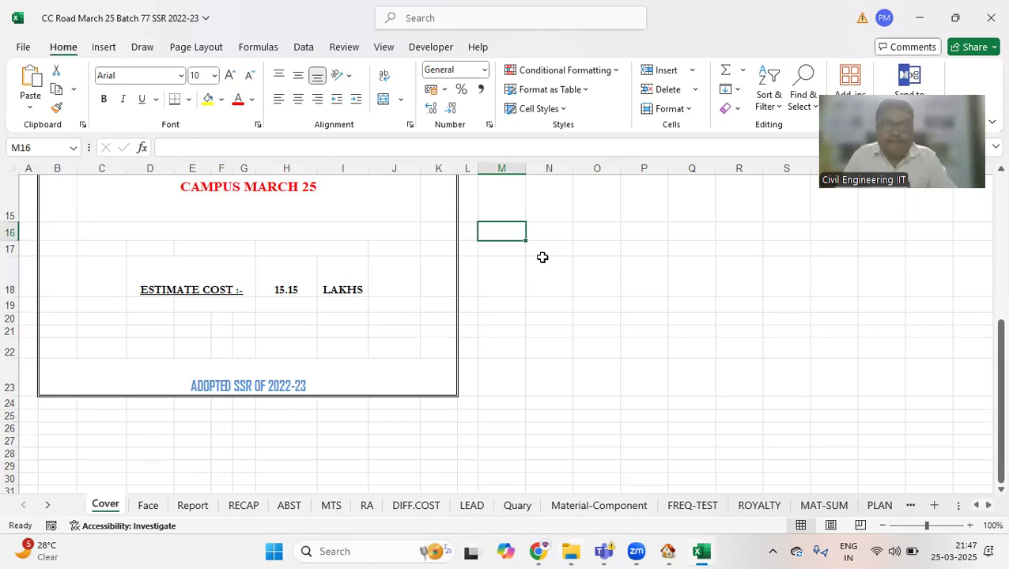
click(542, 257)
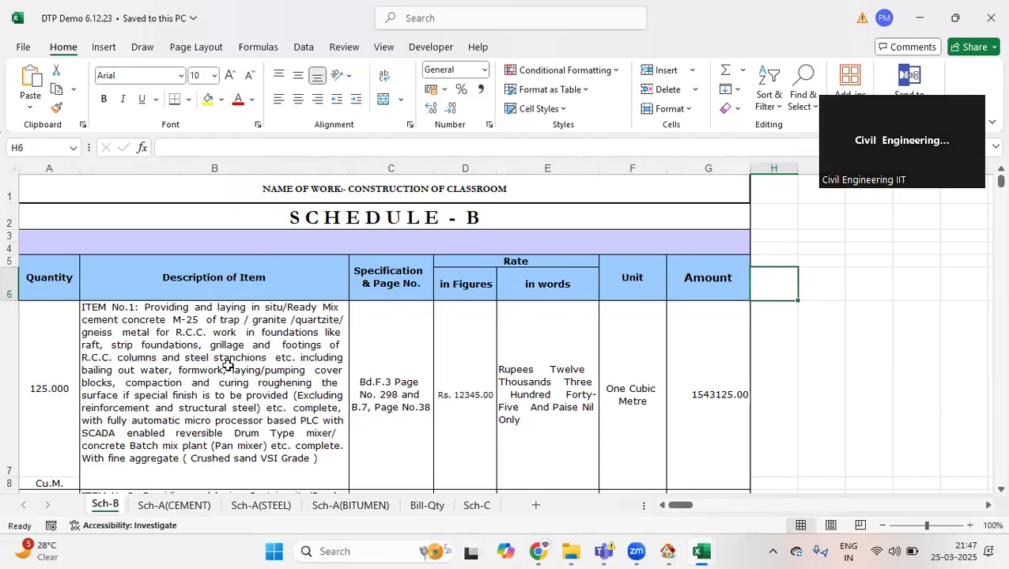
- Examine item 1's quantity, description, specification, rate, unit and amount formula on Schedule B, plus the royalty charges and totals below
scroll(227, 365, down, 1)
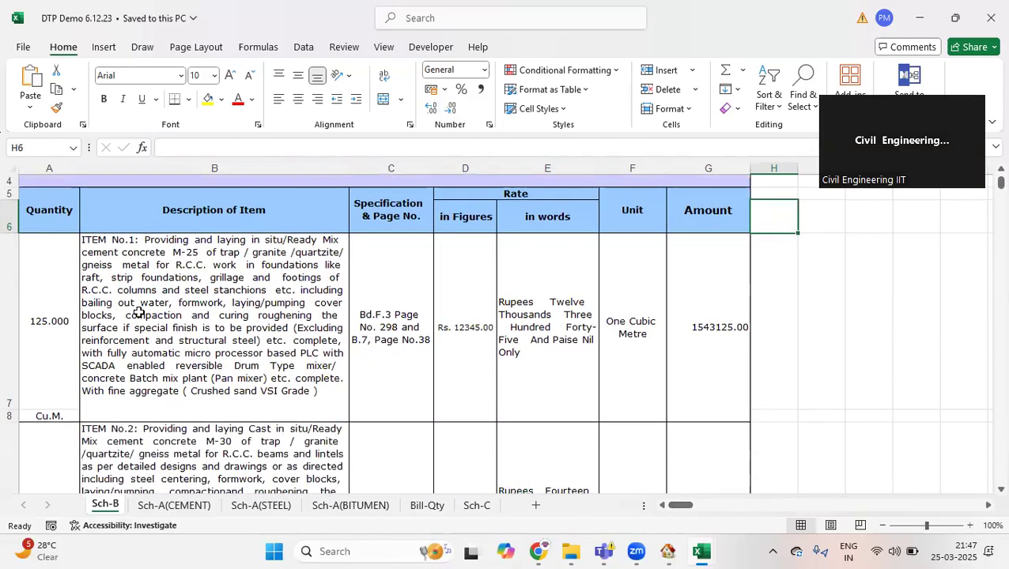
scroll(138, 313, up, 1)
click(46, 370)
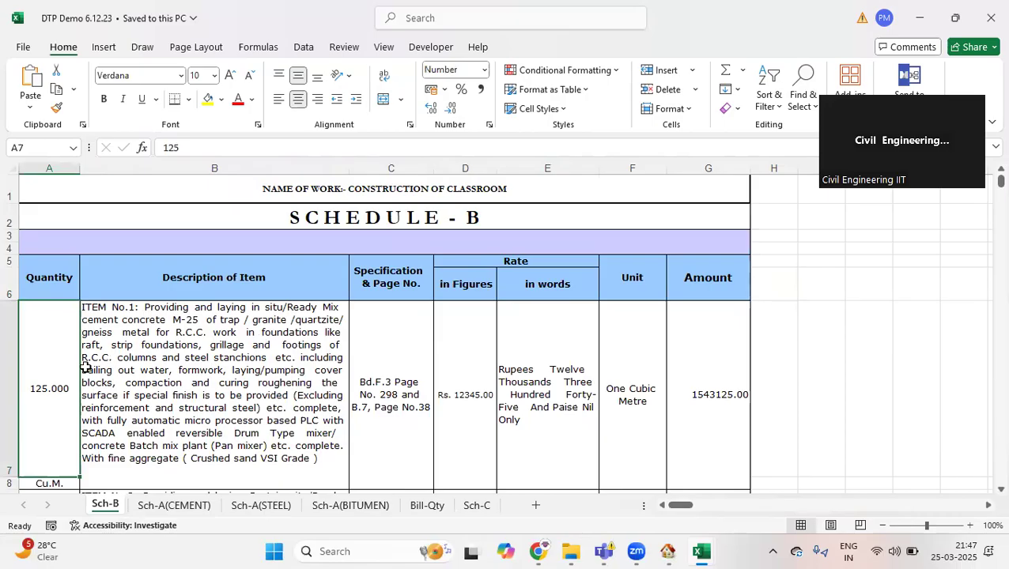
click(243, 378)
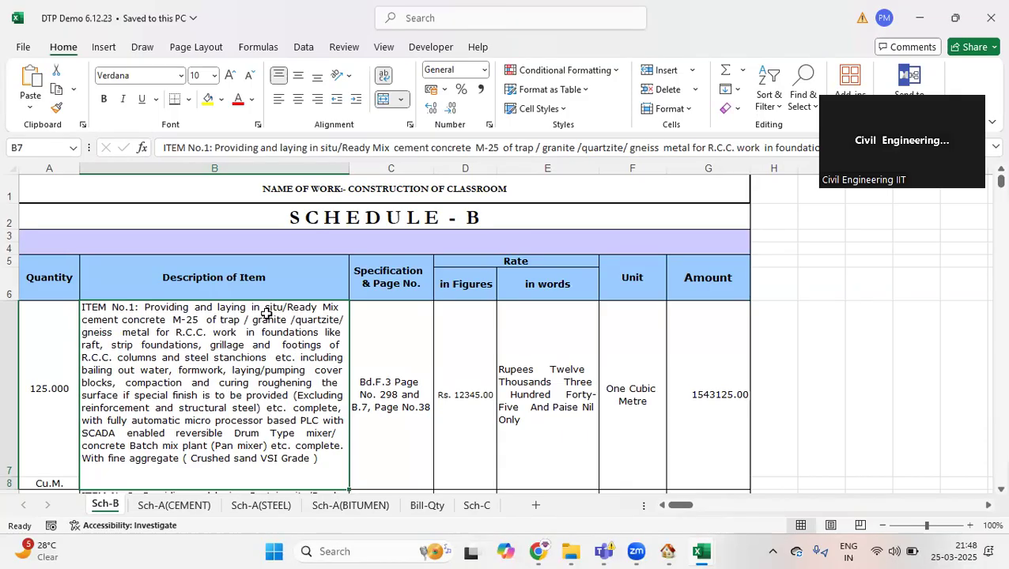
click(380, 346)
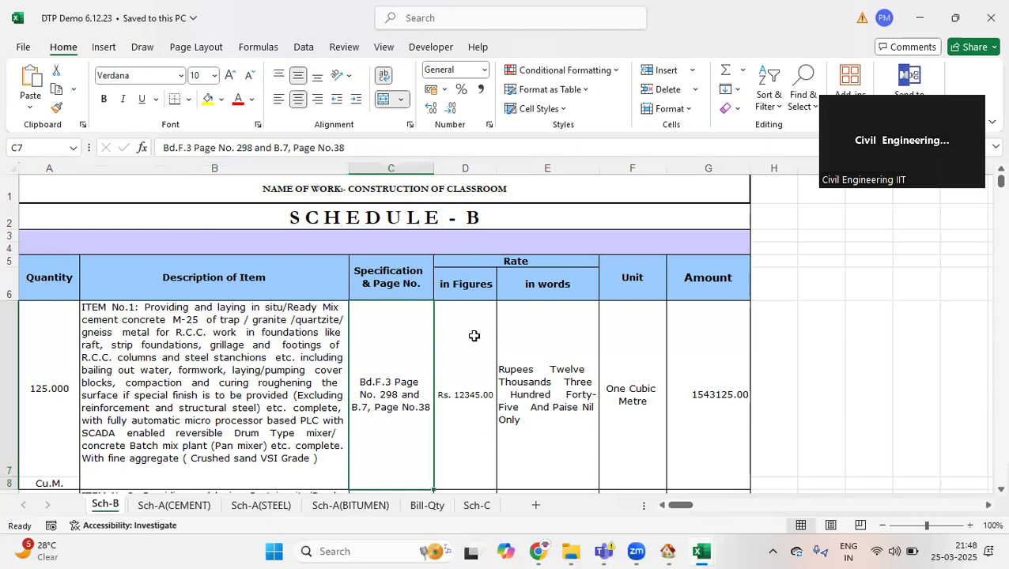
click(537, 414)
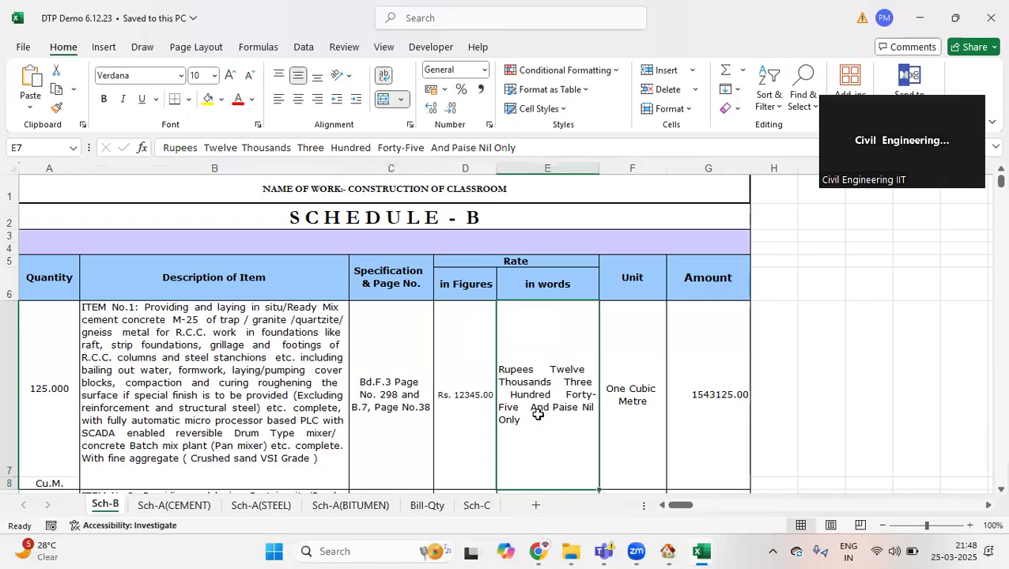
click(639, 375)
click(705, 356)
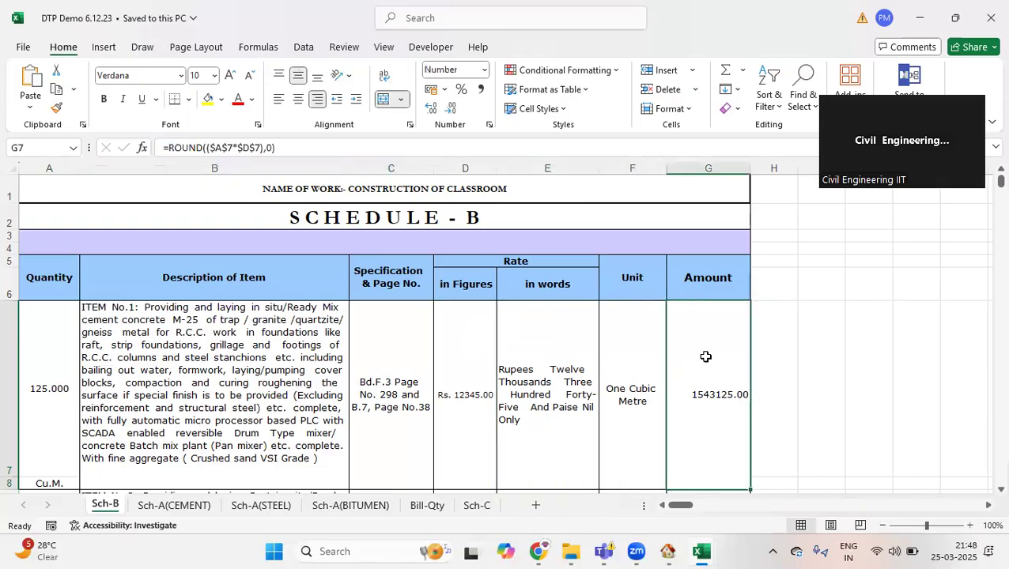
scroll(706, 356, down, 5)
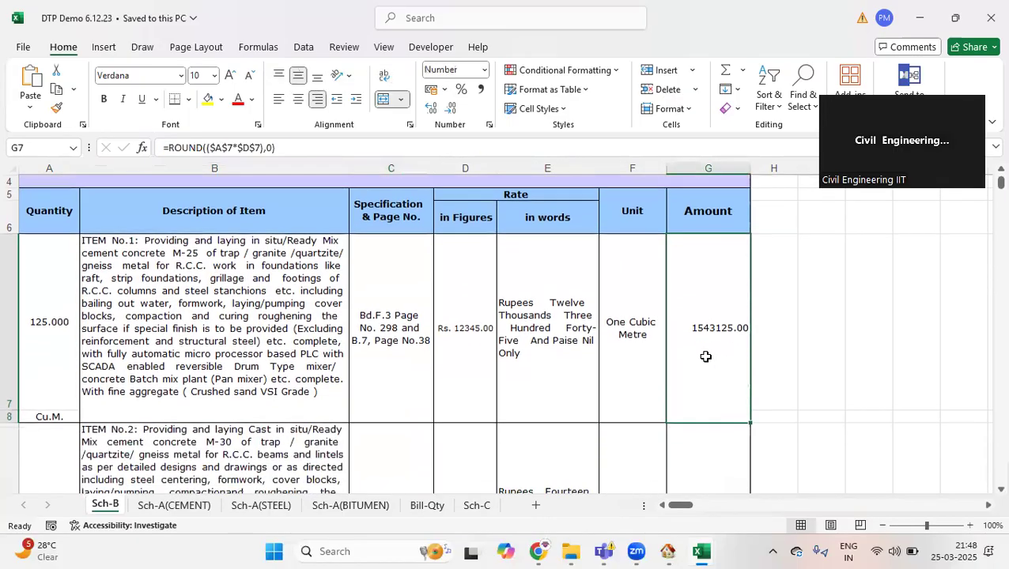
scroll(705, 357, down, 2)
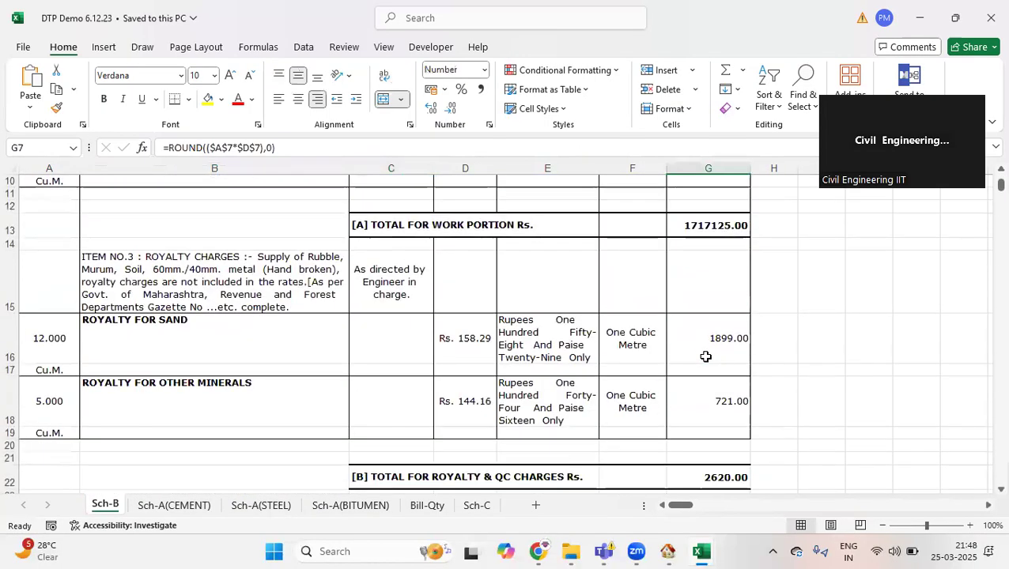
- Examine the royalty charges for sand and other minerals, the section totals and the total amount in words on Schedule B
scroll(705, 357, down, 1)
scroll(705, 356, down, 4)
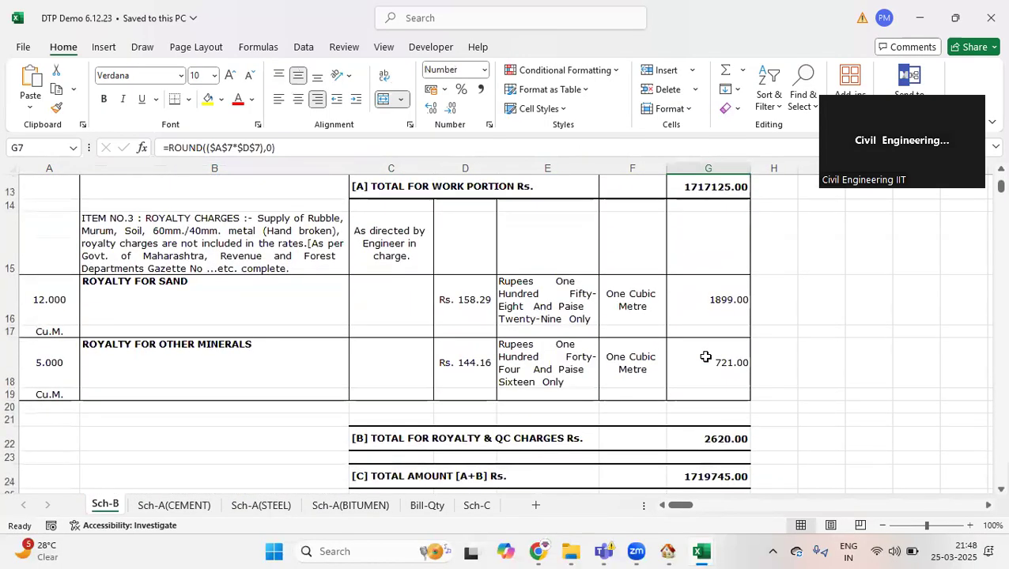
scroll(705, 356, up, 3)
scroll(705, 356, down, 2)
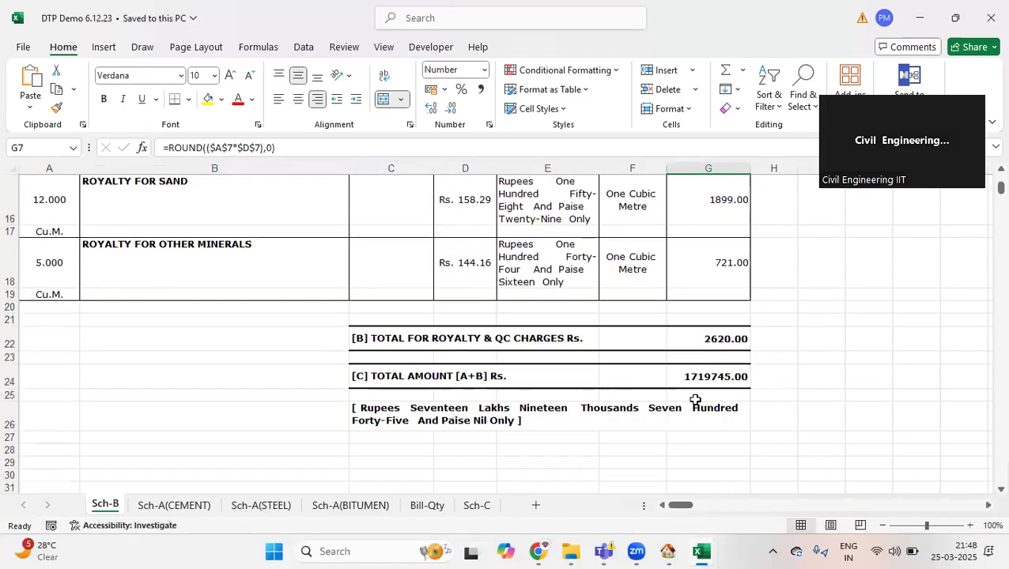
scroll(578, 419, down, 2)
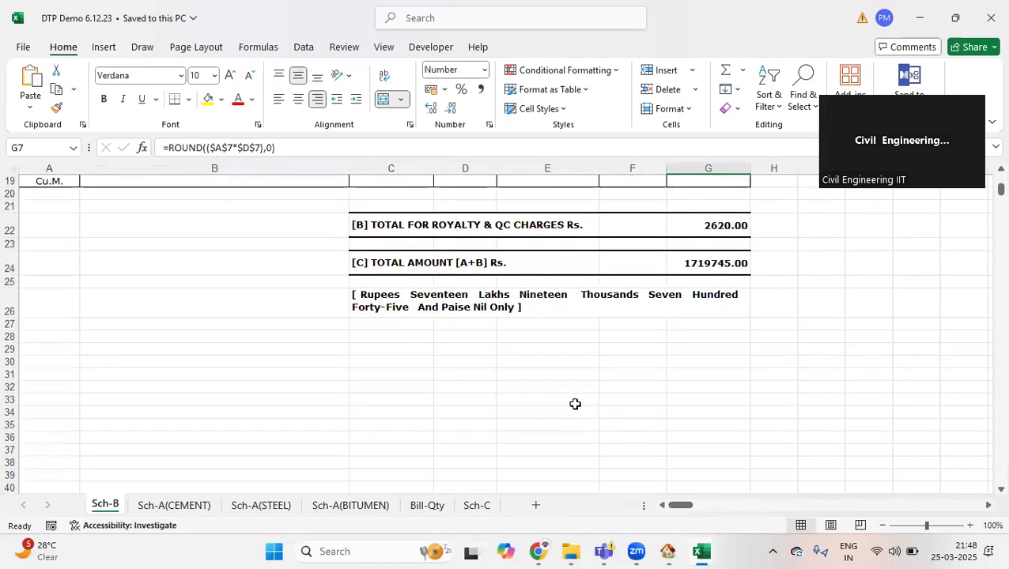
scroll(574, 404, up, 6)
scroll(569, 395, down, 3)
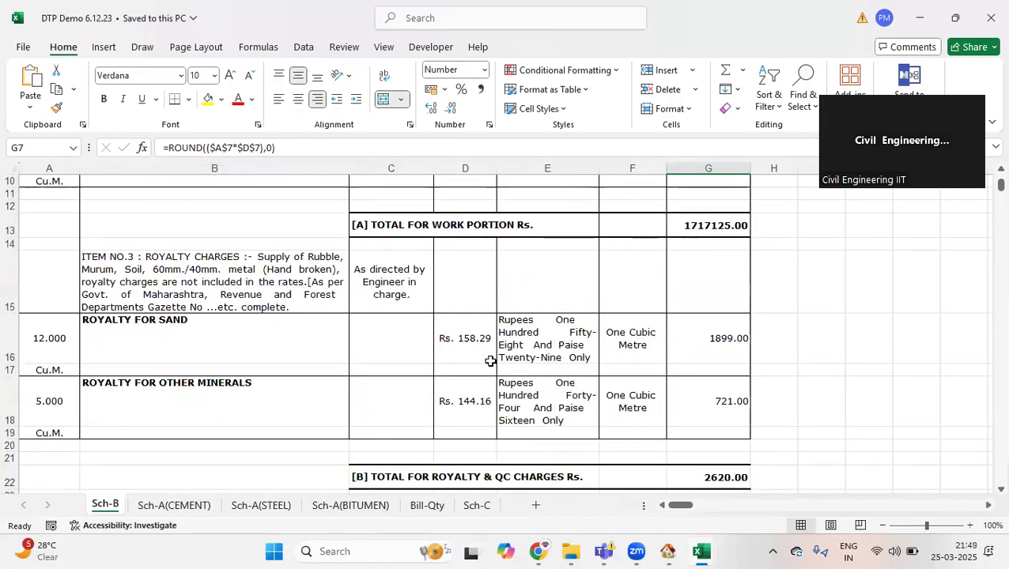
- Look through the cement, steel and bitumen sheets of Schedule A, checking the cement item's consumption and the total cement bags
click(175, 506)
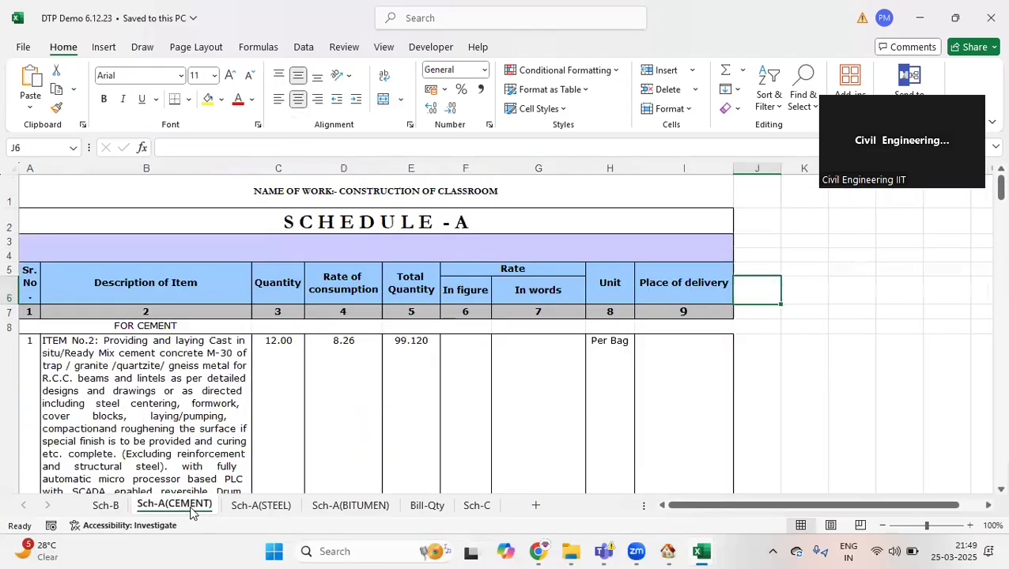
click(265, 506)
click(358, 510)
click(190, 510)
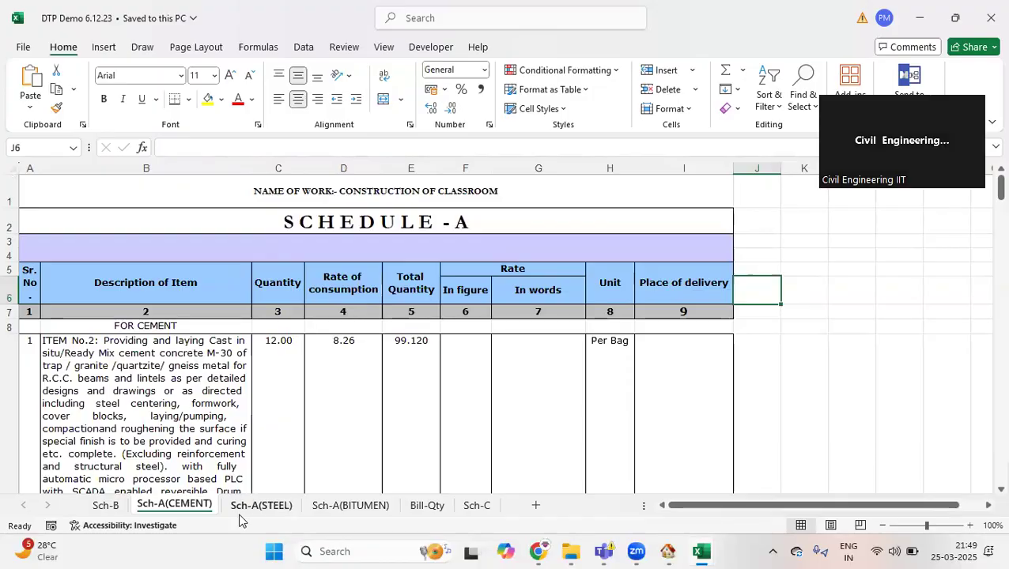
click(267, 507)
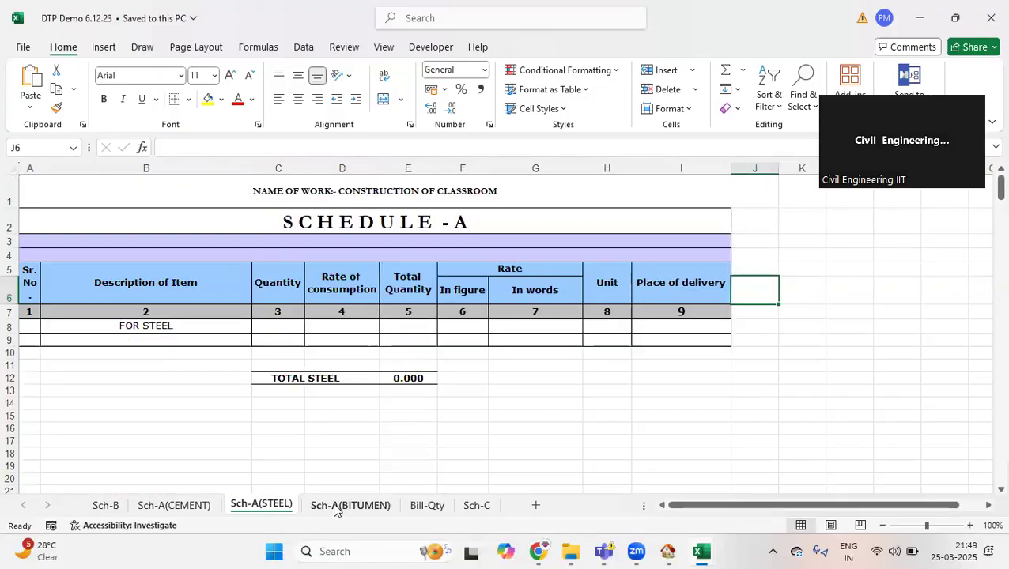
click(342, 504)
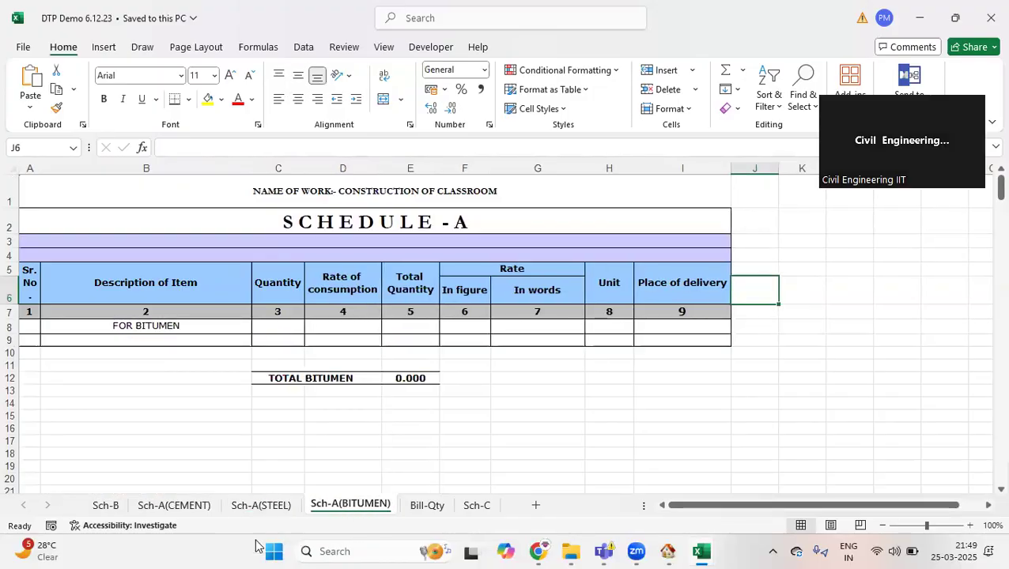
click(199, 506)
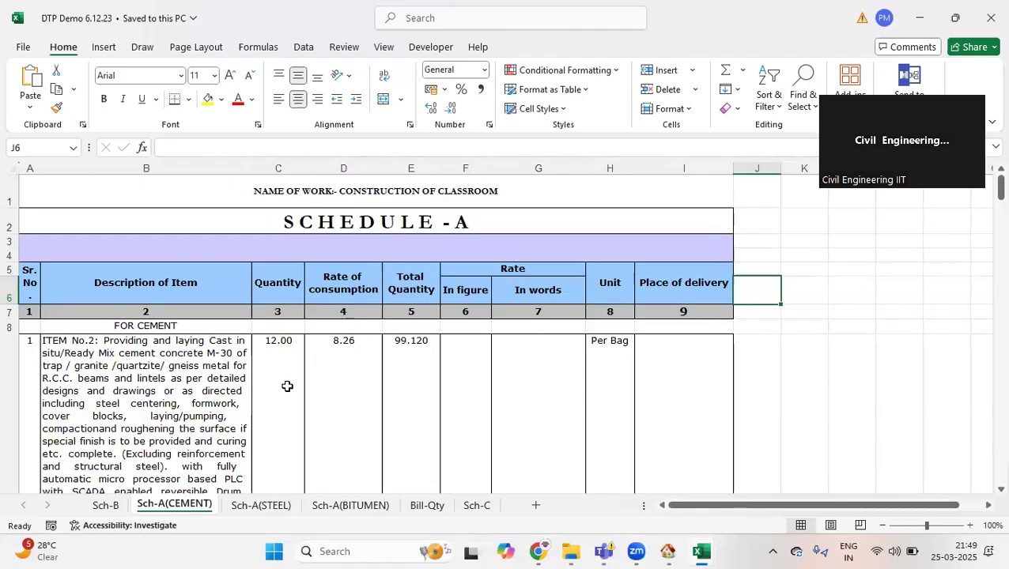
scroll(286, 385, down, 3)
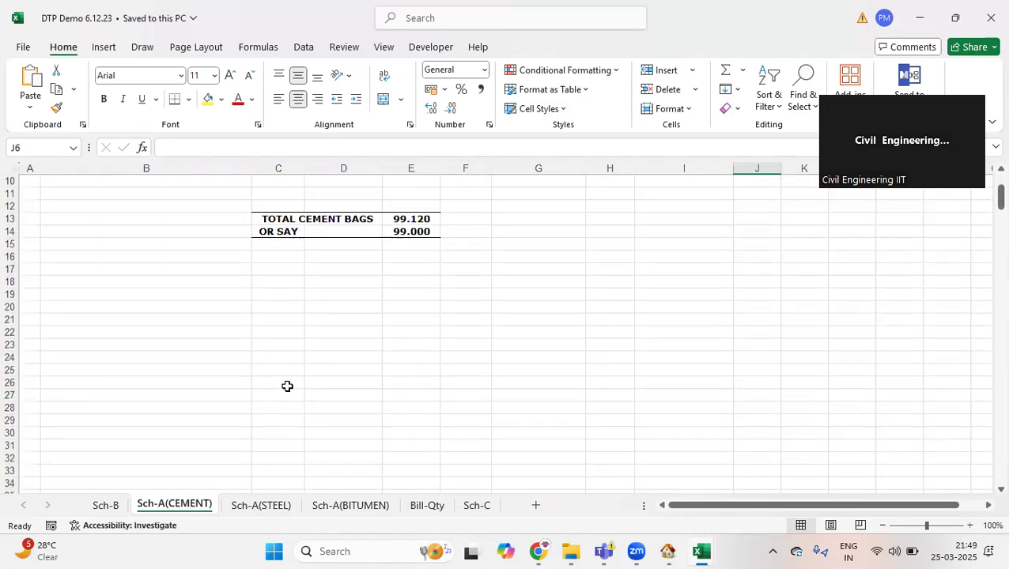
scroll(287, 386, up, 3)
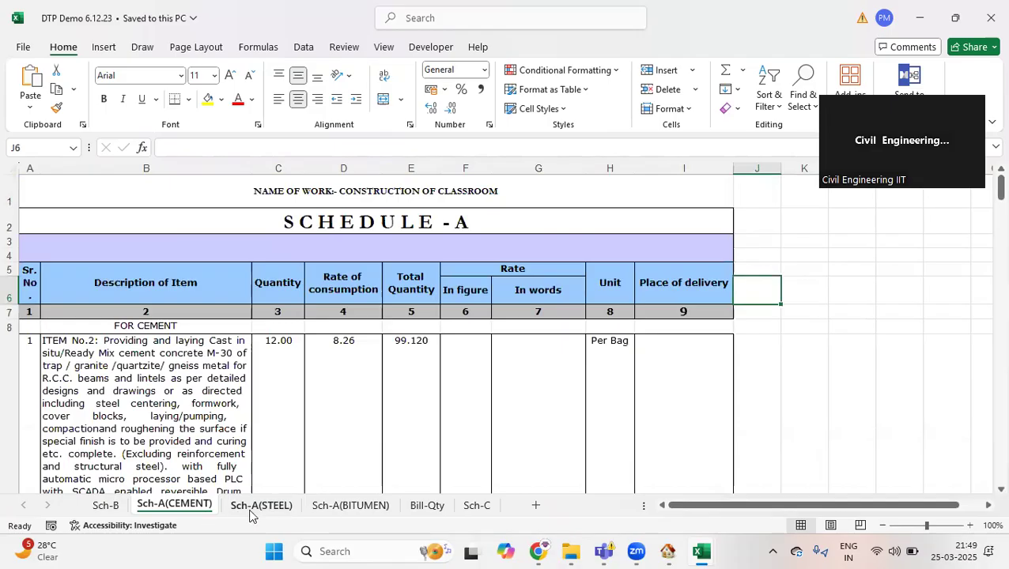
- Compare the steel and bitumen sheets of Schedule A with the cement sheet once more
click(247, 506)
click(320, 507)
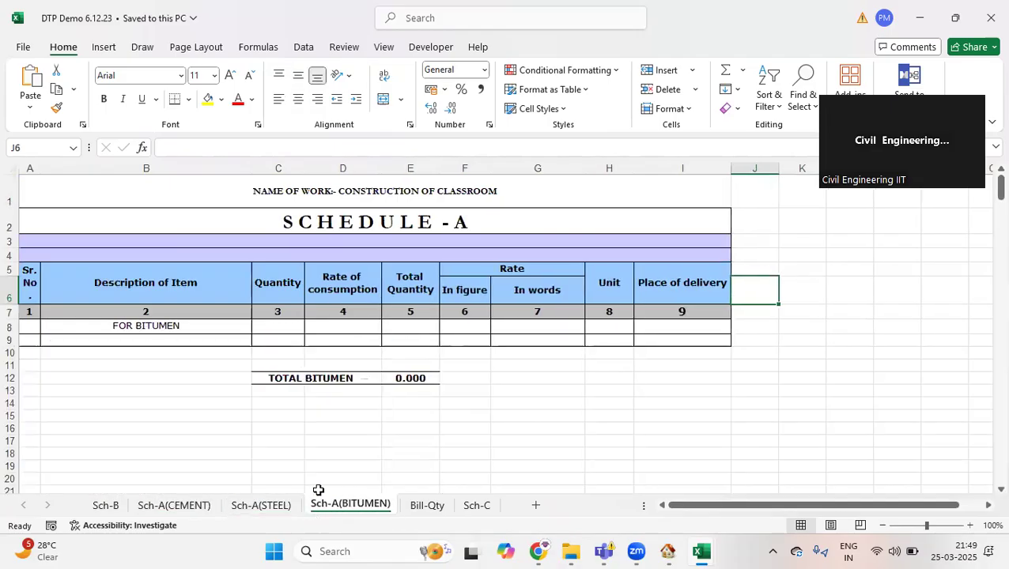
click(269, 506)
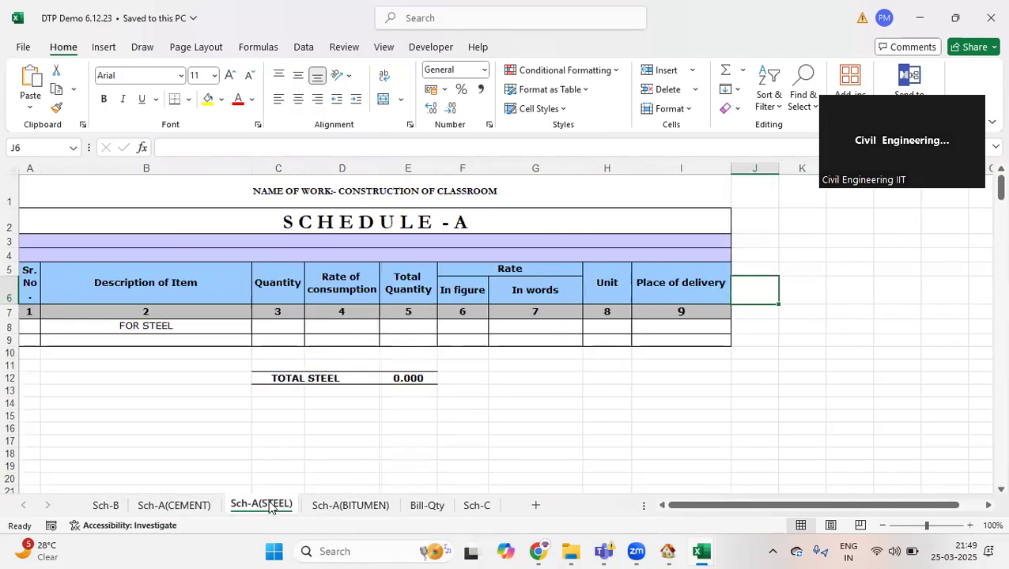
click(338, 507)
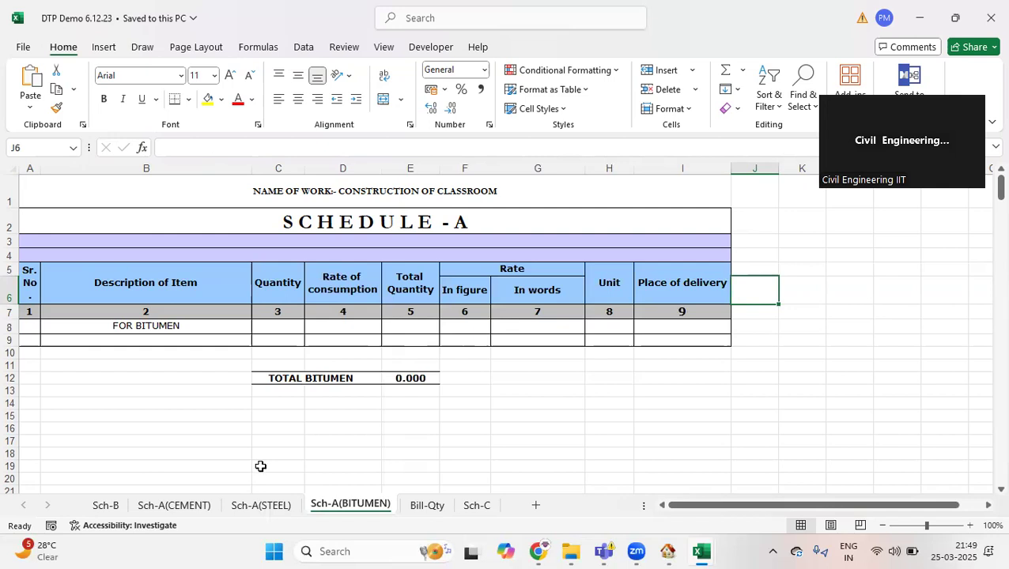
click(194, 506)
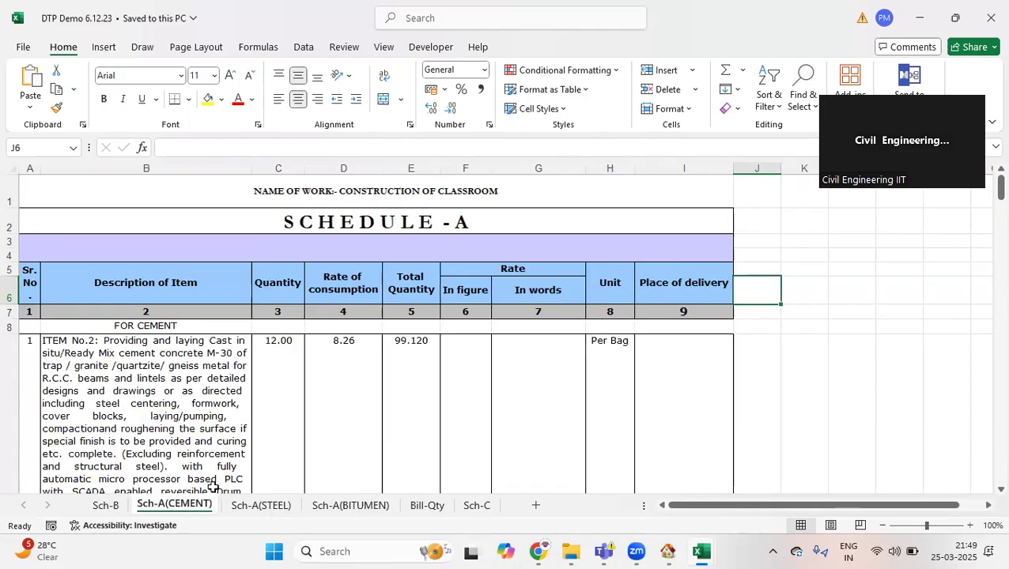
scroll(270, 378, down, 4)
scroll(270, 378, up, 4)
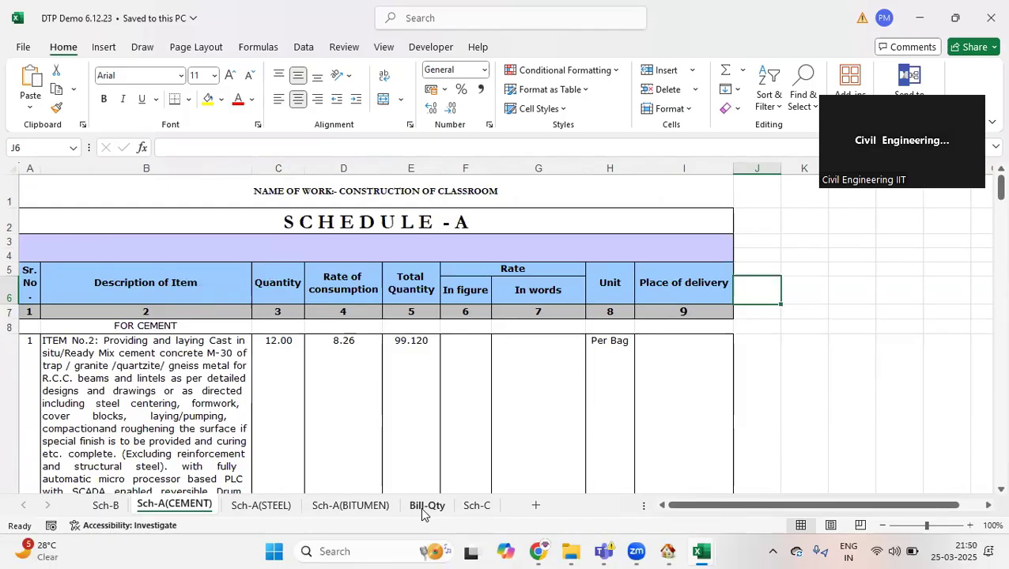
- Review item 1 on Schedule B, and view the Sch-A(BITUMEN) sheet with its sheet commands and the Sch-A(STEEL) sheet
click(119, 506)
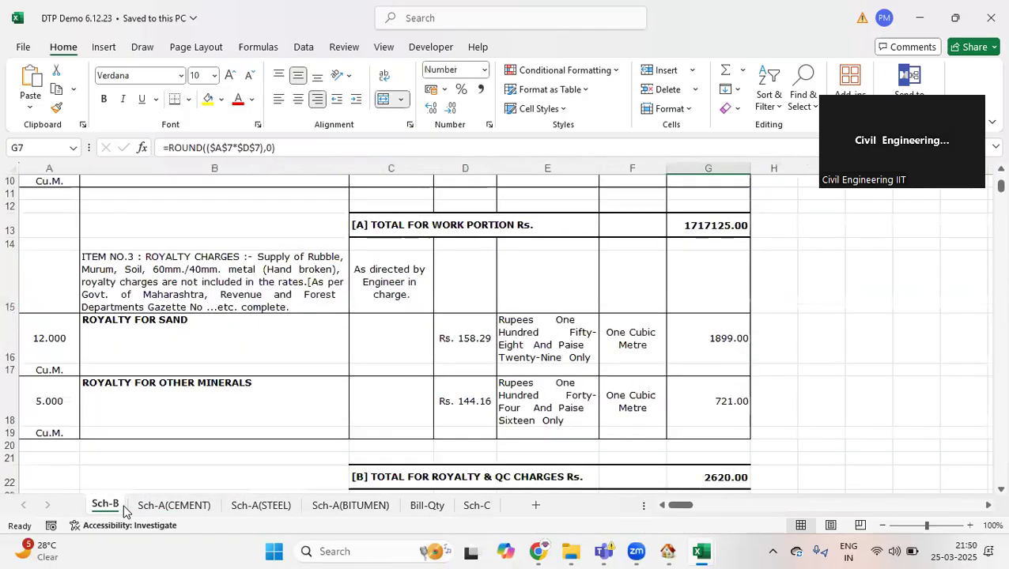
scroll(250, 360, up, 3)
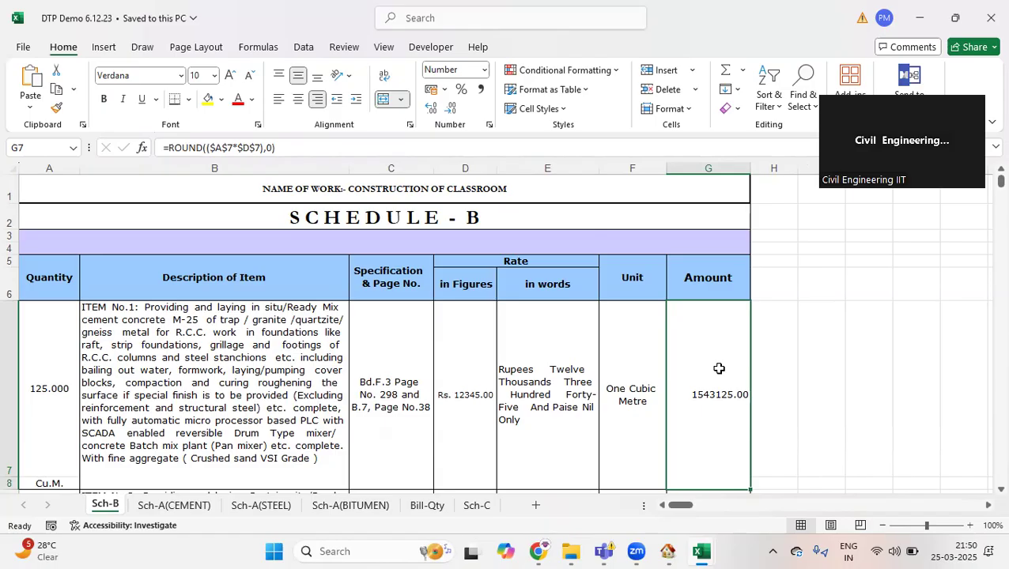
click(377, 505)
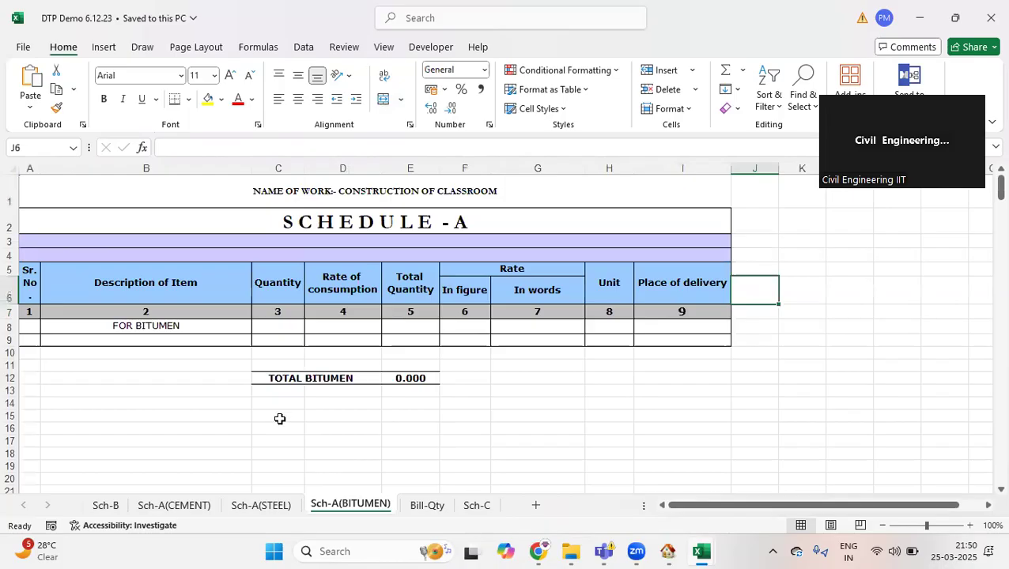
right_click(345, 506)
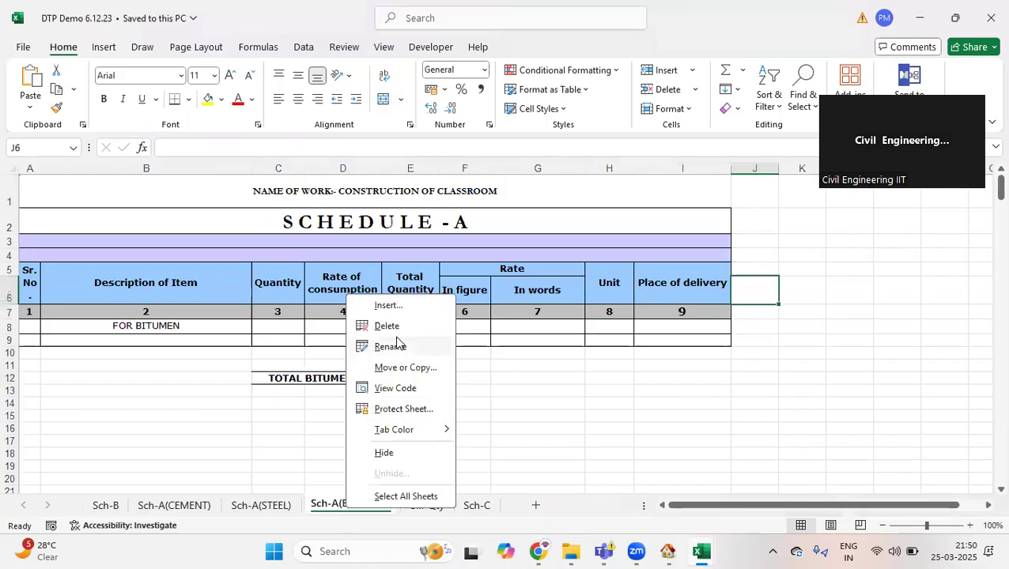
click(650, 412)
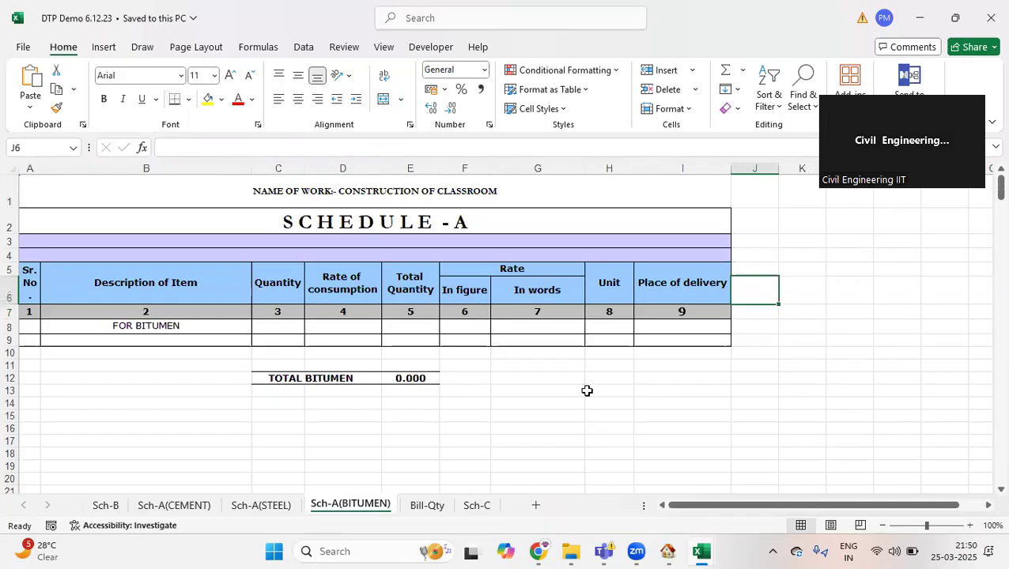
click(289, 514)
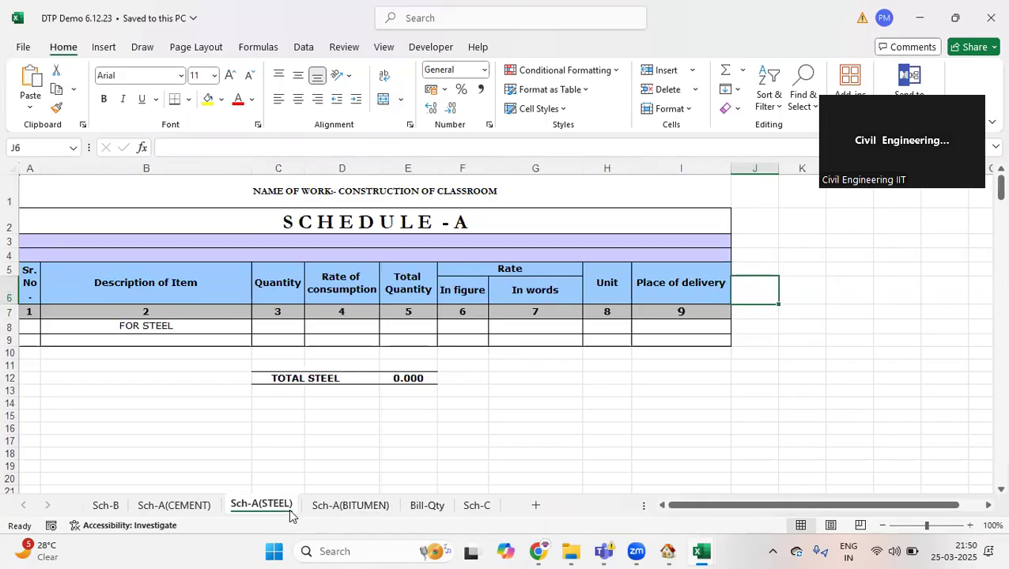
- Inspect item 1's description, specification, quantity and unit cells on the Bill-Qty sheet for their links to Schedule B
click(419, 508)
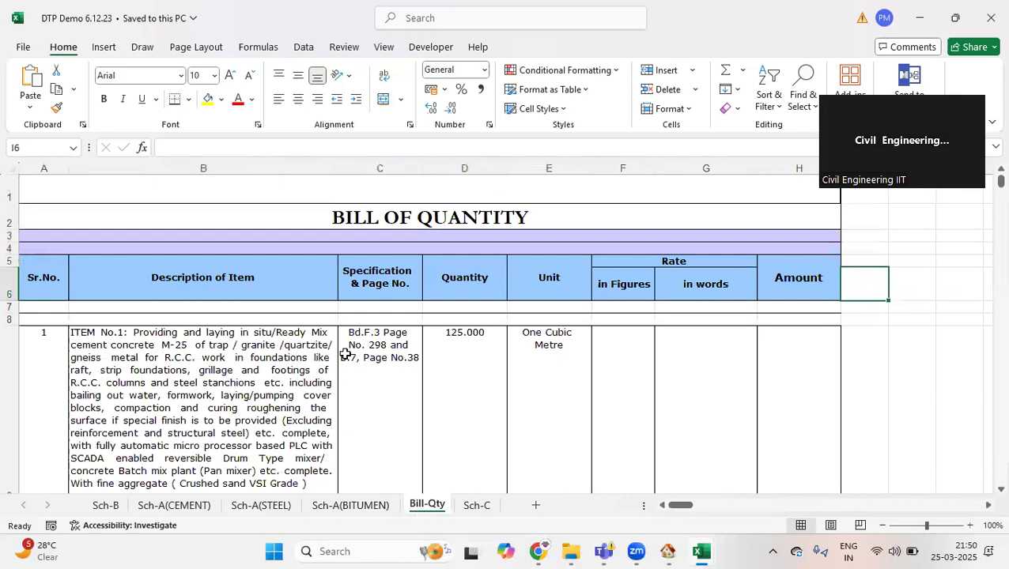
click(401, 381)
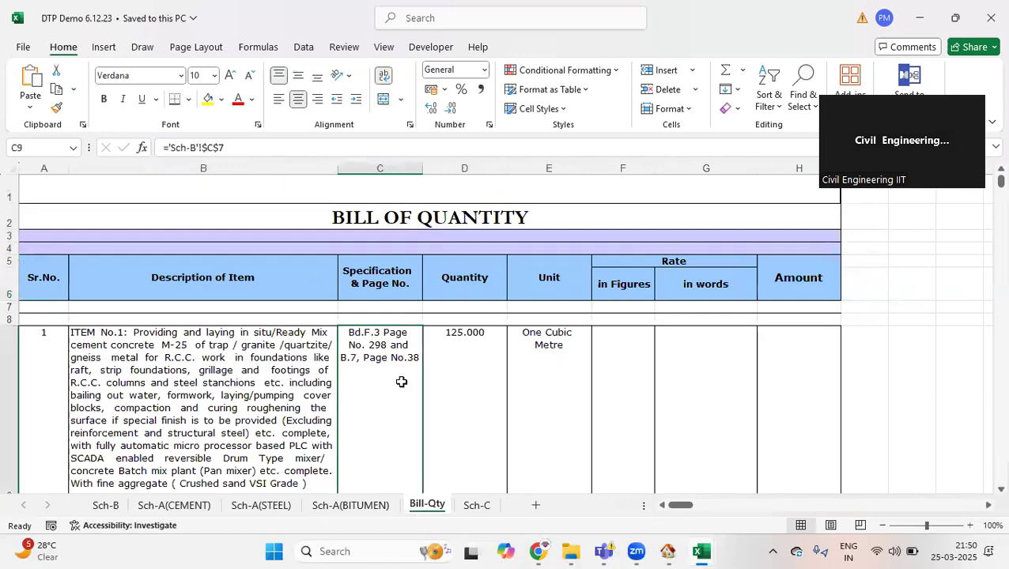
scroll(403, 374, down, 3)
scroll(402, 375, up, 3)
click(200, 376)
click(379, 408)
click(473, 406)
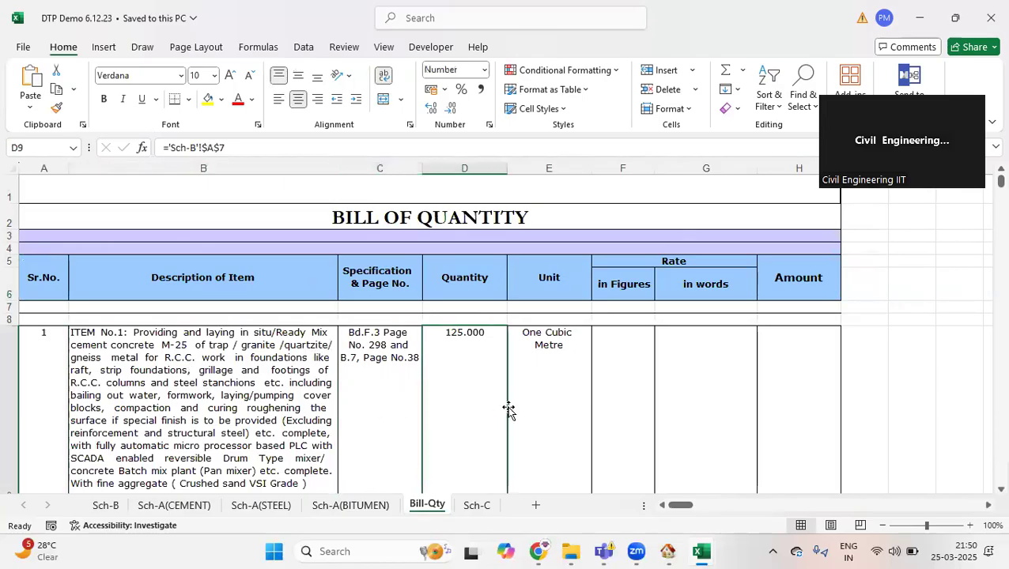
click(554, 404)
- Check the rate columns in figures and words for items 1 and 2 on the Bill-Qty sheet
click(637, 373)
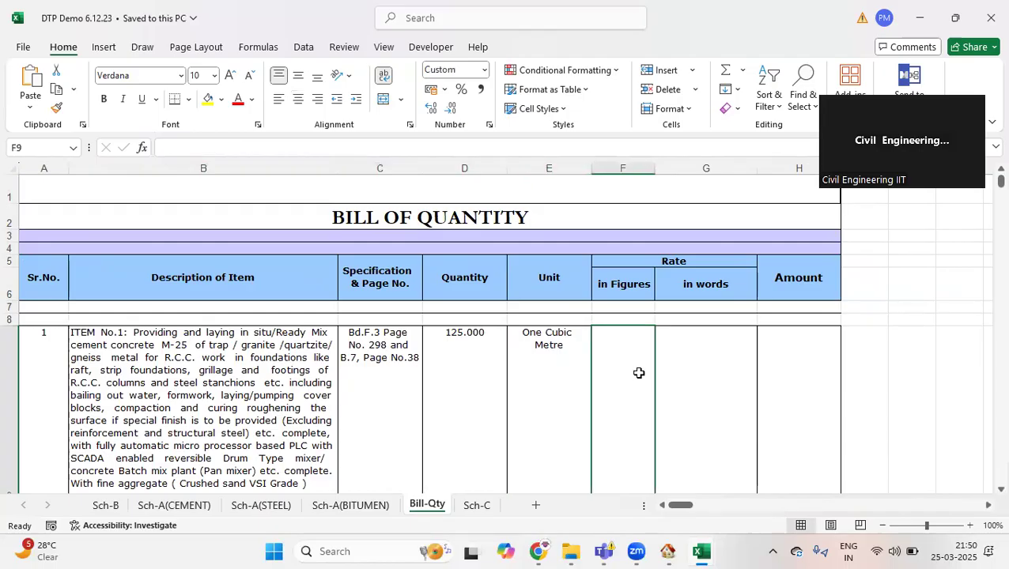
scroll(639, 373, down, 1)
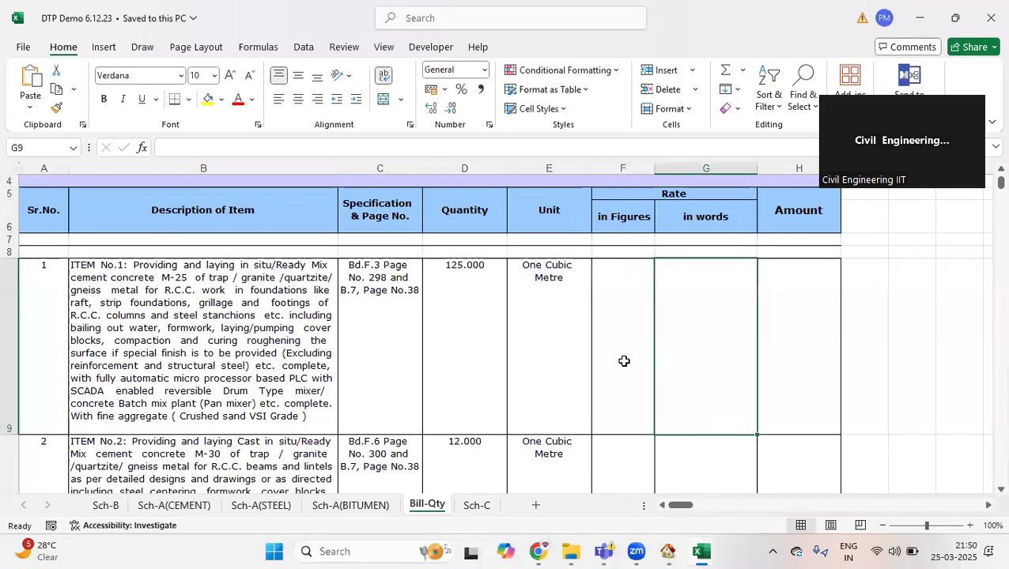
click(688, 364)
scroll(689, 363, up, 1)
scroll(761, 376, down, 2)
scroll(762, 376, down, 1)
scroll(761, 376, up, 1)
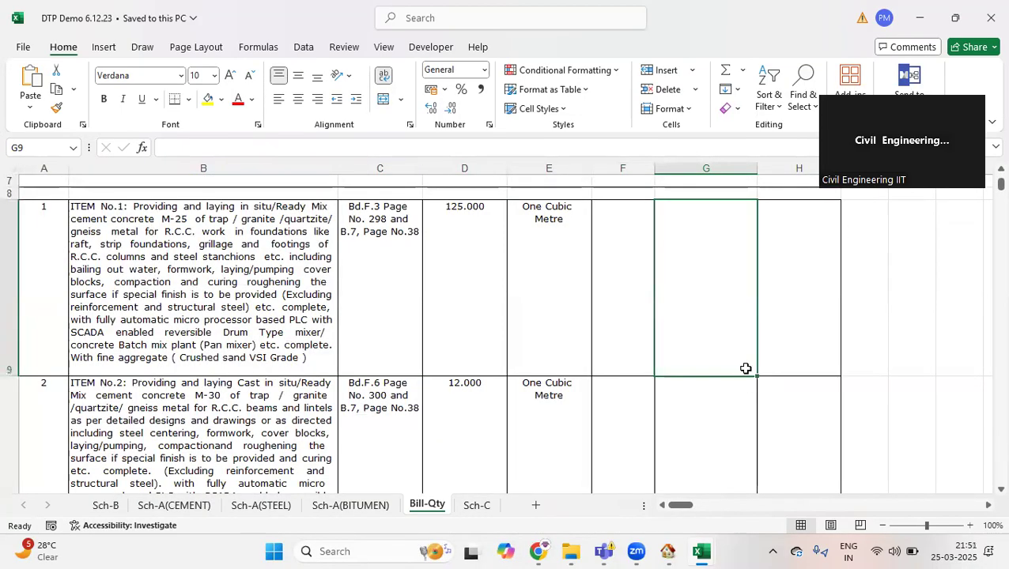
scroll(746, 368, up, 2)
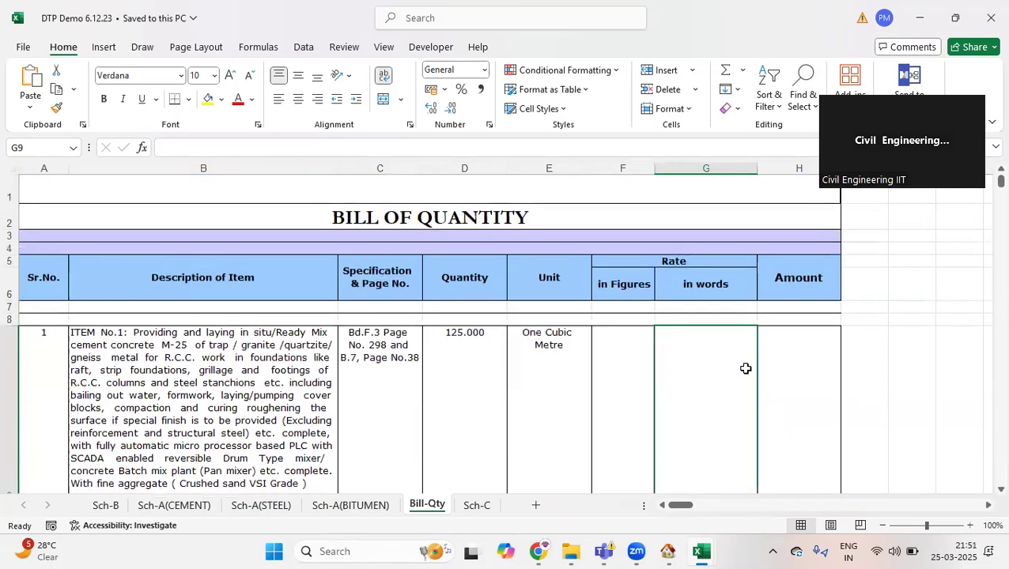
- Examine the item descriptions, specification page numbers and additional specification column on the Sch-C sheet
click(477, 505)
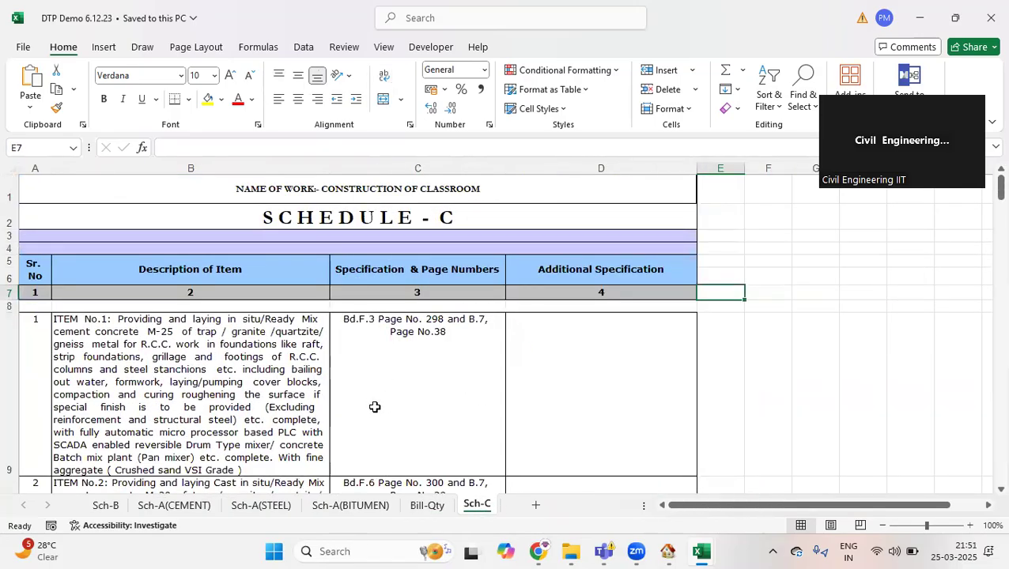
scroll(374, 407, down, 4)
scroll(374, 406, up, 3)
scroll(375, 406, up, 1)
scroll(261, 408, down, 4)
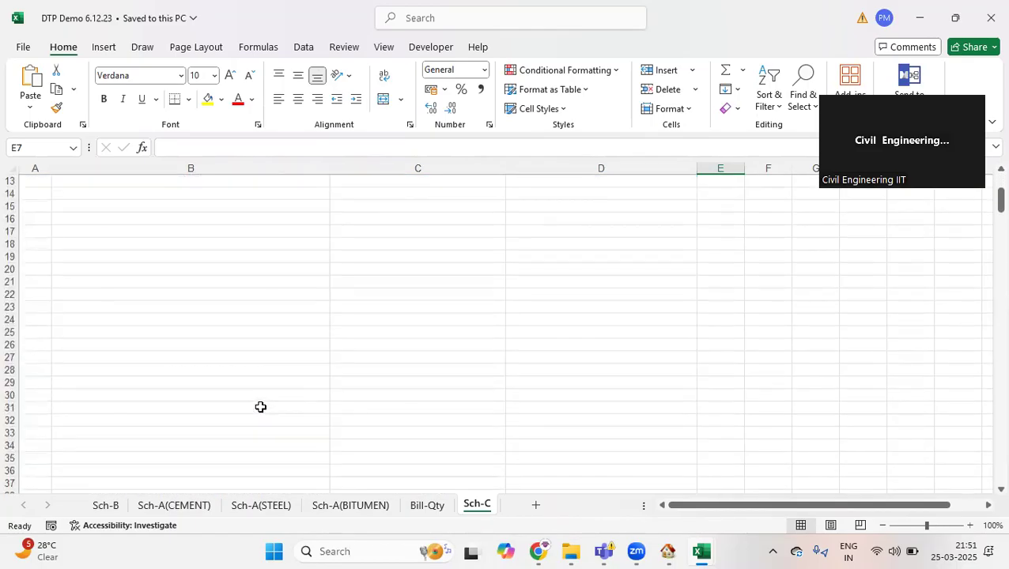
scroll(260, 406, up, 4)
- Review the items on Schedule B again and close the DTP Demo 6.12.23 workbook
click(106, 507)
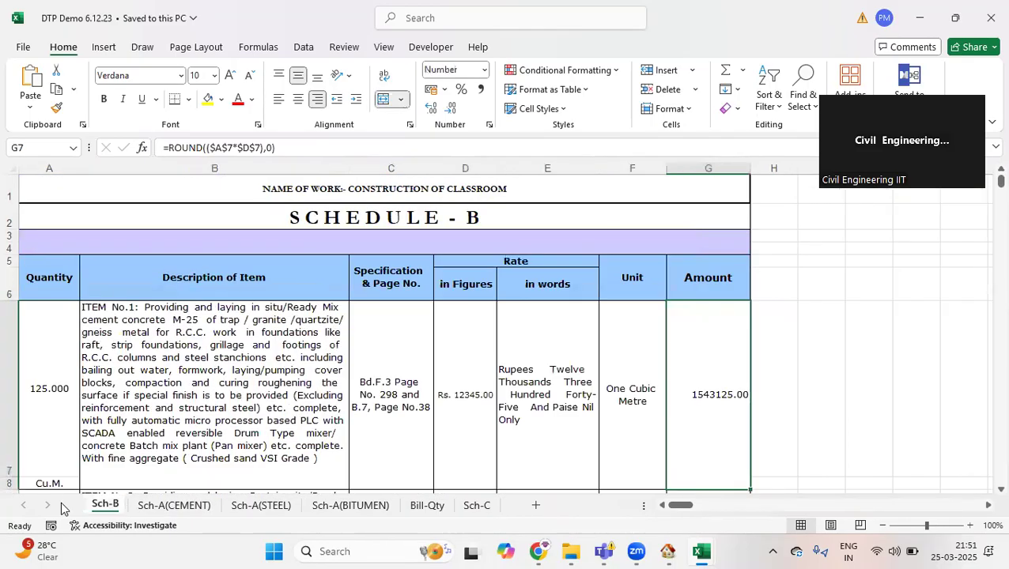
scroll(245, 370, down, 3)
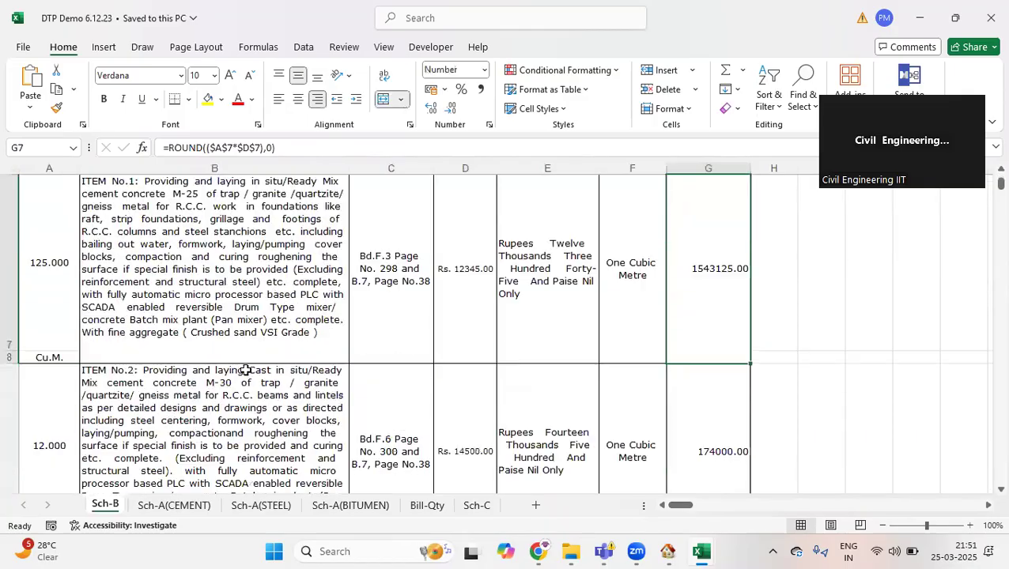
scroll(246, 370, up, 3)
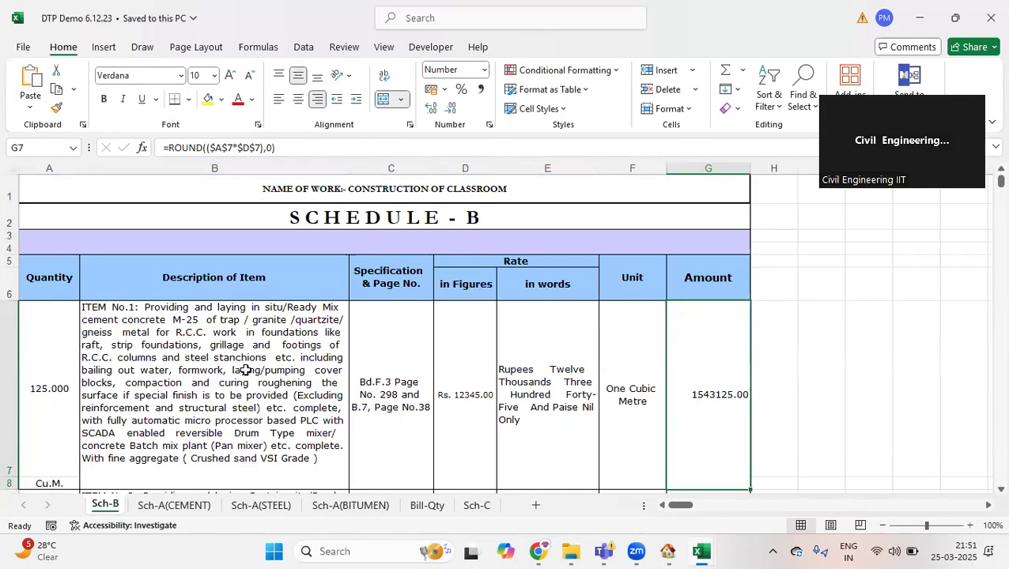
scroll(246, 370, down, 4)
scroll(246, 370, up, 4)
click(986, 30)
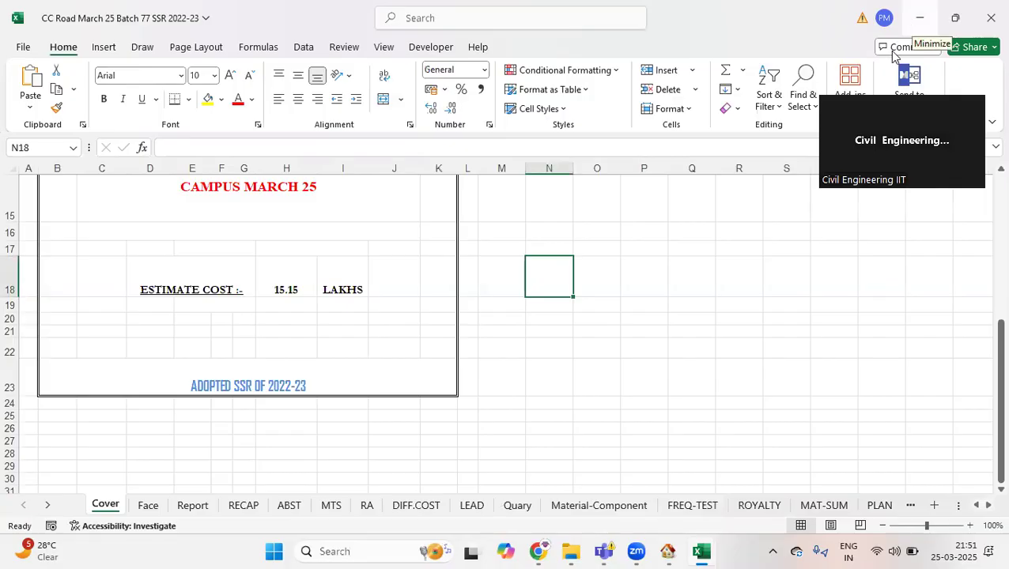
- Return to the CC Road March 25 workbook and review the estimate cost on the Cover sheet
mouse_move(573, 551)
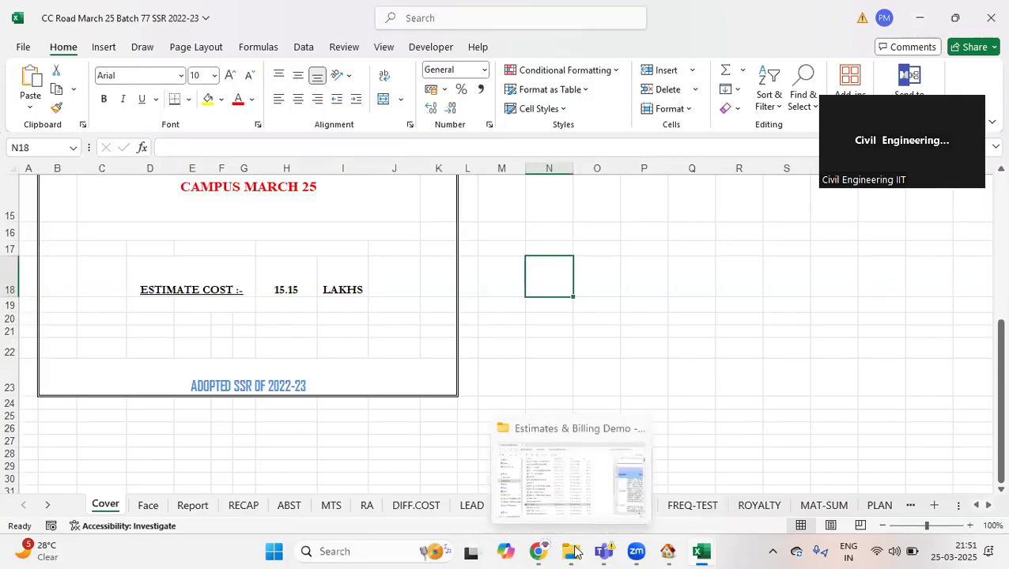
click(567, 499)
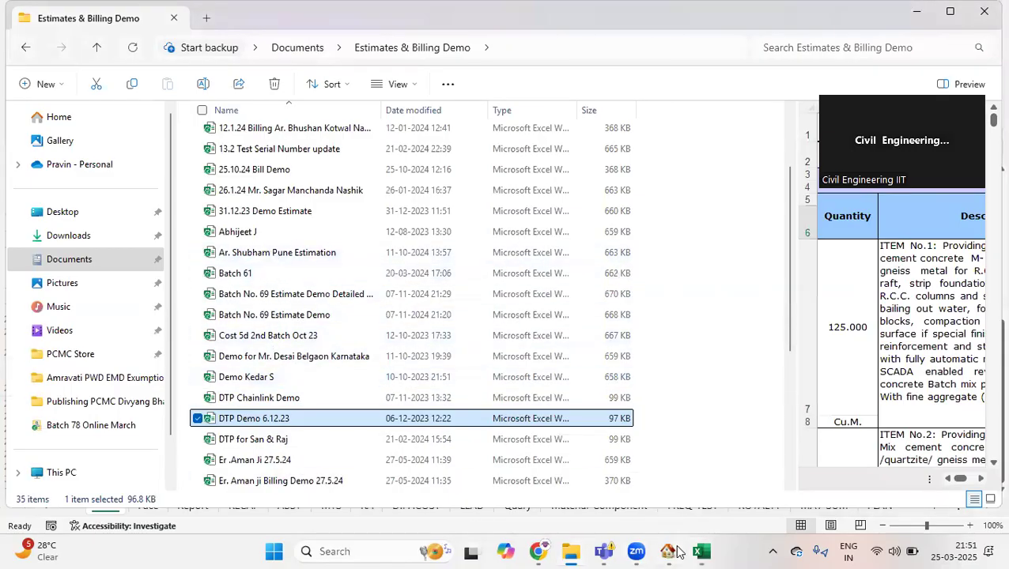
click(671, 475)
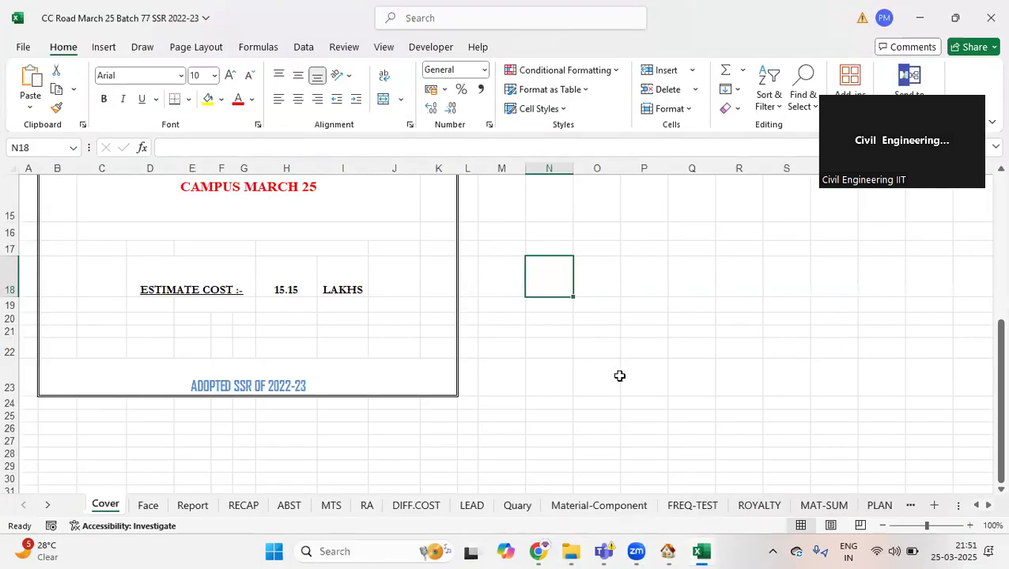
scroll(619, 376, up, 5)
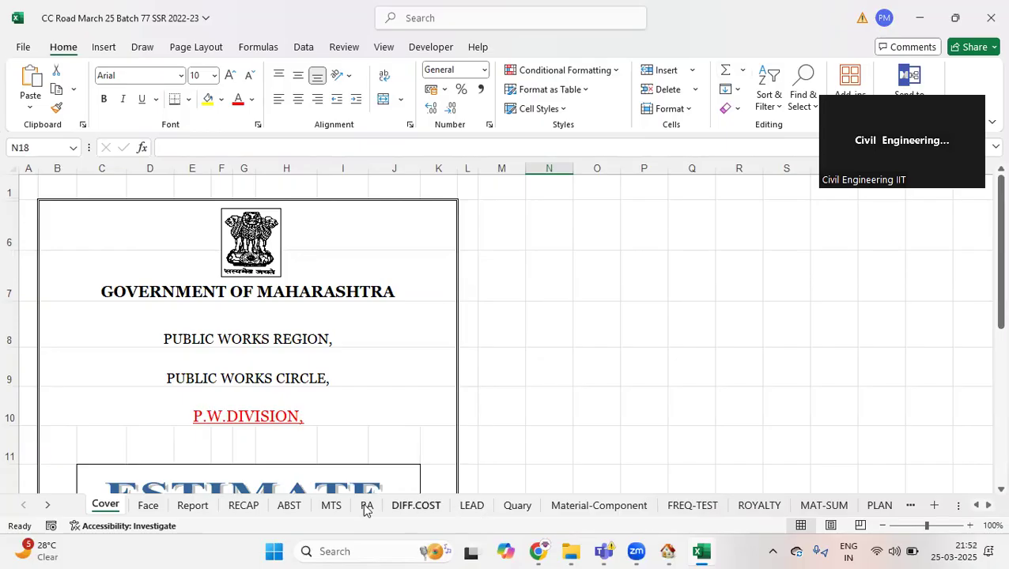
click(151, 506)
click(105, 505)
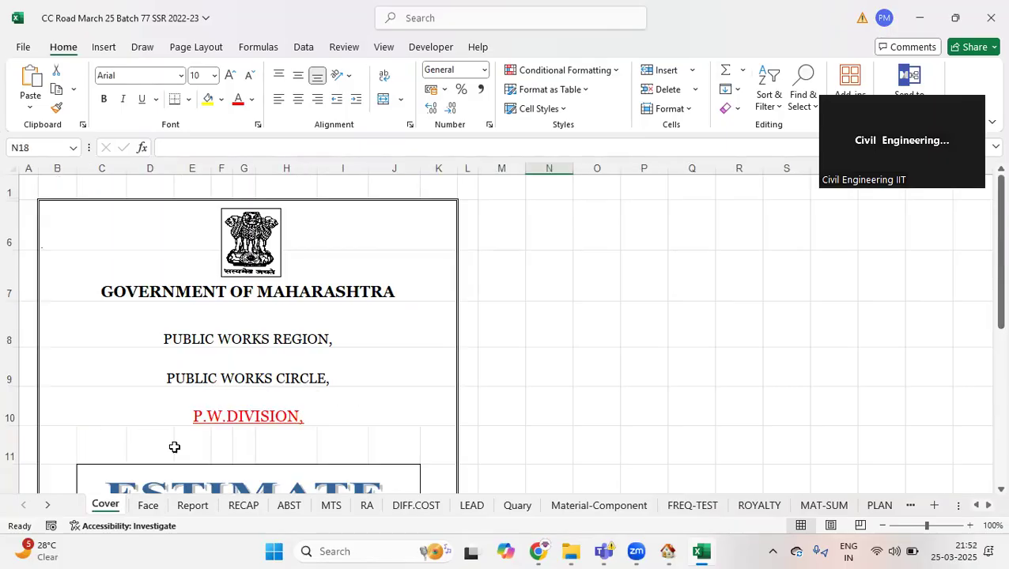
scroll(216, 387, down, 5)
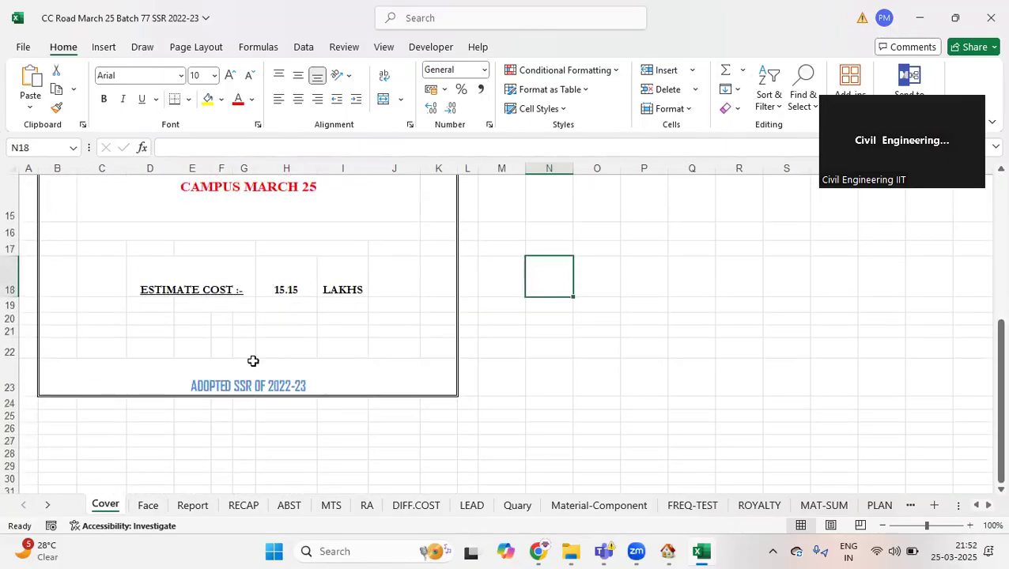
- Set the excavation depth for "From Academic Block to Canteen" to 0.3 on the MTS sheet and check the Cover sheet's estimate cost
click(369, 508)
click(331, 506)
scroll(416, 339, up, 4)
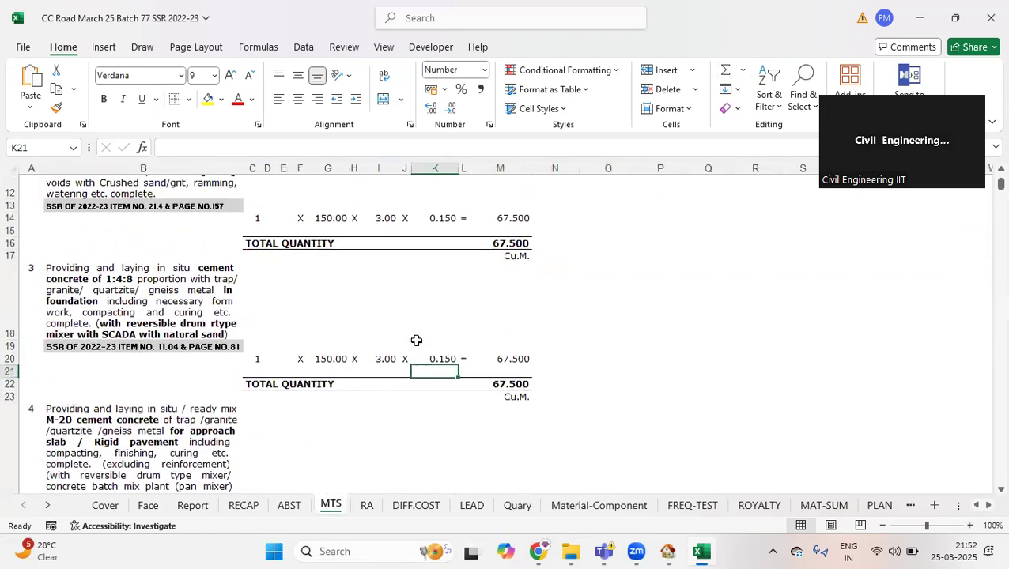
scroll(416, 340, up, 2)
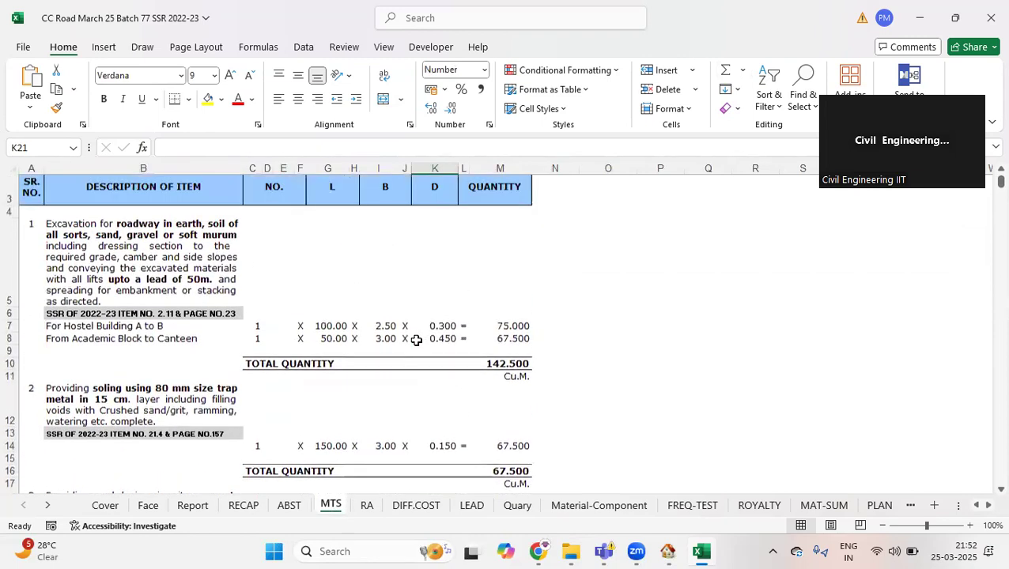
click(434, 396)
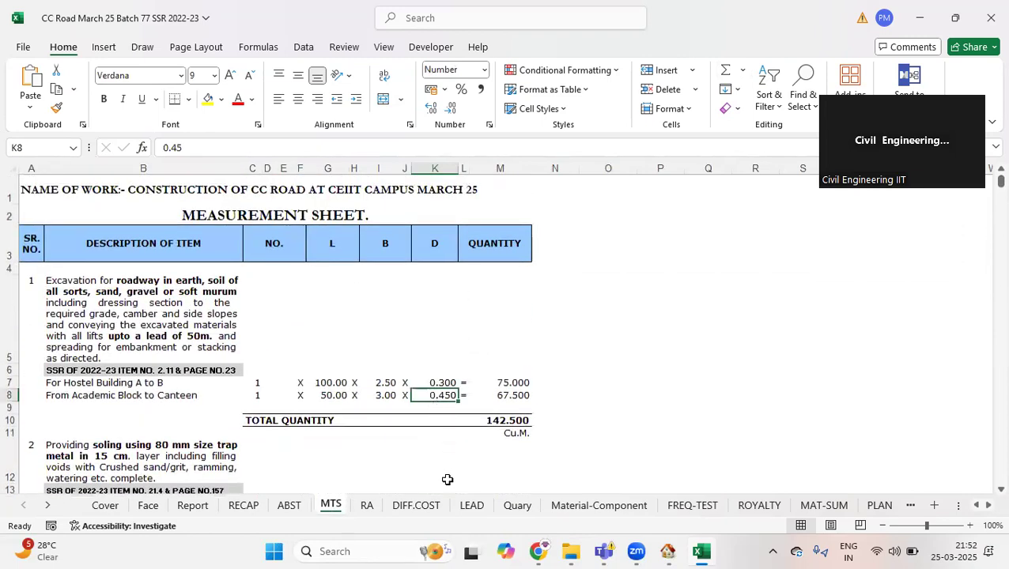
text(.)
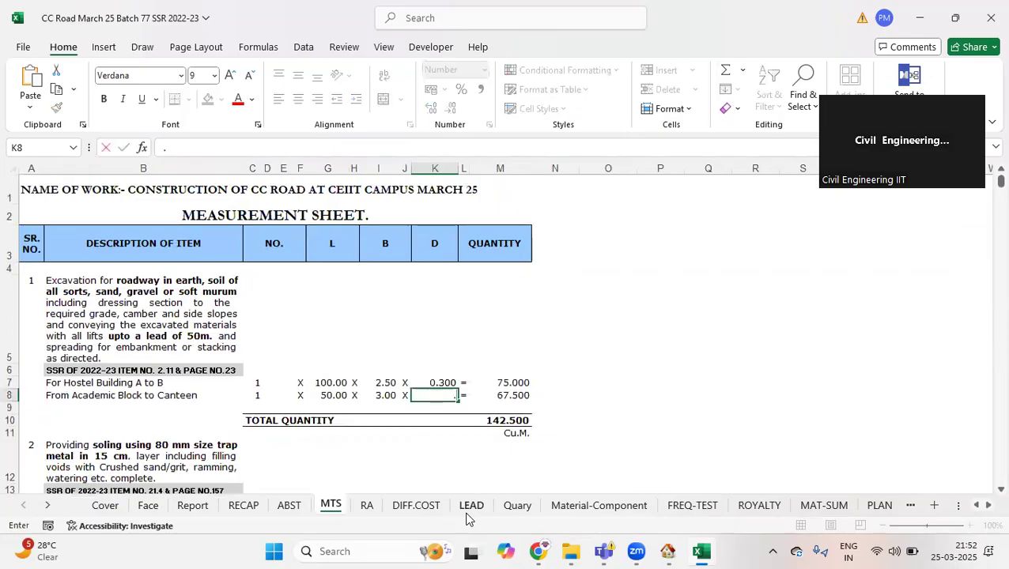
text(3)
key(Return)
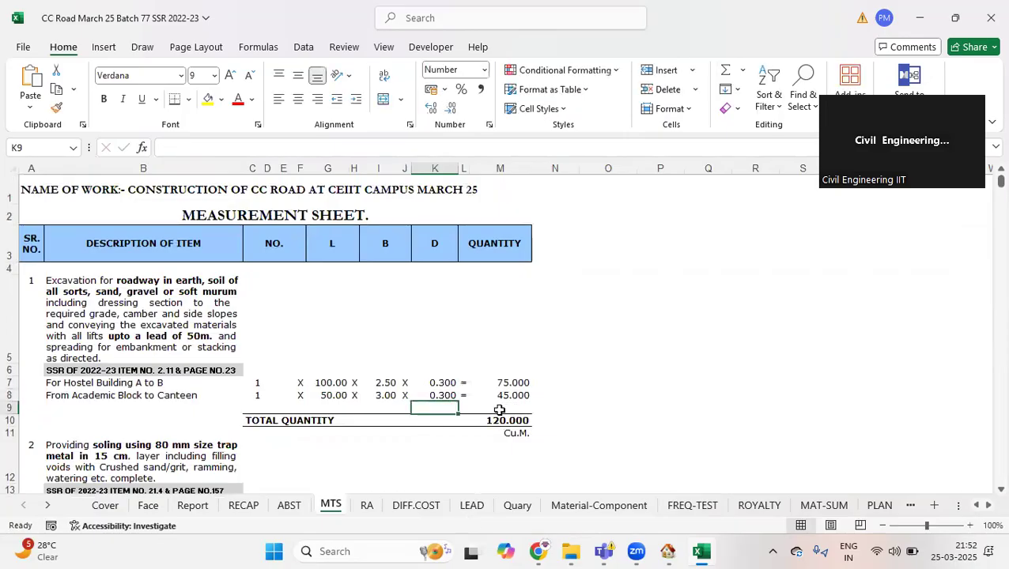
scroll(500, 411, down, 1)
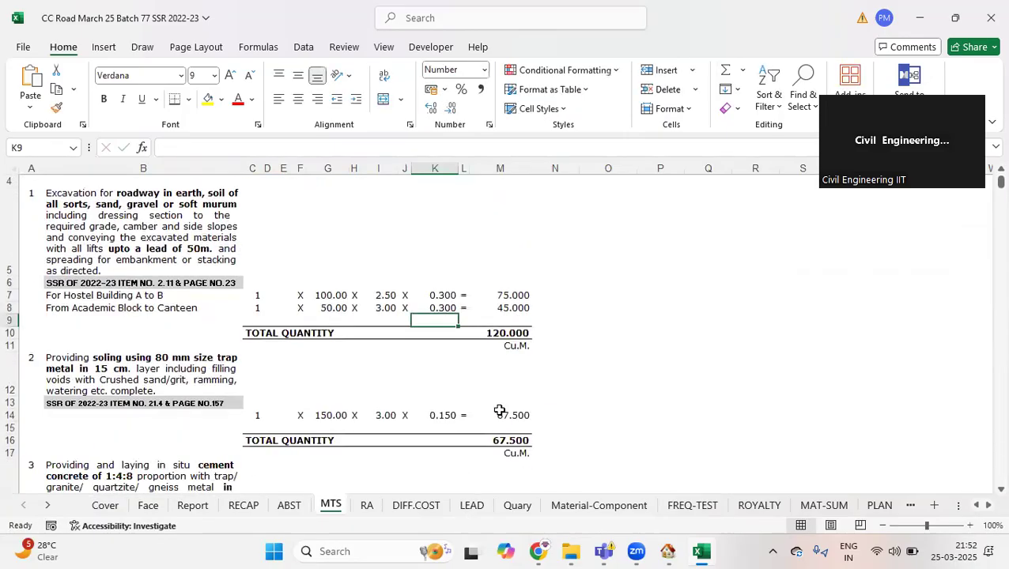
click(109, 506)
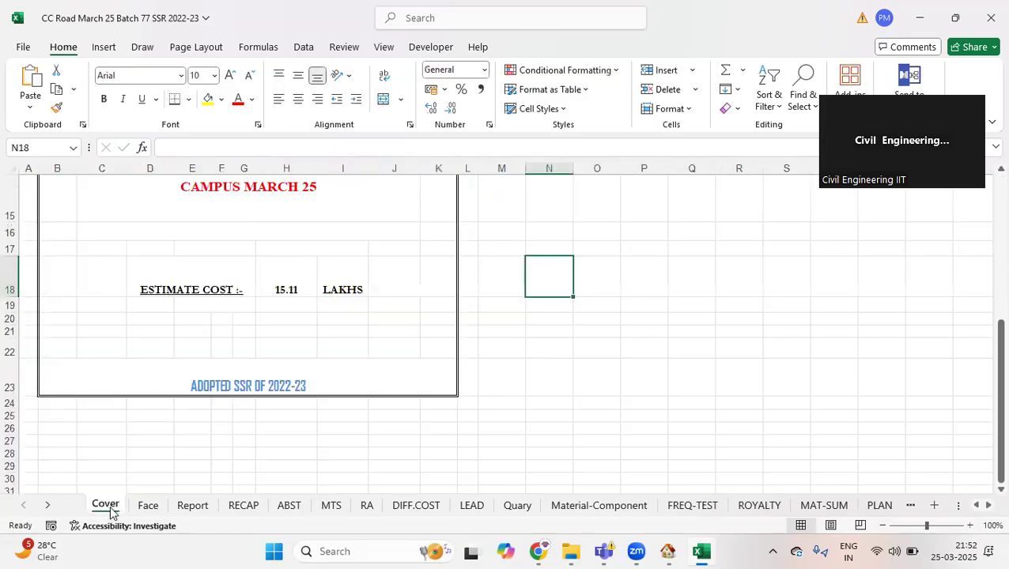
click(338, 509)
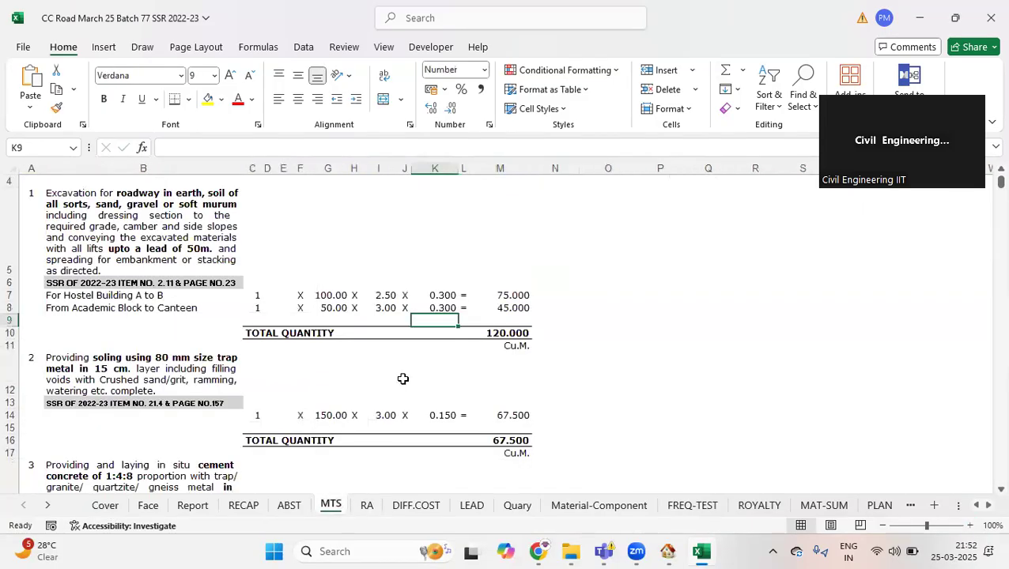
- Set the excavation width for "For Hostel Building A to B" under item 1 to 3
click(380, 297)
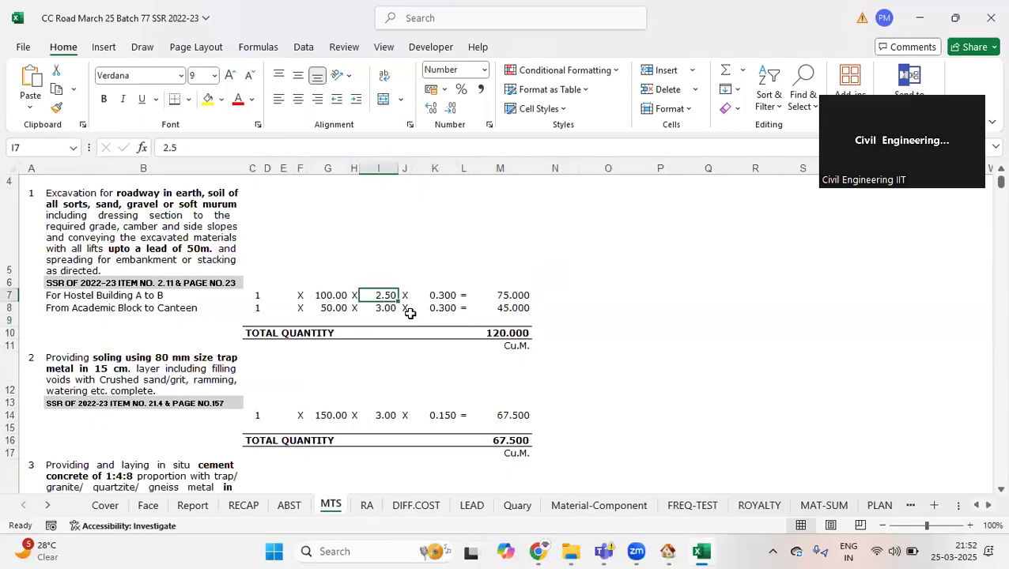
scroll(412, 370, down, 1)
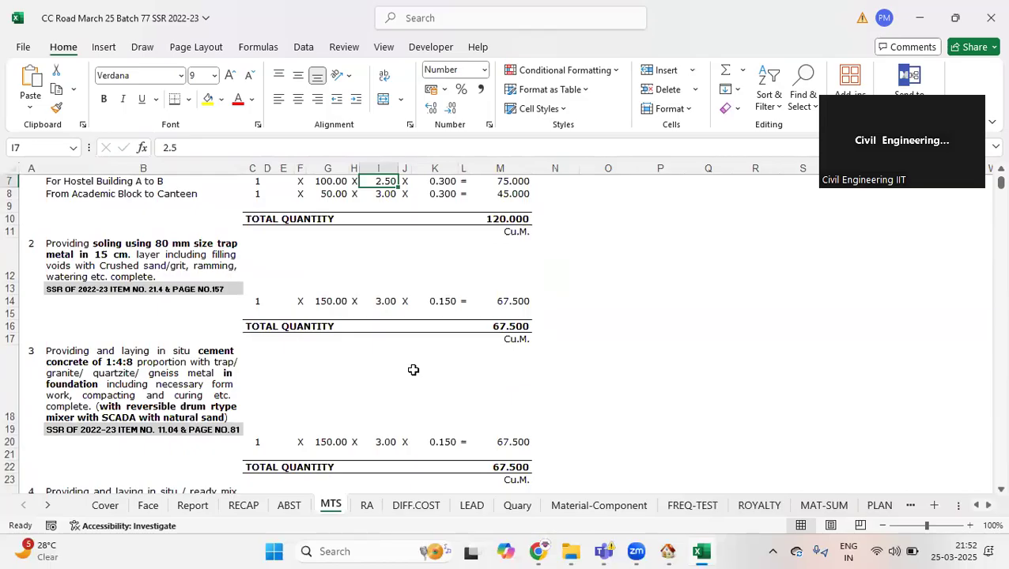
scroll(413, 369, down, 1)
scroll(412, 370, up, 3)
text(3)
key(Return)
scroll(412, 370, down, 1)
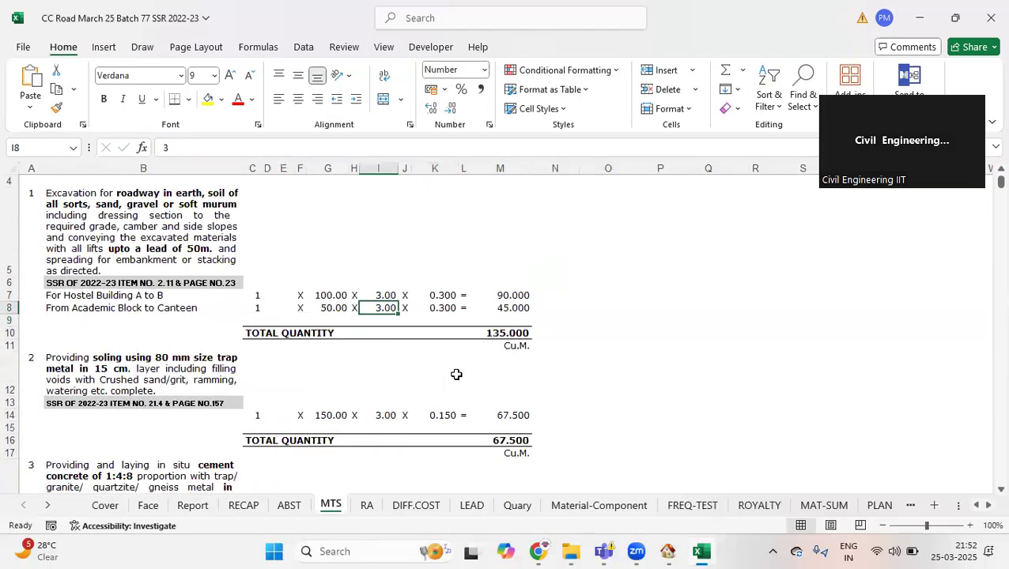
- Set the depth of item 2's soling layer to 0.1 and check the estimate cost on the Cover sheet
click(438, 307)
click(439, 296)
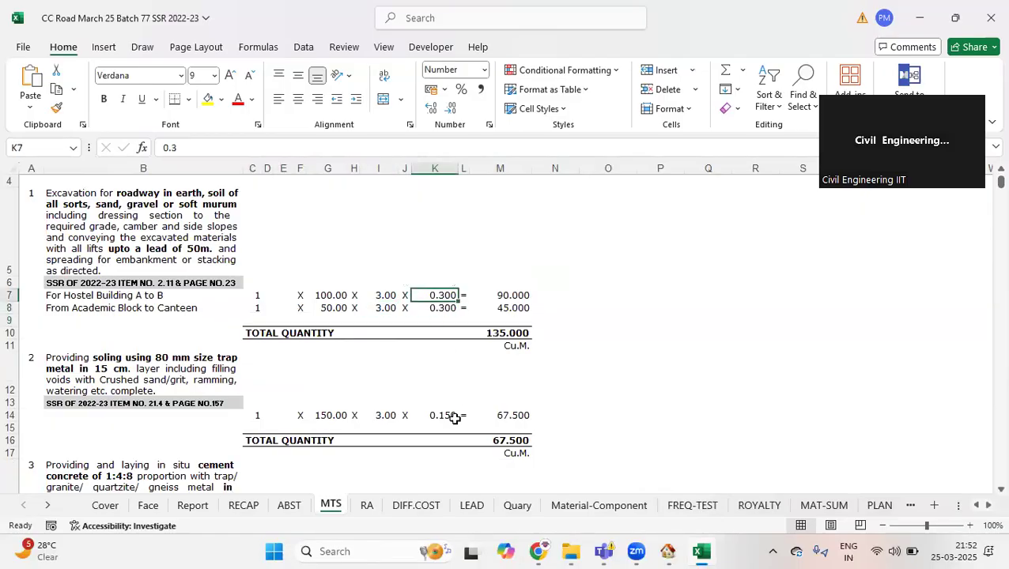
key(Down)
key(Down)
key(Down)
key(Down)
key(Down)
key(Down)
key(Down)
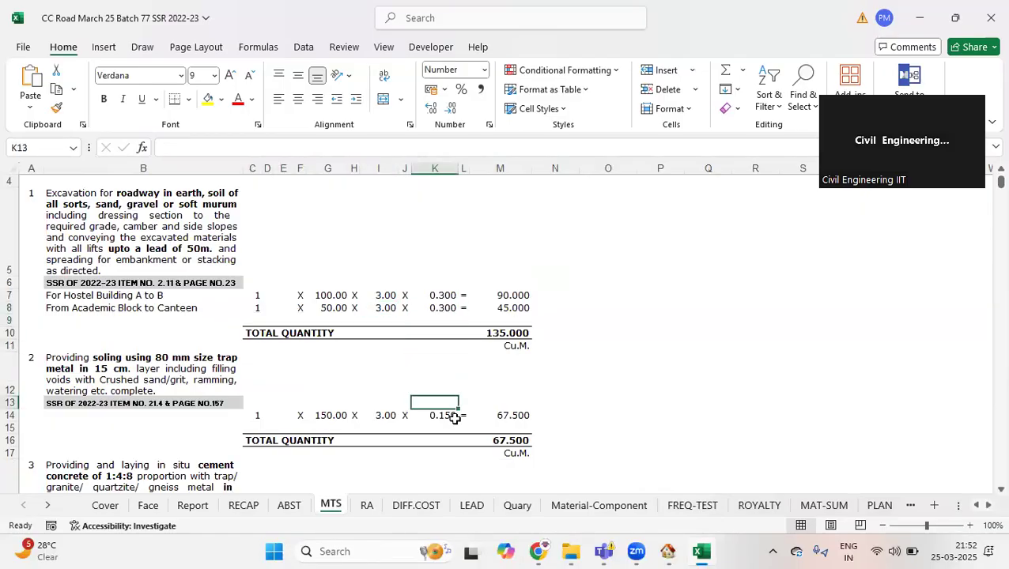
text(.1)
key(Return)
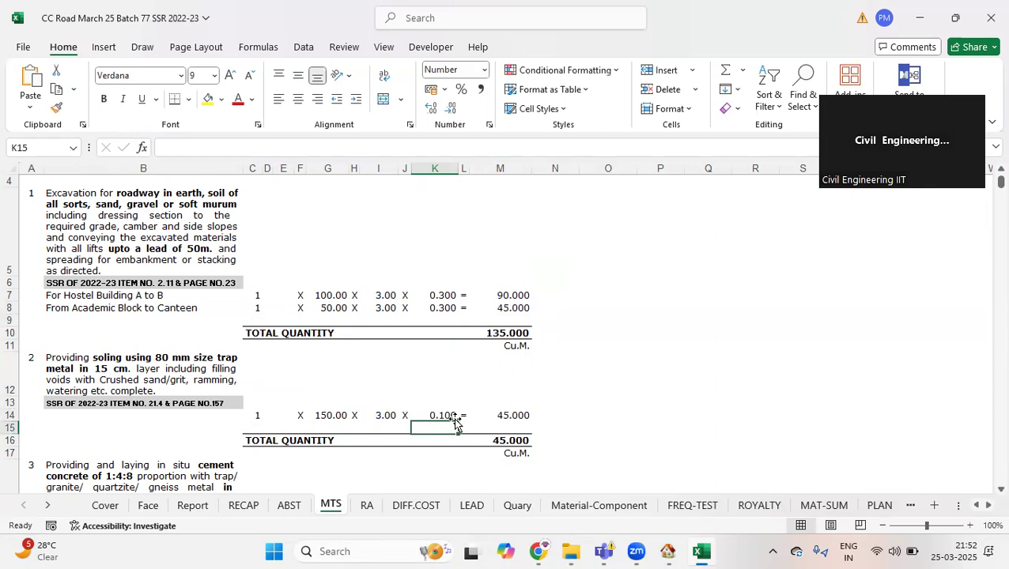
click(105, 506)
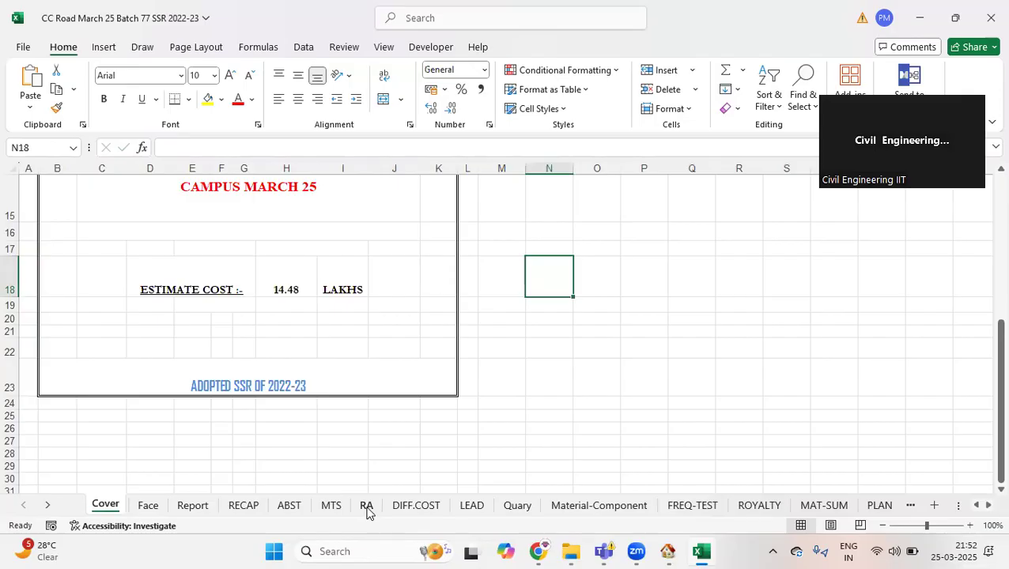
click(334, 510)
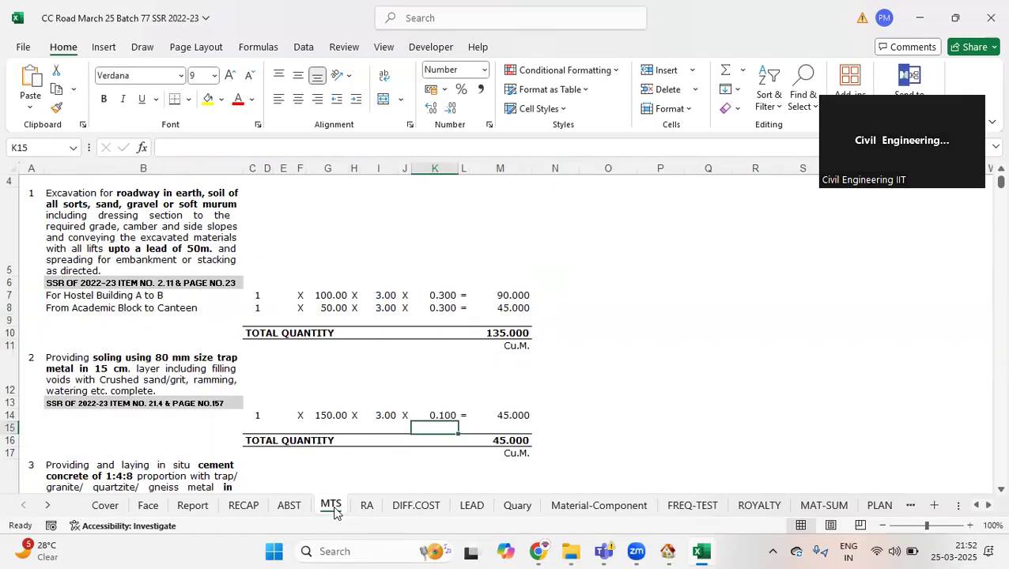
- Look over the drawing area of the PLAN sheet and return to the beginning of the Cover sheet
click(879, 506)
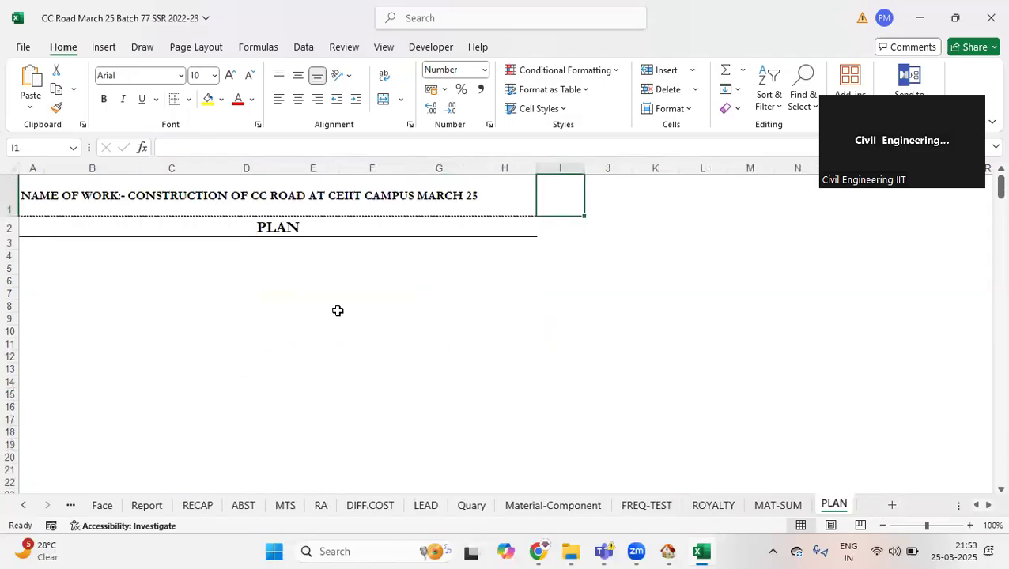
click(199, 320)
click(85, 293)
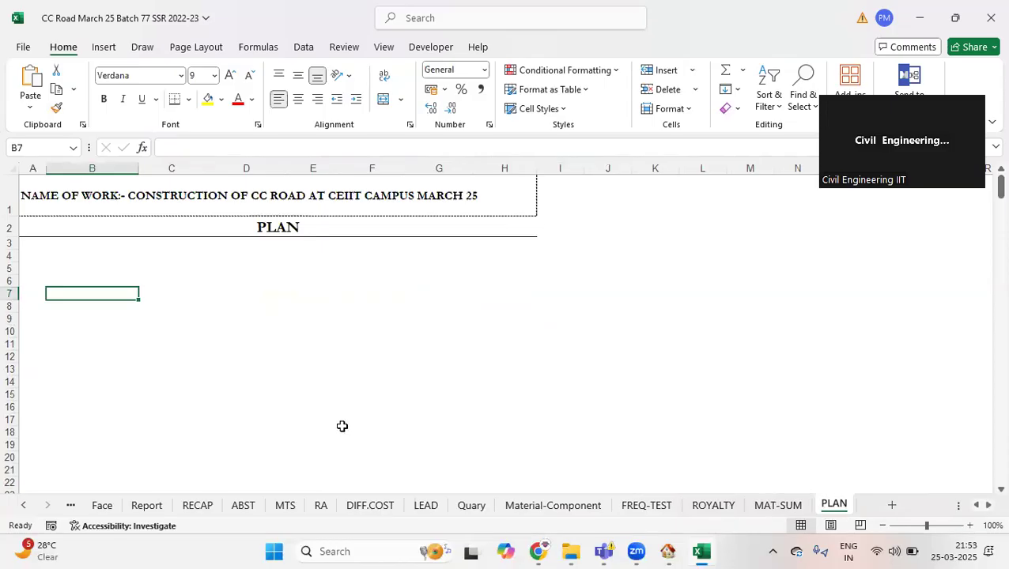
click(101, 328)
click(82, 370)
click(114, 355)
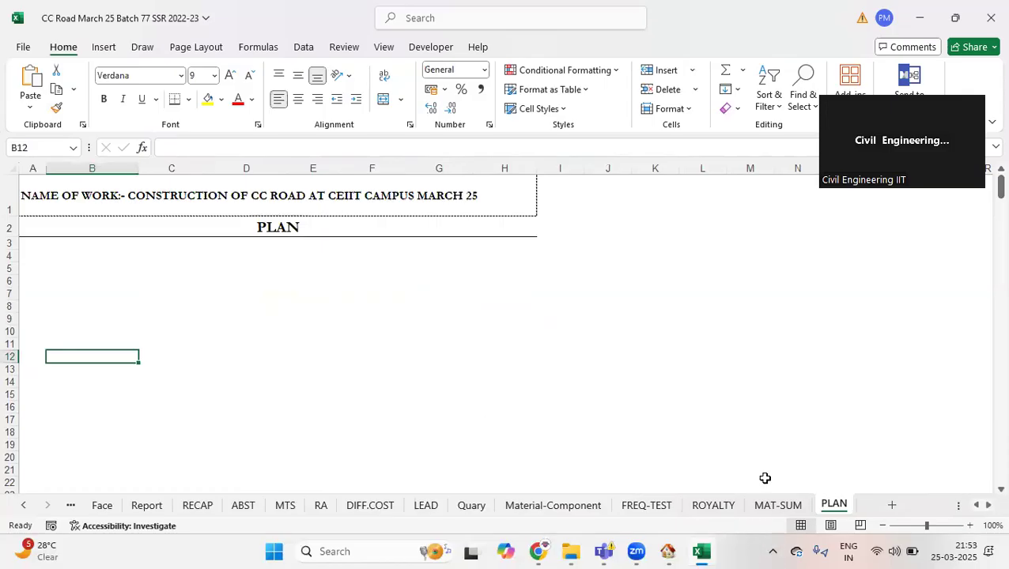
click(23, 507)
click(105, 506)
scroll(180, 319, up, 5)
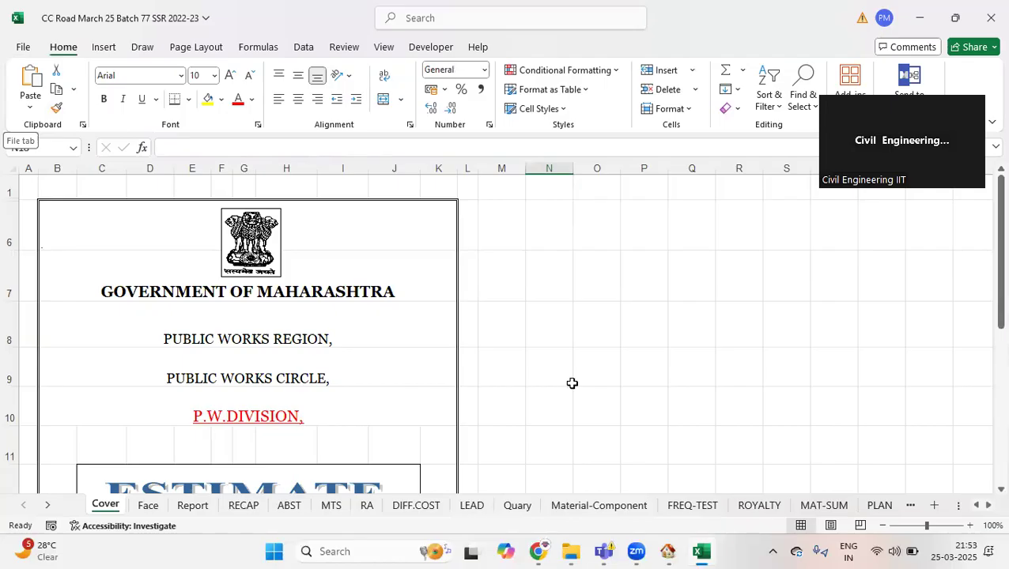
- Open the 25.10.24 Bill Demo workbook from the Estimates & Billing Demo folder, show all its sheet names and look over the Checklist
mouse_move(541, 551)
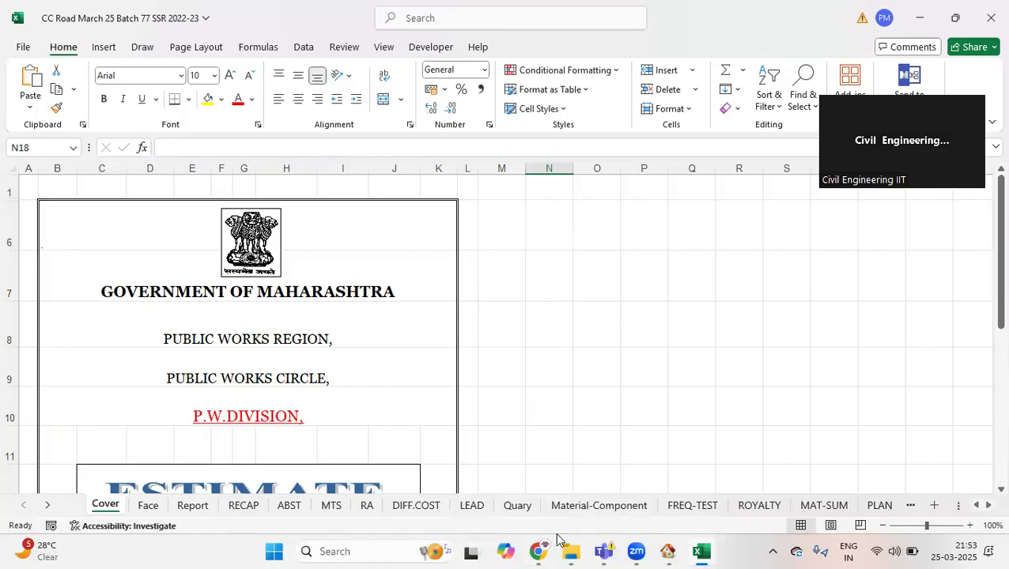
mouse_move(542, 551)
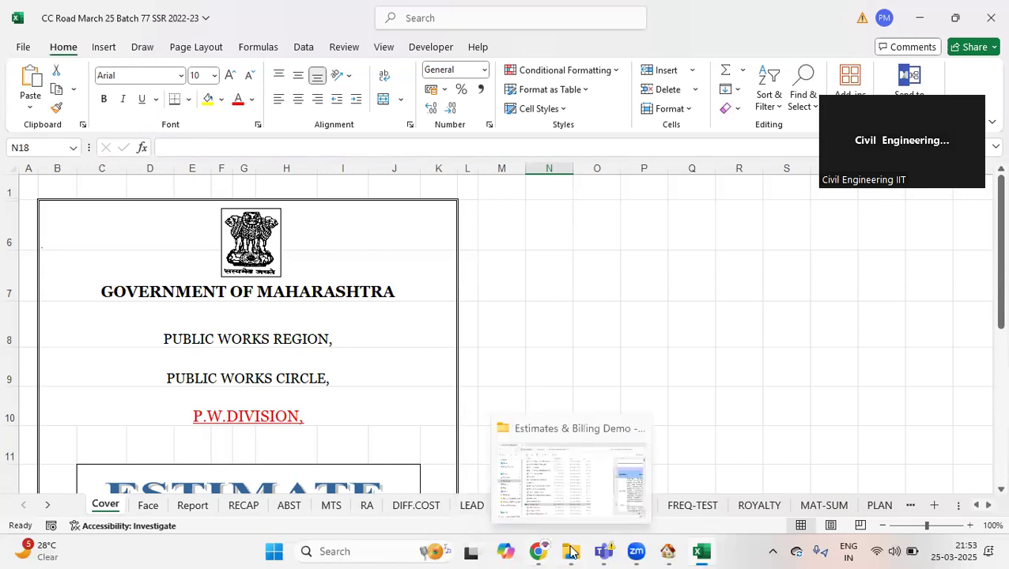
click(531, 475)
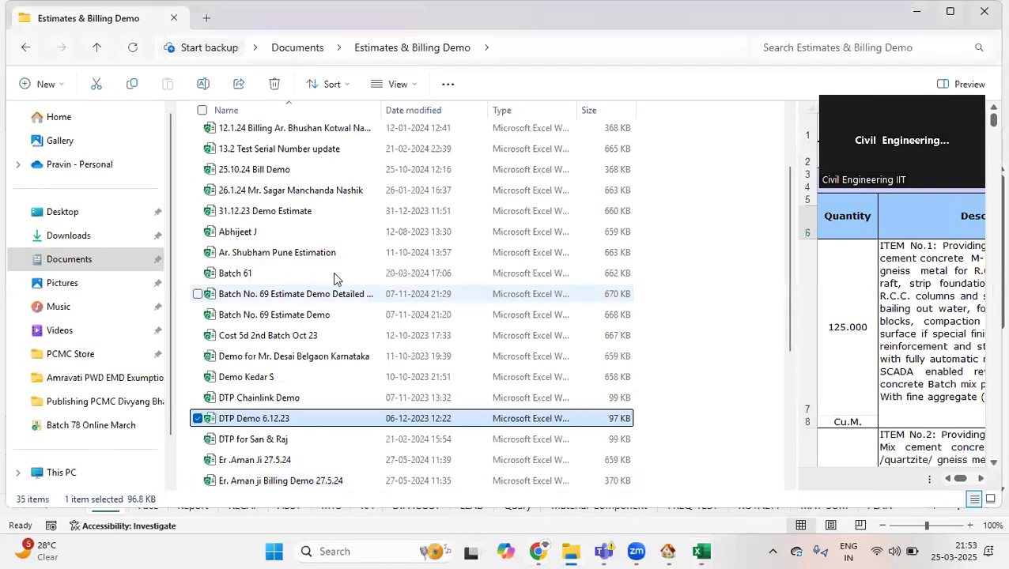
click(264, 171)
double_click(327, 173)
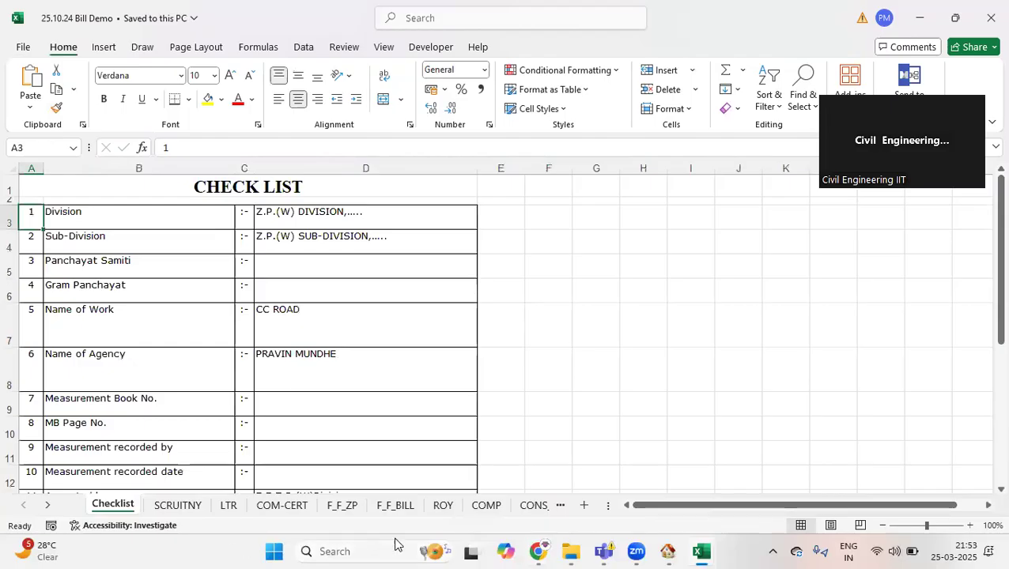
drag(607, 505, 806, 486)
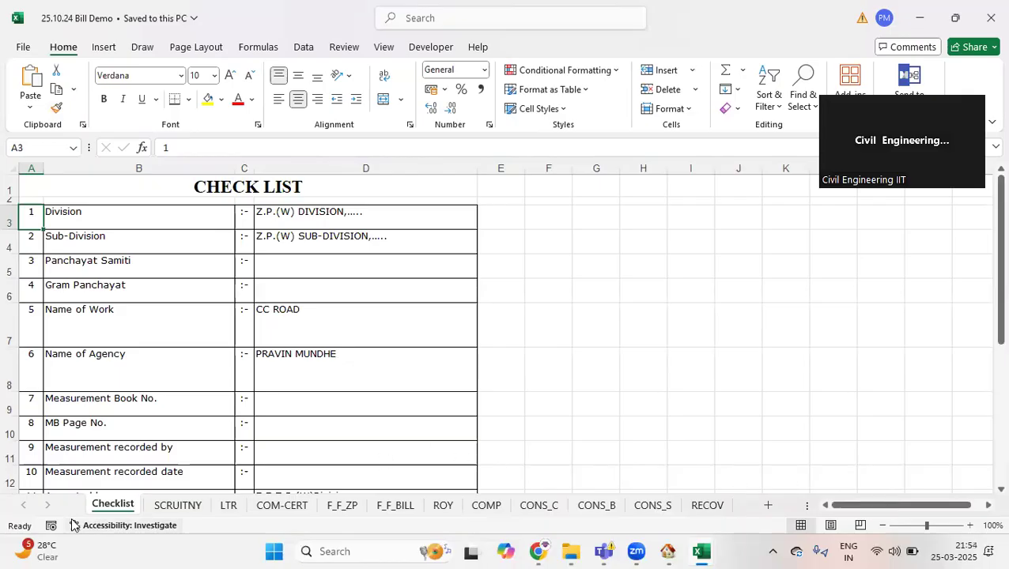
scroll(151, 444, down, 2)
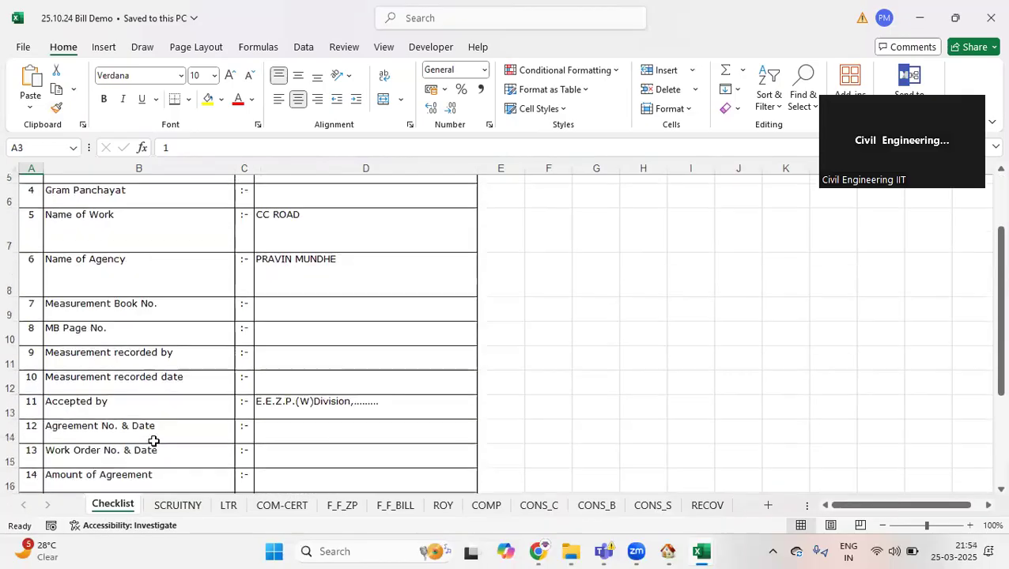
- Examine the completion certificate on the COM-CERT sheet and the First & Final Bill form on the F_F_ZP sheet
click(265, 506)
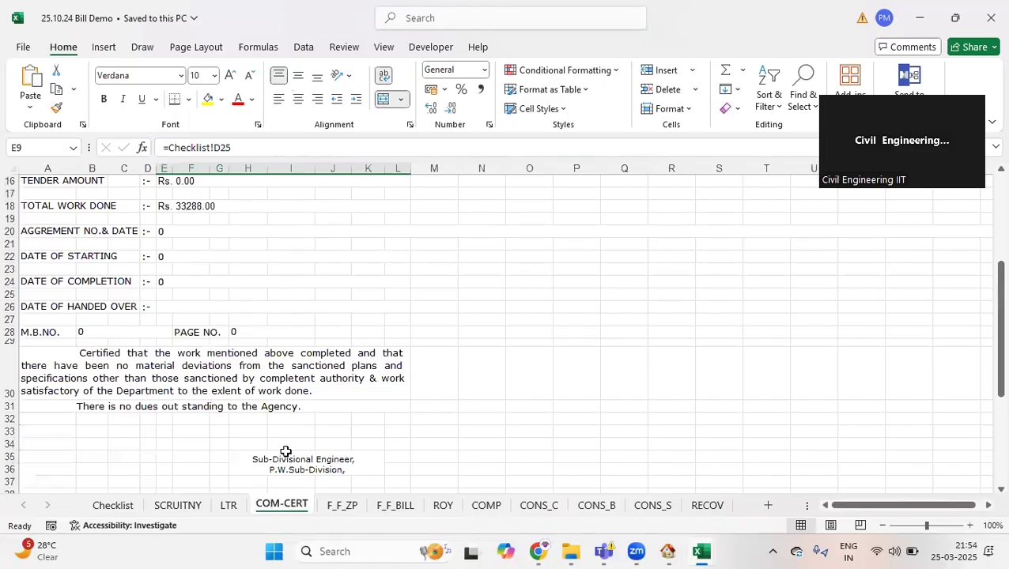
scroll(284, 449, up, 5)
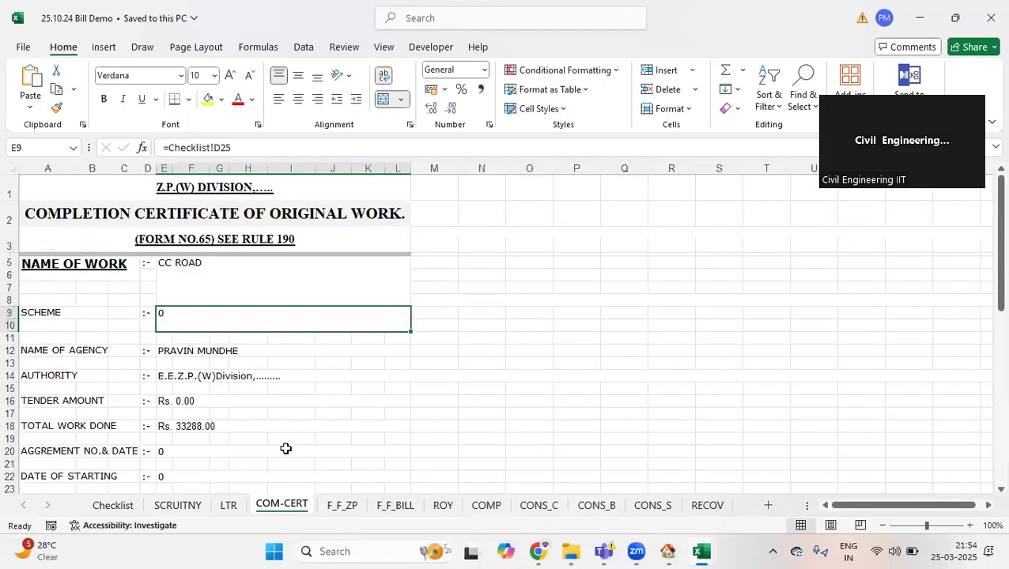
click(341, 506)
scroll(320, 418, up, 6)
scroll(321, 418, up, 4)
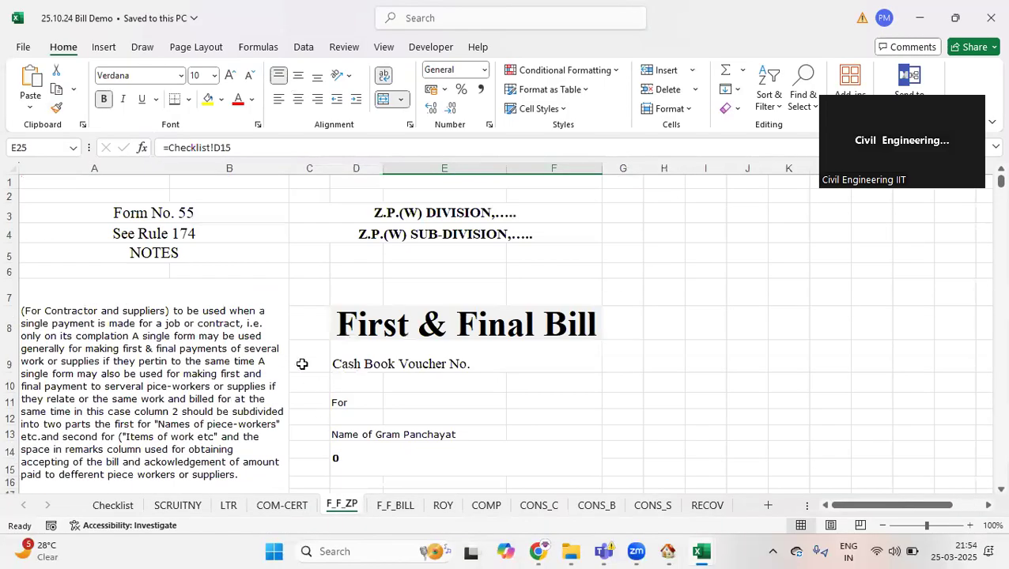
- Examine the First and Final Bill on the F_F_BILL sheet and look over the ROY sheet
click(396, 506)
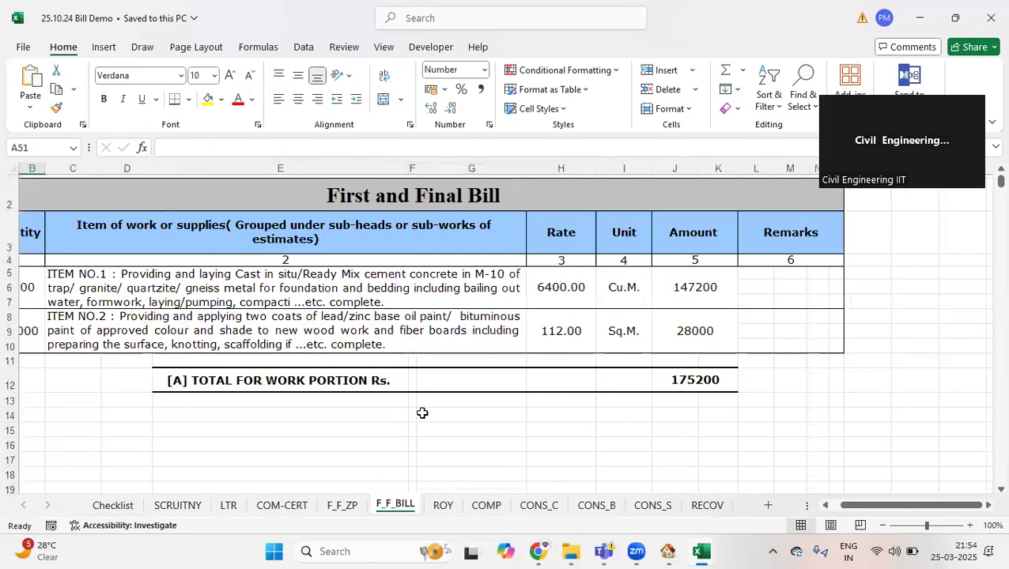
click(433, 510)
scroll(371, 378, up, 5)
scroll(372, 377, down, 2)
scroll(371, 378, down, 5)
- Review the comparative statement on COMP, the cement, asphalt and steel consumption statements, and the recovery statement on RECOV
click(486, 506)
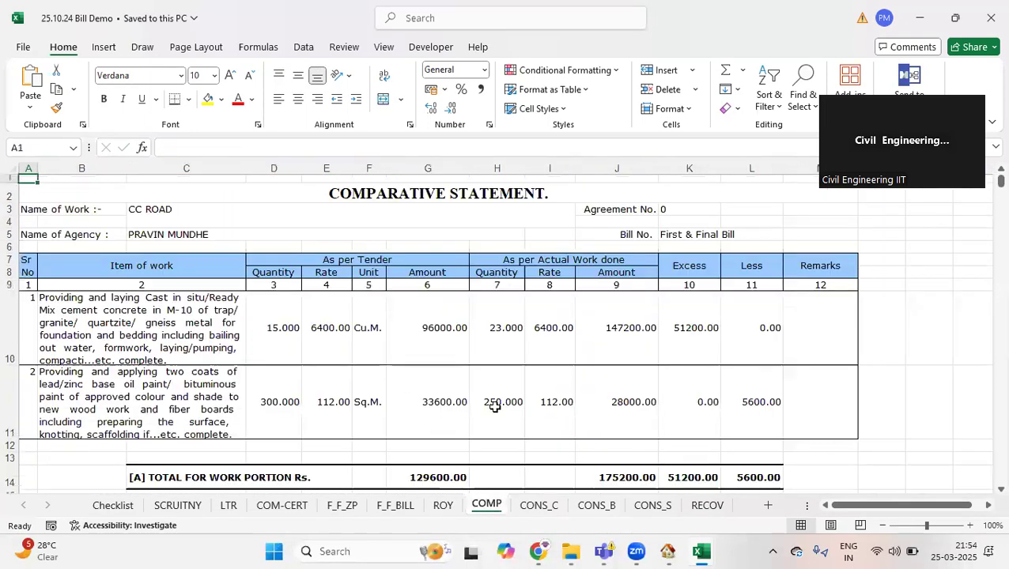
click(552, 506)
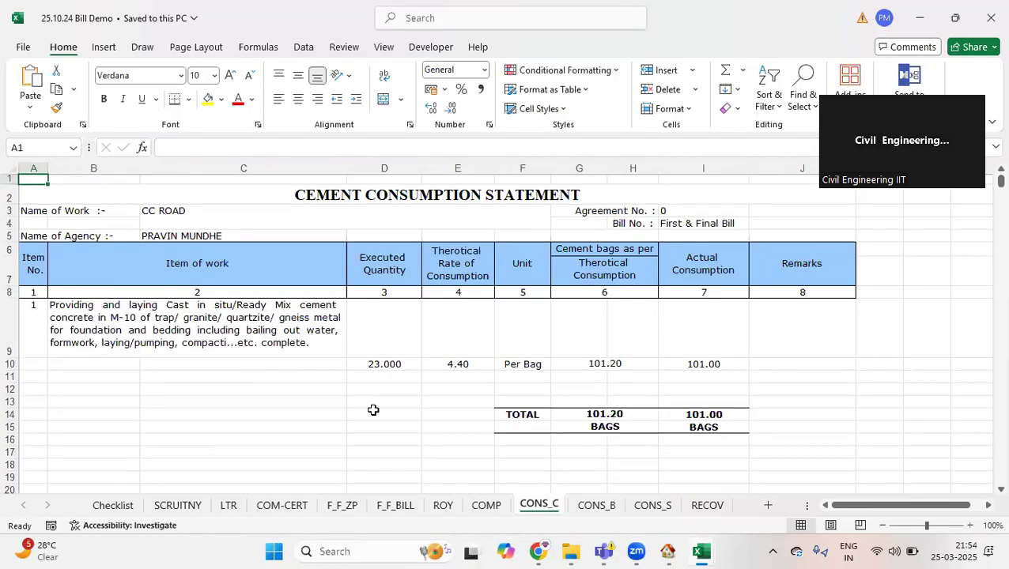
click(605, 506)
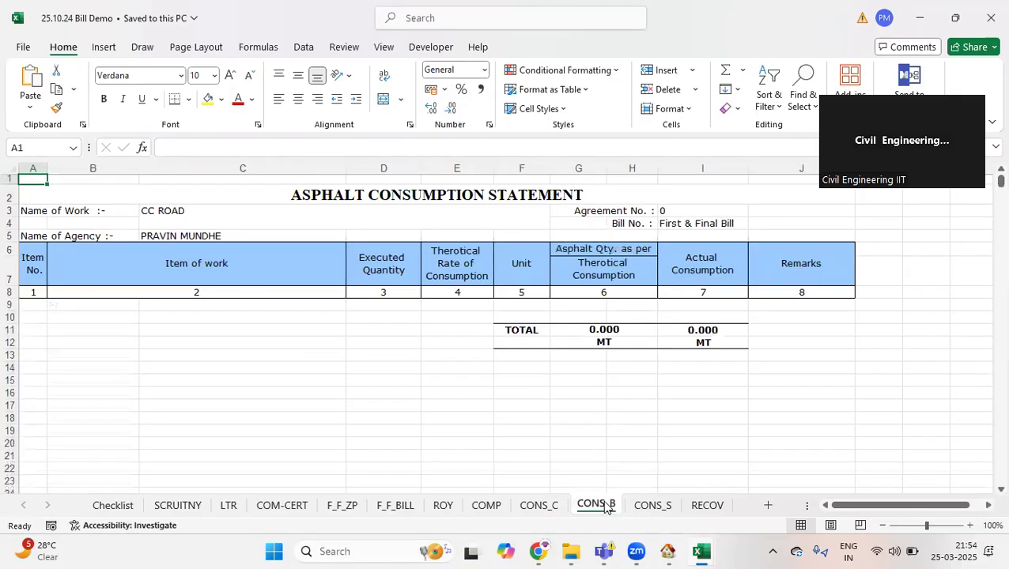
click(649, 510)
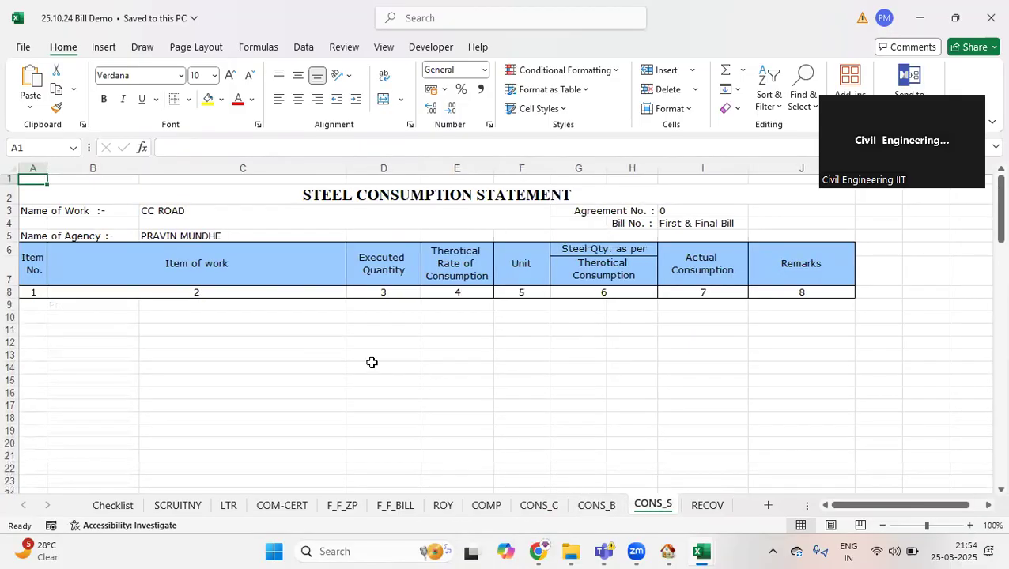
click(693, 508)
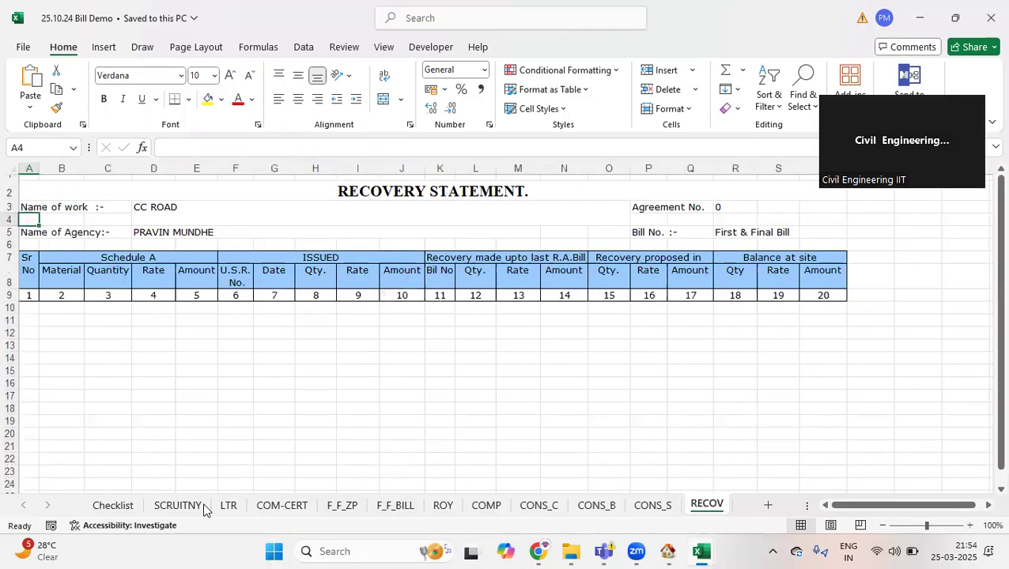
- Look over the SCRUITNY checklist from its beginning and revisit the bill sheets through F_F_BILL, bringing its Quantity column fully into view
click(158, 507)
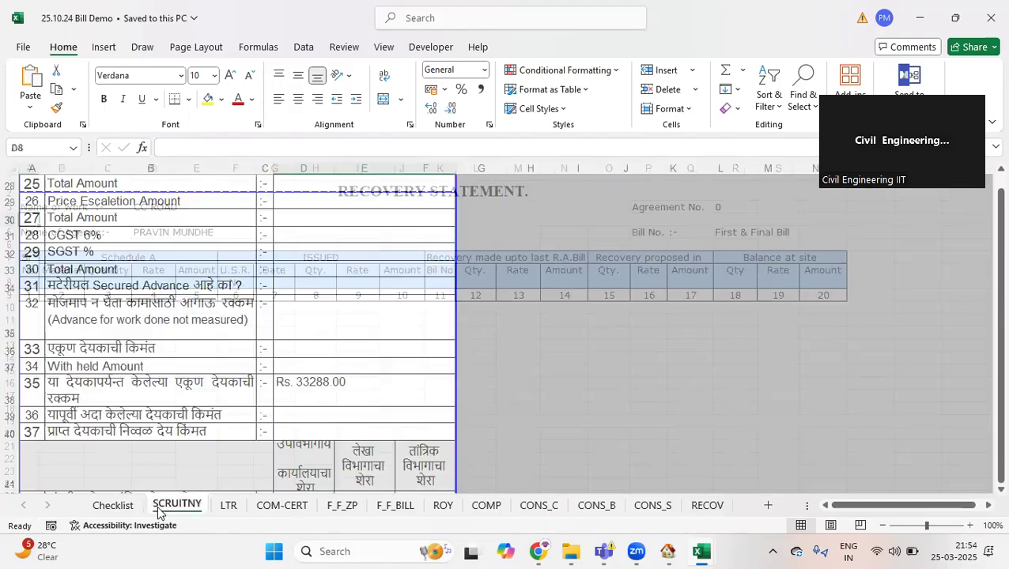
scroll(148, 459, up, 10)
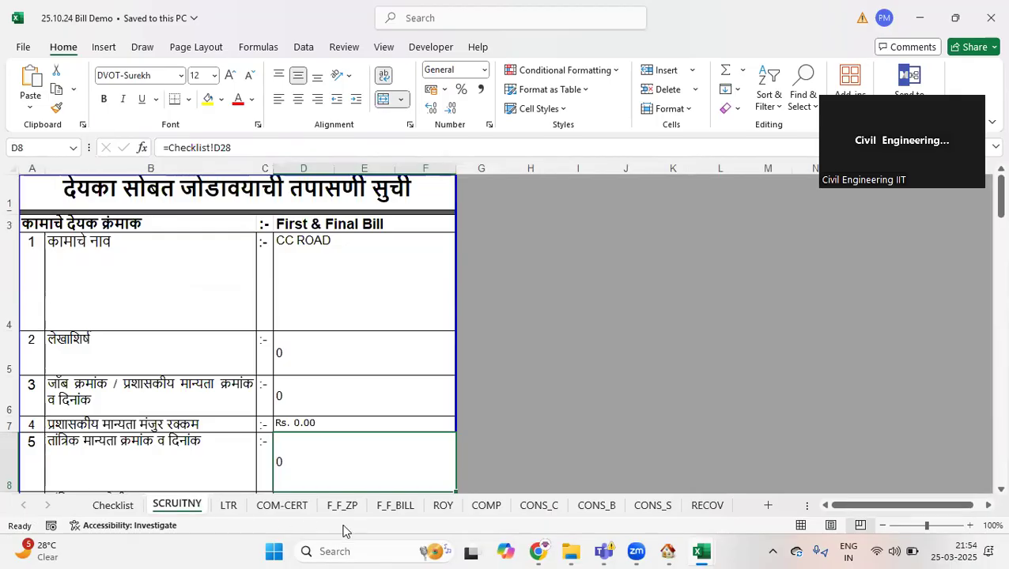
click(227, 506)
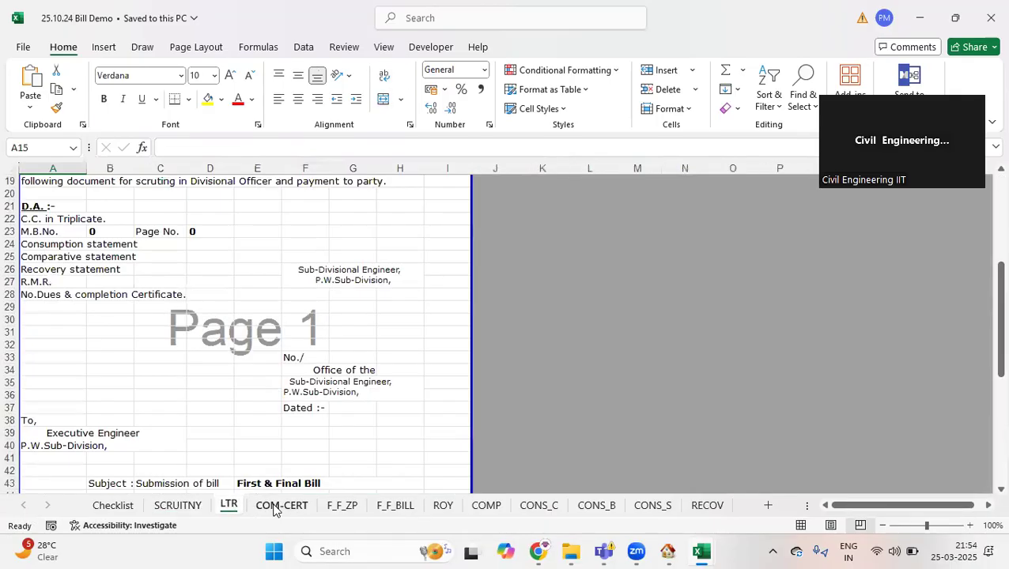
click(346, 512)
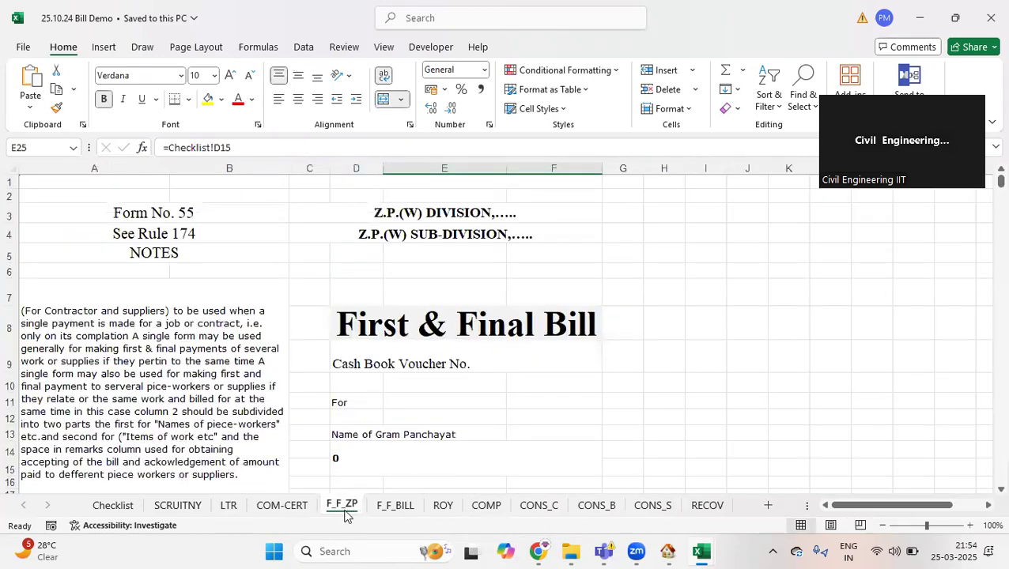
click(299, 512)
click(388, 512)
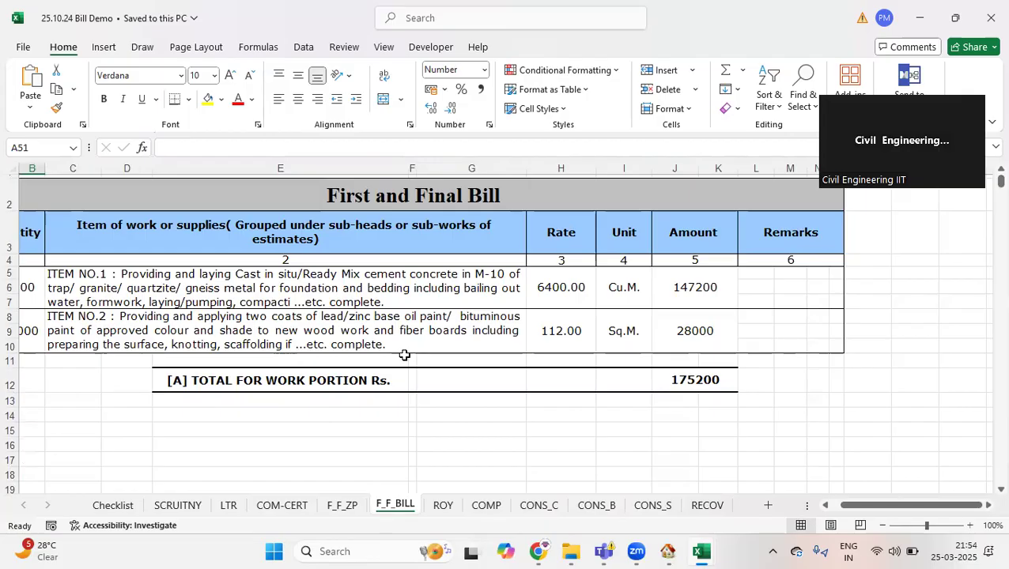
drag(850, 505, 807, 514)
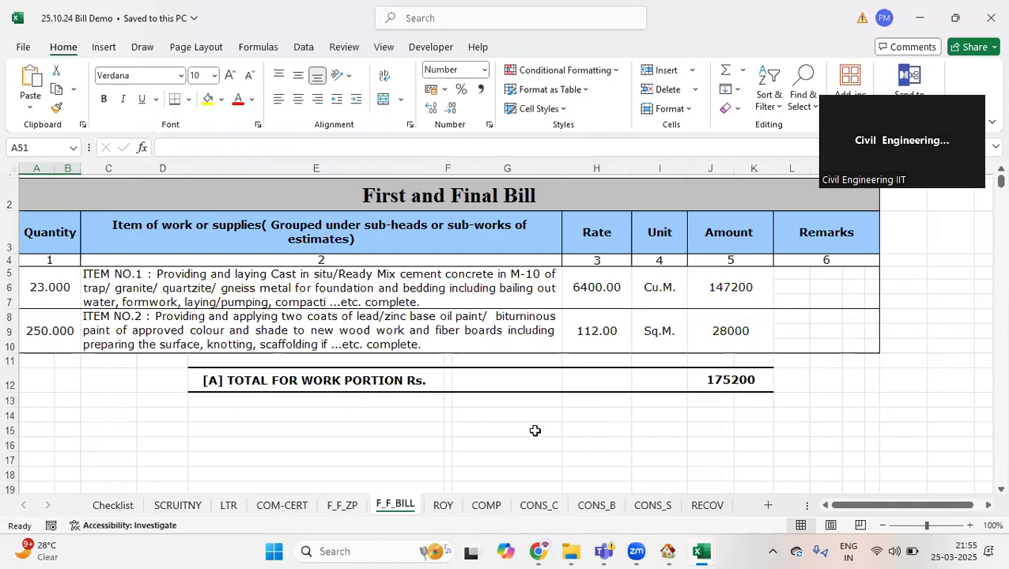
- Read through the notes of the F_F_ZP form and the completion certificate on the COM-CERT sheet
click(342, 506)
scroll(354, 384, down, 8)
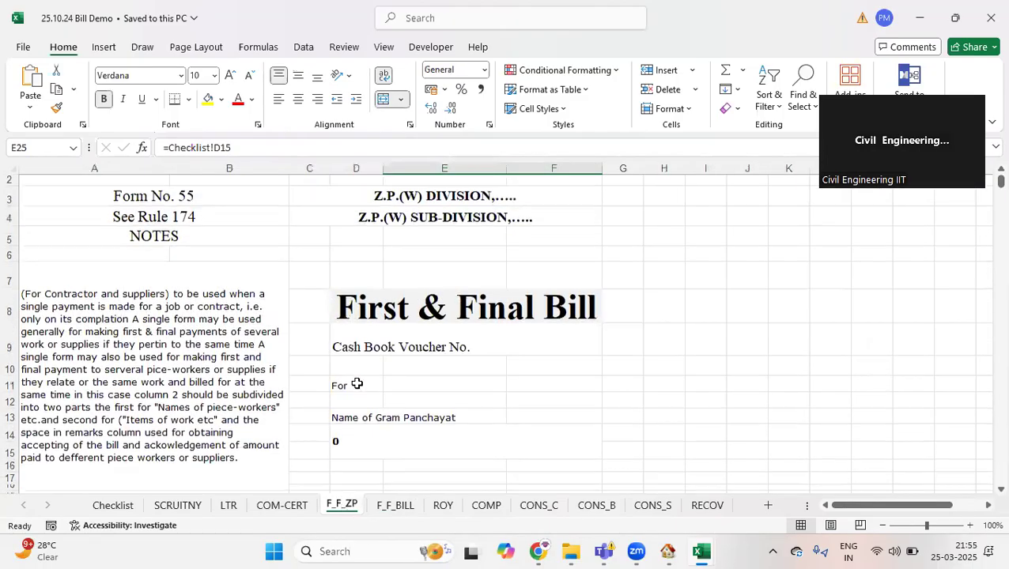
scroll(355, 383, down, 5)
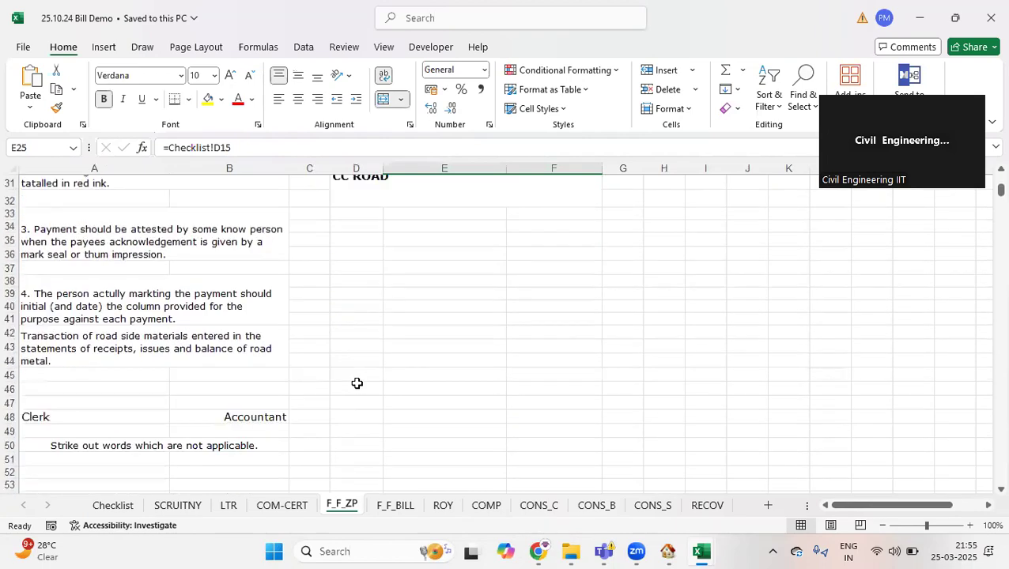
click(303, 501)
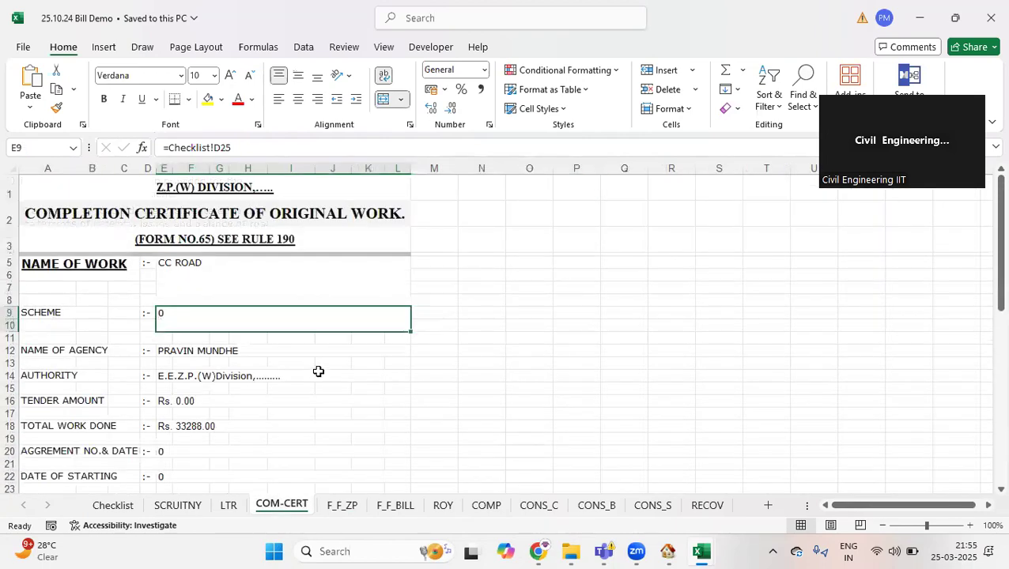
scroll(318, 372, down, 7)
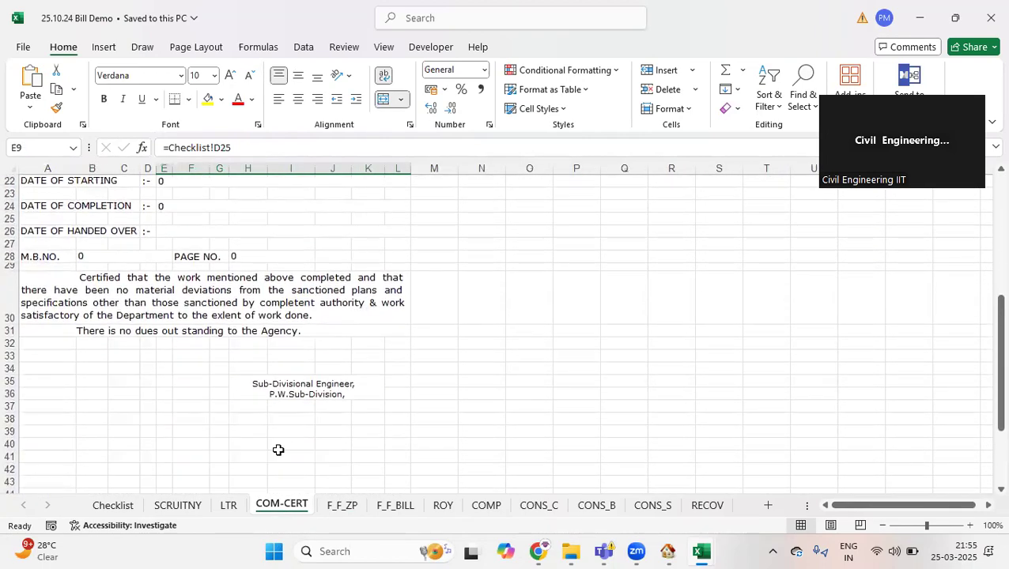
- Read the bill submission letters on the LTR sheet to the end and return to the beginning of the sheet
click(231, 506)
scroll(237, 364, down, 6)
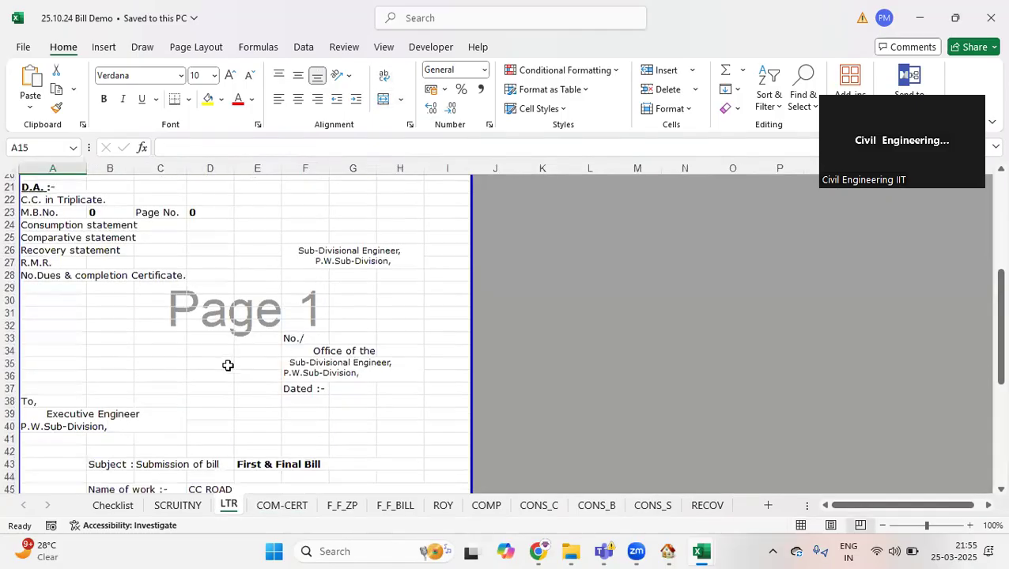
scroll(228, 365, down, 3)
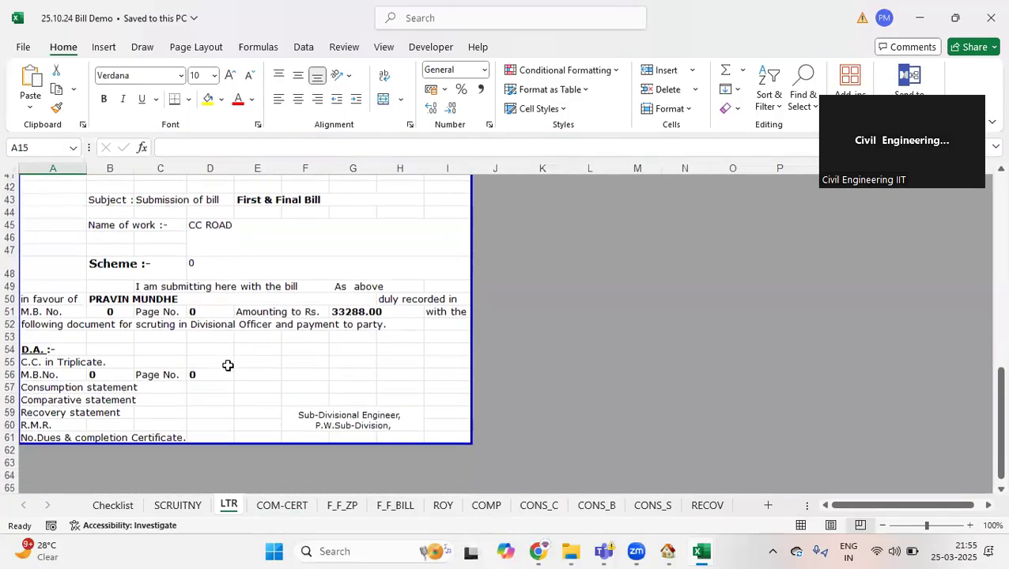
scroll(228, 365, up, 15)
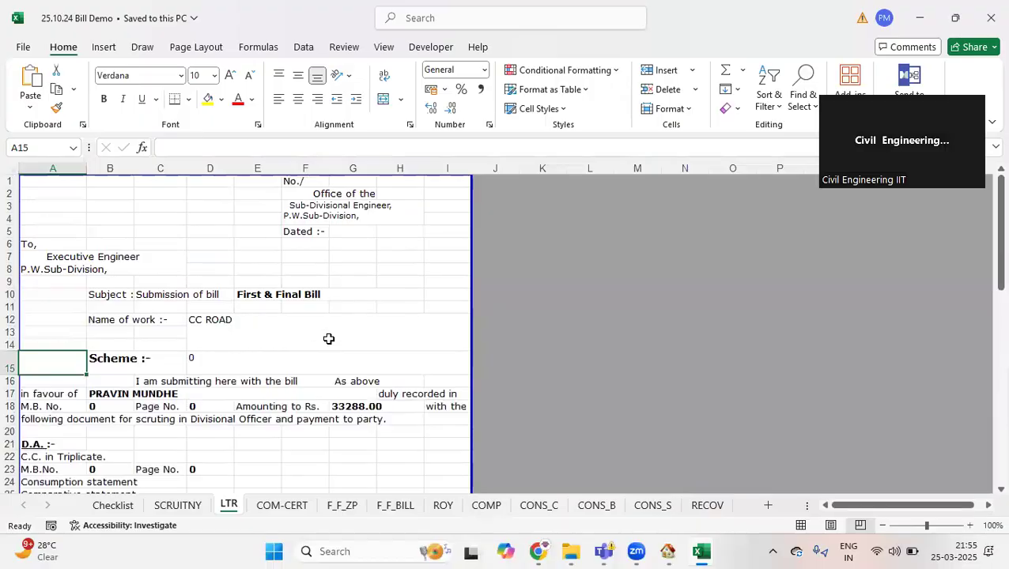